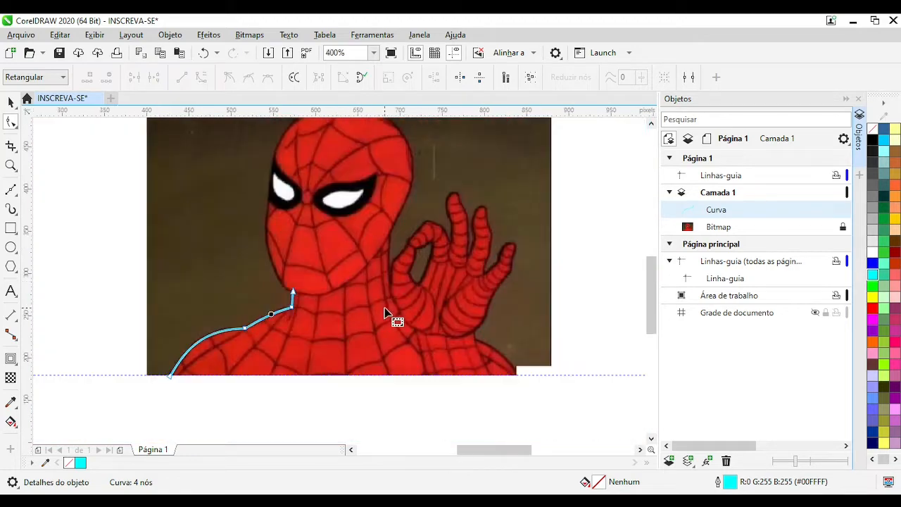
Trace the left side of Spider-Man's head with straight Bézier segments from the chin up to the forehead
scroll(354, 285, "up", 3)
scroll(238, 358, "down", 2)
scroll(341, 259, "up", 2)
left_click(336, 384)
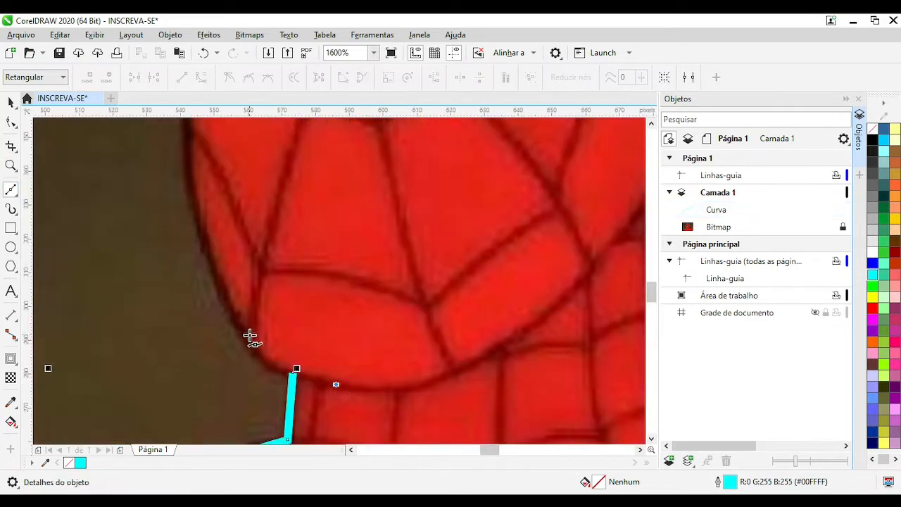
left_click(243, 329)
scroll(243, 329, "down", 2)
scroll(328, 239, "up", 2)
left_click(329, 253)
scroll(338, 212, "down", 1)
scroll(352, 204, "up", 1)
left_click(348, 185)
scroll(348, 186, "down", 1)
scroll(379, 225, "up", 1)
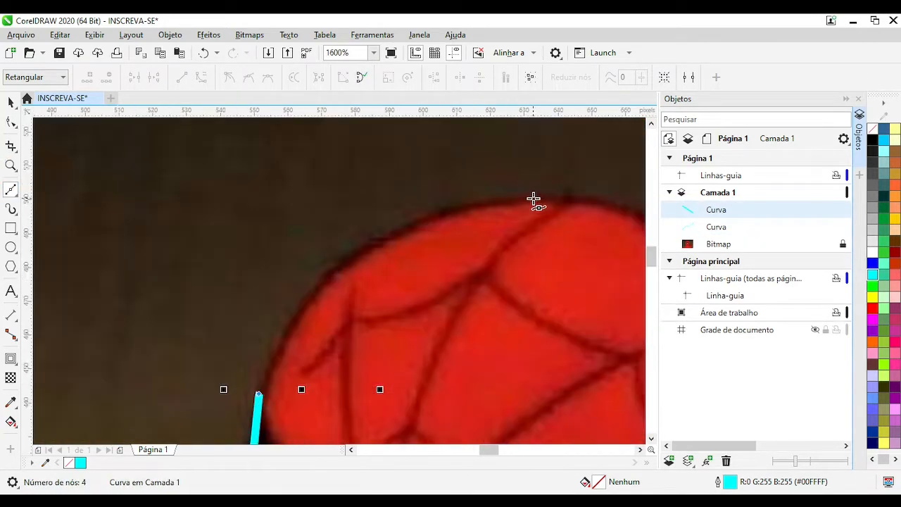
Continue the straight-segment head outline over the crown and down the right side, closing it at the chin
left_click(535, 200)
scroll(536, 200, "down", 1)
left_click(338, 283)
scroll(338, 372, "up", 1)
scroll(317, 350, "down", 1)
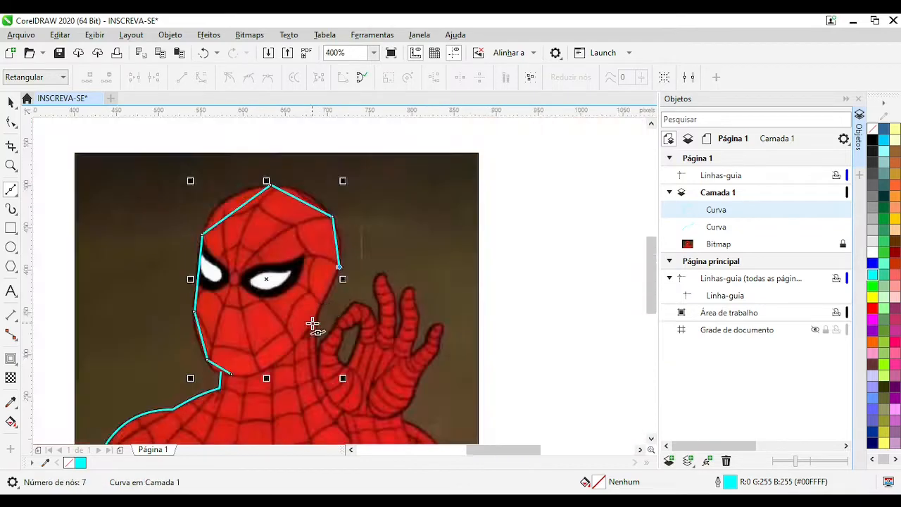
scroll(312, 326, "up", 1)
scroll(342, 316, "down", 1)
scroll(261, 328, "up", 1)
left_click(181, 363)
left_click(96, 360)
scroll(96, 361, "down", 2)
Remove the head curve's outline colour and bend its left cheek and jaw segments smoothly along the mask's edge
left_click(10, 124)
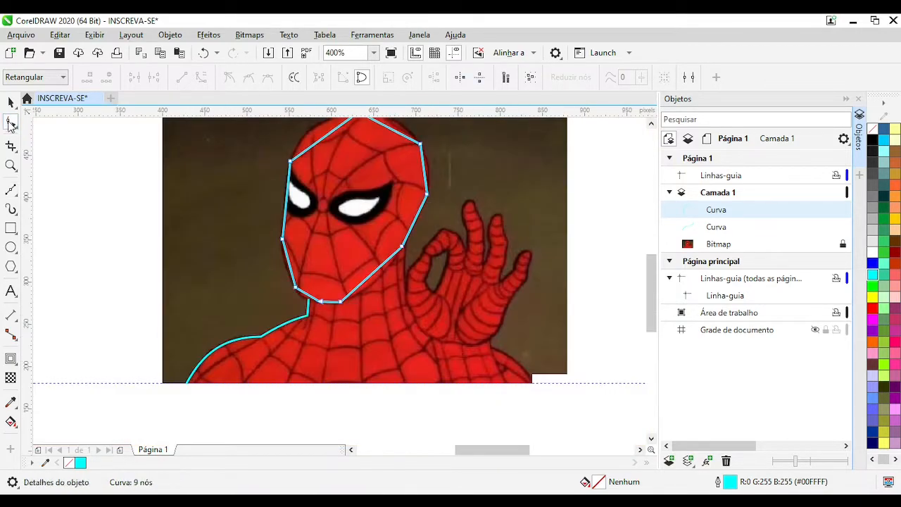
right_click(872, 128)
scroll(333, 225, "up", 2)
scroll(338, 332, "down", 2)
scroll(297, 389, "up", 2)
mouse_move(357, 322)
left_mouse_down()
mouse_move(344, 335)
mouse_move(347, 321)
left_mouse_up()
scroll(343, 318, "down", 2)
scroll(318, 281, "up", 2)
left_click_drag(342, 364, 422, 436)
key("s")
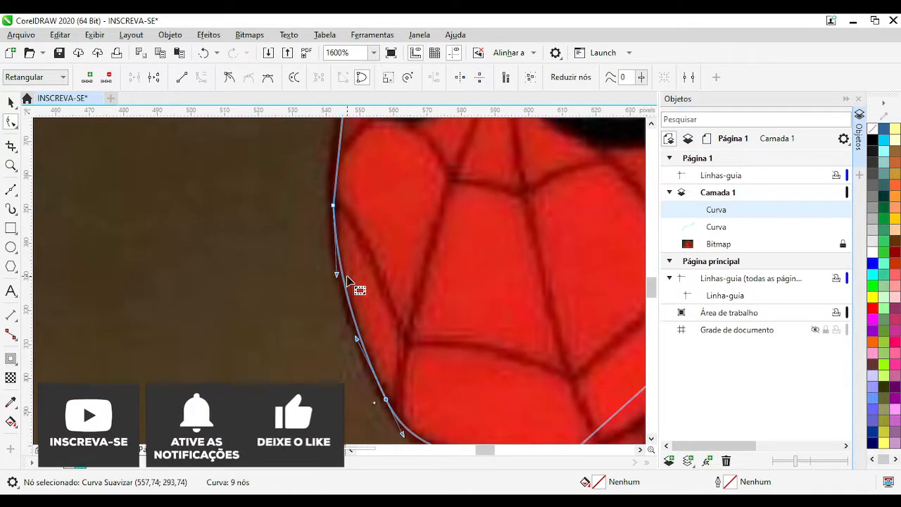
Select the head curve and give it a visible 2,36 px outline
scroll(350, 281, "down", 2)
scroll(359, 194, "up", 2)
scroll(352, 276, "down", 1)
scroll(356, 282, "down", 2)
key("space")
key("Escape")
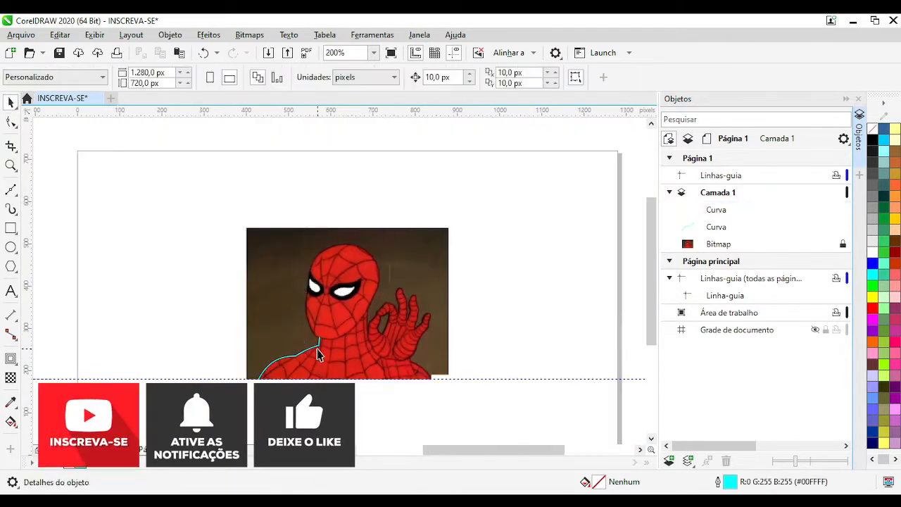
left_click(354, 332)
left_click(389, 79)
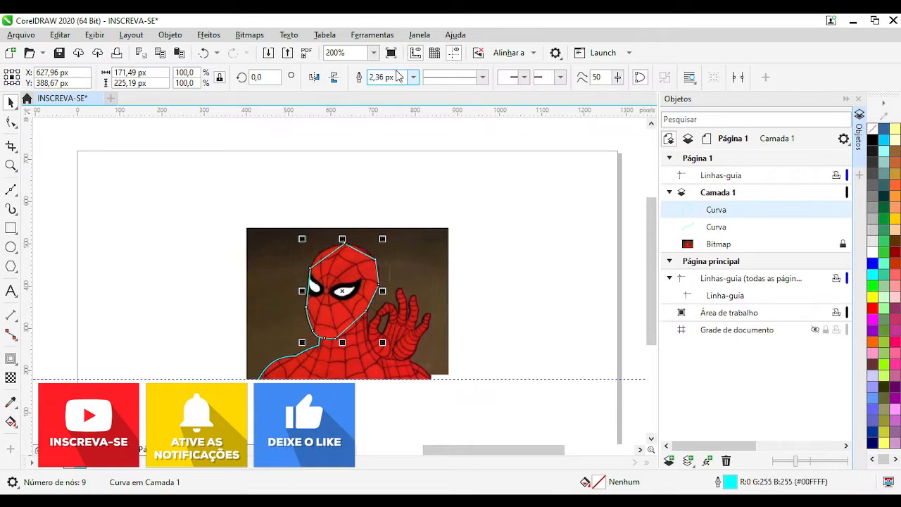
Bend the head curve's upper-left segments around the forehead and smooth the node at the left temple
scroll(350, 264, "up", 2)
left_click(11, 122)
left_click_drag(263, 226, 241, 206)
scroll(243, 211, "down", 2)
scroll(192, 226, "up", 2)
left_click(343, 235)
key("s")
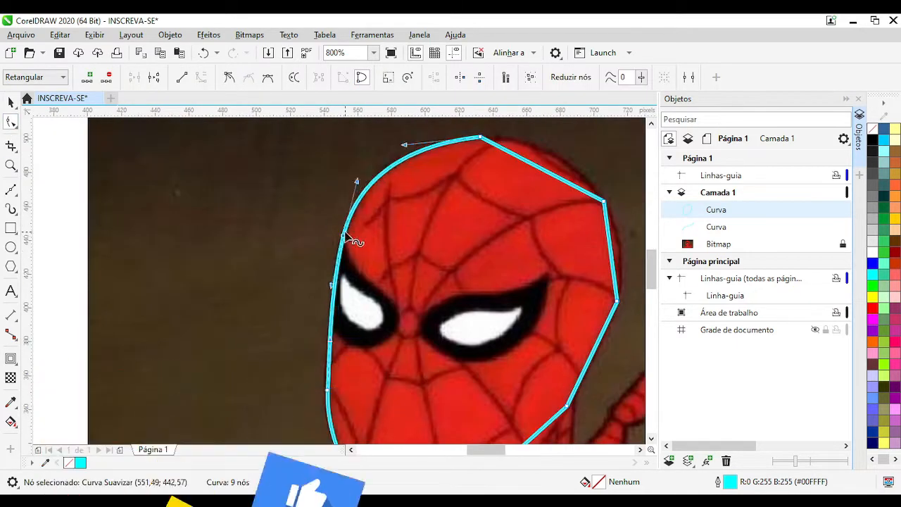
left_click_drag(343, 235, 361, 251)
left_click_drag(362, 251, 353, 197)
Bend the segment right of the crown along the mask's edge and align the head curve's top node
scroll(342, 287, "down", 2)
scroll(407, 272, "up", 2)
left_click_drag(270, 155, 325, 216)
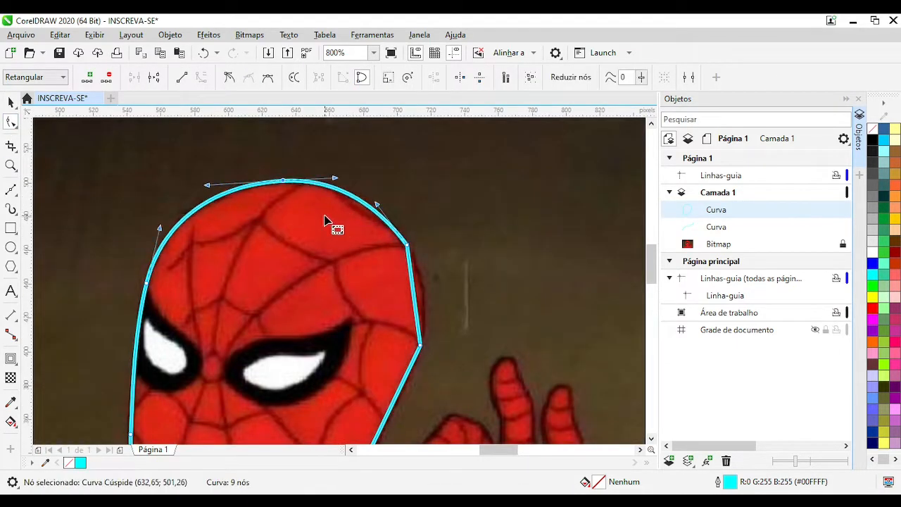
left_click_drag(284, 181, 291, 219)
left_click_drag(291, 219, 283, 180)
Bend the head curve's right-side segments outward to the mask's edge and adjust the nodes joining them
left_click_drag(414, 296, 423, 295)
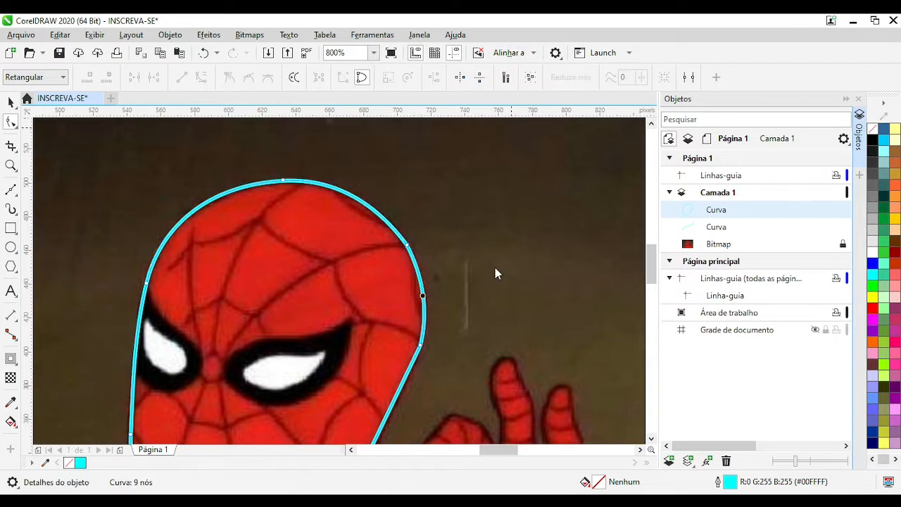
scroll(416, 399, "up", 1)
left_click_drag(317, 240, 353, 246)
key("F2")
left_click(350, 177)
key("c")
scroll(352, 184, "down", 2)
scroll(290, 196, "up", 1)
scroll(343, 287, "down", 1)
scroll(389, 337, "up", 2)
left_click(354, 245)
key("c")
scroll(320, 284, "down", 2)
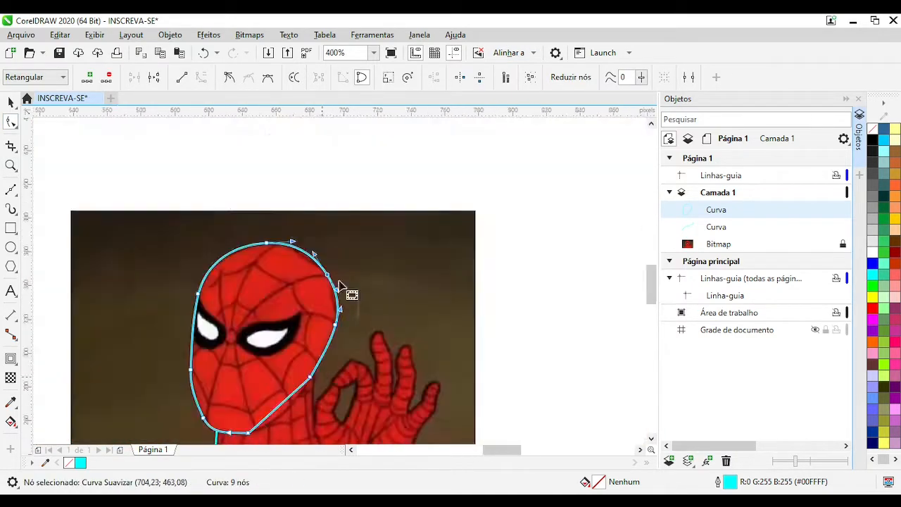
Smooth the nodes along the lower-right jaw and chin of the head curve and delete the extra chin node
scroll(340, 285, "up", 1)
left_click(310, 376)
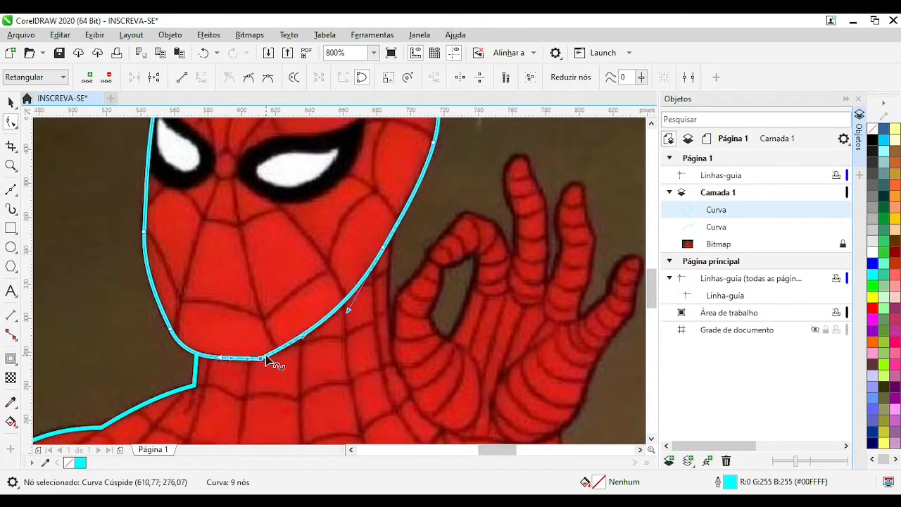
key("c")
left_click_drag(261, 358, 266, 354)
left_click_drag(217, 325, 247, 362)
key("Delete")
scroll(249, 364, "up", 2)
scroll(361, 257, "down", 1)
left_click_drag(356, 267, 364, 213)
key("ctrl+z")
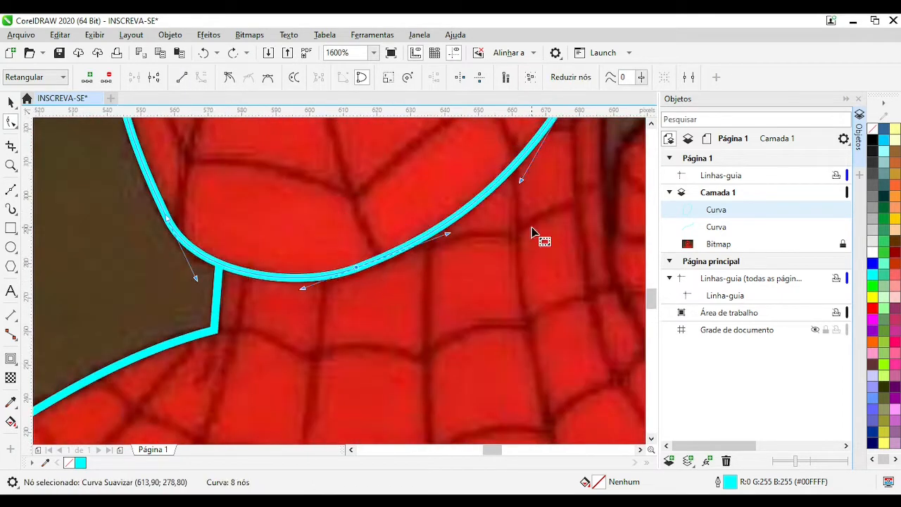
Remove the head curve's outline colour, reposition the chin nodes, and delete the redundant node on the left jaw
right_click(873, 129)
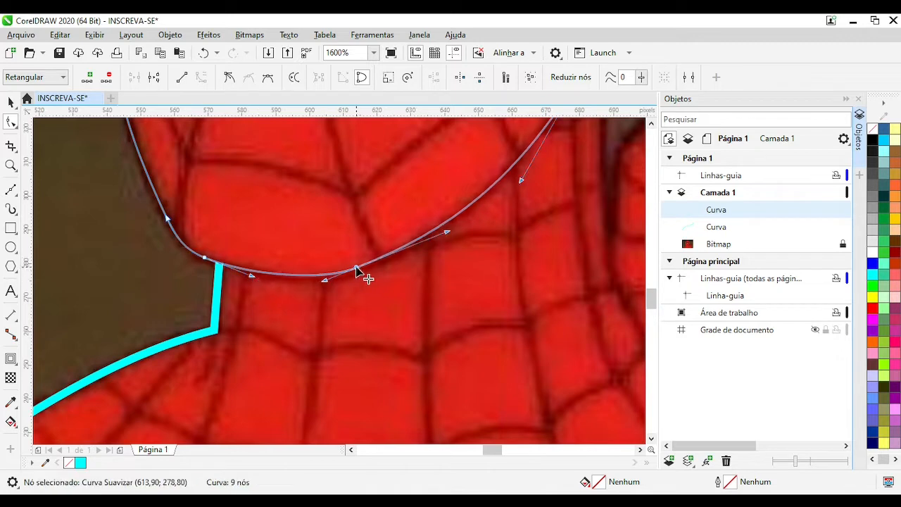
left_click_drag(356, 267, 329, 279)
left_click_drag(204, 257, 201, 255)
left_click(167, 218)
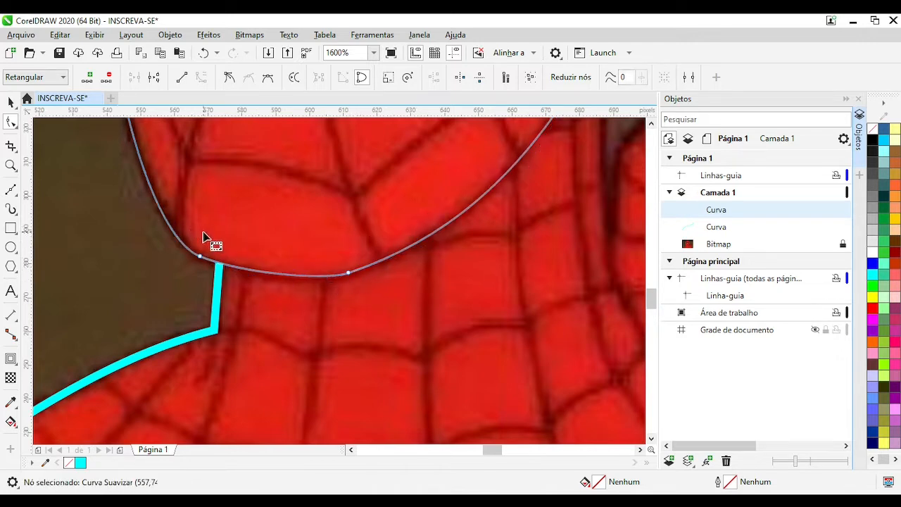
key("Delete")
Move the head curve's left cheek node up along the mask's edge
scroll(220, 241, "down", 1)
scroll(302, 216, "down", 1)
scroll(335, 246, "up", 2)
left_click(346, 273)
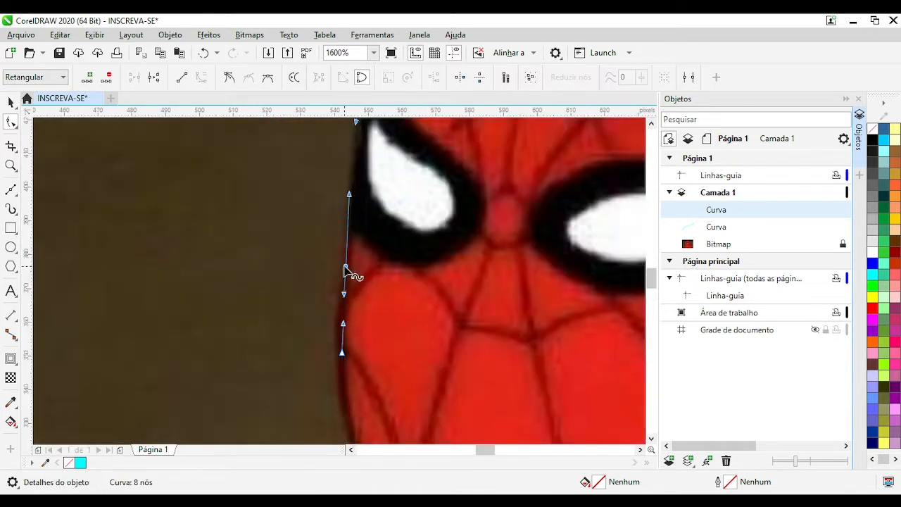
scroll(345, 268, "down", 2)
scroll(338, 341, "up", 2)
scroll(265, 310, "down", 1)
Adjust the handles and position of the lower-left chin node so the jaw curve follows the mask
left_click(336, 314)
left_click_drag(299, 302, 290, 267)
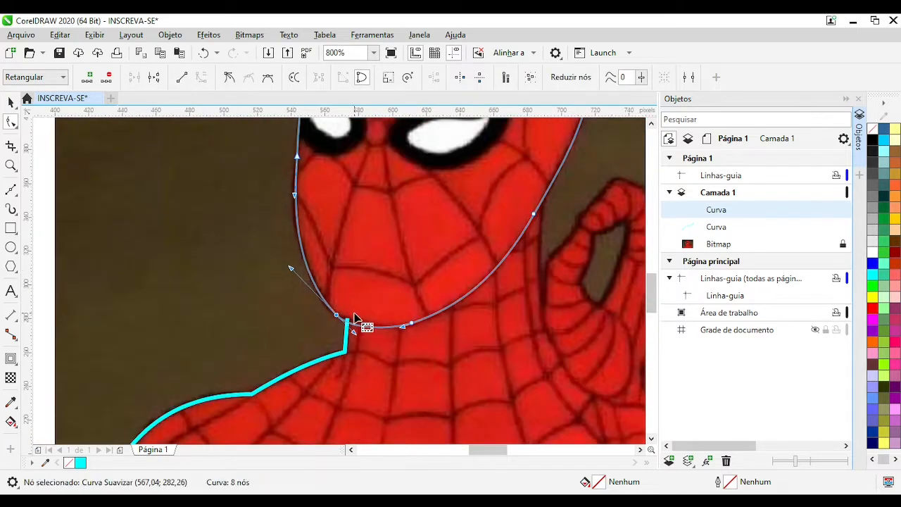
left_click_drag(354, 332, 349, 325)
left_click_drag(336, 315, 337, 314)
scroll(361, 316, "up", 2)
left_click_drag(242, 274, 235, 274)
Nudge the upper-right node of the head curve onto the mask's edge
scroll(237, 276, "down", 2)
scroll(316, 171, "up", 2)
scroll(338, 279, "down", 2)
scroll(328, 217, "up", 1)
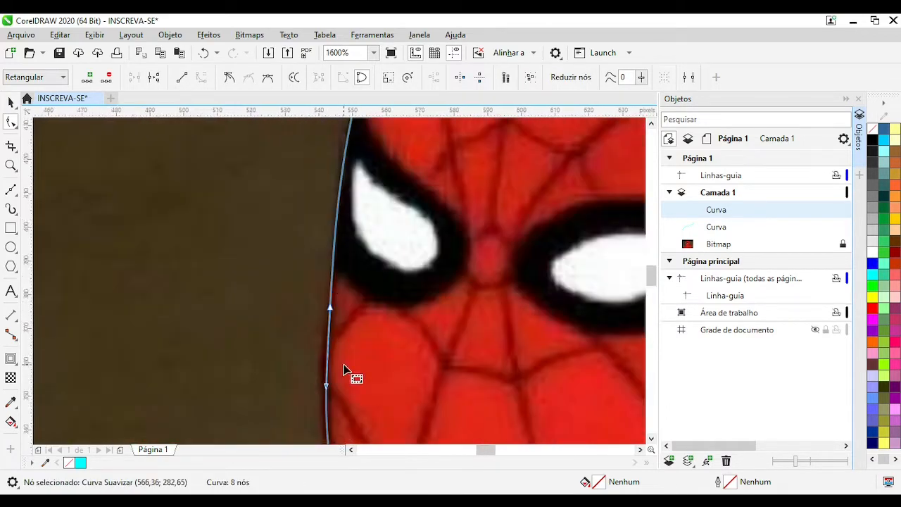
scroll(330, 341, "down", 2)
scroll(340, 281, "up", 1)
scroll(340, 280, "down", 2)
scroll(405, 266, "up", 3)
left_click_drag(362, 282, 362, 278)
scroll(323, 306, "down", 3)
scroll(320, 360, "up", 2)
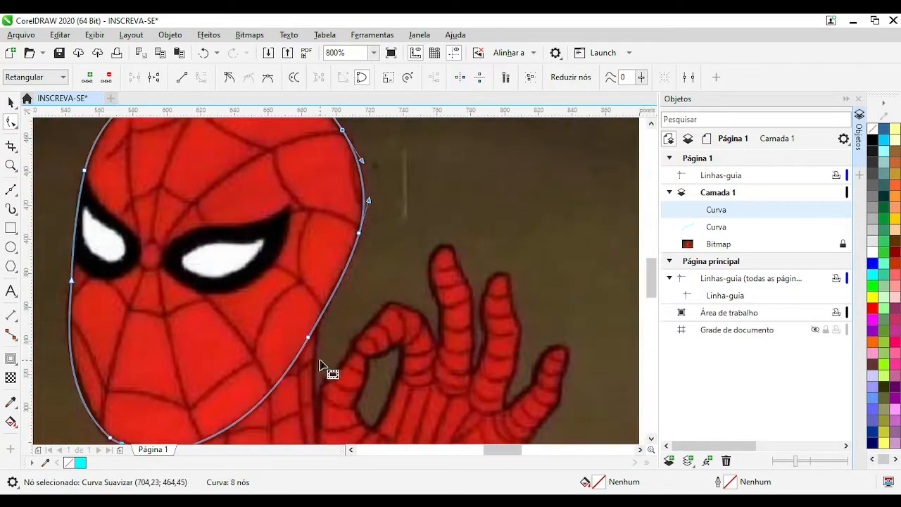
Restore a 2,36 px outline on the finished head curve
scroll(320, 359, "down", 1)
left_click(11, 103)
left_click(413, 77)
left_click(387, 127)
Draw a straight Bézier line down the right side of the neck from the head curve to the hand
scroll(340, 270, "up", 1)
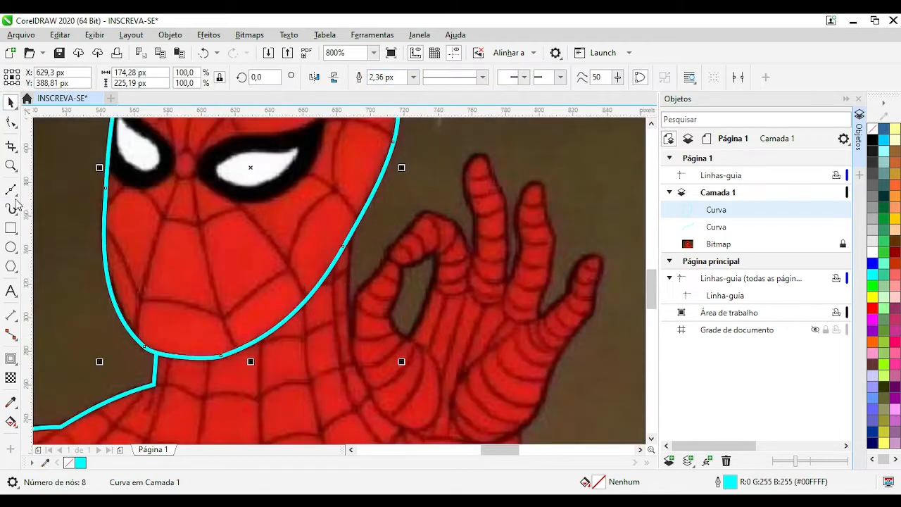
left_click(11, 190)
scroll(408, 241, "up", 1)
left_click(287, 223)
scroll(342, 283, "down", 1)
scroll(310, 356, "up", 1)
left_click(326, 370)
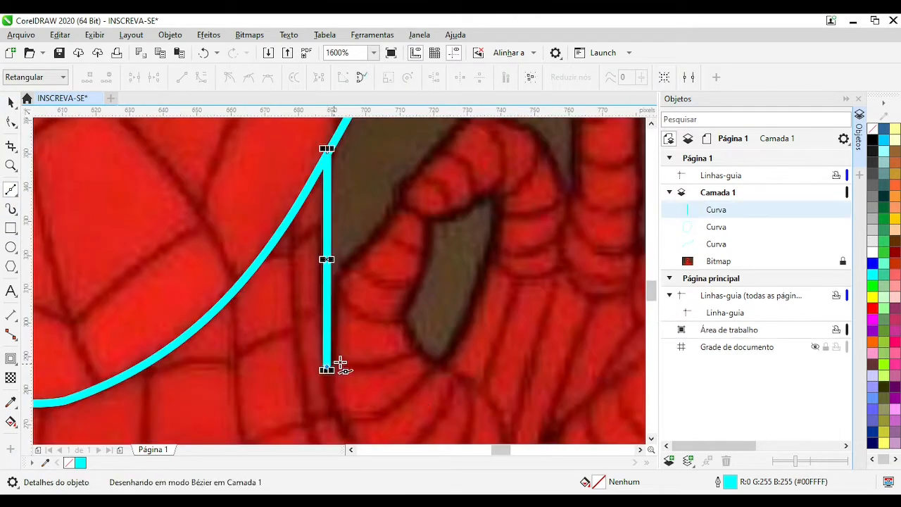
Bend the right neck line slightly to the left to match the neck's contour
key("F10")
key("ctrl+a")
left_click_drag(327, 270, 322, 269)
scroll(422, 332, "down", 2)
scroll(340, 283, "up", 1)
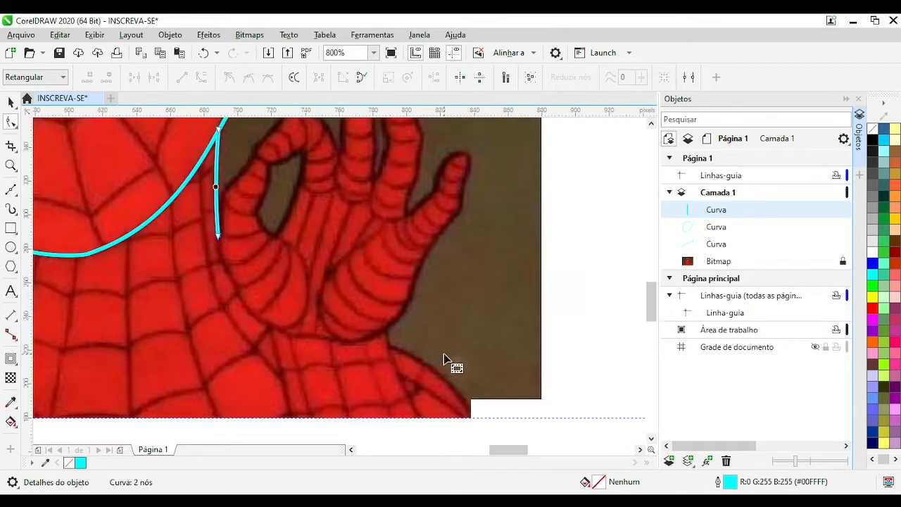
Deselect the neck line and start a new Bézier curve from the body's lower edge up to the wrist
left_click(11, 103)
left_click(367, 273)
left_click(10, 190)
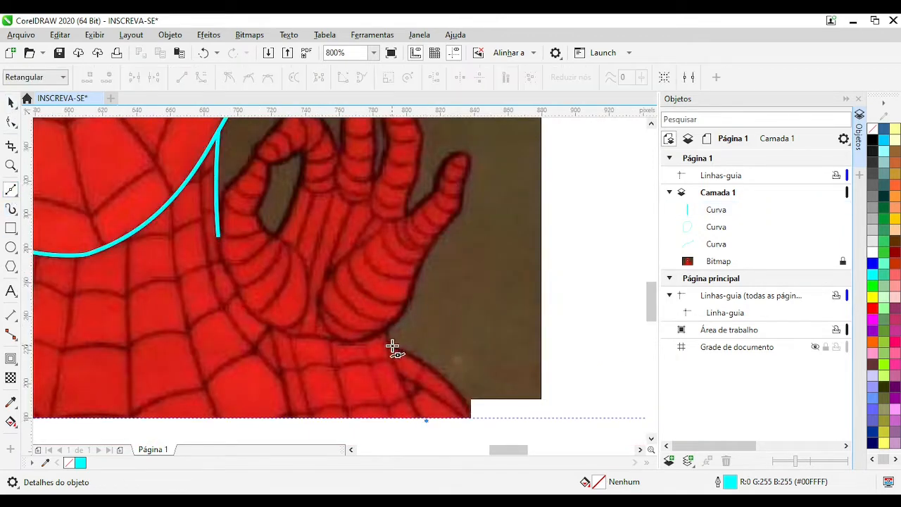
scroll(392, 346, "up", 1)
scroll(333, 270, "down", 2)
scroll(345, 296, "up", 1)
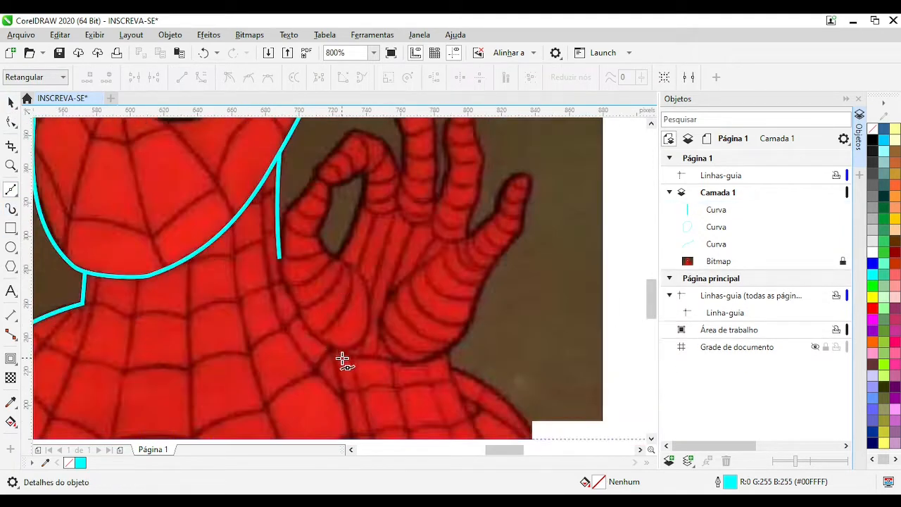
double_click(388, 258)
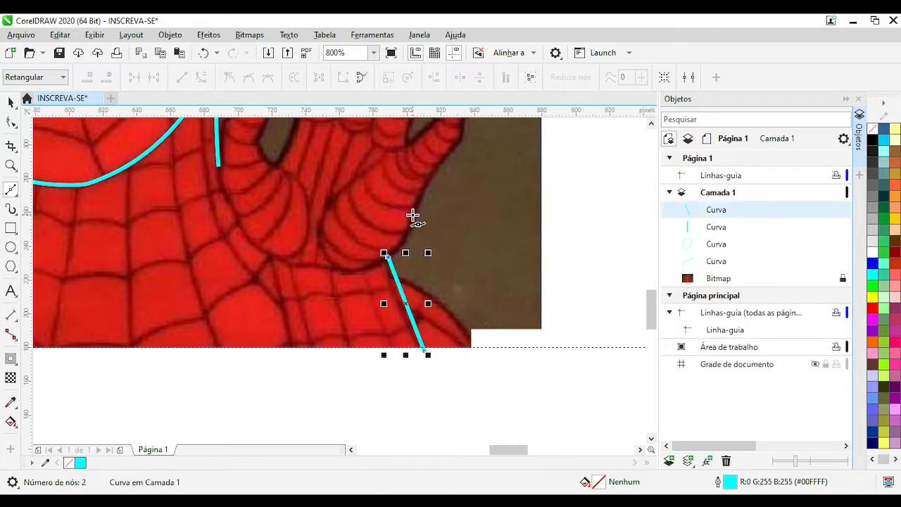
Continue the hand outline up the palm's outer edge, around the little finger and up the ring finger's right side
scroll(342, 284, "up", 1)
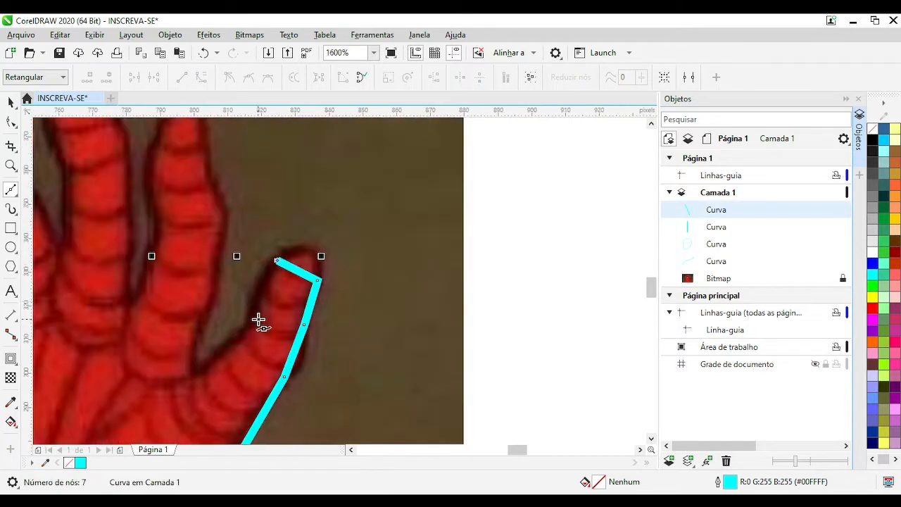
left_click(208, 172)
scroll(199, 141, "up", 1)
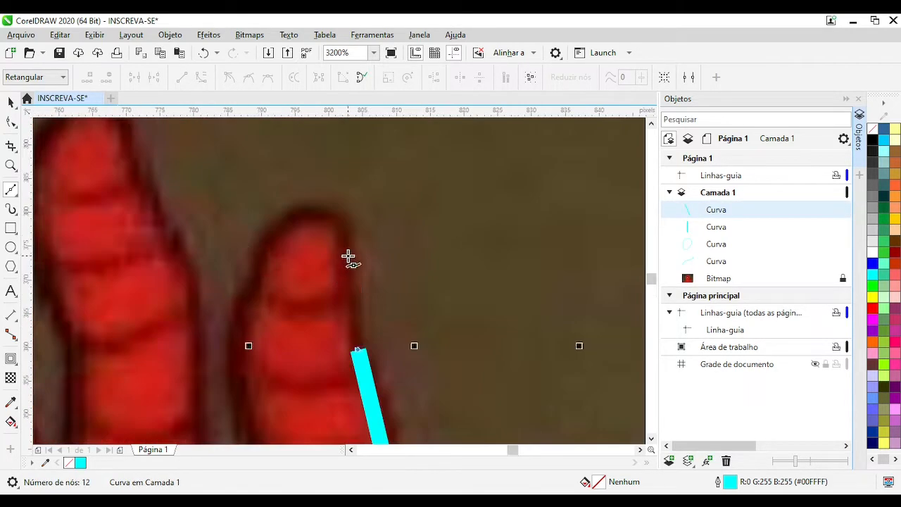
Trace the ring finger's tip and left side down towards the gap beside the middle finger
left_click(348, 257)
left_click(258, 262)
scroll(281, 316, "down", 1)
scroll(311, 349, "up", 1)
left_click(312, 304)
left_click(301, 402)
scroll(327, 241, "down", 1)
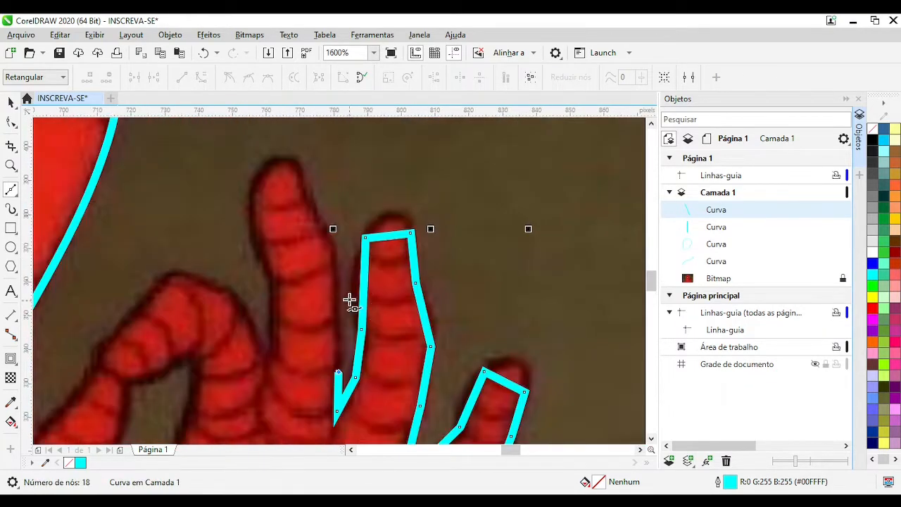
Trace straight segments up the middle finger's right side, across its tip and down its left side
left_click(339, 371)
left_click(334, 271)
left_click(318, 216)
left_click(302, 171)
left_click(248, 184)
left_click(269, 268)
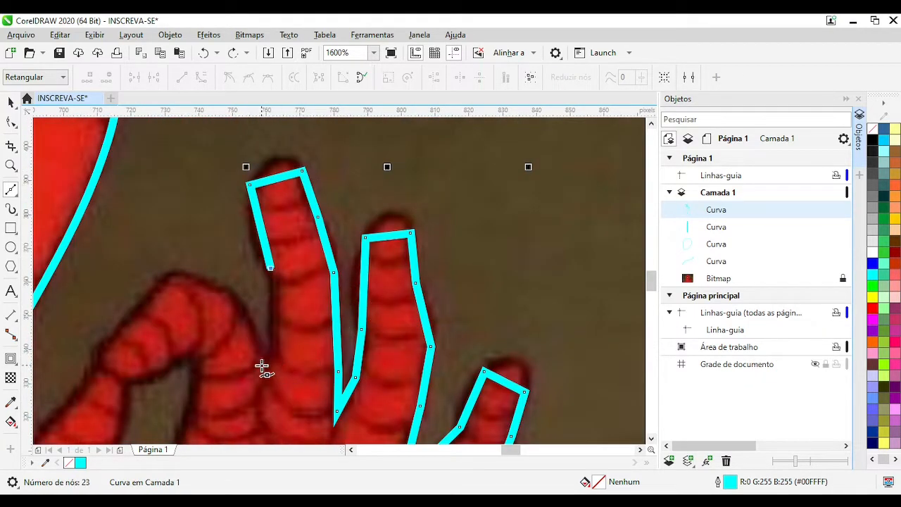
Trace straight segments from the gap beside the middle finger over the bent index finger towards its tip
left_click(155, 289)
scroll(117, 324, "down", 1)
scroll(342, 282, "up", 1)
left_click(328, 301)
scroll(353, 307, "down", 2)
scroll(343, 304, "up", 2)
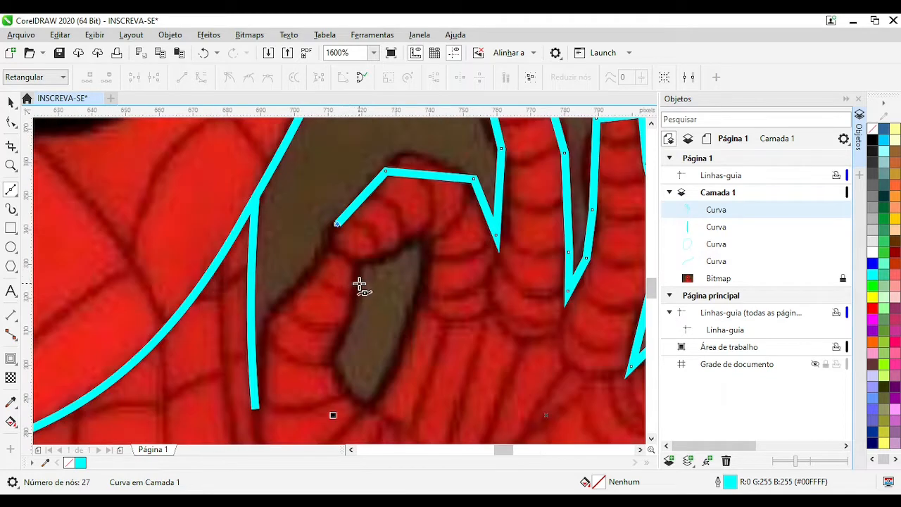
Trace straight segments from the index fingertip down the thumb's outer edge to the lower end of the neck line
scroll(399, 282, "down", 1)
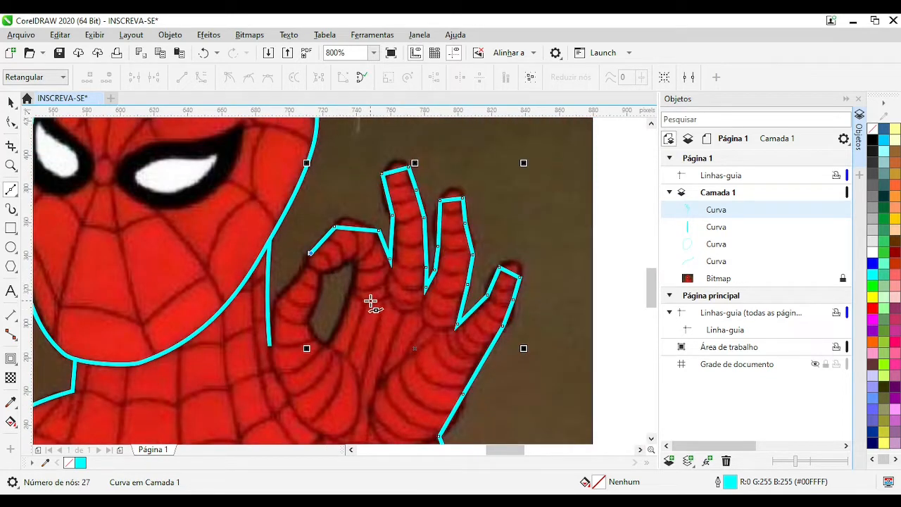
scroll(314, 274, "up", 2)
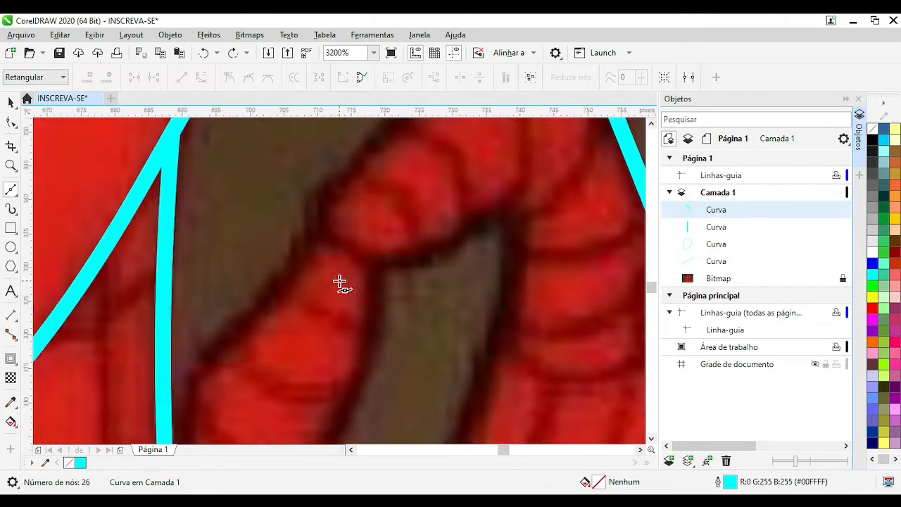
scroll(340, 282, "down", 1)
scroll(345, 259, "up", 1)
left_click(318, 233)
left_click(275, 298)
scroll(276, 324, "down", 1)
scroll(298, 313, "up", 1)
left_click(279, 341)
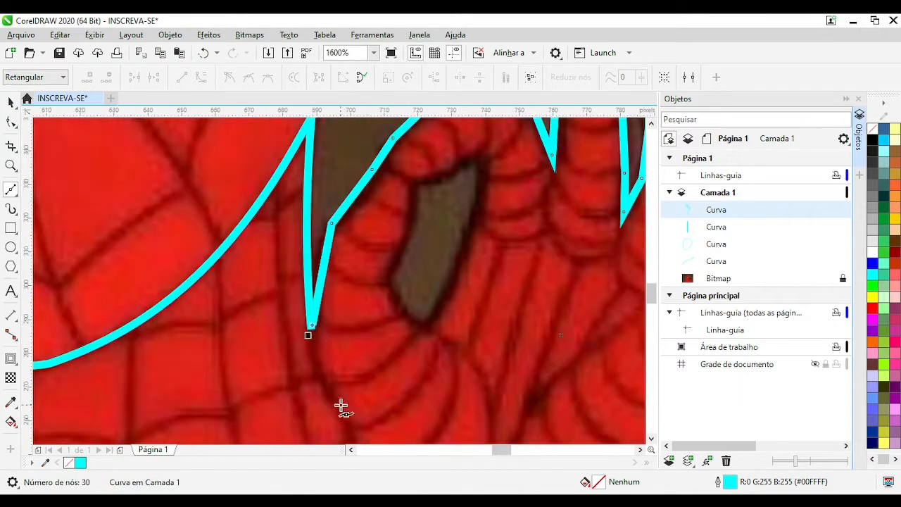
Continue the outline down the palm's left edge and the wrist, and close the hand curve below the body's lower edge
left_click(339, 404)
scroll(341, 415, "down", 1)
scroll(341, 281, "up", 1)
left_click(418, 366)
scroll(419, 402, "down", 2)
scroll(345, 296, "up", 1)
left_click(493, 340)
Edit the hand curve's nodes, bending the wrist's right edge and the lower palm segment to fit the bitmap
left_click(10, 122)
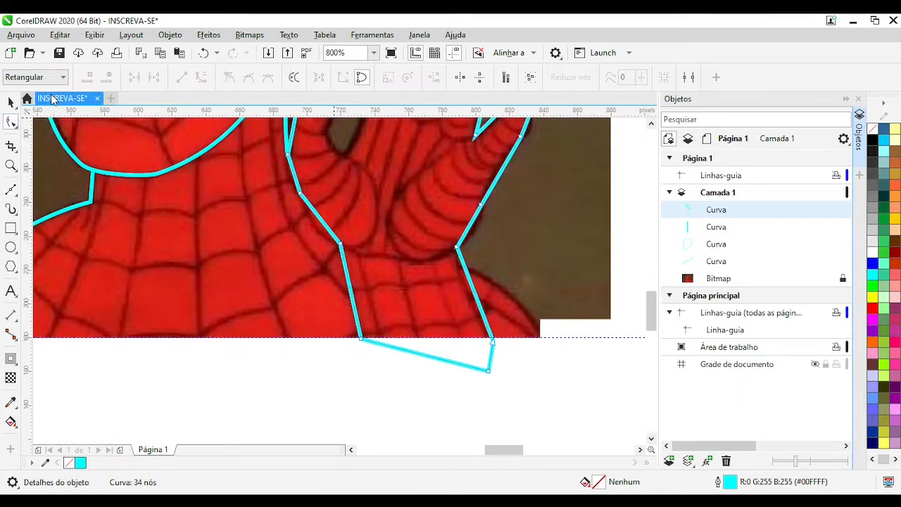
left_click(11, 103)
left_click(10, 122)
scroll(507, 311, "down", 1)
scroll(339, 280, "up", 1)
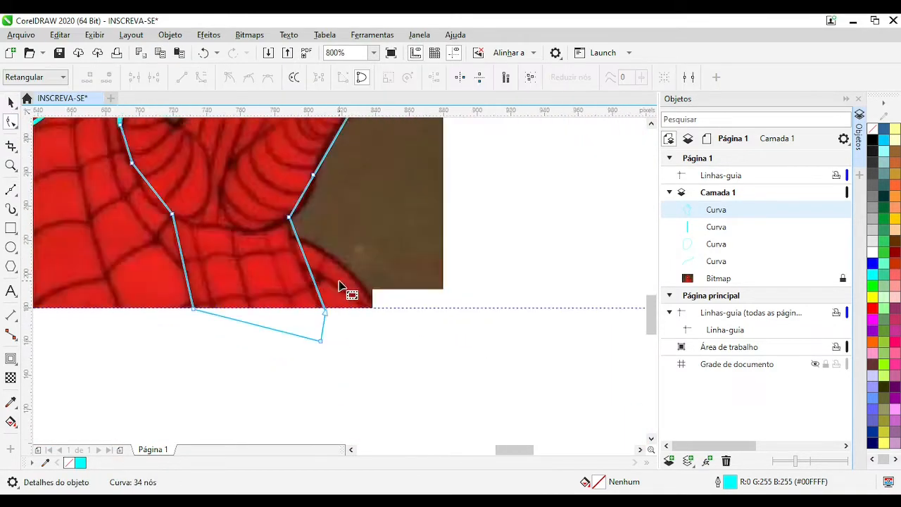
scroll(326, 267, "up", 1)
left_click_drag(299, 266, 285, 272)
left_click_drag(337, 378, 336, 379)
scroll(336, 378, "down", 1)
scroll(327, 160, "up", 1)
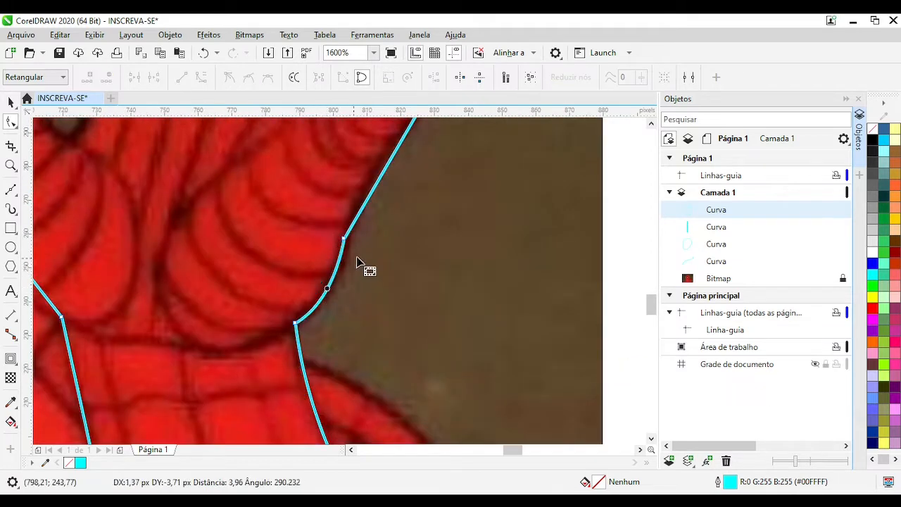
Bend the palm's outer edge and the little finger's lower right side to follow the bitmap
scroll(357, 260, "down", 1)
scroll(406, 139, "up", 1)
left_click_drag(338, 285, 331, 282)
left_click_drag(294, 362, 299, 359)
scroll(310, 359, "up", 1)
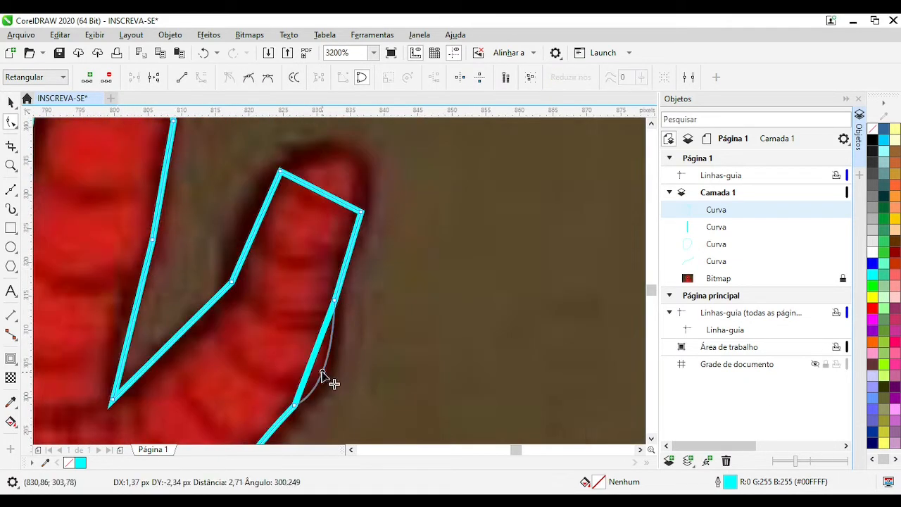
Round the little finger's tip and curve its left side down to a cusp at the ring finger gap
scroll(322, 372, "down", 1)
scroll(356, 310, "up", 1)
left_click_drag(338, 223, 305, 160)
left_click_drag(253, 248, 246, 240)
left_click(276, 193)
key("c")
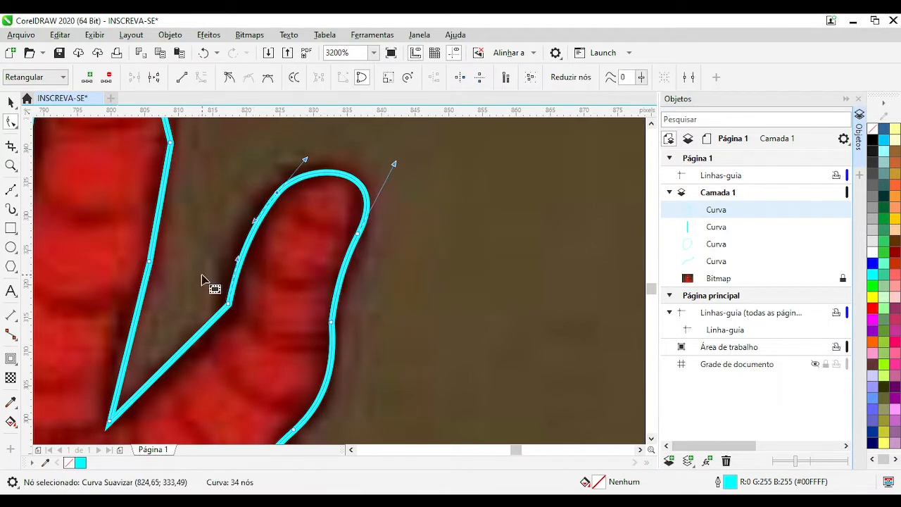
left_click_drag(170, 361, 177, 373)
left_click(228, 303)
key("c")
Bend the segments along the ring finger's right side from the gap up to its tip
scroll(331, 269, "down", 1)
scroll(283, 276, "up", 1)
scroll(338, 279, "down", 1)
left_click_drag(341, 263, 364, 274)
scroll(362, 257, "up", 1)
scroll(337, 279, "down", 1)
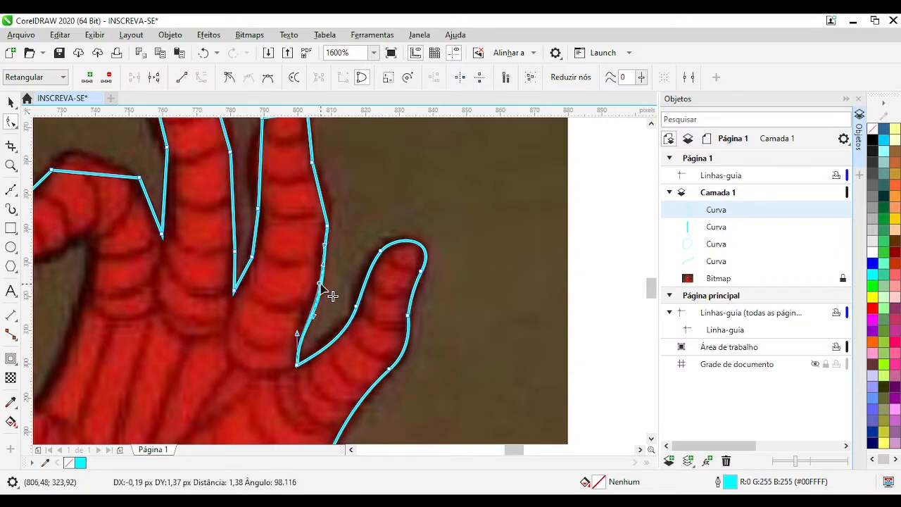
left_click(326, 225)
key("c")
left_click_drag(324, 200, 303, 187)
scroll(324, 181, "up", 1)
scroll(314, 183, "up", 1)
scroll(338, 279, "down", 1)
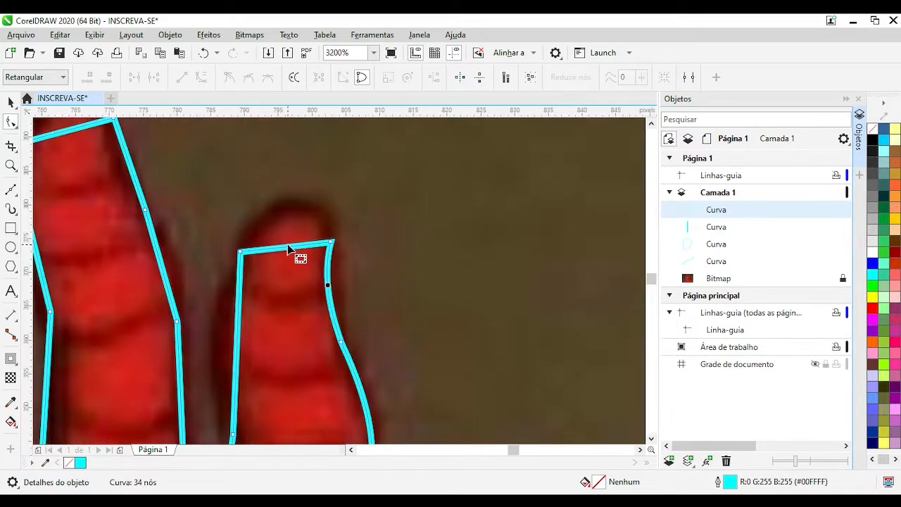
Round the ring finger's tip and curve its left side down towards the middle finger
left_click_drag(290, 248, 272, 226)
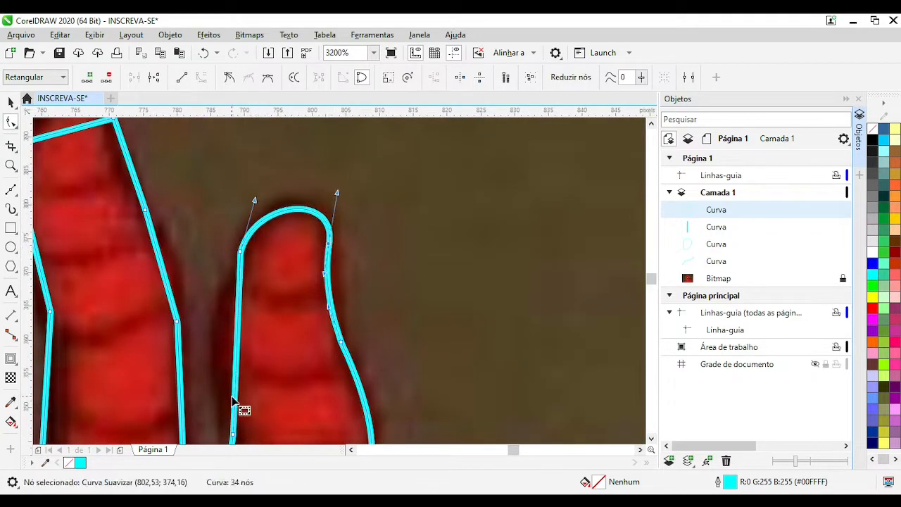
scroll(232, 397, "down", 1)
scroll(321, 333, "up", 1)
left_click_drag(343, 313, 348, 329)
scroll(348, 325, "down", 1)
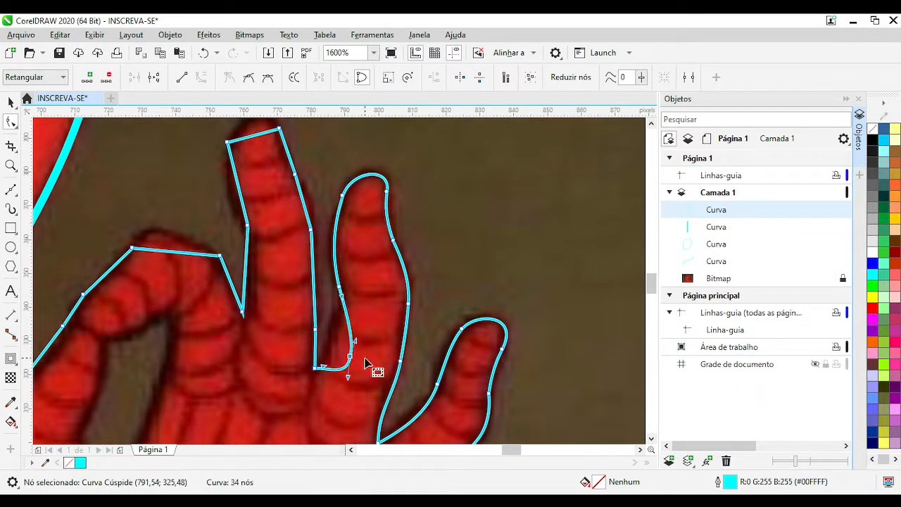
Reshape the gap between the ring and middle fingers and refine the nodes around the ring finger's tip
key("Delete")
scroll(342, 363, "up", 2)
double_click(301, 246)
left_click_drag(281, 221, 295, 244)
key("c")
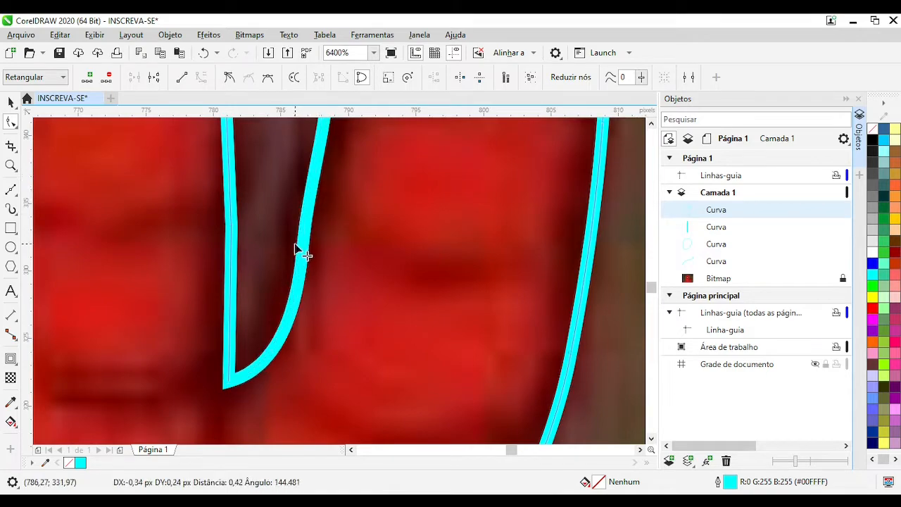
scroll(302, 285, "down", 2)
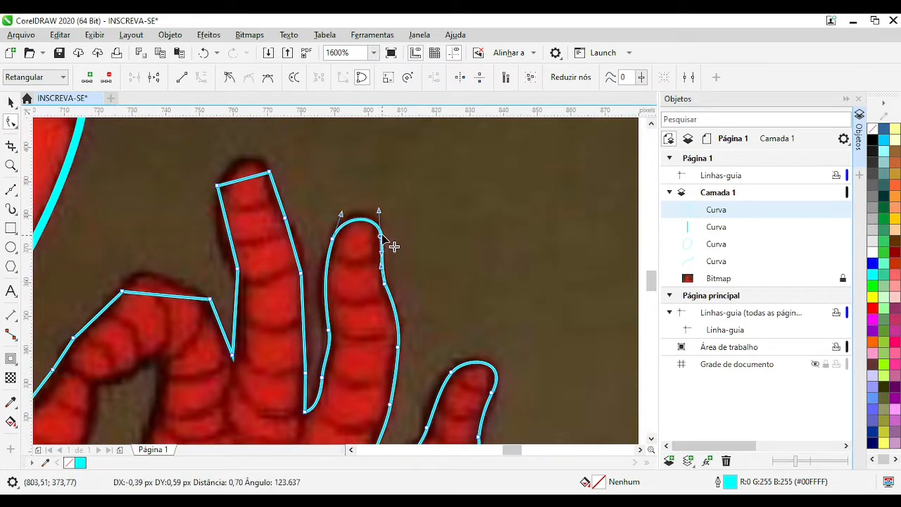
scroll(348, 288, "up", 1)
scroll(341, 329, "down", 1)
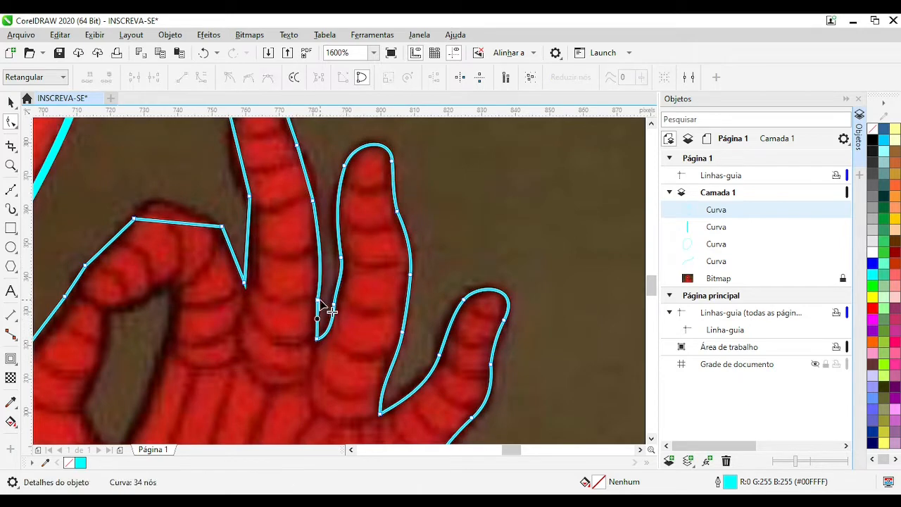
Curve the middle finger's right side and round its tip to match the bitmap
left_click_drag(317, 302, 271, 311)
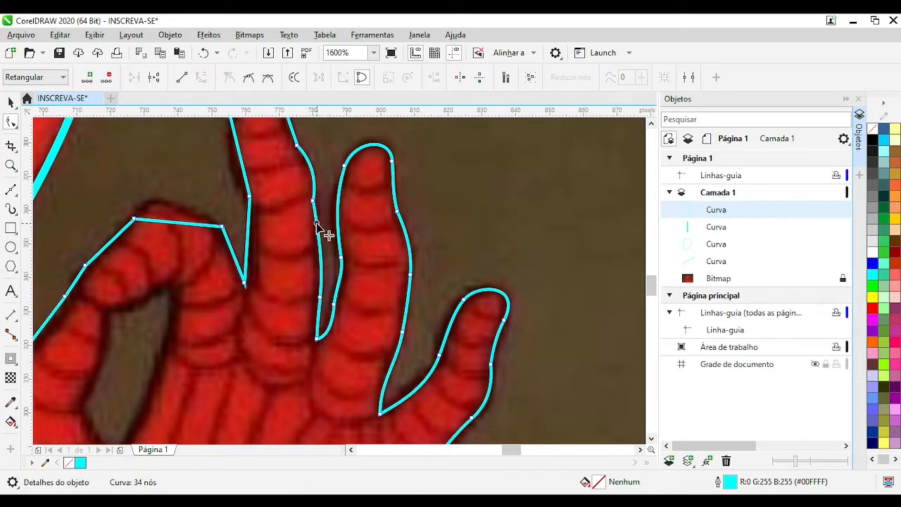
key("ctrl+z")
key("x")
key("F10")
scroll(313, 182, "down", 1)
scroll(293, 138, "up", 1)
left_click_drag(335, 265, 333, 265)
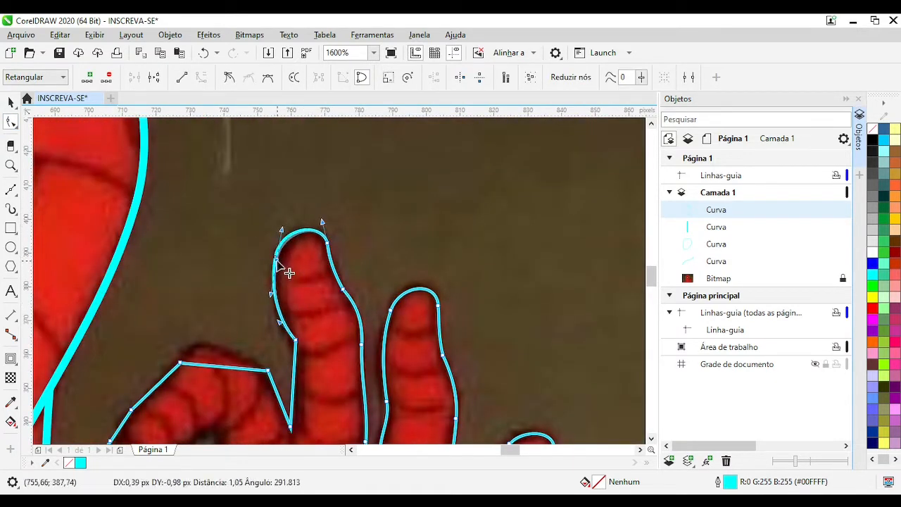
Curve the middle finger's lower left side down into the gap beside the index finger
scroll(366, 236, "down", 1)
scroll(324, 313, "up", 1)
left_click_drag(336, 318, 340, 330)
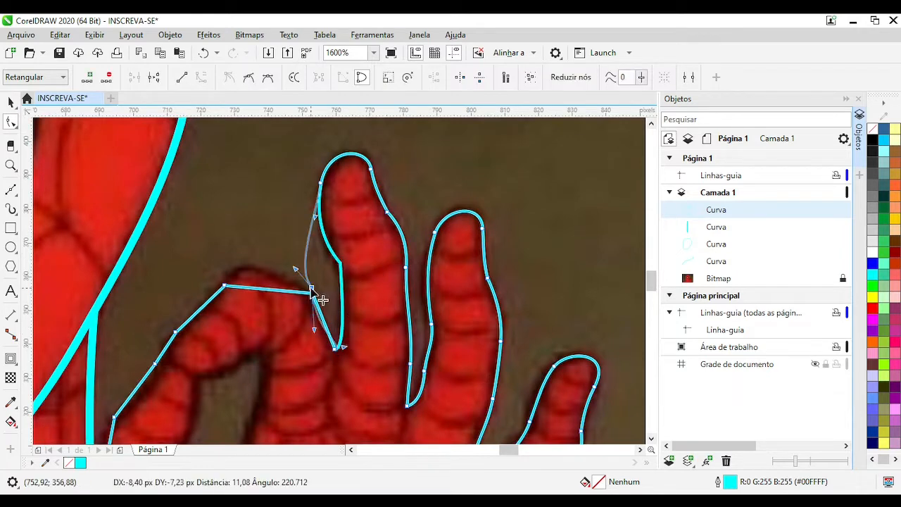
scroll(331, 255, "down", 2)
scroll(430, 233, "up", 2)
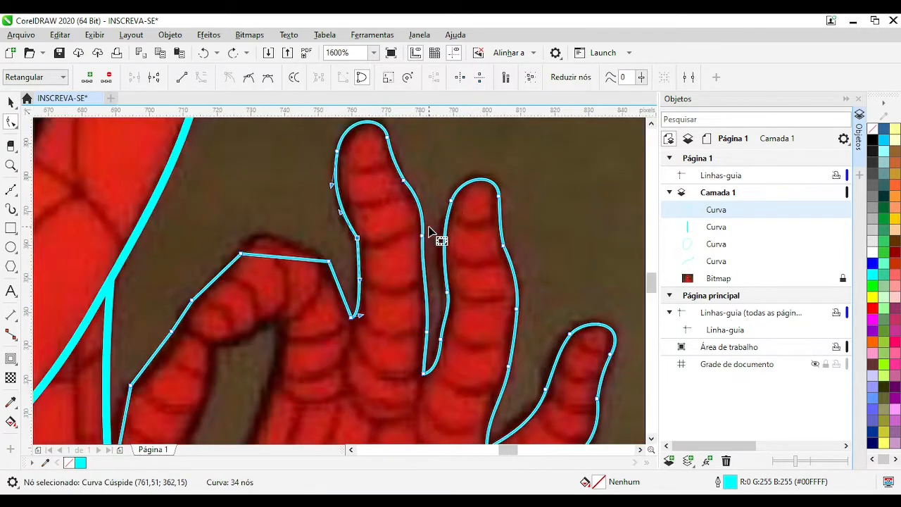
Round the bent index finger's knuckle and curve its outer edge down around its tip
scroll(316, 321, "down", 2)
scroll(316, 321, "up", 2)
left_click_drag(309, 278, 297, 258)
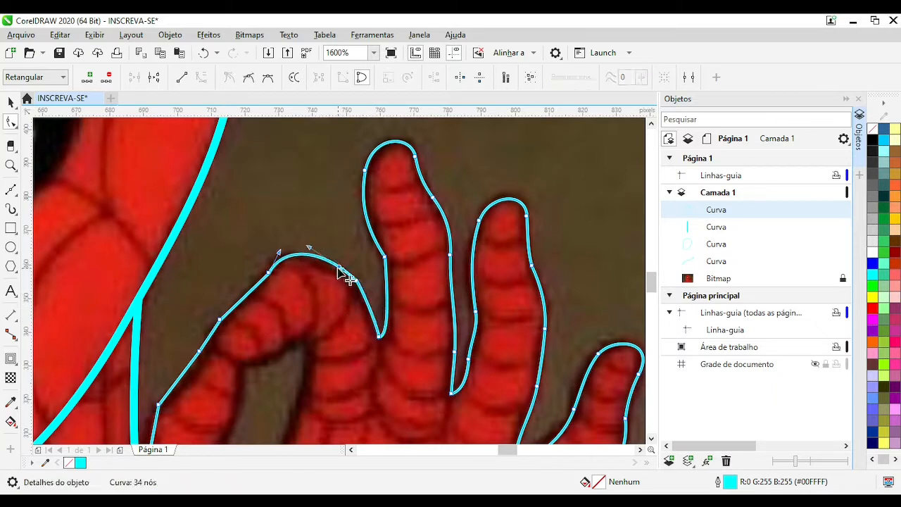
left_click_drag(268, 274, 266, 272)
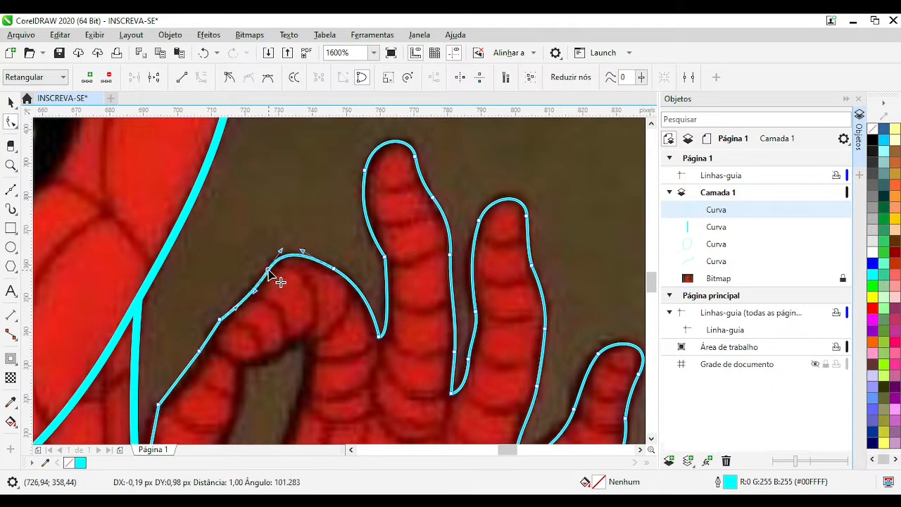
scroll(173, 339, "up", 1)
scroll(424, 298, "down", 1)
left_click(344, 255)
scroll(343, 249, "up", 1)
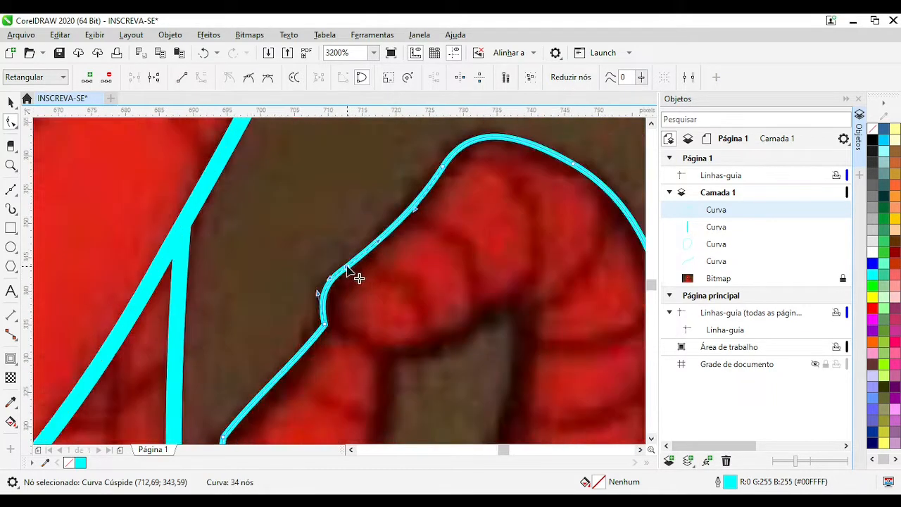
Bend the thumb's outer edge between the index fingertip and the neck line, with cusps where the contour turns
scroll(350, 264, "down", 2)
scroll(334, 283, "up", 1)
left_click_drag(346, 284, 346, 277)
scroll(364, 273, "up", 1)
left_click_drag(357, 271, 325, 283)
scroll(364, 292, "down", 1)
scroll(264, 428, "up", 1)
left_click(345, 243)
key("c")
Delete the extra node on the palm's left edge and bend the remaining segments into a smooth curve to the wrist
scroll(359, 268, "down", 2)
scroll(405, 400, "up", 1)
left_click(296, 260)
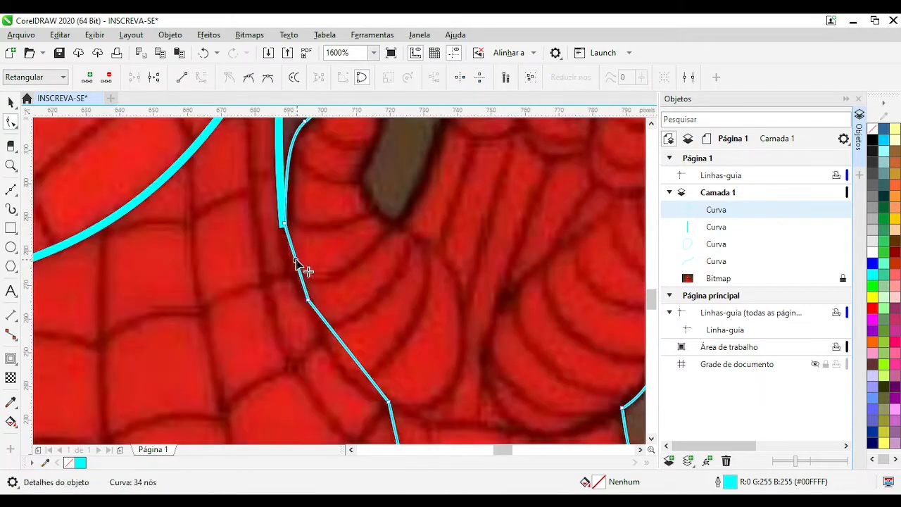
left_click_drag(338, 366, 332, 356)
left_click(307, 297)
mouse_move(306, 302)
left_mouse_down()
mouse_move(342, 278)
mouse_move(317, 288)
left_mouse_up()
scroll(315, 288, "down", 1)
key("ctrl+z")
key("Delete")
left_click(351, 345)
scroll(361, 388, "up", 1)
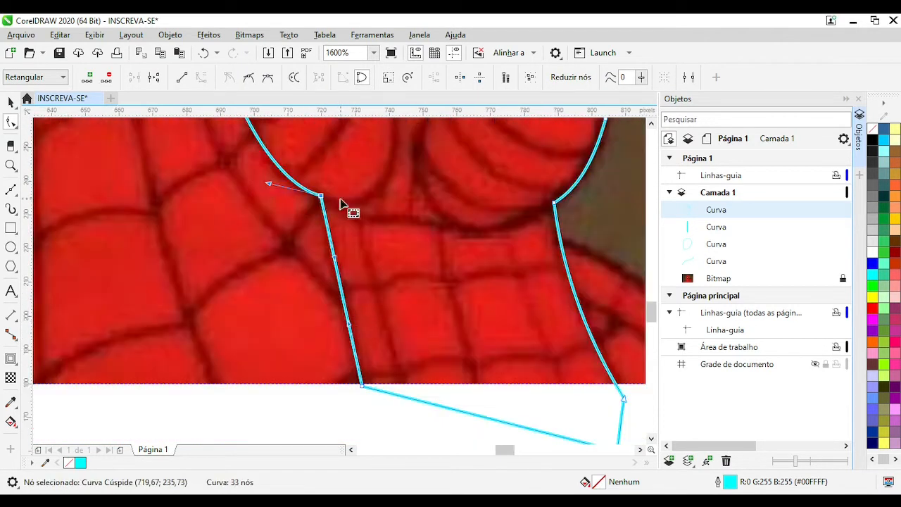
left_click_drag(323, 197, 111, 260)
key("ctrl+z")
Finish node editing and set the hand curve's outline width to 2,36 px
scroll(348, 285, "down", 2)
key("space")
left_click(553, 228)
scroll(352, 201, "up", 1)
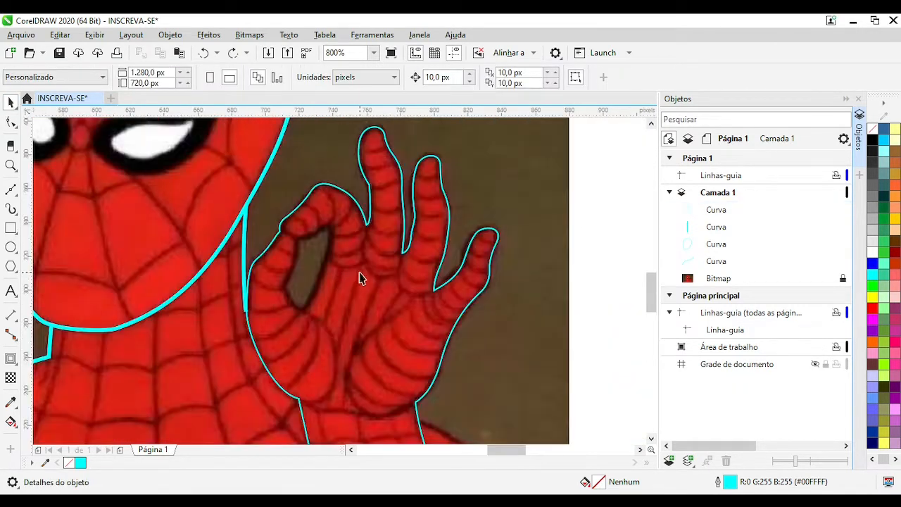
scroll(362, 276, "down", 1)
left_click(362, 275)
left_click(414, 78)
left_click(393, 116)
left_click(614, 307)
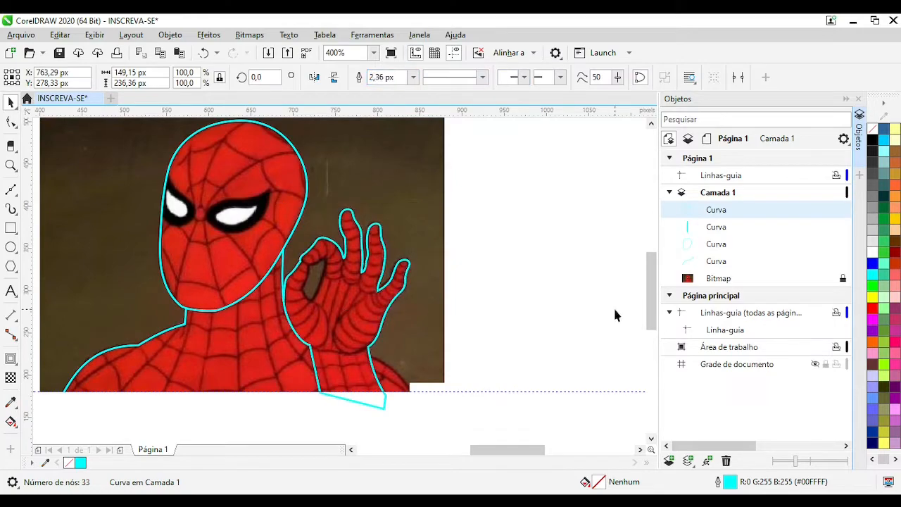
Place a test copy of all four curves beside the image, fill it cyan, and delete the copy
scroll(244, 280, "down", 1)
left_click_drag(374, 370, 120, 163)
left_click_drag(241, 272, 456, 237)
right_click(456, 237)
left_click(873, 274)
key("Delete")
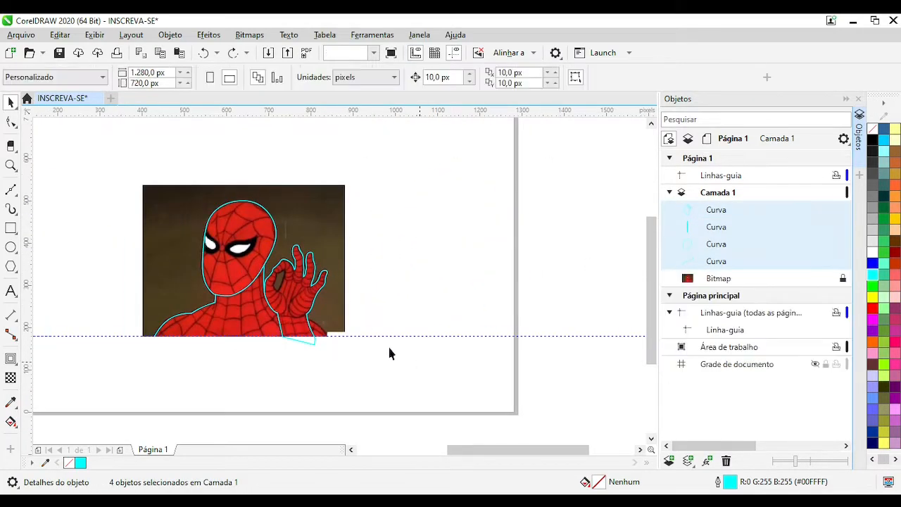
Trace a closed seven-node Bézier shape around the opening between the thumb and index finger
scroll(387, 348, "up", 1)
left_click(339, 282)
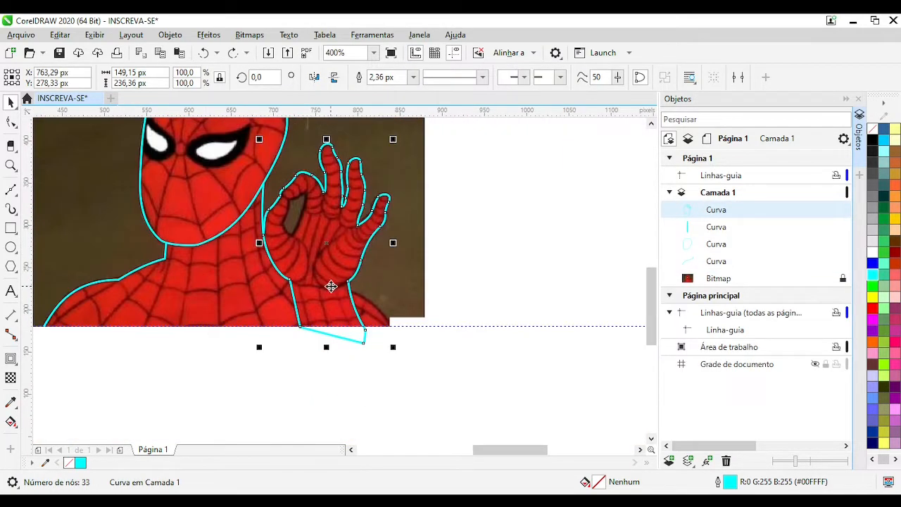
scroll(331, 286, "up", 2)
key("F5")
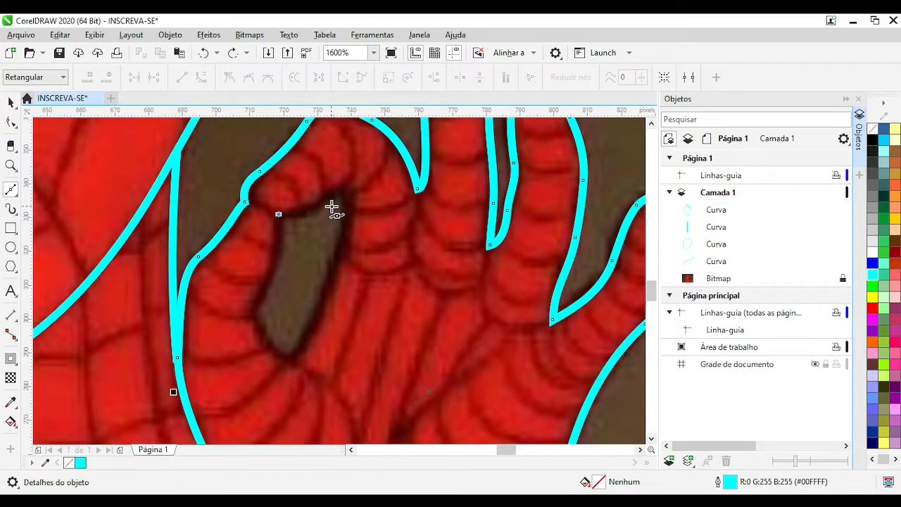
left_click(325, 197)
left_click(344, 192)
left_click(301, 348)
left_click(272, 347)
left_click(252, 315)
left_click(281, 214)
Convert all segments of the finger opening's shape to curves and remove its outline colour
key("F10")
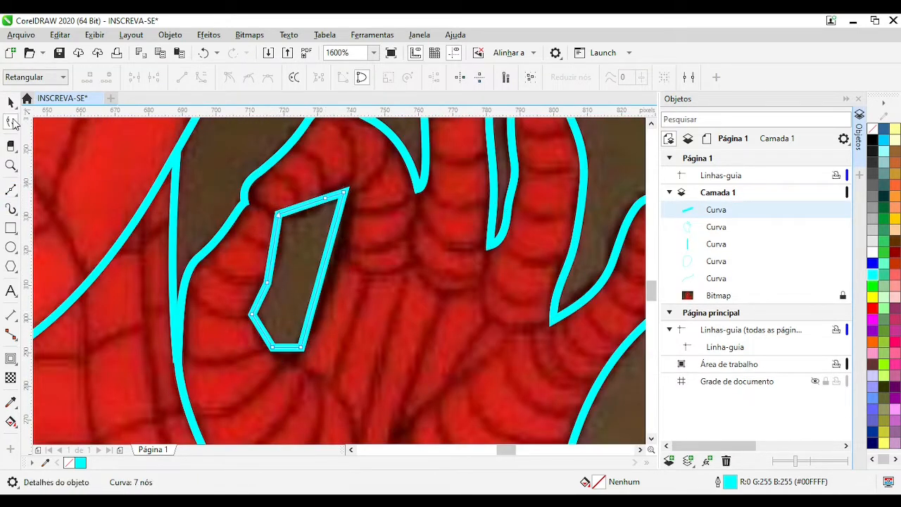
key("ctrl+a")
left_click(202, 77)
right_click(873, 128)
Bend the sides, upper edge and lower end of the finger opening's shape to fit the bitmap
left_click_drag(273, 247, 278, 247)
left_click_drag(303, 206, 306, 212)
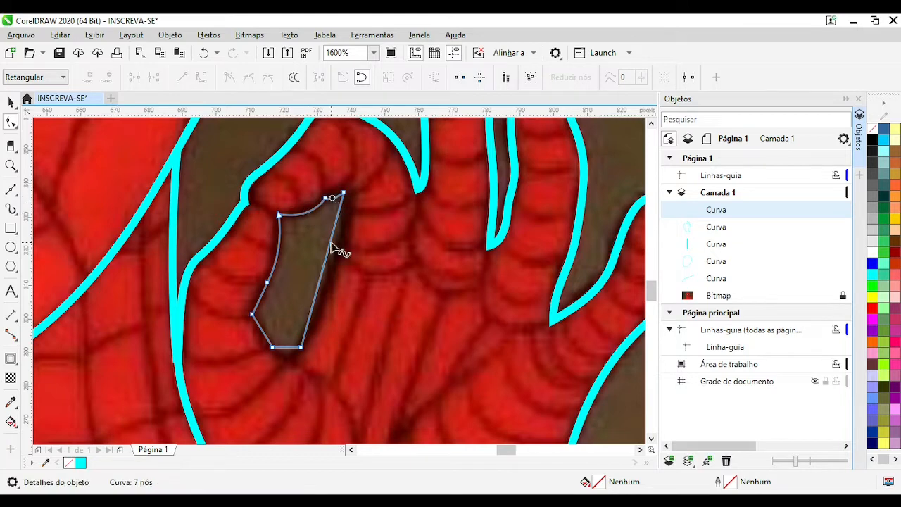
left_click_drag(328, 251, 338, 243)
mouse_move(287, 352)
left_mouse_down()
mouse_move(263, 323)
mouse_move(286, 356)
mouse_move(277, 359)
left_mouse_up()
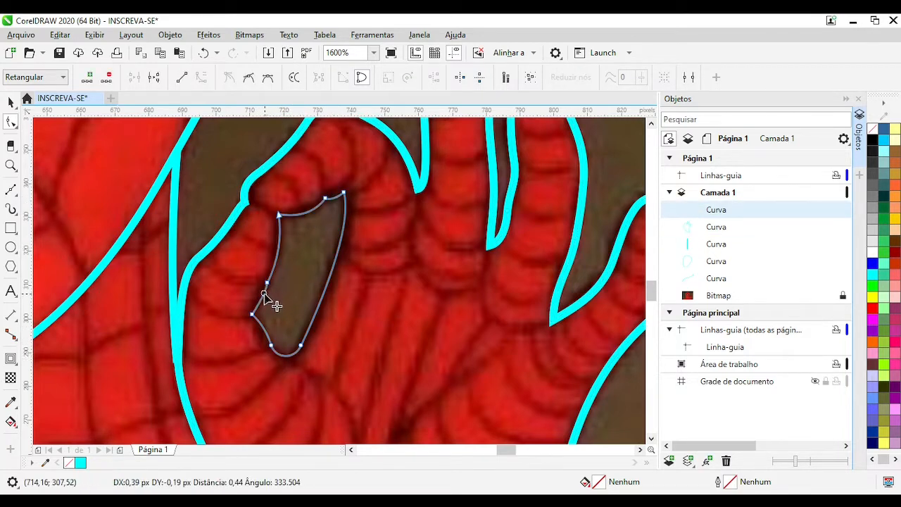
Finish editing the finger opening's shape and restore its cyan 2,36 px outline
key("space")
key("F3")
scroll(406, 80, "down", 3)
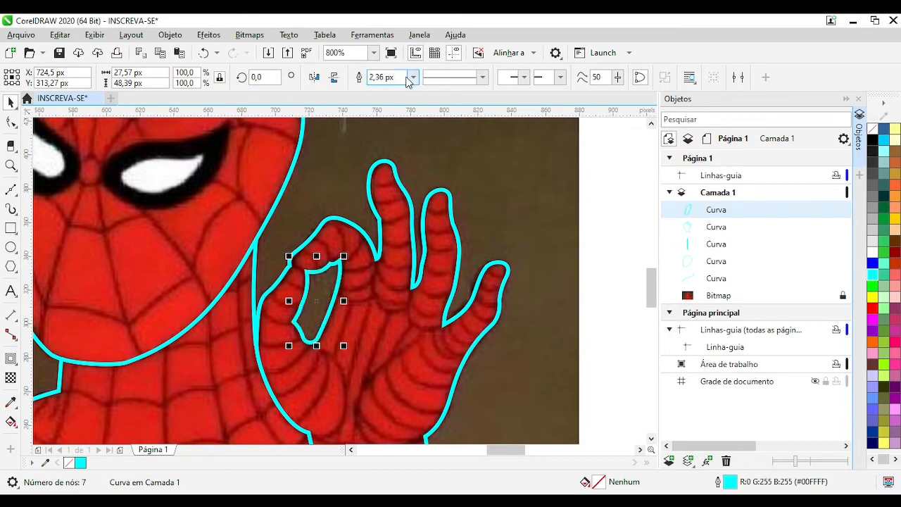
Draw a four-node Bézier line across the wrist, joining the two corners of the hand outline
scroll(418, 358, "up", 3)
left_click(418, 359)
scroll(352, 317, "down", 2)
scroll(337, 281, "up", 2)
key("F5")
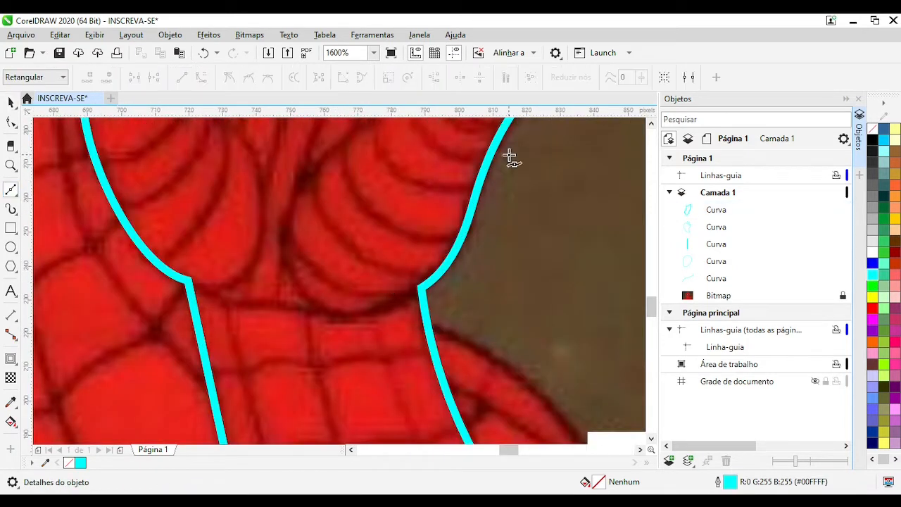
scroll(248, 297, "down", 1)
scroll(342, 281, "up", 1)
left_click(251, 262)
left_click(314, 286)
left_click(384, 292)
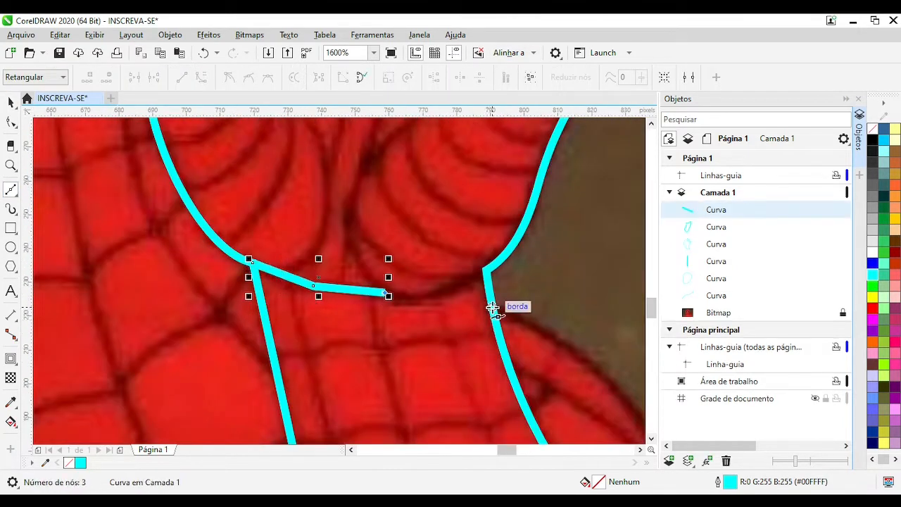
left_click(485, 270)
Bend the three segments of the wrist line to follow the base of the palm in the bitmap
key("F10")
left_click_drag(436, 281, 438, 293)
left_click_drag(349, 289, 350, 285)
left_click_drag(283, 274, 282, 283)
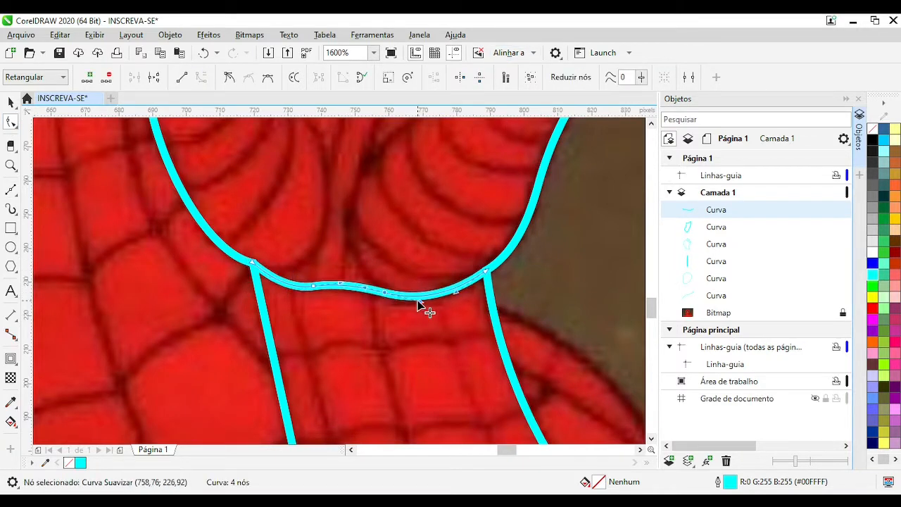
left_click(251, 261)
left_click(290, 294)
left_click_drag(271, 272, 342, 200)
key("ctrl+z")
Adjust the curve handle of the hand outline at the wrist corner below the thumb so it meets the wrist line
scroll(323, 281, "up", 1)
scroll(325, 282, "down", 1)
scroll(285, 277, "up", 1)
left_click(319, 254)
left_click(328, 272)
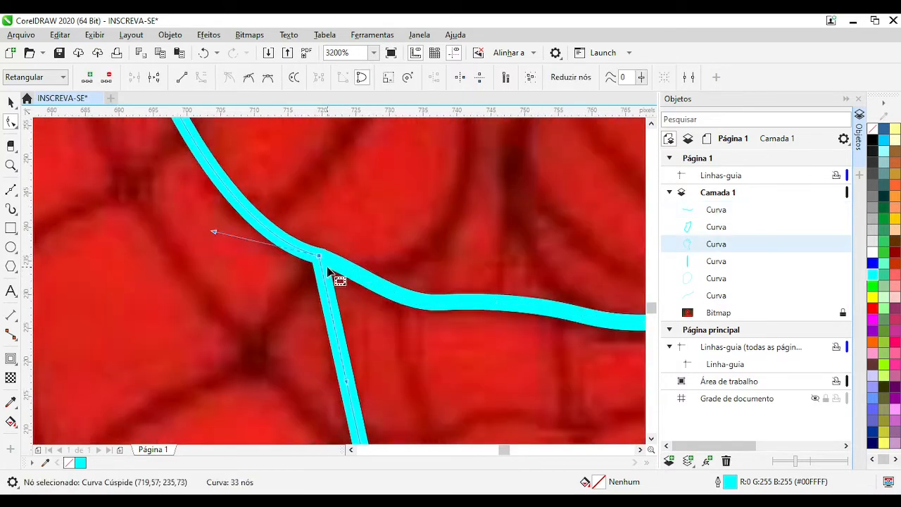
left_click_drag(215, 233, 209, 214)
scroll(302, 253, "down", 2)
left_click(346, 267)
scroll(362, 289, "up", 3)
scroll(366, 266, "down", 3)
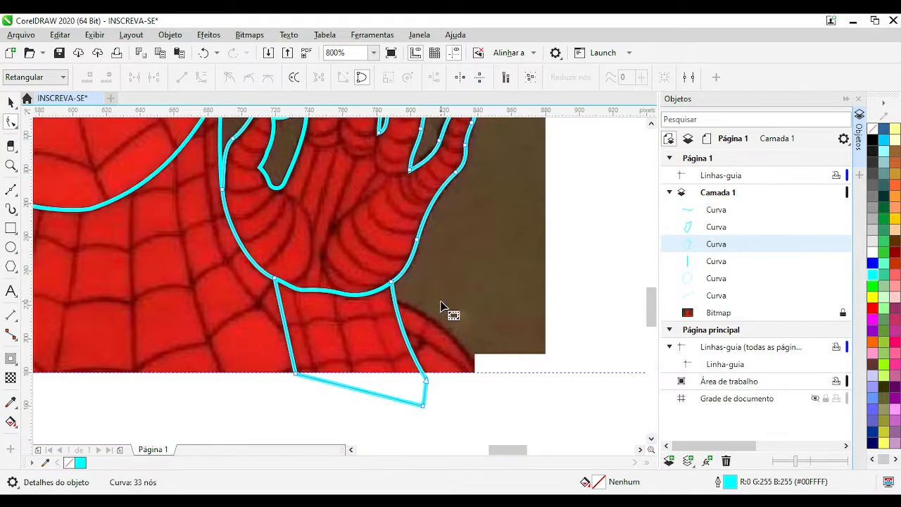
Draw a three-node Bézier line from the wrist's outer edge along the shoulder beside the forearm and past the bitmap's lower edge
key("F5")
scroll(440, 305, "up", 1)
left_click(261, 279)
left_click(431, 423)
scroll(431, 423, "down", 1)
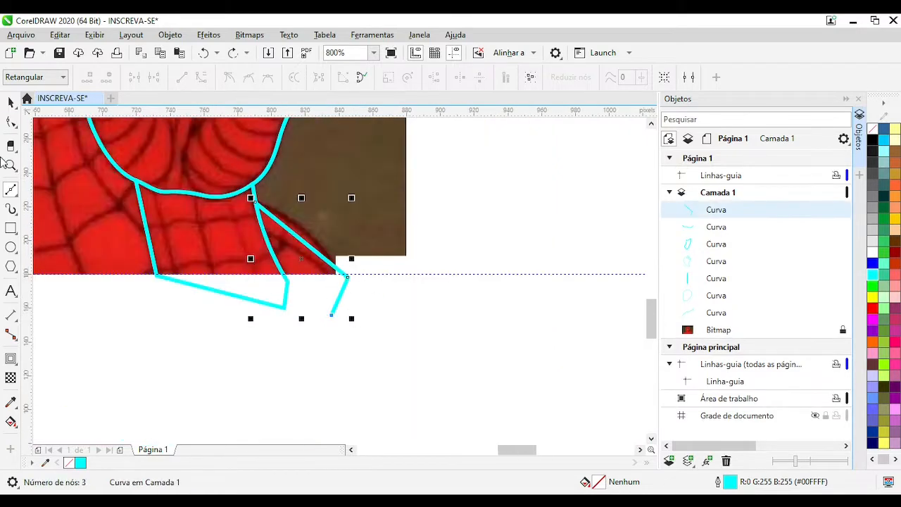
Curve the new shoulder line's long segment upward to match the shoulder in the bitmap
left_click(10, 121)
key("ctrl+a")
scroll(377, 232, "up", 1)
left_click_drag(223, 244, 227, 216)
scroll(365, 283, "down", 2)
left_click_drag(170, 239, 271, 315)
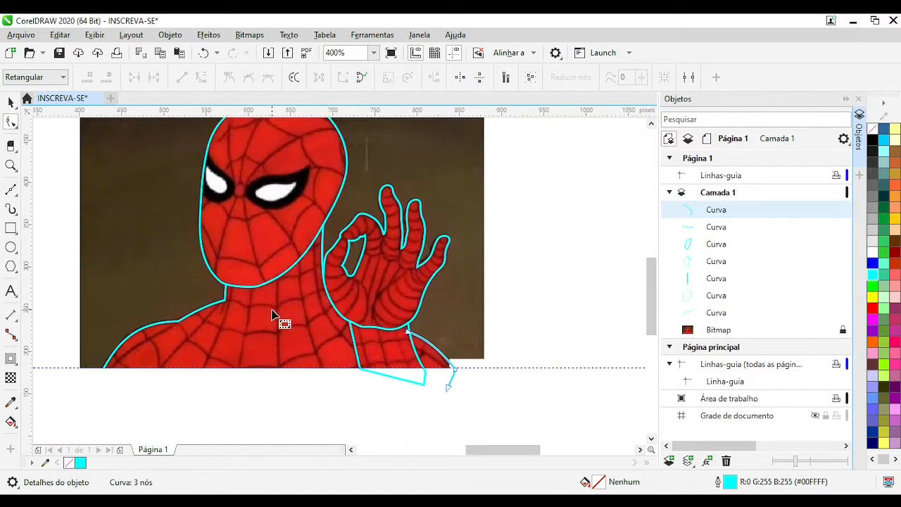
Extend the forearm's lower tip further below the guideline and bend its lower edge outward
left_click(409, 382)
left_click_drag(424, 384, 416, 443)
left_click_drag(382, 385, 363, 381)
scroll(290, 151, "up", 1)
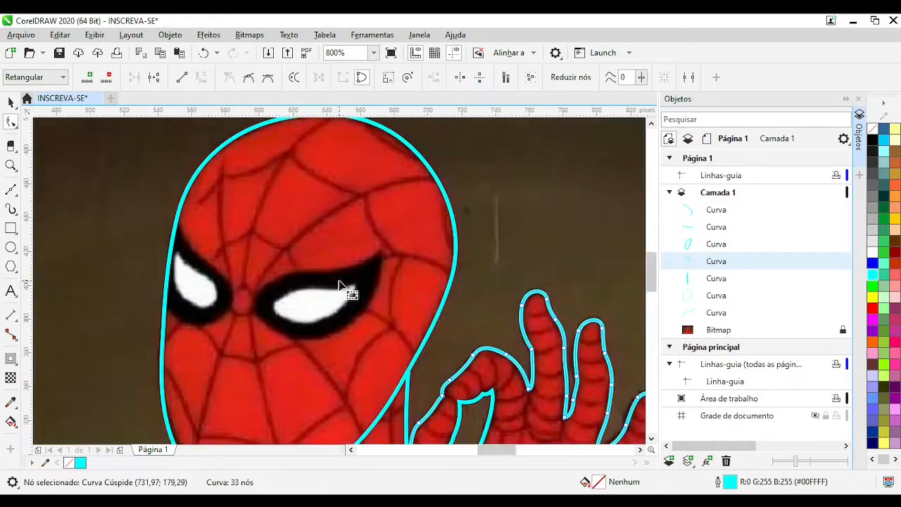
scroll(339, 281, "down", 2)
scroll(299, 282, "up", 2)
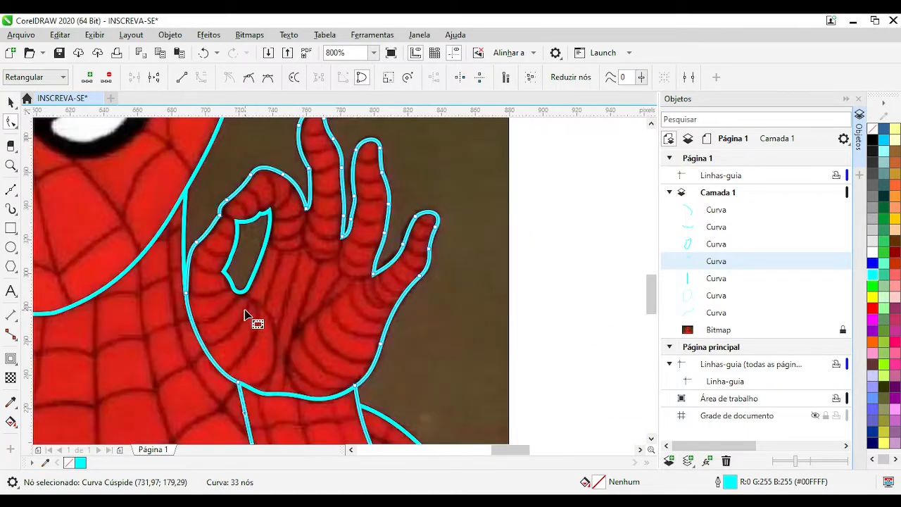
scroll(251, 316, "down", 1)
left_click(11, 102)
left_click_drag(419, 308, 546, 308)
key("ctrl+z")
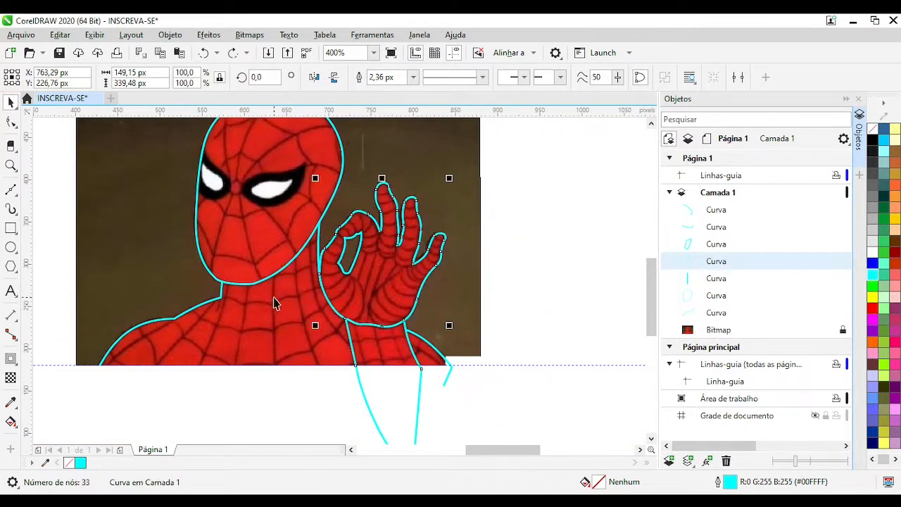
Set the nudge distance to 300 px and try nudging the head outline sideways and back
left_click(273, 297)
scroll(202, 286, "up", 3)
scroll(380, 285, "down", 2)
scroll(340, 285, "down", 1)
left_click(340, 285)
scroll(383, 242, "down", 1)
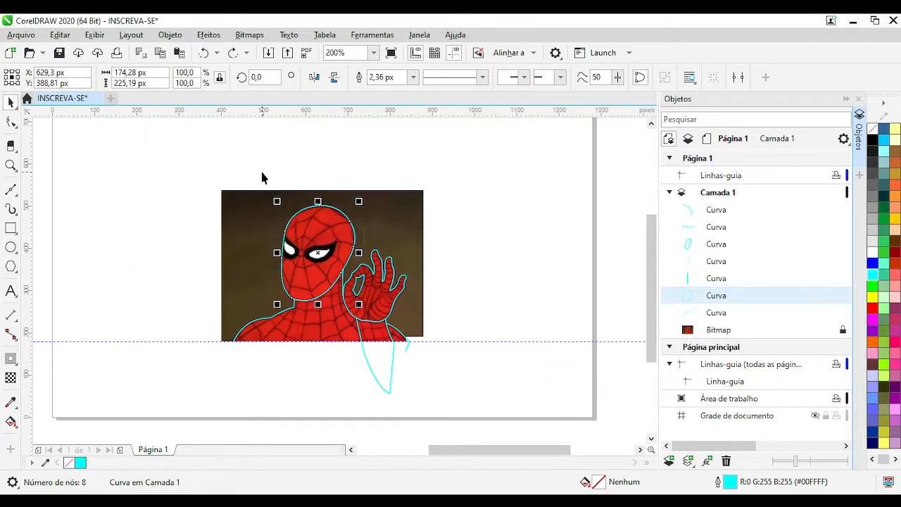
left_click(262, 172)
left_click_drag(456, 78, 322, 67)
left_click(354, 239)
key("Right")
key("Left")
Set the nudge distance to 400 px and move the head and all other traced curves 400 px to the right
left_click(380, 240)
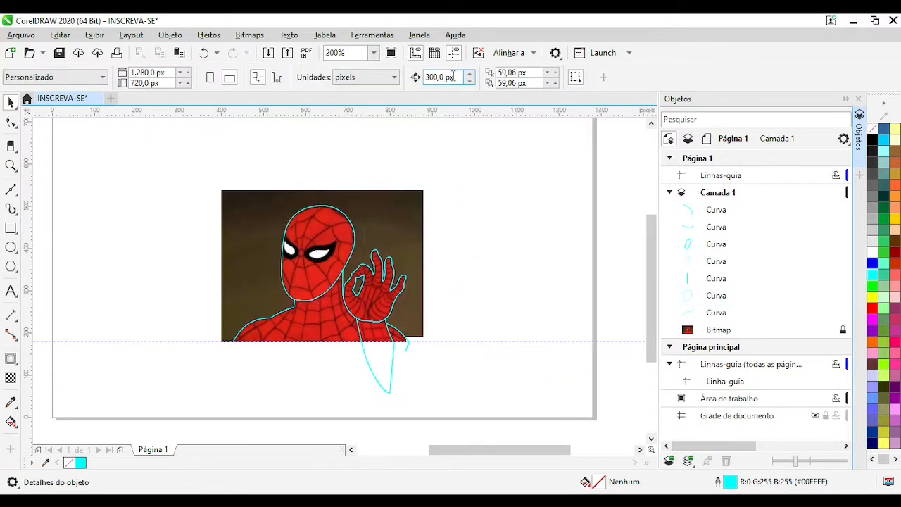
left_click(324, 245)
key("Right")
left_click_drag(454, 416, 164, 226)
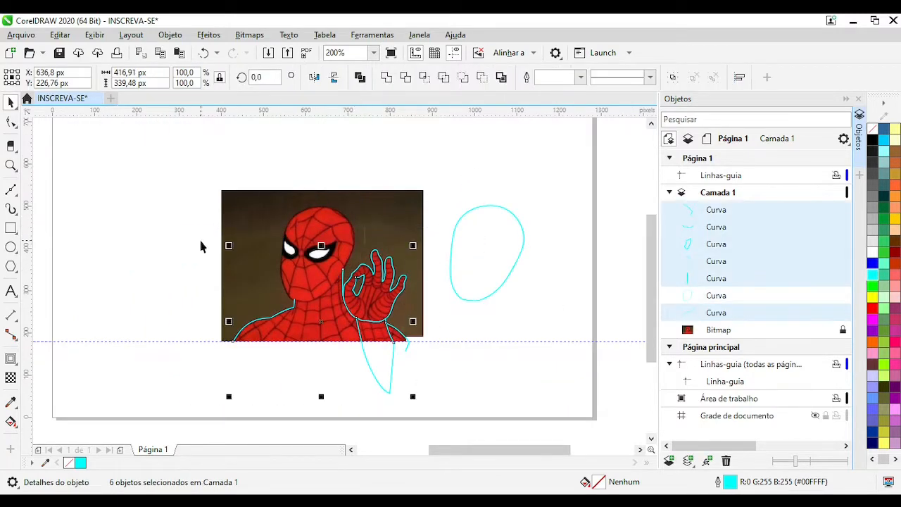
key("Right")
Duplicate all the traced curves and move one set 1200 px to the left, off the page
left_click_drag(392, 186, 604, 411)
key("KP_Add")
key("Left")
key("Left")
key("Left")
scroll(465, 265, "up", 1)
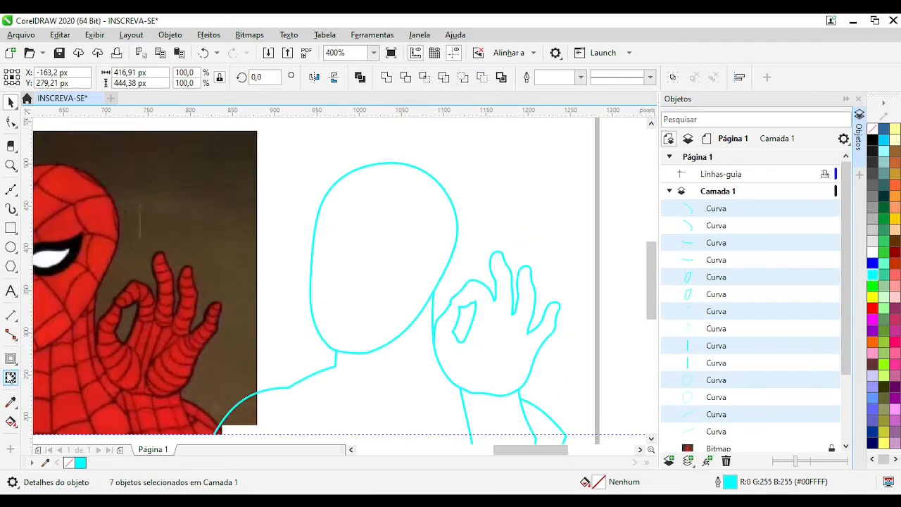
Sample the red of the suit from the bitmap and fill the head shape with it
left_click(10, 402)
left_click(67, 296)
left_click(350, 223)
scroll(336, 295, "up", 1)
key("space")
scroll(338, 299, "down", 1)
left_click(350, 306)
scroll(354, 307, "up", 1)
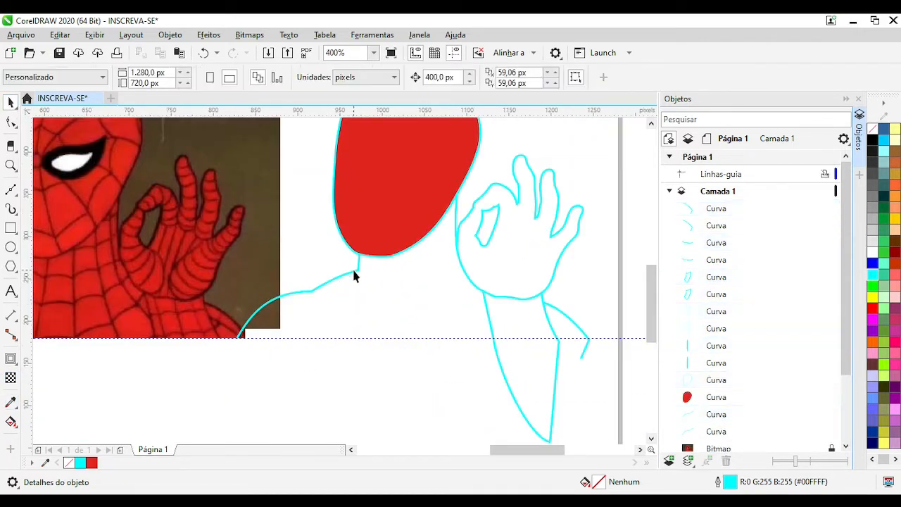
Set the outline colour of all the shapes beside the bitmap, including the red head, to black
left_click(354, 276)
scroll(354, 276, "up", 1)
scroll(325, 305, "down", 1)
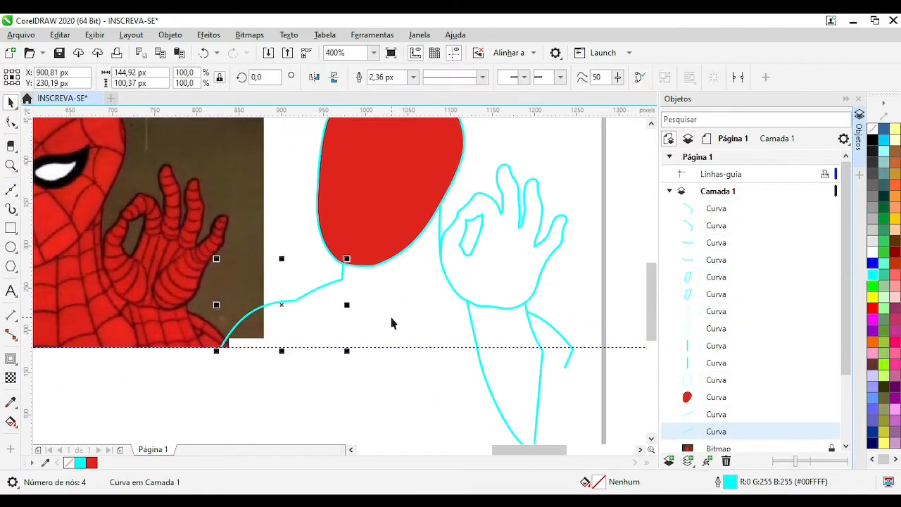
left_click(371, 208)
scroll(525, 248, "down", 1)
left_click_drag(351, 137, 574, 415)
right_click(872, 139)
left_click(424, 264)
Convert the red head's black outline to an object
scroll(329, 155, "up", 1)
left_click(470, 256)
key("ctrl+shift+q")
scroll(491, 220, "up", 1)
scroll(344, 254, "down", 1)
left_click(371, 378)
scroll(371, 378, "down", 1)
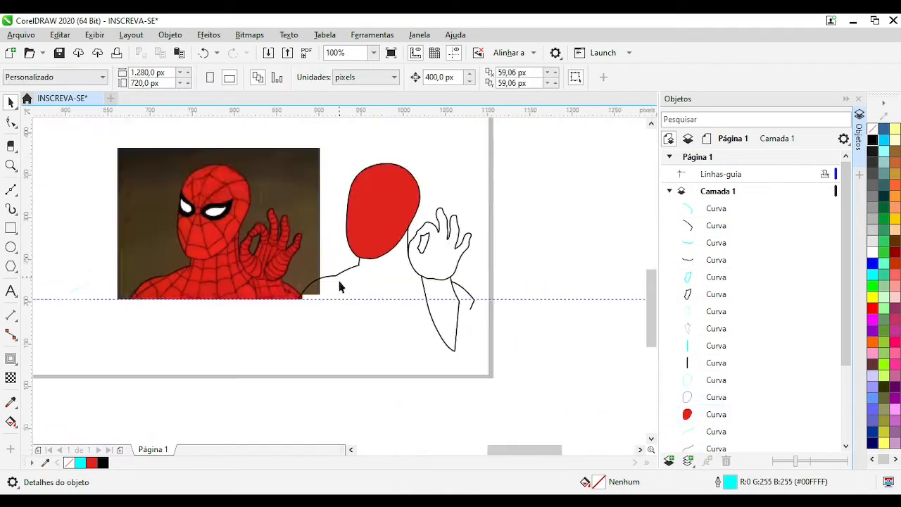
Convert the outlines of the shoulders, neck, hand, finger opening and wrist to objects
scroll(338, 281, "up", 2)
left_click(360, 243)
key("ctrl+shift+q")
left_click(423, 316)
left_click(336, 256)
scroll(317, 288, "down", 2)
left_click_drag(514, 378, 352, 190)
key("ctrl+shift+q")
Compare the converted black shoulder line with the unconverted cyan copy off the page
left_click(343, 271)
scroll(341, 281, "up", 3)
scroll(338, 286, "down", 3)
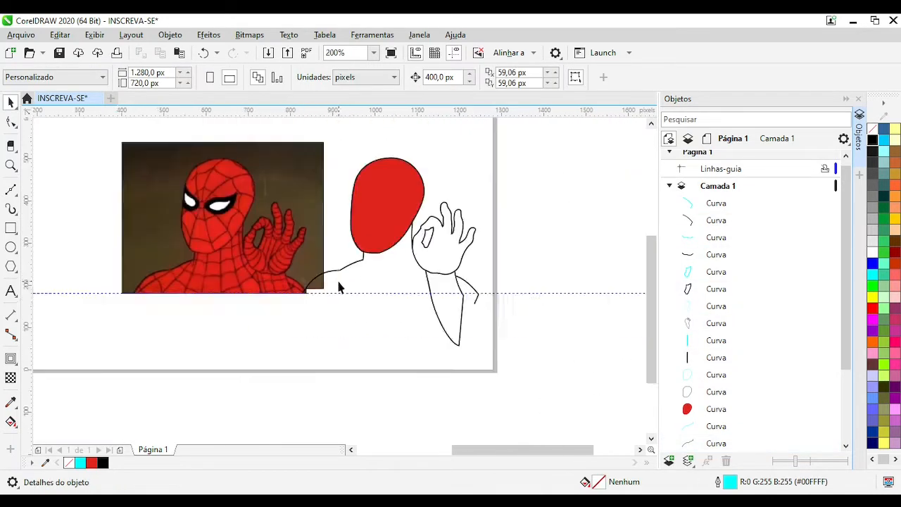
scroll(349, 285, "up", 1)
scroll(113, 251, "down", 2)
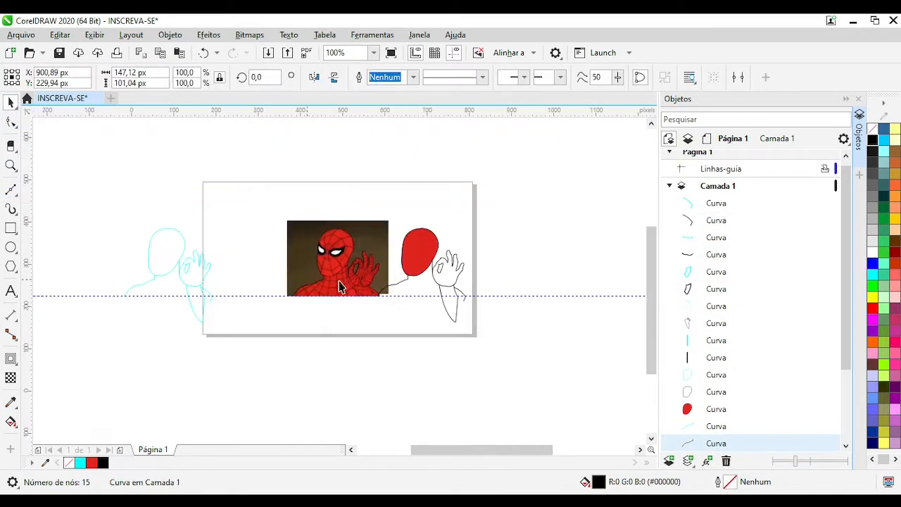
scroll(218, 283, "up", 1)
left_click(209, 275)
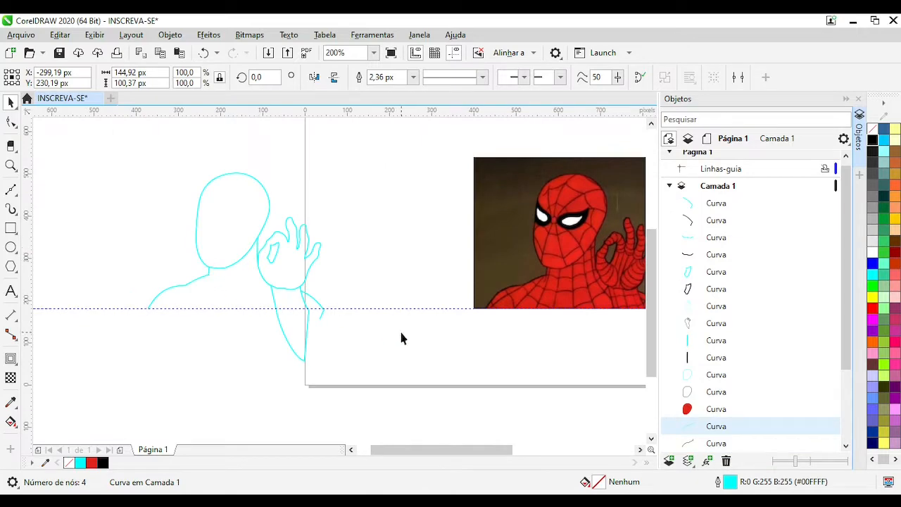
left_click(401, 339)
In wireframe view, try tracing a Bézier path inside the converted shoulder line up to the neck
scroll(316, 316, "up", 3)
left_click_drag(107, 367, 133, 328)
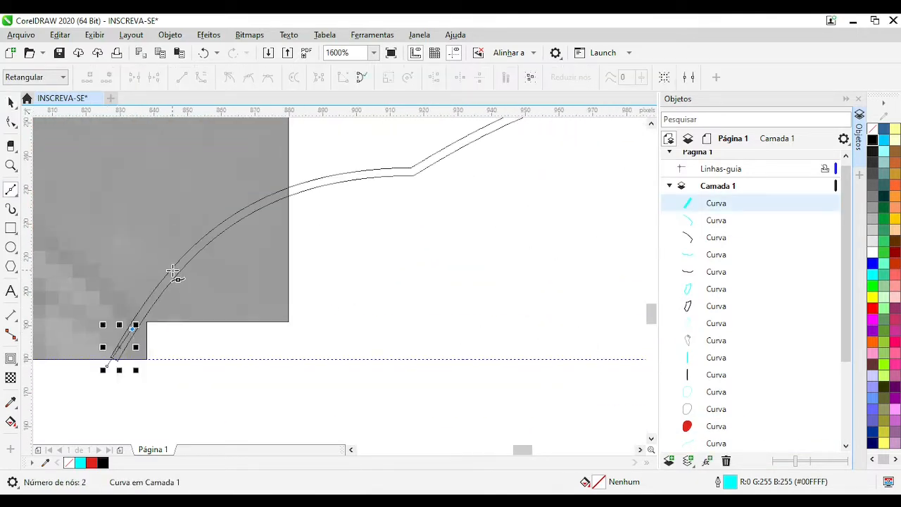
scroll(444, 159, "up", 1)
left_click(490, 197)
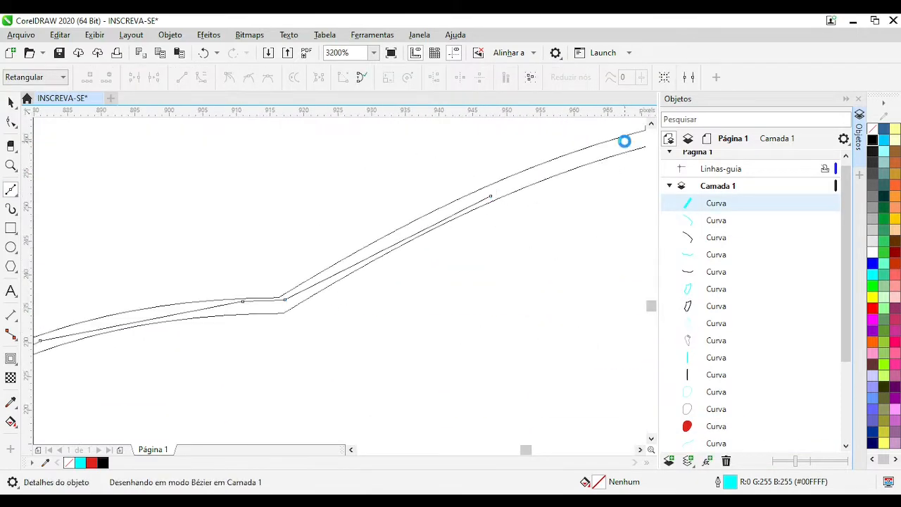
left_click(624, 142)
scroll(624, 142, "down", 1)
scroll(361, 276, "up", 1)
left_click(646, 152)
Try continuing the trace along the head's lower edge and down the neck line to the hand, and delete the path
scroll(346, 282, "down", 1)
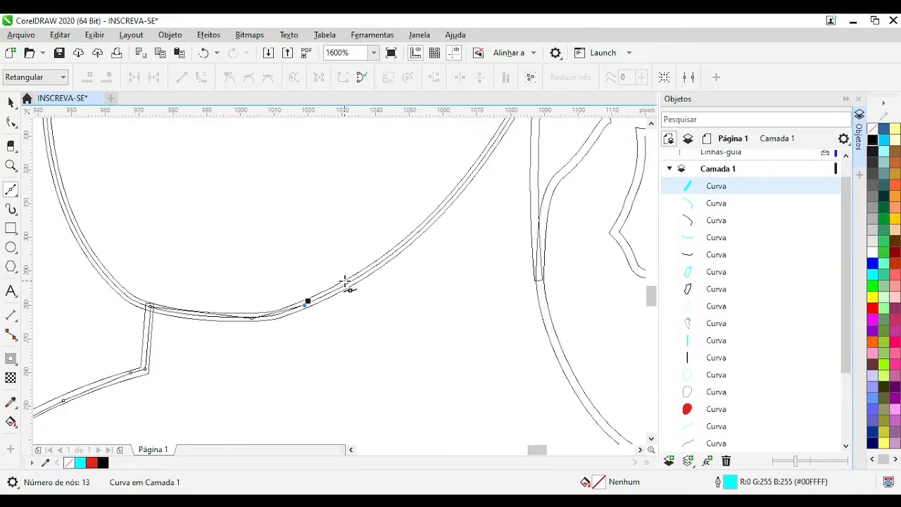
scroll(424, 228, "down", 1)
scroll(362, 258, "up", 1)
left_click(365, 242)
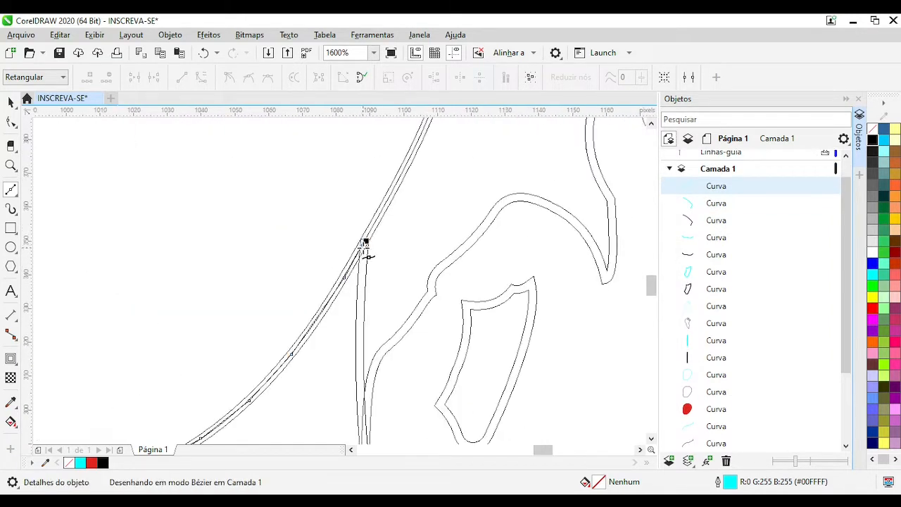
key("shift+F9")
scroll(366, 396, "down", 2)
scroll(339, 294, "up", 2)
key("shift+F9")
scroll(367, 256, "down", 2)
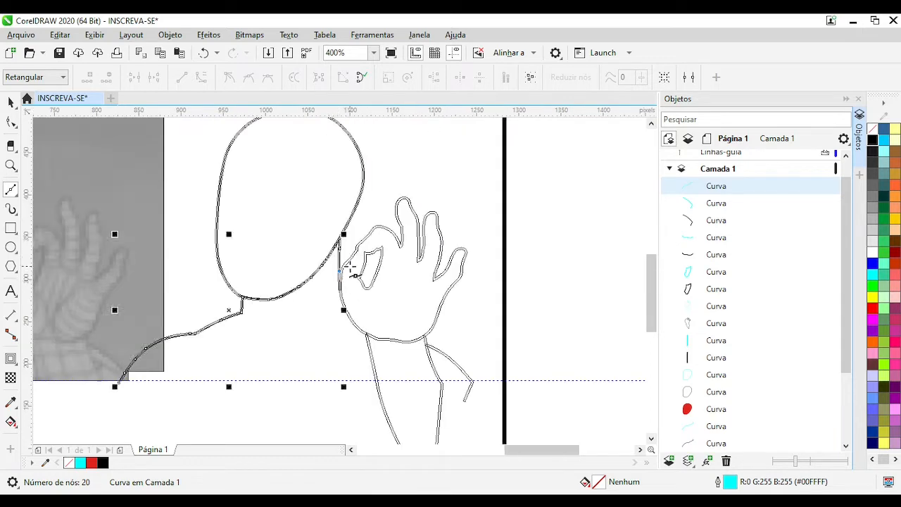
key("Delete")
Examine the converted outlines around the hand in wireframe and normal views
key("space")
scroll(365, 264, "down", 2)
left_click_drag(205, 258, 383, 349)
scroll(336, 281, "up", 3)
key("shift+F9")
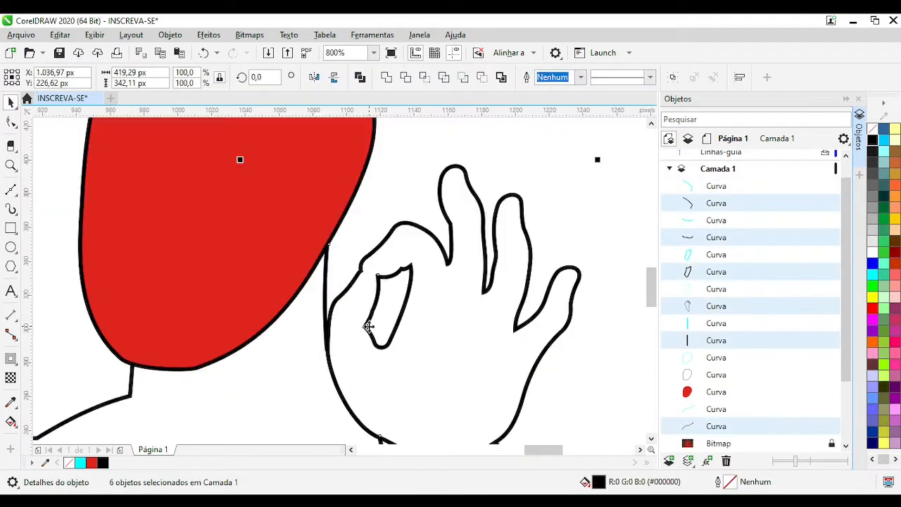
key("shift+F9")
key("shift+F9")
Copy and paste the hand's converted outline, and move the copy 400 px to the right
left_click(580, 298)
left_click(512, 330)
scroll(508, 332, "down", 1)
left_click_drag(350, 305, 437, 264)
key("ctrl+z")
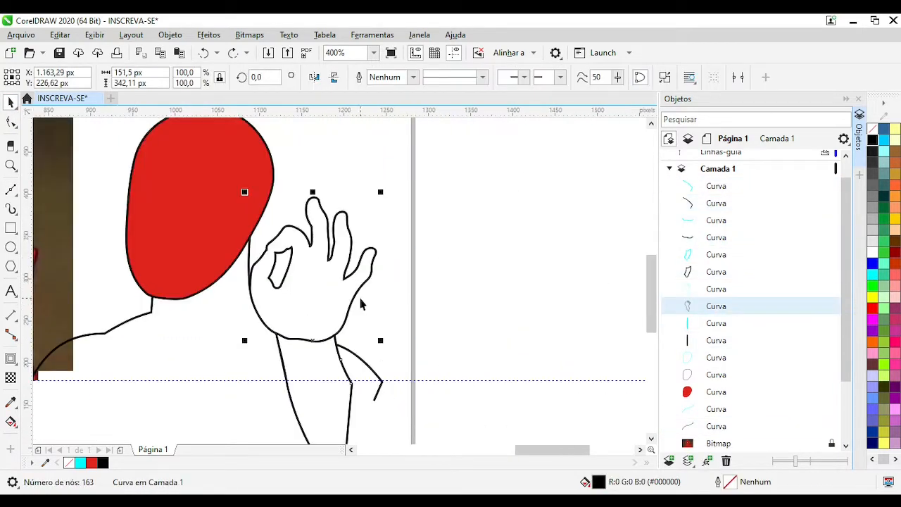
key("ctrl+c")
key("ctrl+v")
key("Right")
Break the hand copy apart and move its inner shape 400 px left, back onto the original hand
left_click(408, 304)
scroll(266, 276, "down", 2)
scroll(374, 263, "up", 2)
left_click(339, 280)
key("ctrl+k")
left_click(330, 343)
key("Left")
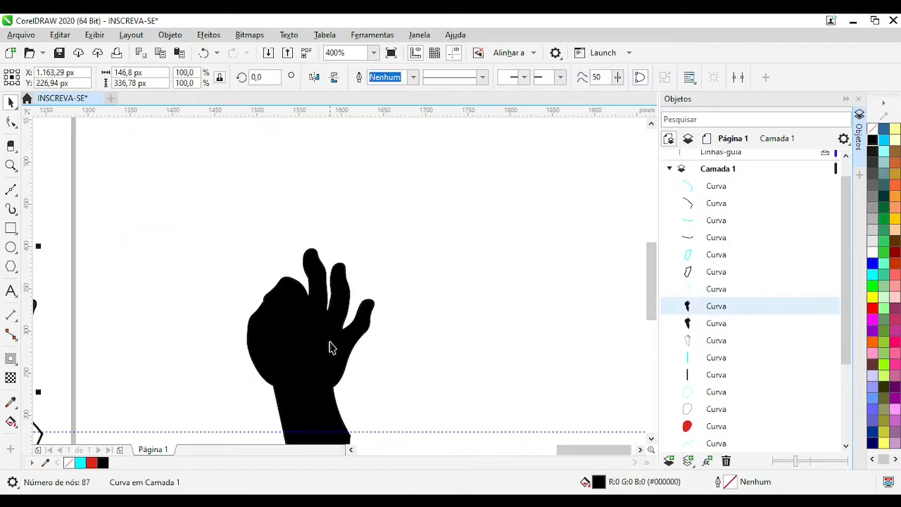
Check the inner hand shape's alignment in wireframe view and fill it with the suit's red (#E12420)
scroll(331, 347, "down", 1)
key("Down")
key("Up")
scroll(191, 273, "up", 2)
key("shift+F9")
scroll(348, 264, "down", 2)
key("shift+F9")
left_click(92, 463)
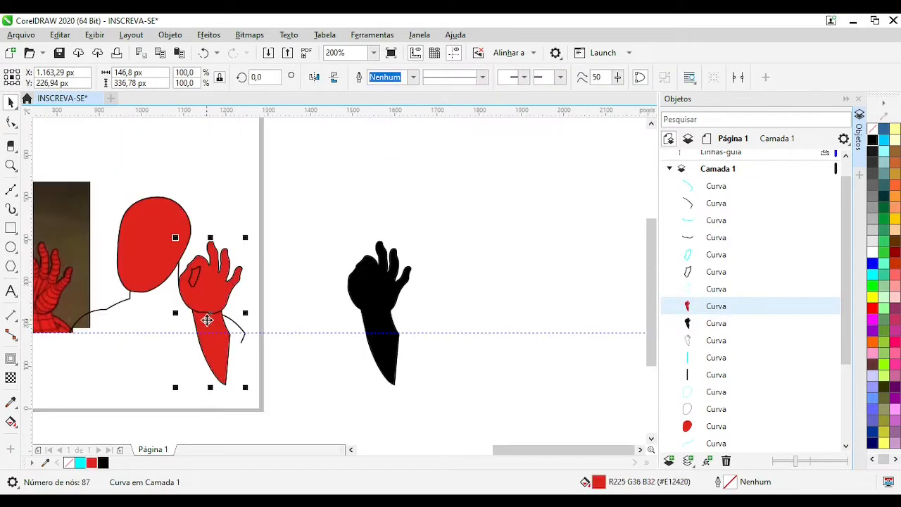
Delete the leftover black hand copy outside the page
left_click(444, 273)
key("Delete")
Examine the outlines where the red hand meets the head, neck and wrist
scroll(220, 265, "up", 2)
left_click(259, 209)
left_click(296, 192)
left_click(263, 173)
left_click(319, 176)
scroll(335, 214, "down", 1)
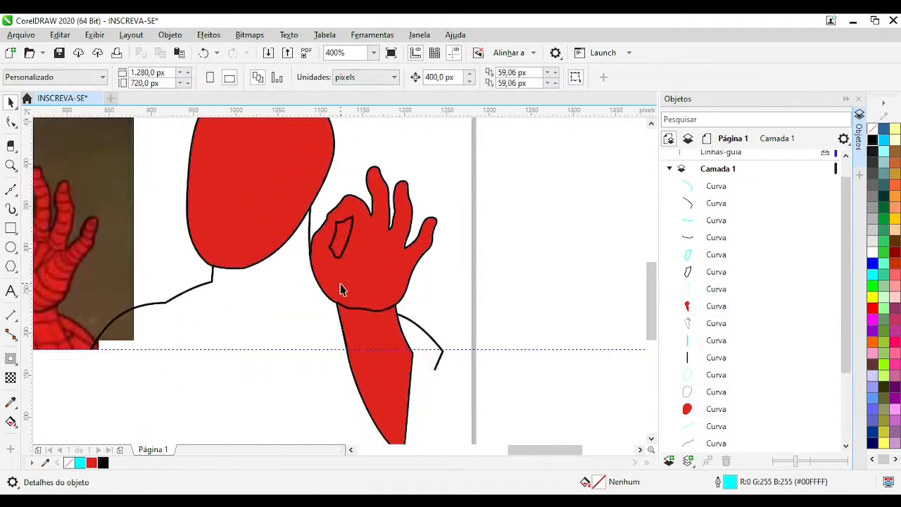
scroll(341, 284, "up", 1)
left_click(346, 308)
scroll(346, 309, "down", 1)
scroll(432, 309, "up", 1)
scroll(64, 249, "down", 1)
left_click(341, 197)
left_click(348, 198)
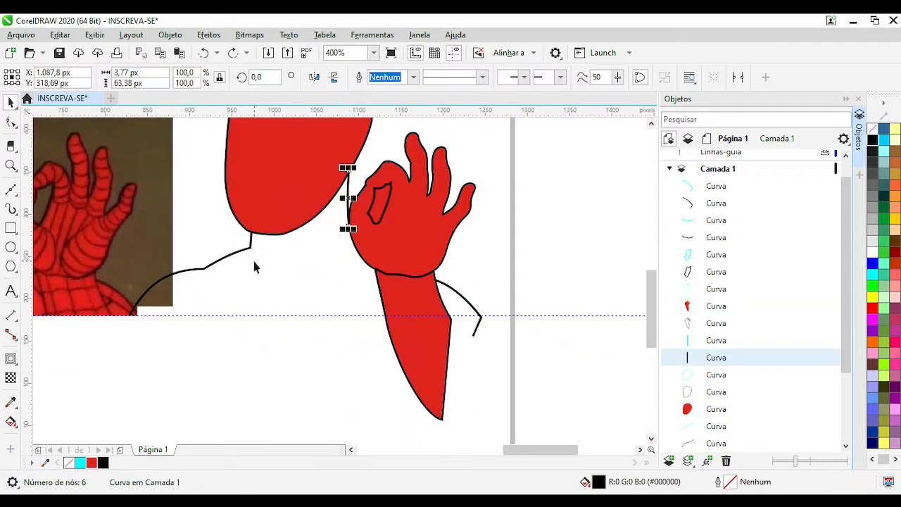
Duplicate the cyan neck line and both cyan shoulder curves, and move the copies 2000 px to the right
scroll(251, 269, "down", 2)
scroll(103, 231, "up", 2)
left_click(227, 385)
left_click(228, 399)
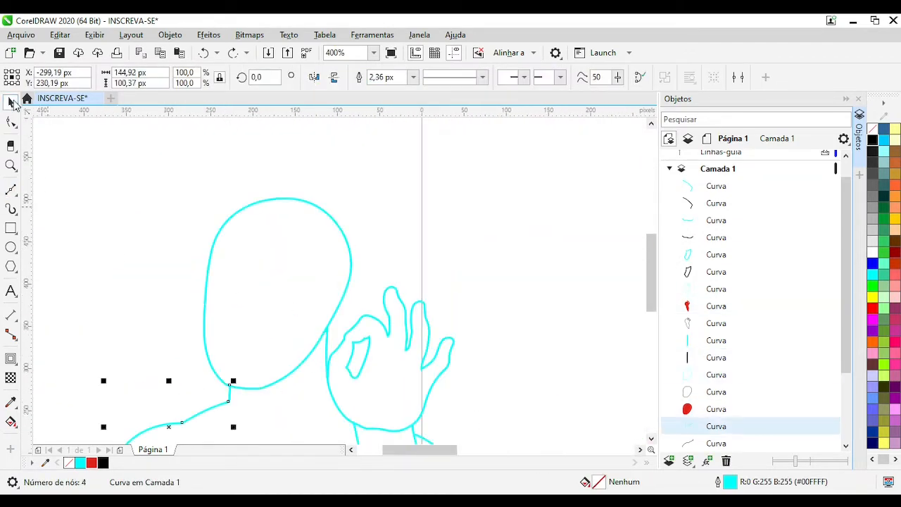
left_click(326, 345, "shift")
scroll(335, 296, "down", 1)
scroll(366, 308, "up", 1)
left_click(379, 326, "shift")
scroll(338, 283, "down", 2)
key("plus")
key("Right")
key("Right")
key("Right")
key("Right")
key("Right")
scroll(598, 273, "up", 2)
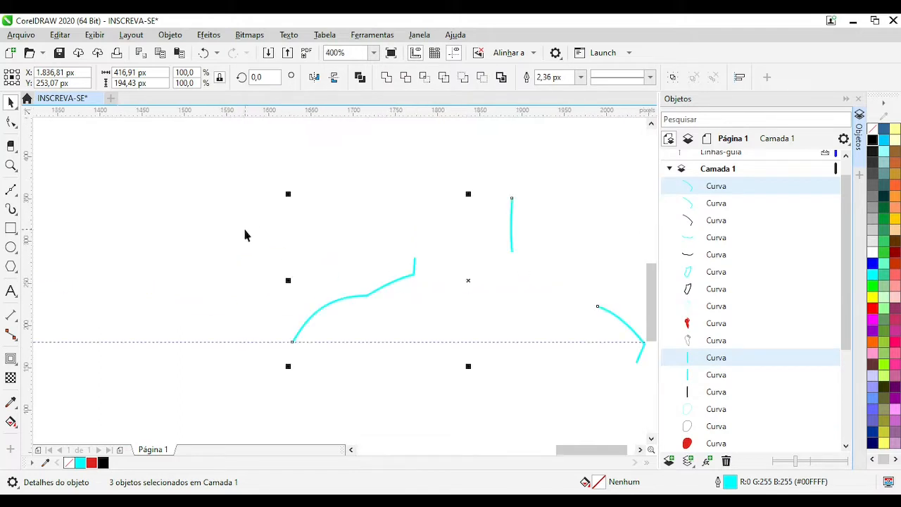
Combine the copied curves and bridge the left neck end to the upper end of the neck line with a peaked line
key("ctrl+l")
key("F10")
scroll(416, 258, "up", 2)
scroll(338, 291, "down", 2)
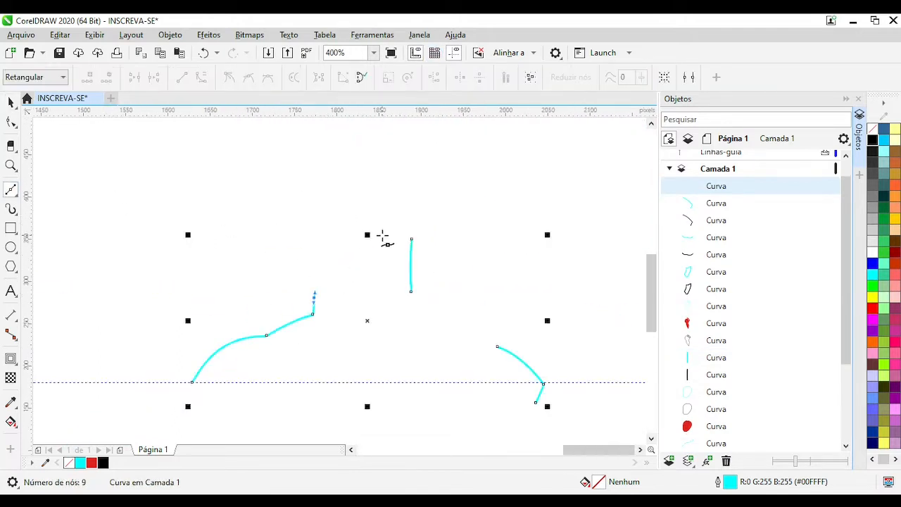
left_click(410, 238)
scroll(425, 245, "up", 1)
scroll(310, 261, "up", 2)
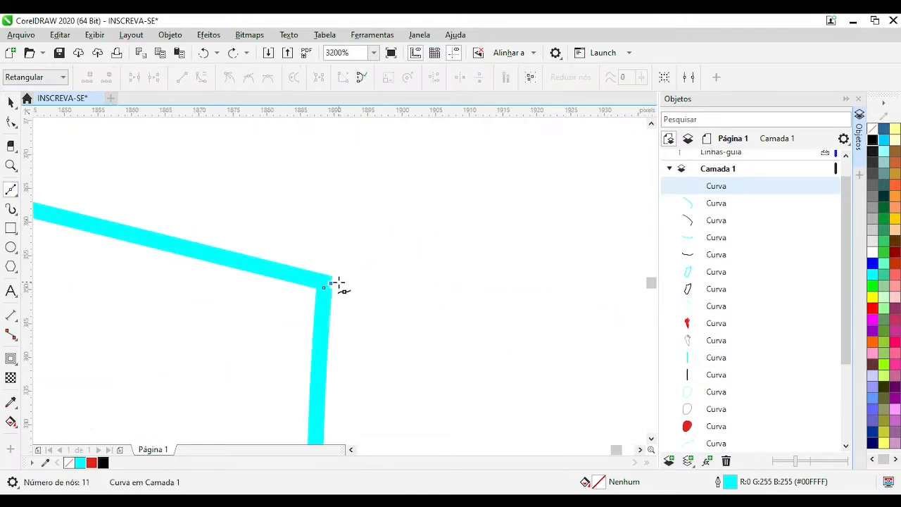
mouse_move(324, 289)
left_mouse_down()
mouse_move(321, 259)
mouse_move(323, 288)
left_mouse_up()
Connect the lower end of the neck line to the start of the right shoulder curve with a straight line
scroll(324, 285, "down", 4)
scroll(325, 276, "up", 2)
key("F5")
left_click(292, 248)
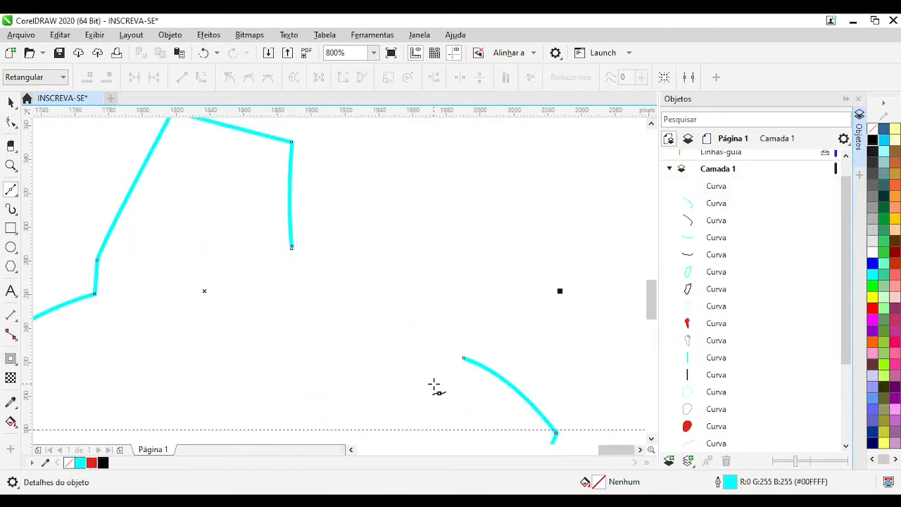
left_click(463, 358)
Join the connecting line's nodes at the start of the right shoulder curve and adjust the node there
key("F10")
scroll(310, 276, "up", 2)
left_click(234, 164)
mouse_move(235, 161)
left_mouse_down()
mouse_move(248, 184)
mouse_move(235, 173)
mouse_move(275, 189)
mouse_move(235, 173)
left_mouse_up()
left_click(251, 188)
left_click(233, 162, "shift")
key("ctrl+z")
key("ctrl+l")
scroll(236, 173, "down", 3)
scroll(320, 221, "up", 3)
left_click_drag(288, 275, 291, 264)
left_click_drag(291, 264, 289, 280)
scroll(338, 283, "down", 4)
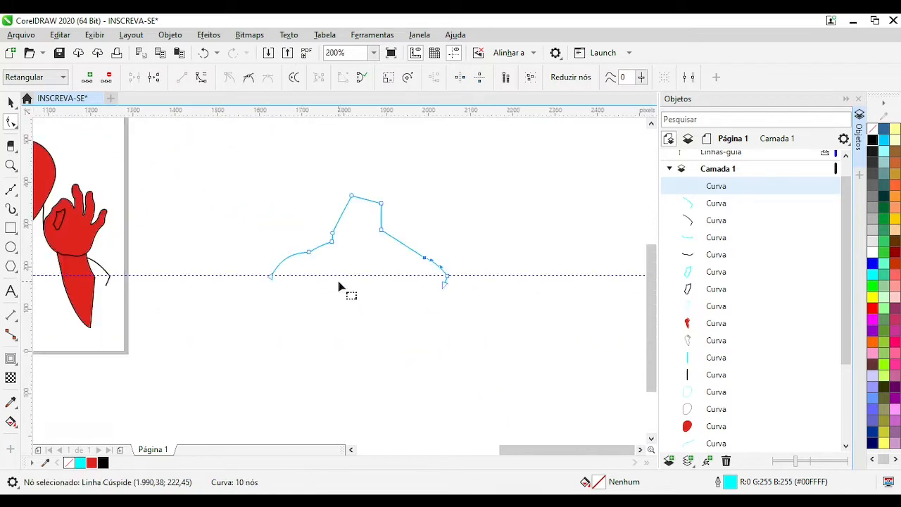
Close the body outline along its lower edge with a line between the two shoulder ends
scroll(337, 284, "up", 1)
key("F5")
scroll(221, 287, "up", 2)
left_click(314, 271)
key("F10")
scroll(394, 278, "down", 2)
scroll(633, 285, "up", 2)
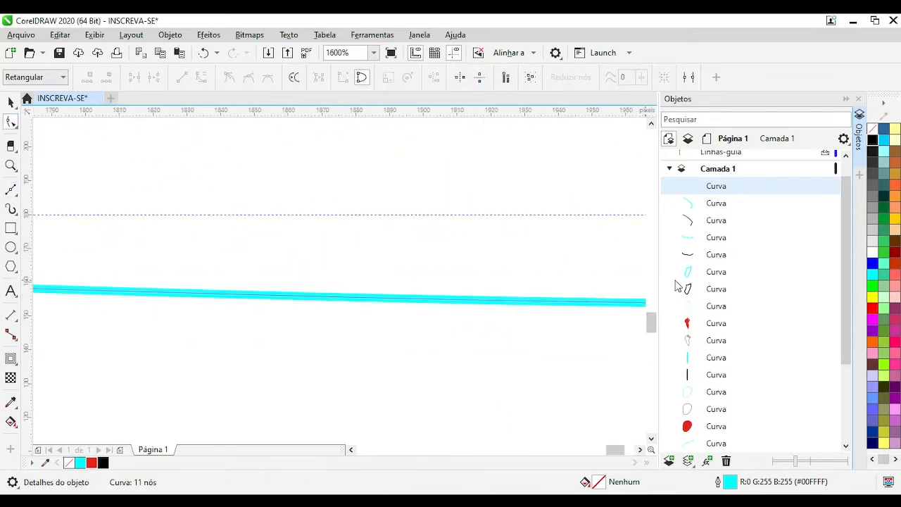
Fill the closed body shape with the suit's red (#E12420) and move it 800 px left onto the figure
scroll(675, 285, "down", 1)
scroll(331, 287, "down", 2)
scroll(340, 286, "down", 2)
left_click(12, 104)
scroll(303, 268, "down", 1)
left_click(92, 462)
key("Left")
scroll(338, 281, "up", 2)
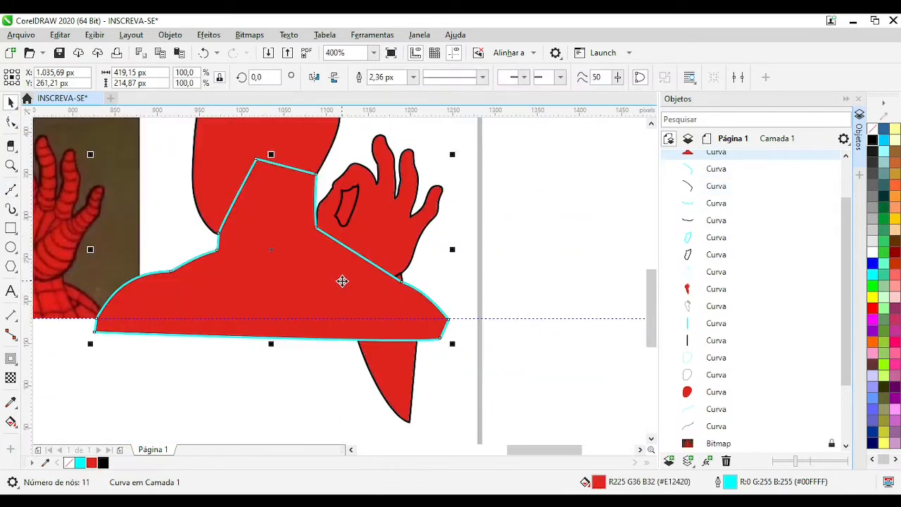
Remove the body shape's cyan outline and send the shape to the back of the layer
scroll(458, 294, "down", 2)
right_click(872, 129)
scroll(346, 280, "up", 2)
key("shift+Page_Down")
scroll(202, 341, "up", 1)
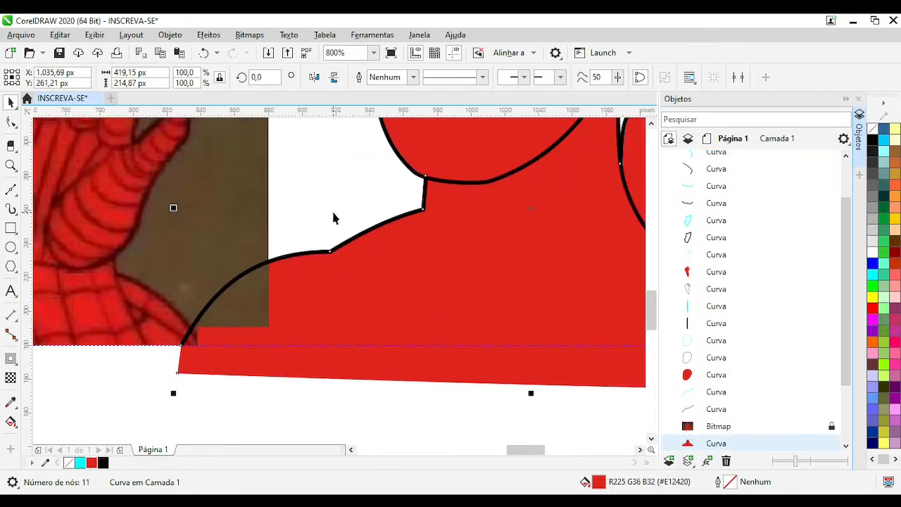
Trim the red body shape with the black head outline
left_click(332, 211)
left_click(376, 229)
left_click(489, 235, "shift")
left_click(462, 78)
scroll(292, 300, "down", 2)
scroll(352, 254, "up", 2)
left_click(364, 321)
left_click(394, 330, "shift")
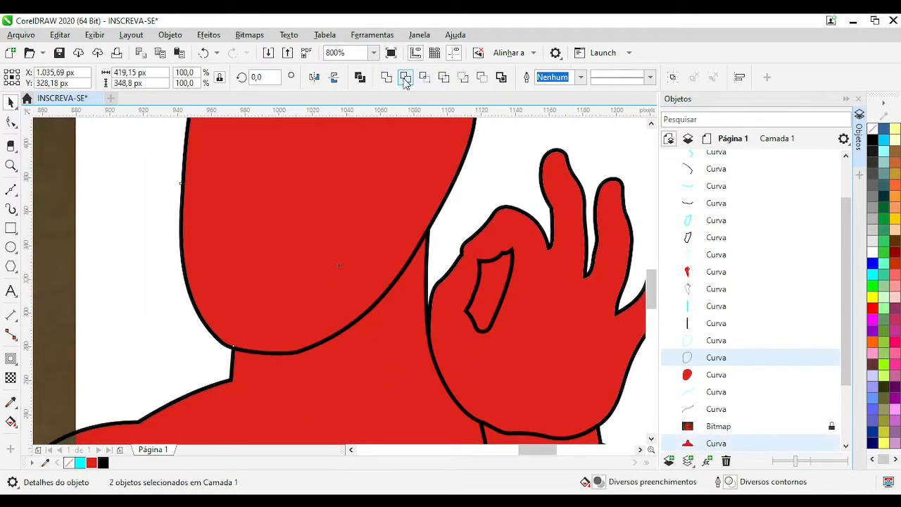
left_click(404, 77)
Break the trimmed body shape apart and delete its surplus piece at the head
scroll(351, 278, "down", 3)
scroll(388, 306, "up", 1)
left_click_drag(388, 306, 383, 373)
key("ctrl+z")
scroll(400, 330, "up", 1)
left_click_drag(254, 257, 201, 332)
key("ctrl+z")
key("ctrl+k")
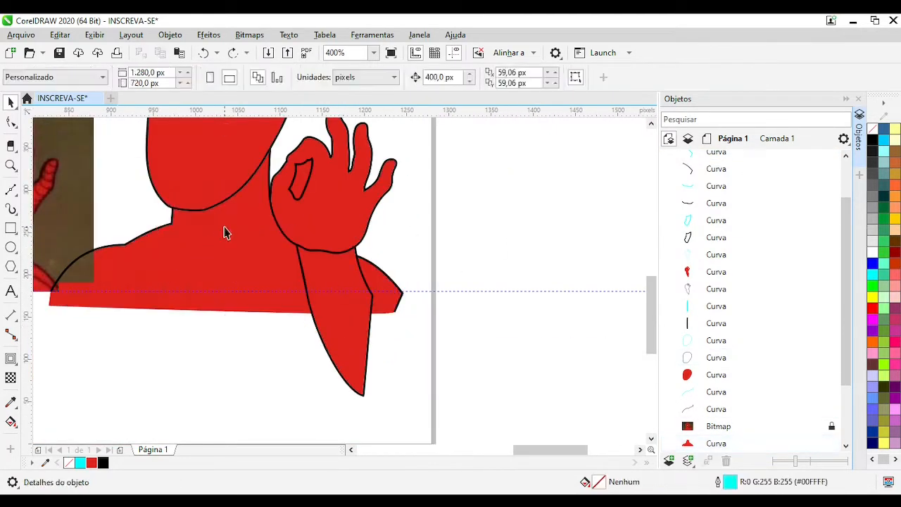
left_click(226, 211)
key("Delete")
Select all parts of the red figure and bring them to the front of the layer
scroll(394, 292, "down", 2)
scroll(339, 281, "up", 2)
scroll(341, 282, "down", 2)
left_click_drag(431, 337, 286, 190)
key("shift+Page_Up")
scroll(337, 282, "up", 2)
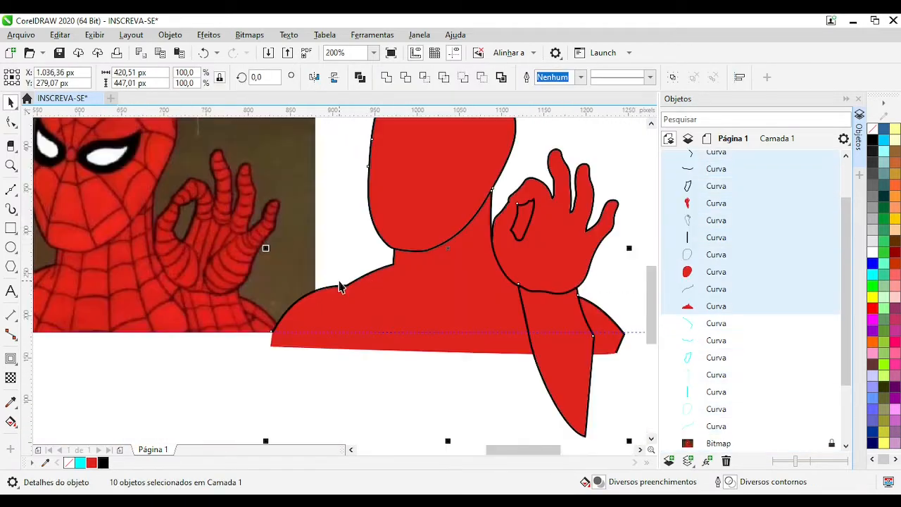
Add a node to the lower end of the left shoulder's black line and pull it outward past the body's corner
left_click(479, 373)
scroll(479, 373, "down", 1)
scroll(225, 241, "up", 1)
left_click(369, 309)
key("ctrl+shift+q")
scroll(369, 310, "up", 4)
key("F10")
scroll(239, 392, "up", 2)
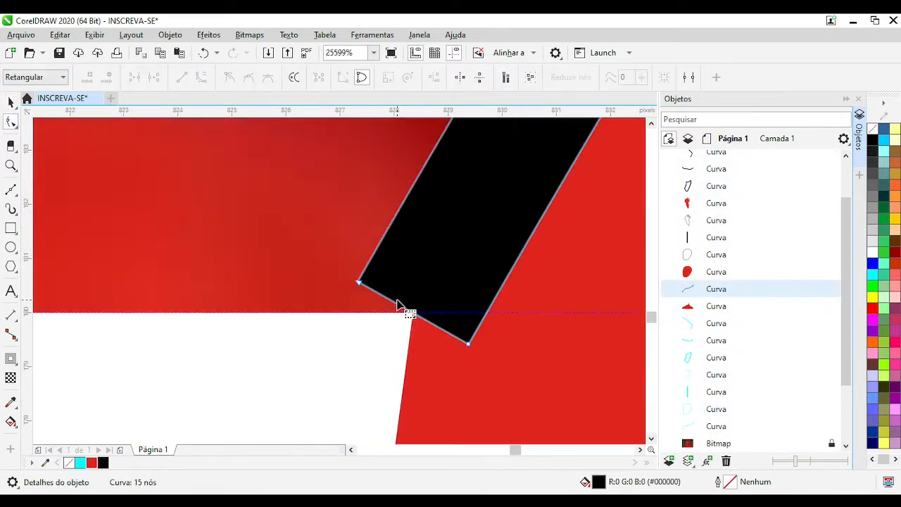
double_click(398, 305)
left_click_drag(399, 306, 295, 382)
scroll(323, 298, "down", 7)
scroll(339, 281, "down", 1)
scroll(290, 256, "up", 1)
key("space")
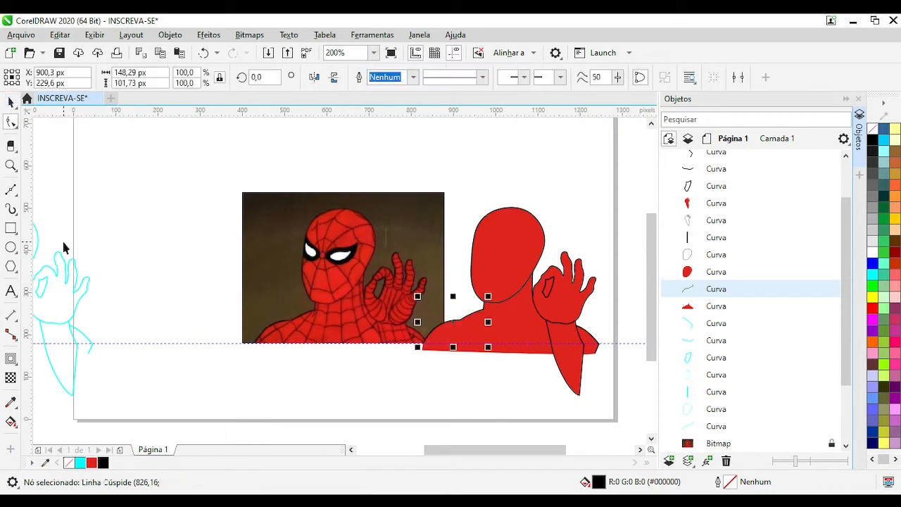
Move all the cyan trace outlines horizontally back over the Spider-Man image
scroll(60, 244, "down", 1)
scroll(339, 282, "up", 1)
left_click(206, 236)
left_click_drag(415, 436, 171, 175)
left_click_drag(255, 295, 594, 295)
scroll(593, 296, "down", 1)
scroll(494, 298, "up", 3)
left_click(427, 298)
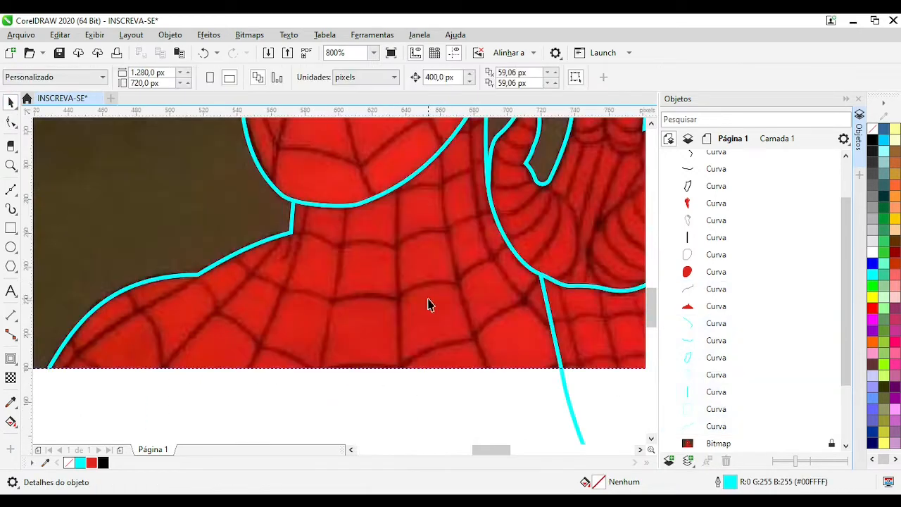
Draw a web line from the chin outline down the middle of the neck to just below the image
left_click(11, 190)
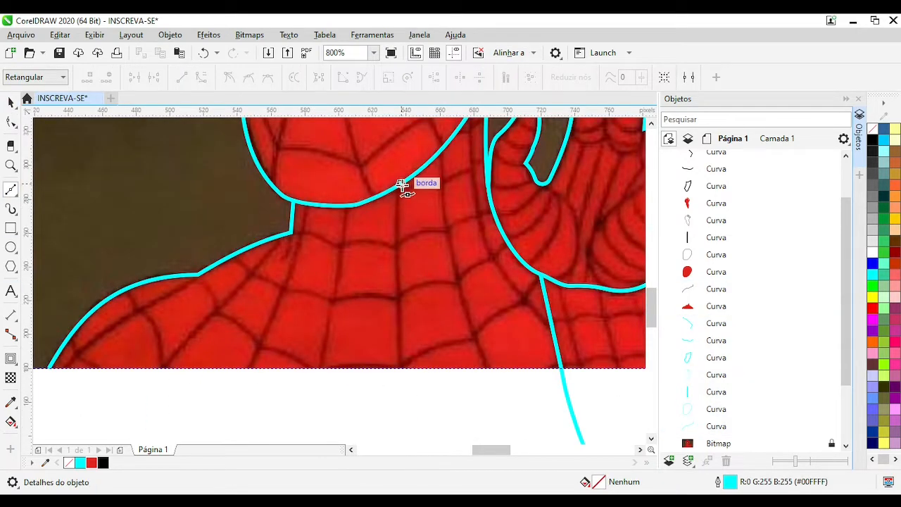
left_click(398, 248)
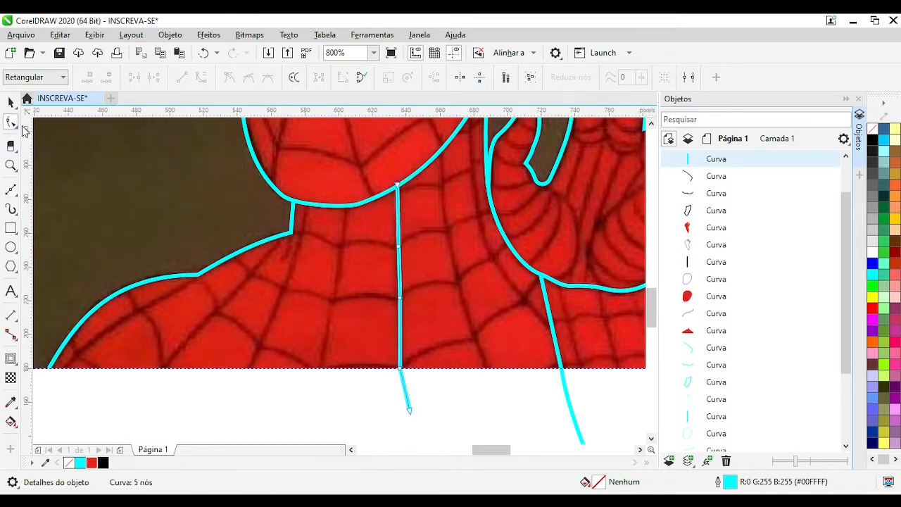
Bend the middle neck web line's segments to follow the dark web strand in the image
scroll(342, 288, "up", 1)
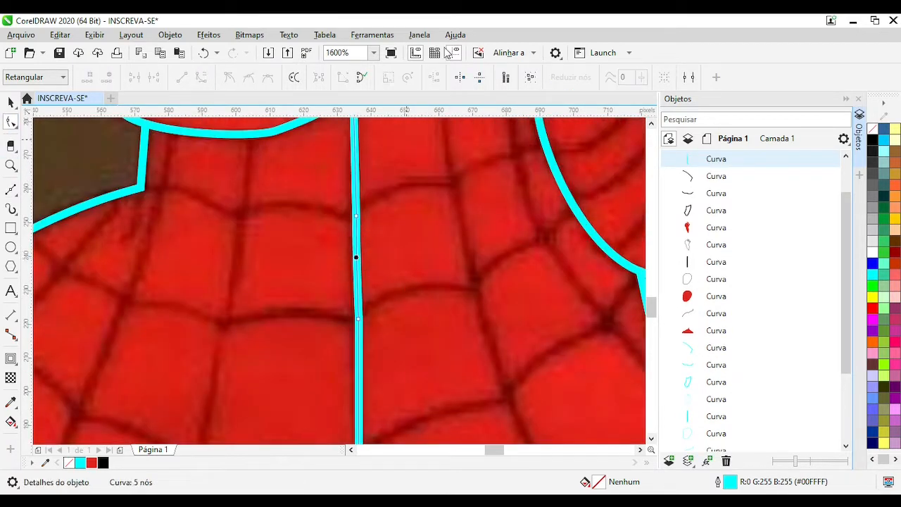
left_click_drag(347, 159, 338, 269)
left_click_drag(345, 359, 340, 286)
left_click_drag(339, 299, 335, 300)
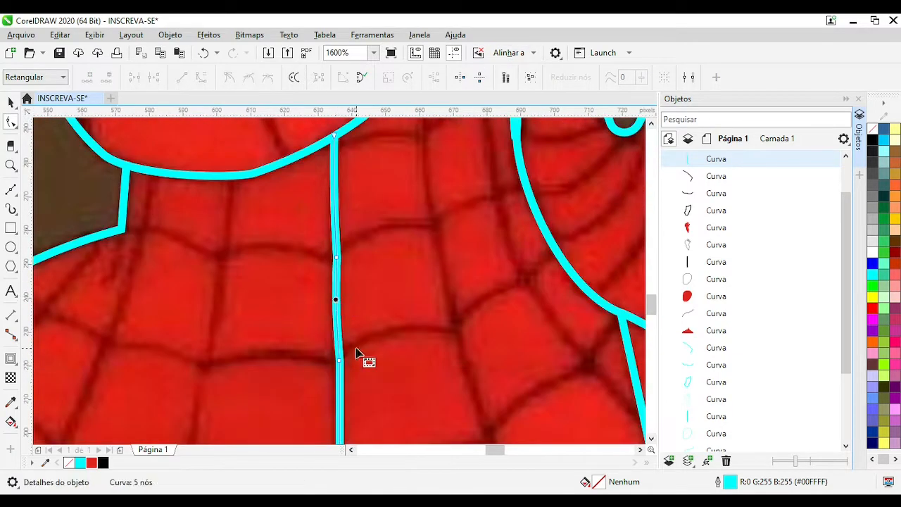
left_click_drag(357, 352, 351, 244)
left_click_drag(335, 322, 336, 323)
left_click_drag(343, 341, 342, 288)
left_click_drag(345, 176, 286, 377)
left_click_drag(324, 155, 278, 345)
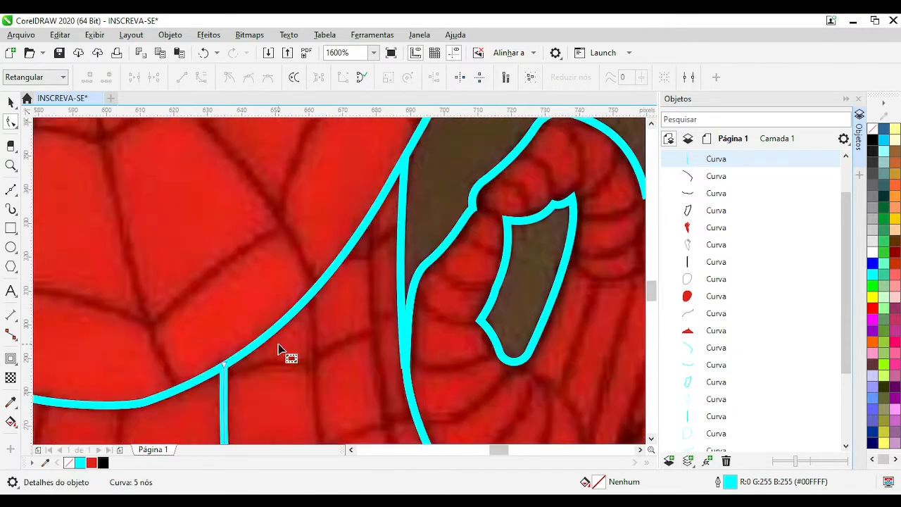
Draw a second web line from the jaw outline down the neck's right strand to just below the image
left_click(312, 291)
left_click(309, 366)
scroll(318, 384, "down", 1)
scroll(343, 289, "up", 1)
left_click(334, 326)
left_click(355, 343)
scroll(340, 317, "down", 1)
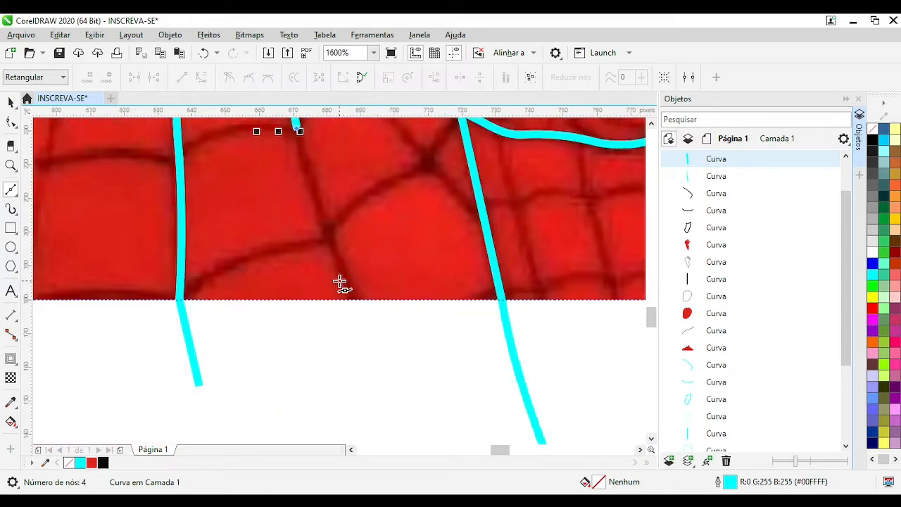
left_click(326, 294)
left_click(367, 394)
Bend the second neck web line's segments to match the web strand beneath it
key("F10")
key("ctrl+a")
scroll(301, 225, "down", 1)
scroll(315, 150, "up", 1)
left_click_drag(348, 273, 351, 273)
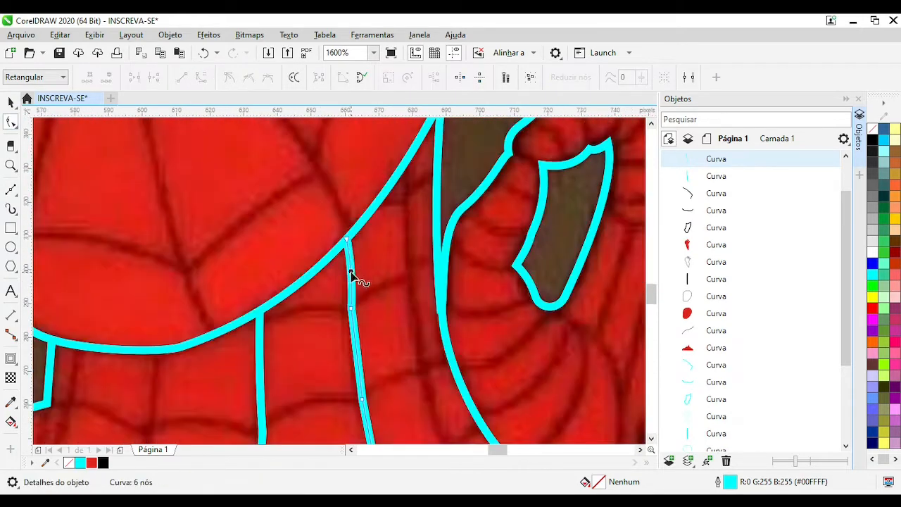
left_click_drag(359, 355, 359, 354)
scroll(359, 355, "down", 1)
scroll(342, 334, "up", 1)
left_click_drag(351, 292, 353, 293)
scroll(354, 293, "down", 1)
scroll(353, 333, "up", 1)
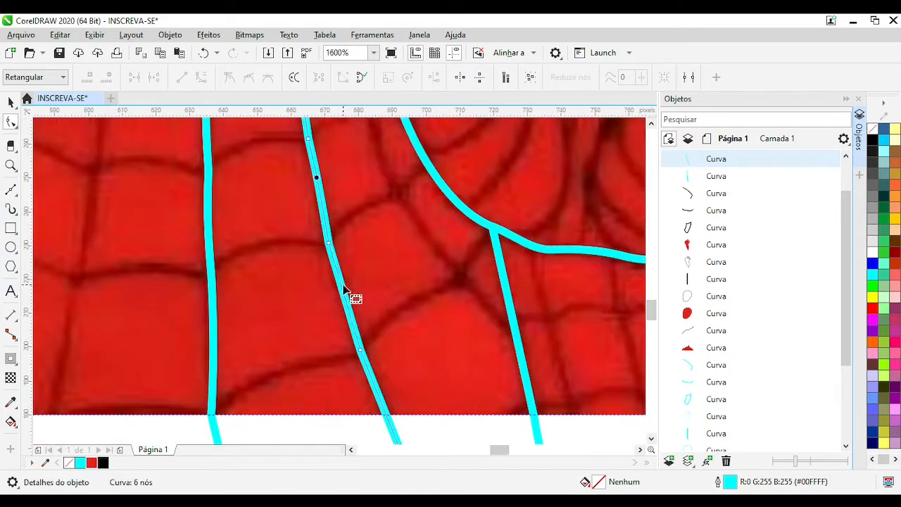
Select the two neck web lines and give them a thinner outline
scroll(346, 295, "down", 1)
left_click(242, 235, "shift")
key("space")
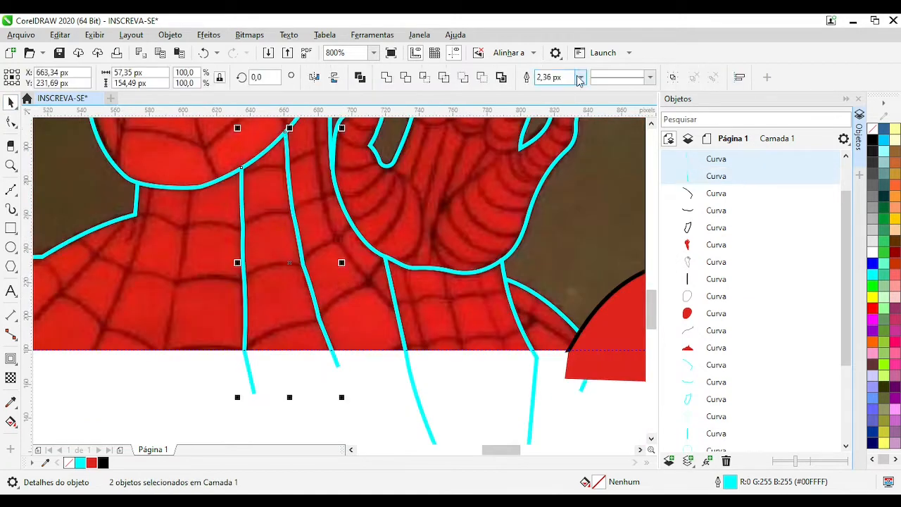
left_click(293, 407)
scroll(324, 294, "up", 1)
left_click(301, 292)
key("F10")
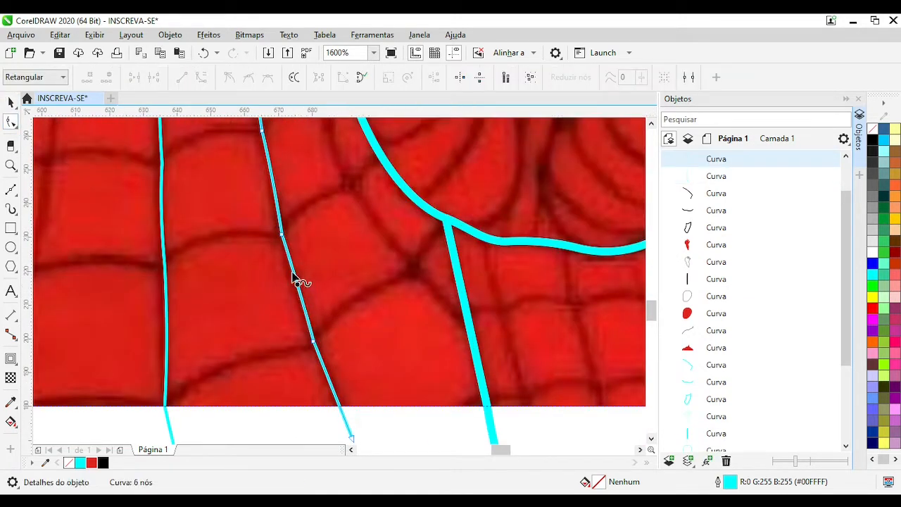
scroll(372, 304, "down", 1)
key("space")
left_click(542, 388)
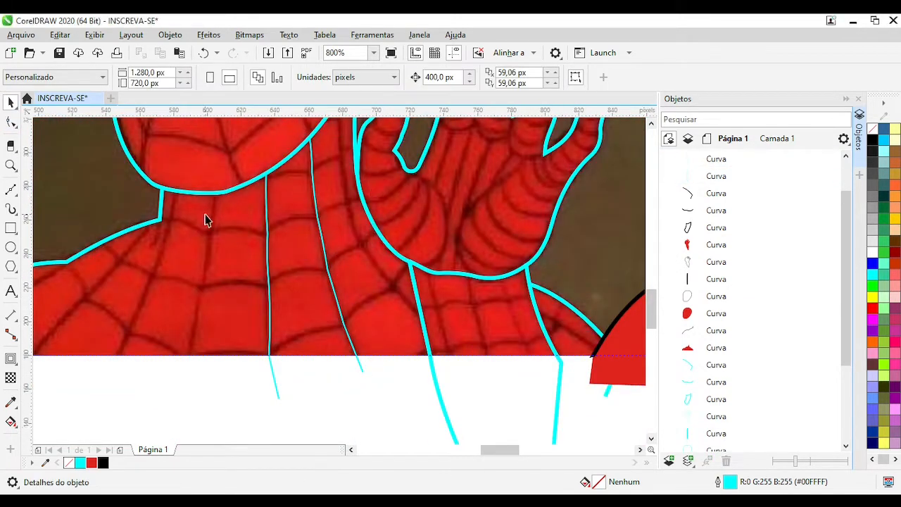
Draw a third web line from the chin outline down the neck's left strand to just below the image
scroll(206, 216, "up", 1)
key("space")
left_click(359, 238)
left_click(351, 321)
scroll(352, 338, "down", 1)
left_click(319, 345)
scroll(320, 373, "down", 1)
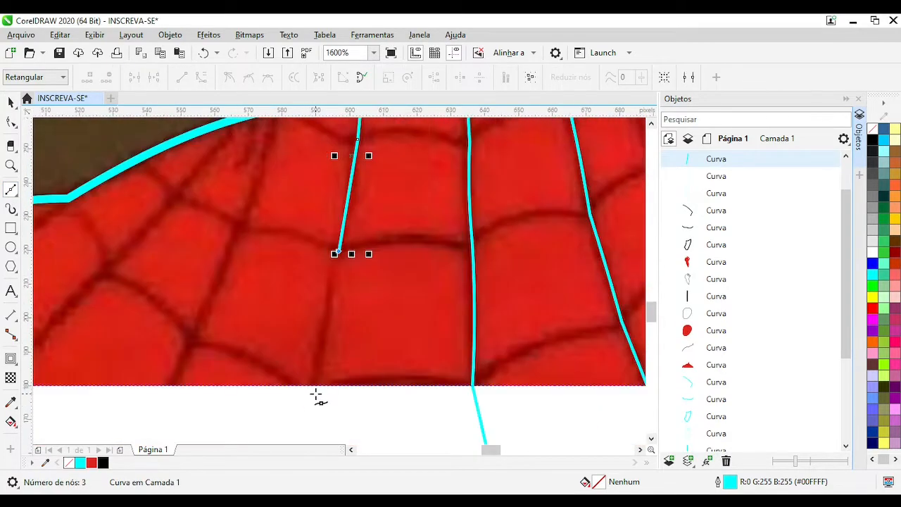
scroll(311, 398, "down", 1)
scroll(311, 399, "up", 1)
left_click(334, 301)
scroll(335, 299, "down", 2)
scroll(352, 201, "up", 2)
Bend the third neck web line's segments to follow the dark strand in the image
double_click(11, 102)
left_click(163, 176)
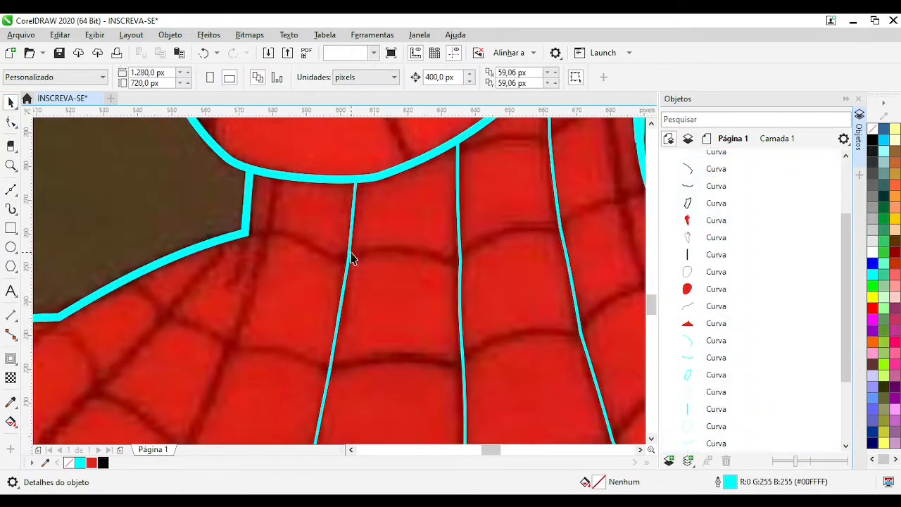
double_click(352, 259)
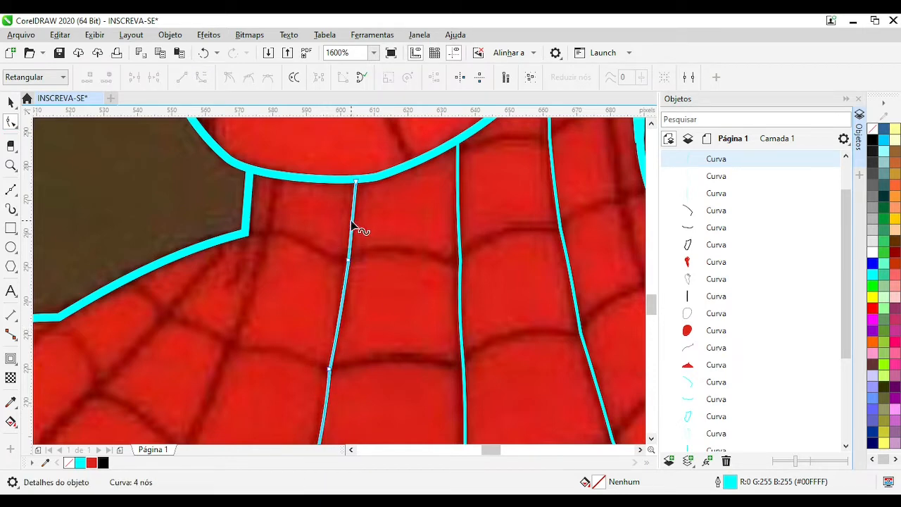
Draw a web line from the chin outline near the neck's left edge down to just below the image
left_click(9, 184)
left_click(276, 174)
left_click(266, 234)
left_click(229, 342)
scroll(227, 366, "down", 1)
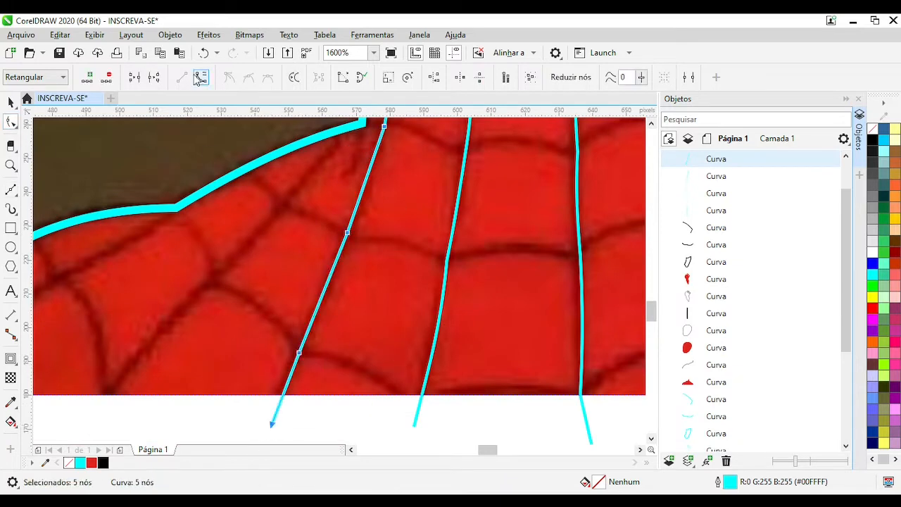
Convert the leftmost neck web line's segments to curves and bend them along the strand
scroll(307, 344, "down", 1)
scroll(326, 225, "up", 1)
left_click_drag(348, 297, 351, 297)
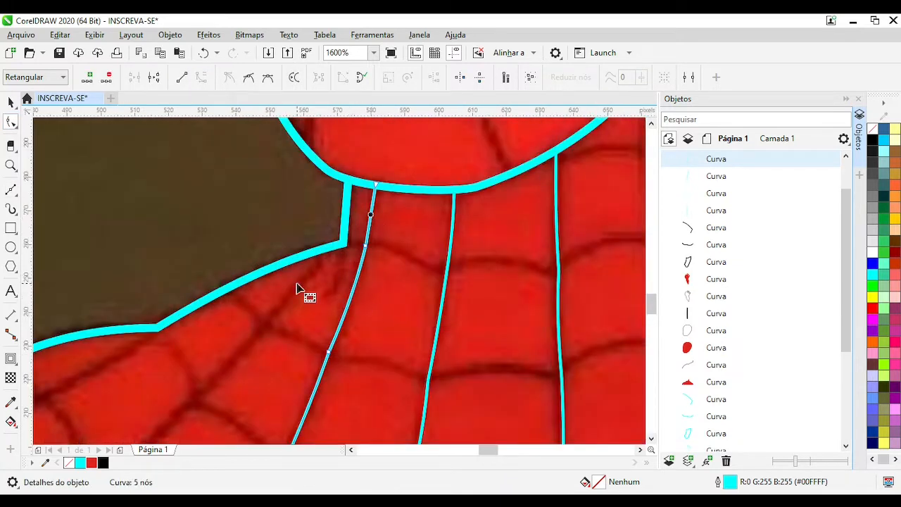
Draw a diagonal web line from the shoulder outline beside the neck corner down to just below the image
left_click(323, 250)
left_click(261, 329)
scroll(196, 400, "down", 1)
scroll(235, 367, "up", 1)
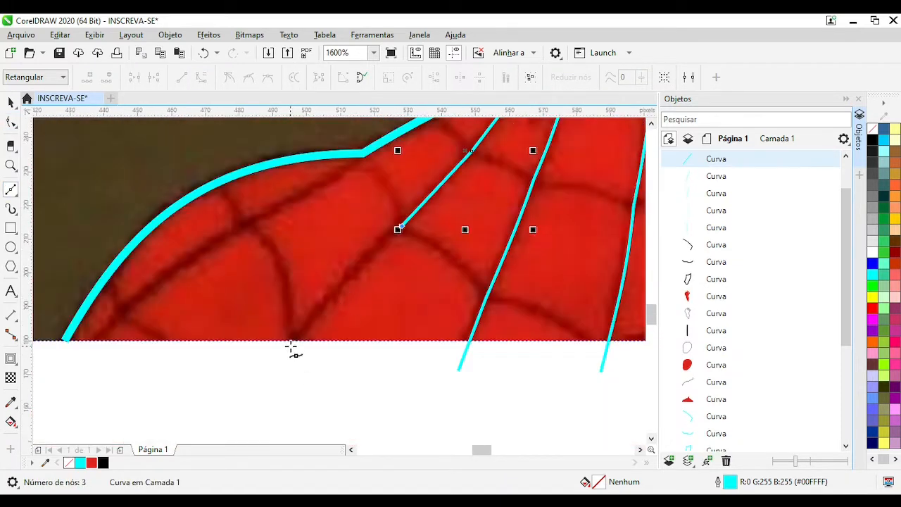
left_click(296, 339)
left_click(262, 383)
Convert the diagonal shoulder web line's segments to curves and bend them to match the strand
key("F10")
key("ctrl+a")
left_click(202, 79)
scroll(213, 387, "down", 1)
scroll(360, 253, "up", 1)
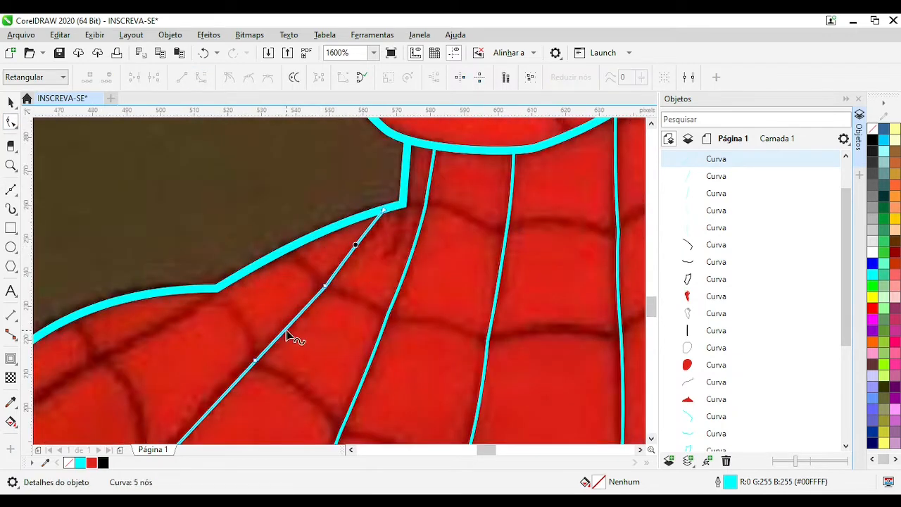
left_click_drag(212, 402, 211, 398)
scroll(212, 397, "down", 1)
scroll(250, 352, "up", 1)
Draw a web line from the bend in the left shoulder outline through the web crossings to below the image
left_click(398, 145)
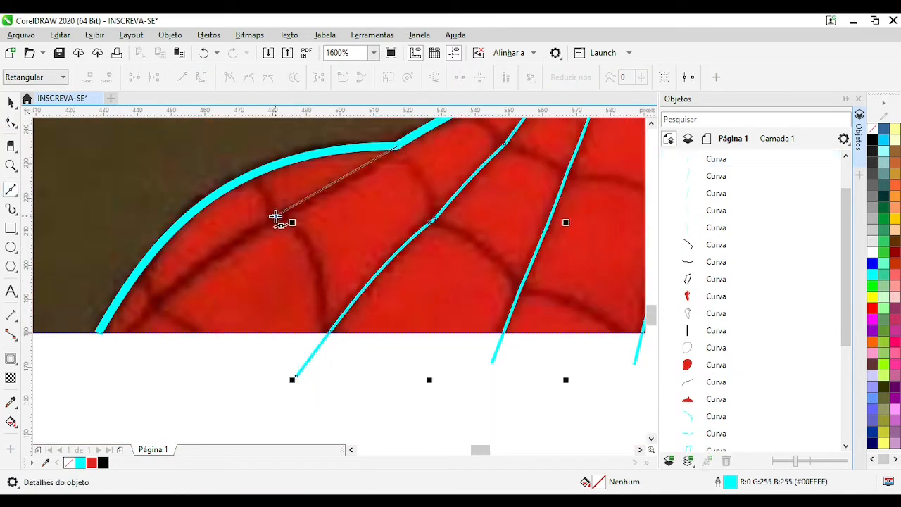
left_click(275, 215)
left_click(152, 304)
left_click(111, 355)
Convert the outer left shoulder web line's segments to curves and bend them along the dark strand
key("F10")
key("ctrl+a")
left_click(218, 252)
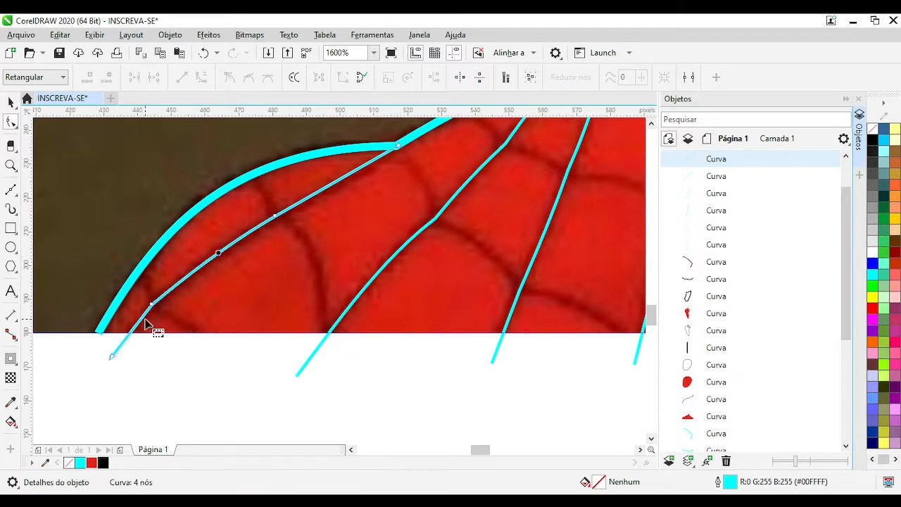
left_click_drag(331, 184, 331, 183)
scroll(162, 348, "down", 2)
scroll(345, 279, "up", 2)
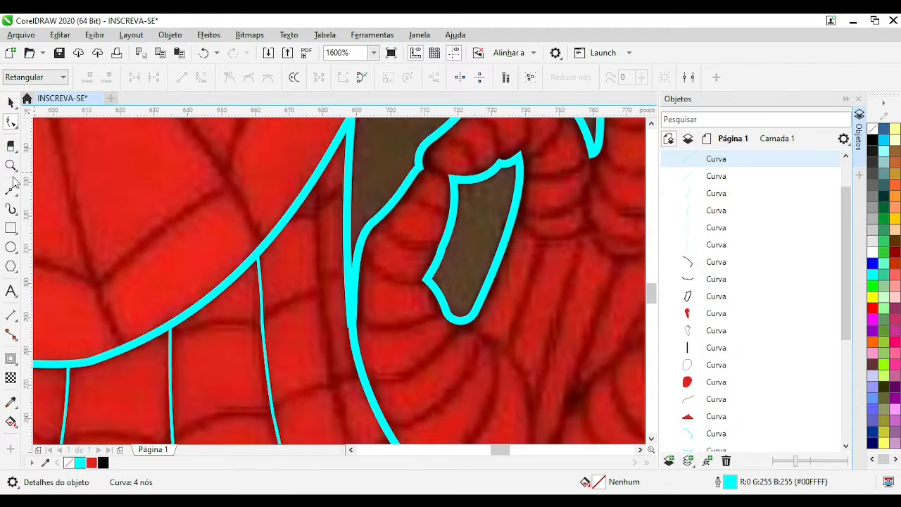
Draw a web line from the jaw outline down the neck's rightmost strand, through the web crossings, to the wrist outline
left_click(11, 187)
left_click(315, 178)
left_click(319, 214)
left_click(322, 289)
left_click(333, 382)
left_click_drag(334, 382, 334, 267)
left_click(364, 354)
left_click_drag(365, 354, 275, 214)
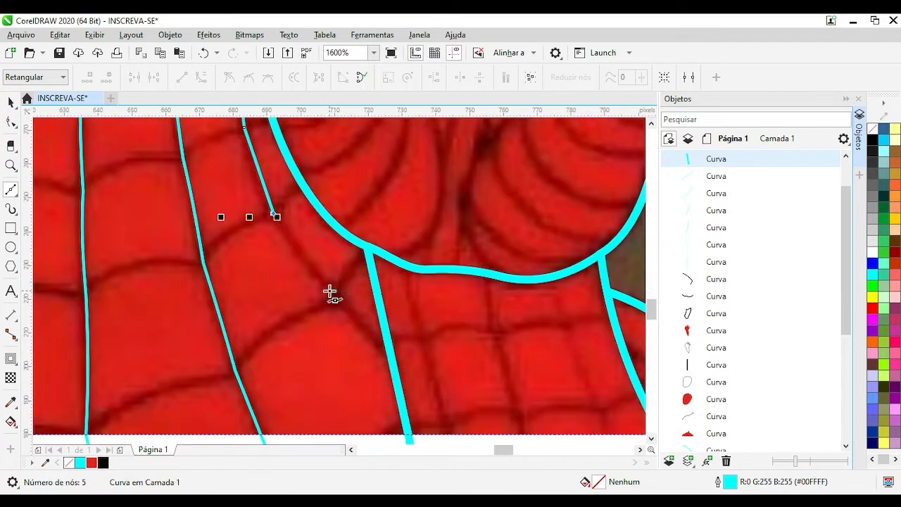
Convert the rightmost neck web line's segments to curves and bend them to match the strand
key("ctrl+a")
left_click(201, 77)
scroll(352, 281, "down", 2)
scroll(326, 187, "up", 3)
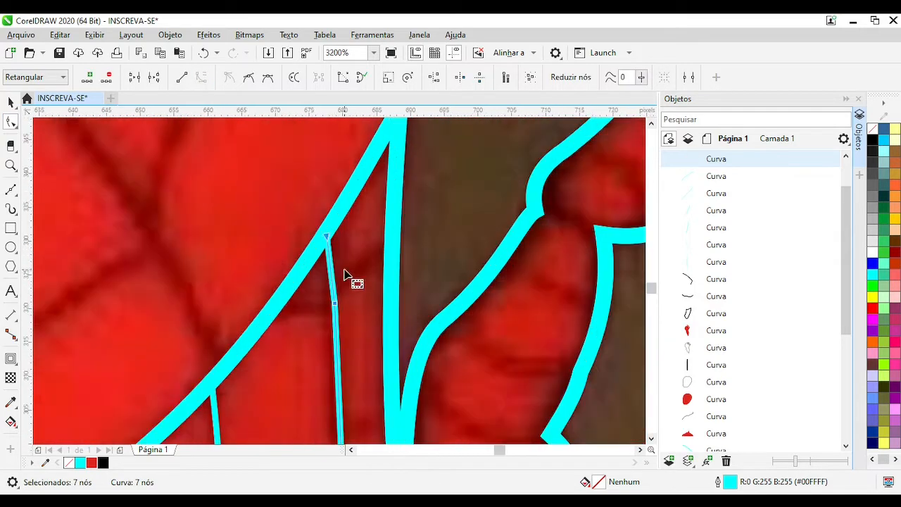
left_click_drag(330, 270, 333, 269)
scroll(343, 278, "down", 1)
left_click(342, 312)
scroll(345, 326, "up", 1)
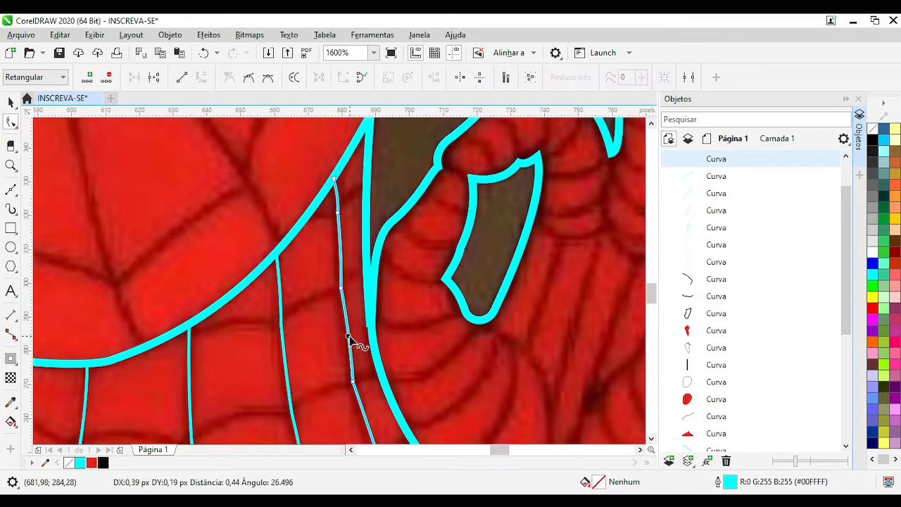
left_click_drag(348, 336, 328, 208)
double_click(428, 425)
left_click_drag(428, 425, 330, 273)
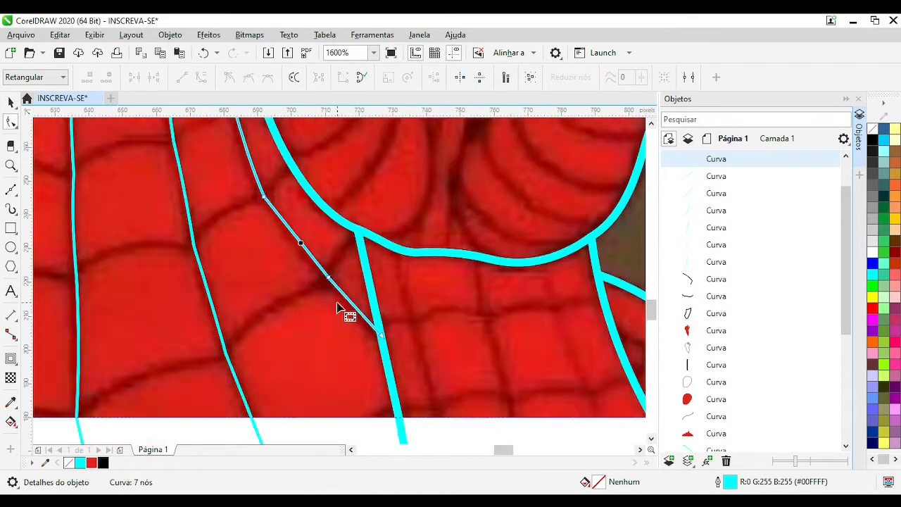
left_click_drag(281, 134, 359, 314)
Draw a short three-node cross strand from the jaw outline over the rightmost web line to the neck's right edge
left_click_drag(293, 130, 364, 287)
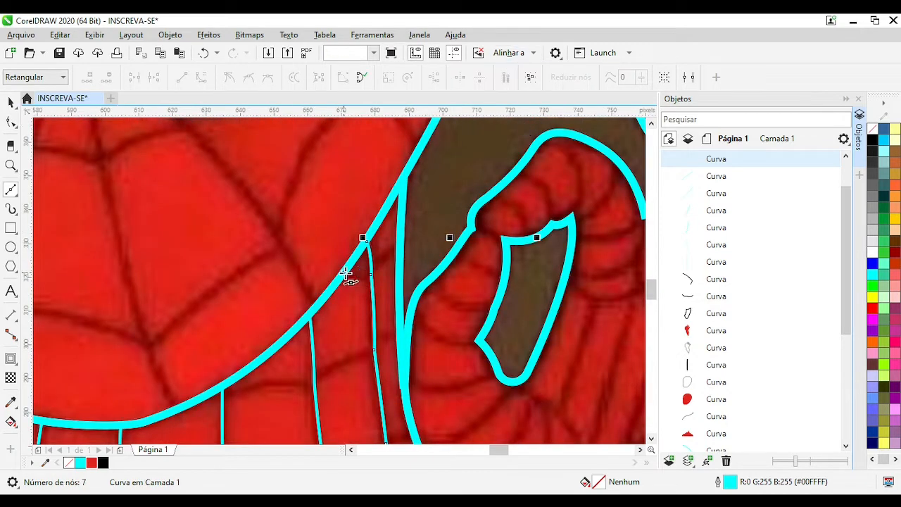
left_click(345, 272)
left_click(371, 275)
left_click(399, 248)
Convert the short cross strand's segments to curves and bend them to the web
key("ctrl+a")
key("F10")
left_click(10, 103)
left_click(385, 262)
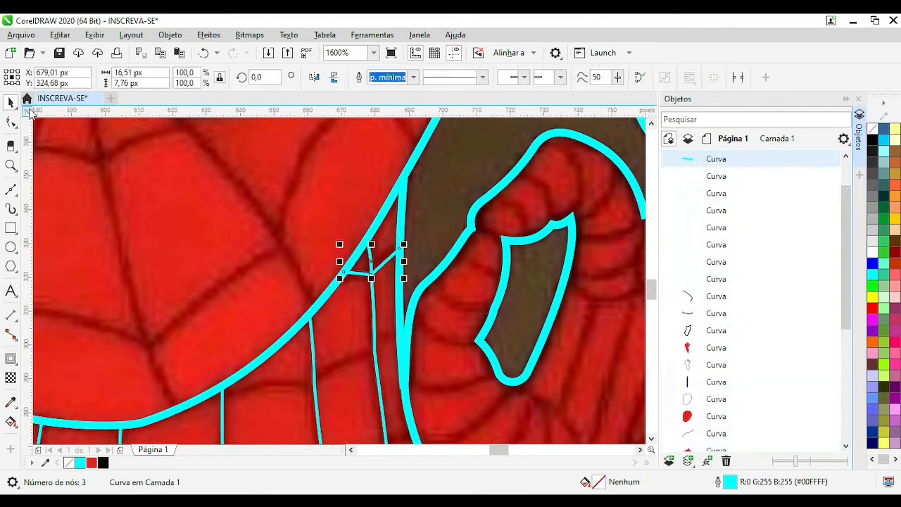
key("F10")
scroll(421, 252, "up", 2)
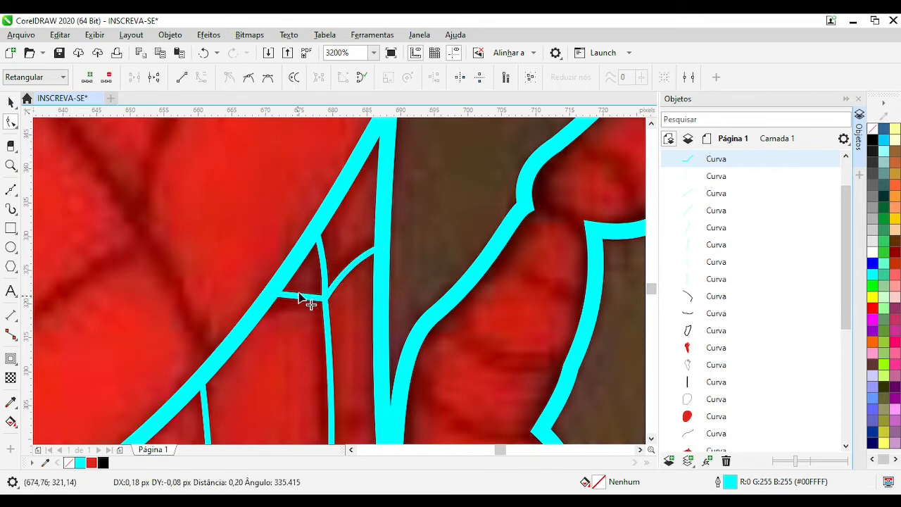
left_click_drag(303, 292, 302, 293)
left_click_drag(302, 292, 344, 159)
scroll(343, 159, "down", 1)
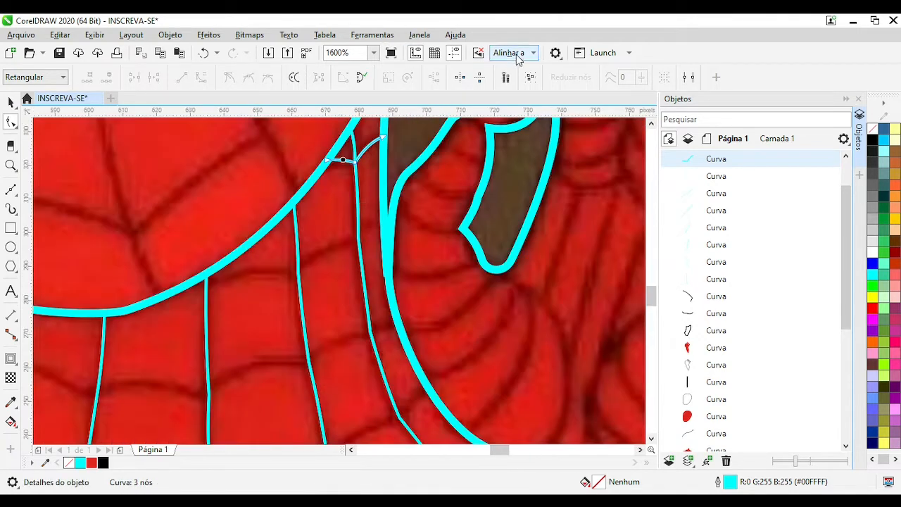
Draw a four-node cross strand from the jaw outline to the neck's right edge and bend its segments to the web
left_click(204, 273)
left_click(301, 272)
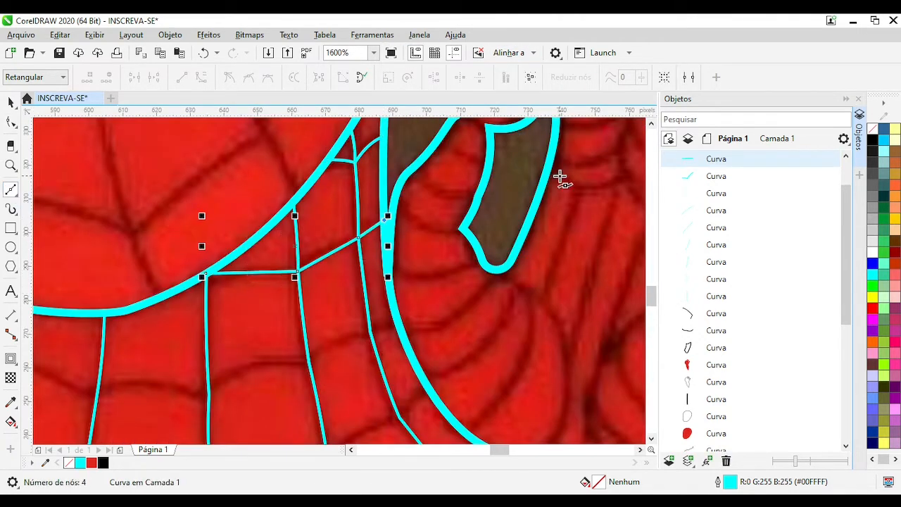
key("space")
left_click(516, 173)
key("Escape")
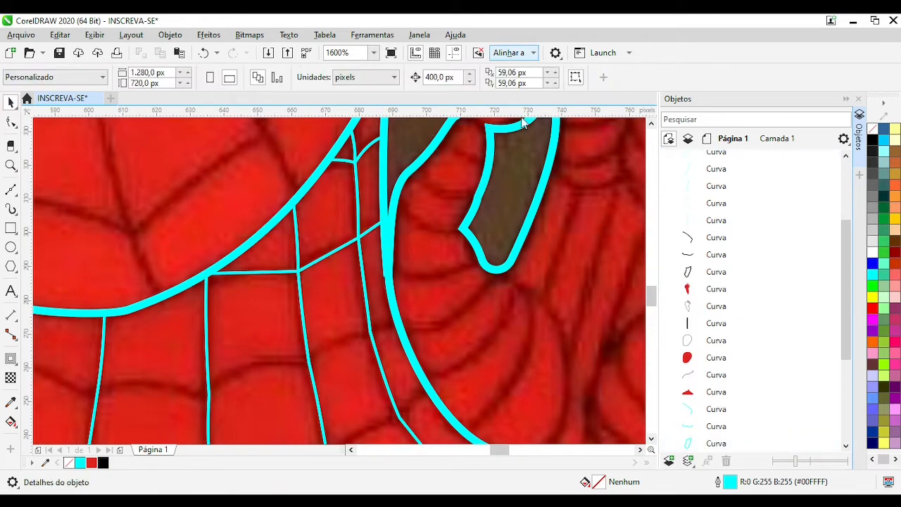
left_click(282, 275)
key("space")
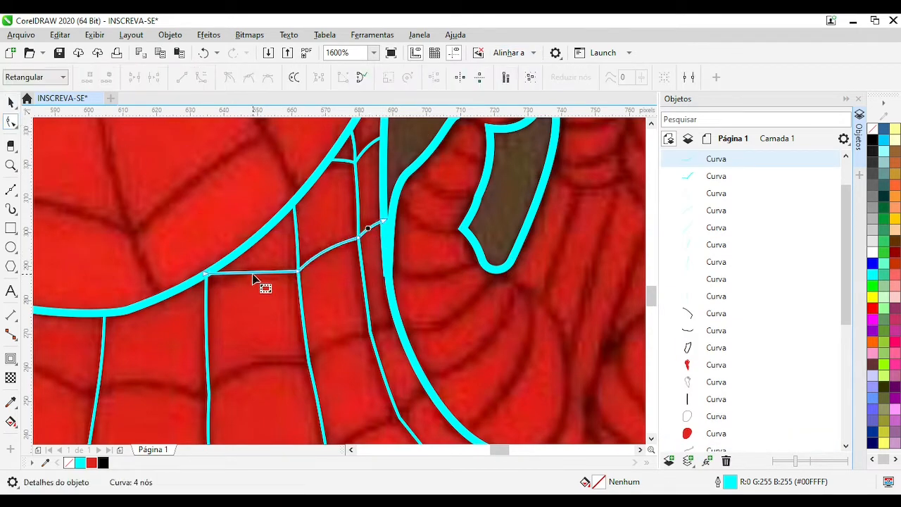
Draw a cross strand from the left neck corner through the vertical web lines' crossings to the hand outline
scroll(328, 311, "down", 3)
scroll(342, 288, "up", 3)
scroll(346, 275, "down", 3)
scroll(346, 275, "up", 3)
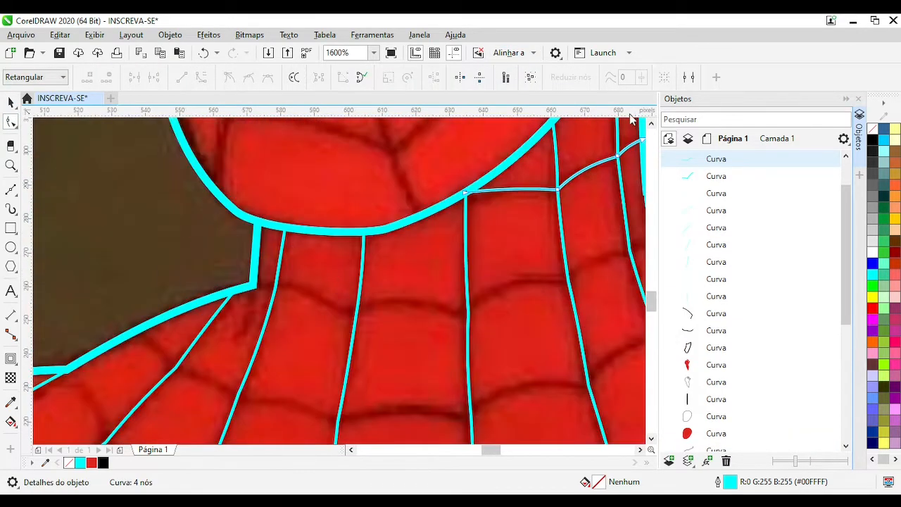
key("space")
key("Escape")
left_click(13, 190)
left_click(254, 285)
scroll(358, 314, "up", 1)
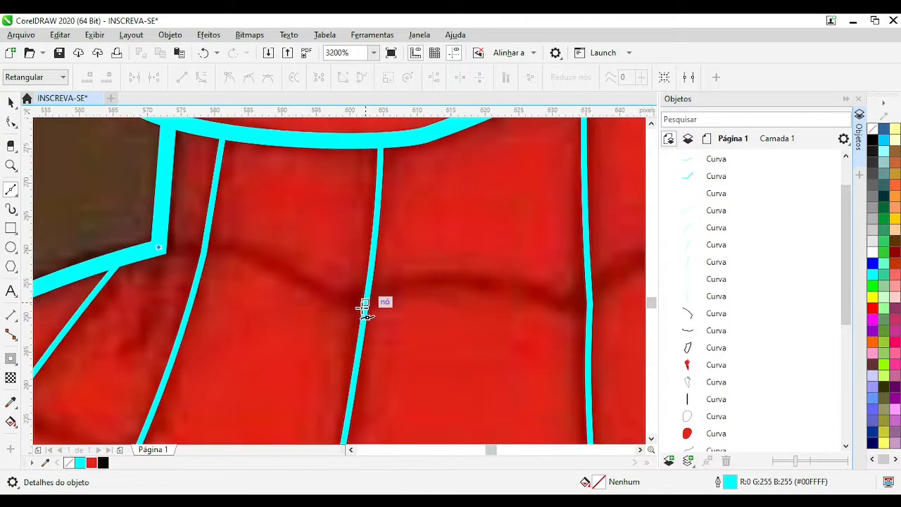
left_click(367, 302)
left_click(593, 303)
scroll(595, 302, "down", 1)
scroll(619, 264, "up", 1)
left_click(505, 261)
scroll(505, 261, "down", 1)
scroll(338, 276, "up", 1)
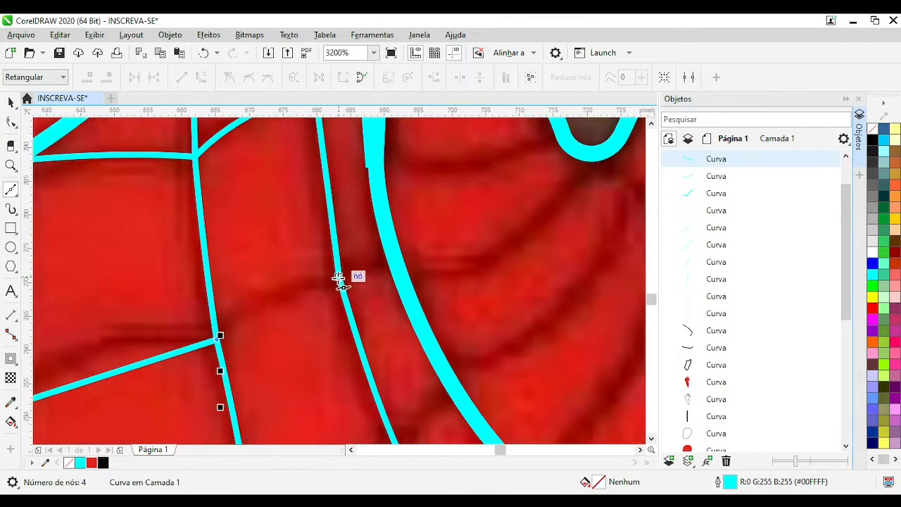
Bend each segment of the cross strand between the left neck corner and the hand to follow the dark web
left_click(10, 122)
scroll(341, 248, "down", 3)
scroll(247, 260, "up", 3)
left_click_drag(364, 292, 337, 264)
key("ctrl+z")
double_click(277, 267)
scroll(361, 278, "down", 1)
scroll(333, 269, "up", 1)
scroll(338, 264, "up", 2)
mouse_move(336, 279)
left_mouse_down()
mouse_move(334, 292)
mouse_move(343, 275)
left_mouse_up()
scroll(334, 292, "down", 1)
left_click(317, 287)
scroll(317, 285, "down", 2)
scroll(345, 295, "down", 1)
scroll(366, 281, "up", 1)
left_click_drag(447, 268, 447, 255)
scroll(532, 234, "up", 2)
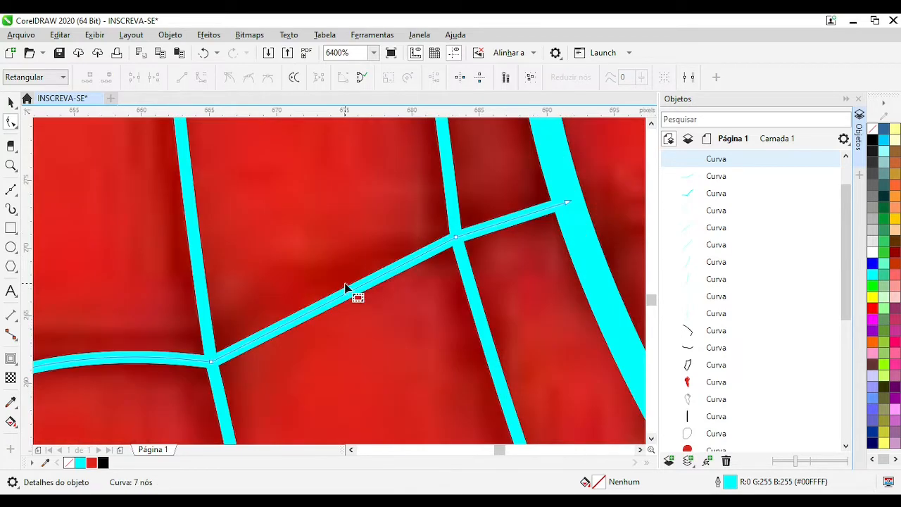
left_click_drag(344, 289, 335, 264)
scroll(405, 254, "down", 2)
scroll(380, 270, "up", 2)
scroll(338, 282, "down", 2)
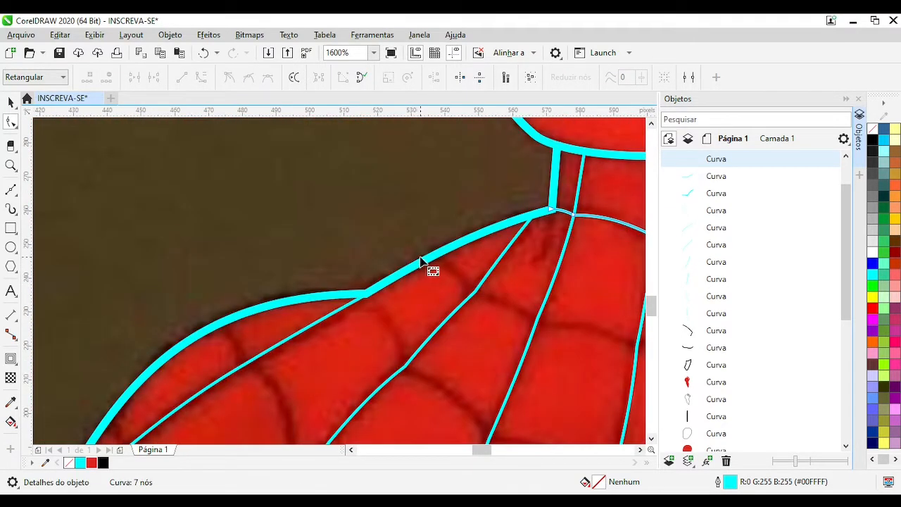
Draw the next cross strand from the left shoulder outline through the web lines' crossings toward the hand outline
scroll(351, 323, "down", 1)
scroll(397, 271, "up", 1)
left_click(7, 191)
left_click(308, 243)
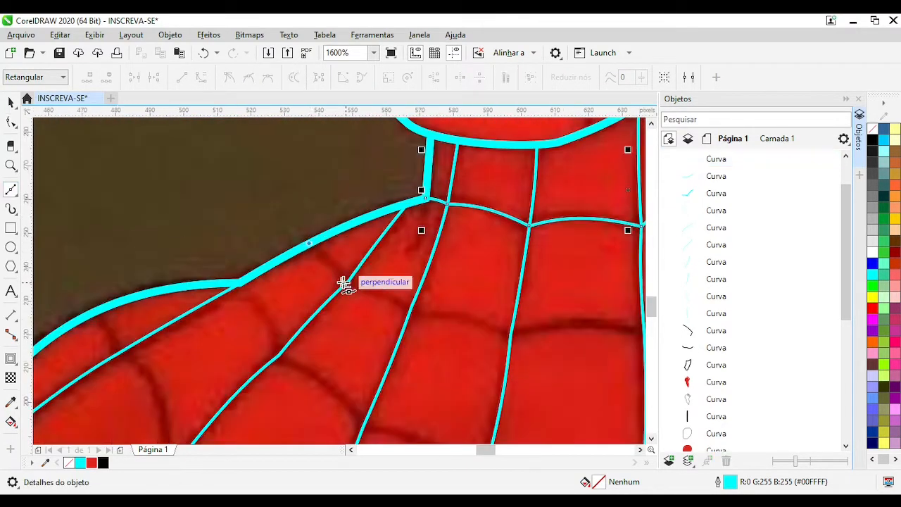
left_click(347, 280)
left_click(412, 308)
left_click(511, 335)
scroll(511, 336, "down", 1)
scroll(406, 278, "up", 1)
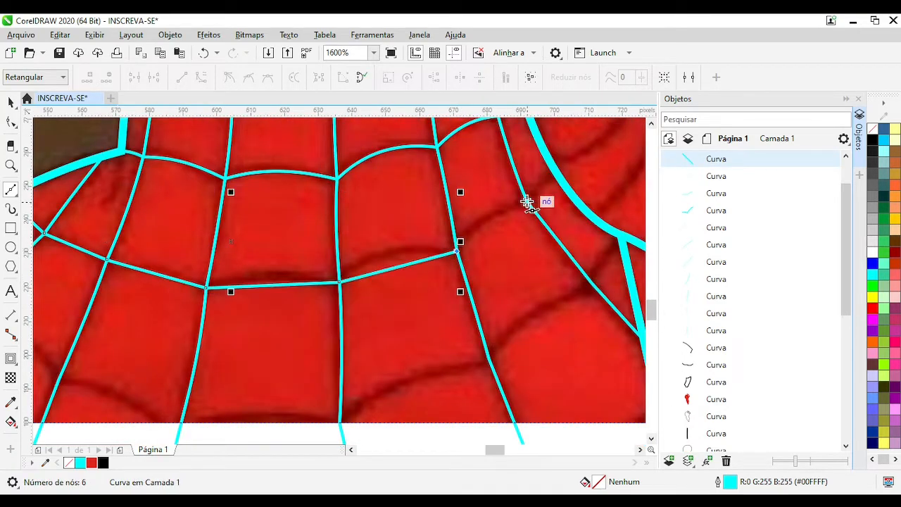
Convert the shoulder cross strand's segments to curves and bend each one to match the web in the image
left_click(201, 77)
scroll(492, 317, "down", 2)
scroll(391, 299, "up", 4)
left_click_drag(356, 247, 359, 237)
scroll(338, 240, "down", 2)
scroll(423, 276, "up", 2)
left_click_drag(249, 247, 257, 237)
scroll(333, 277, "down", 2)
scroll(401, 284, "up", 2)
mouse_move(329, 287)
left_mouse_down()
mouse_move(333, 278)
mouse_move(320, 273)
mouse_move(347, 265)
left_mouse_up()
scroll(320, 273, "down", 2)
scroll(380, 280, "up", 2)
left_click_drag(447, 210, 446, 203)
scroll(446, 203, "down", 3)
scroll(295, 204, "up", 2)
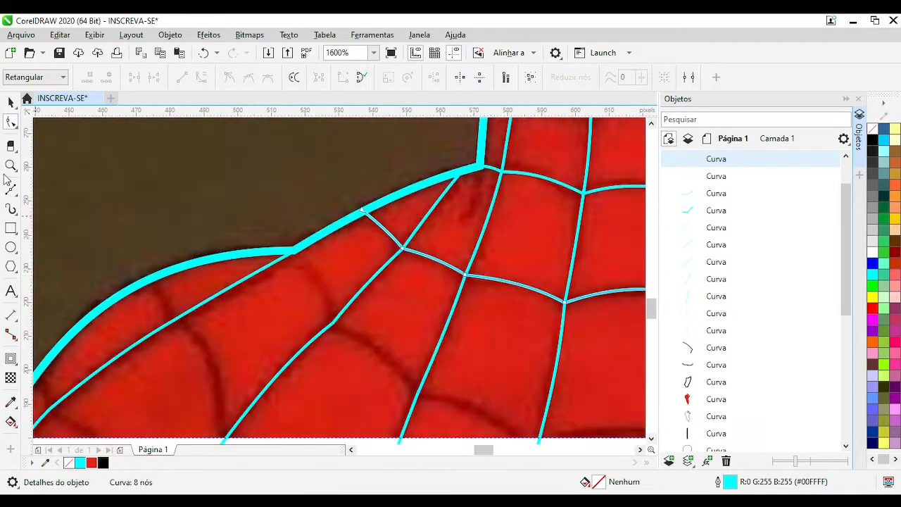
Draw a cross strand from the left shoulder's outline corner through the vertical web lines' crossings to the top of the forearm outline
left_click(10, 189)
left_click(295, 249)
left_click(333, 324)
left_click(420, 387)
scroll(478, 399, "up", 1)
left_click(454, 375)
scroll(493, 369, "down", 1)
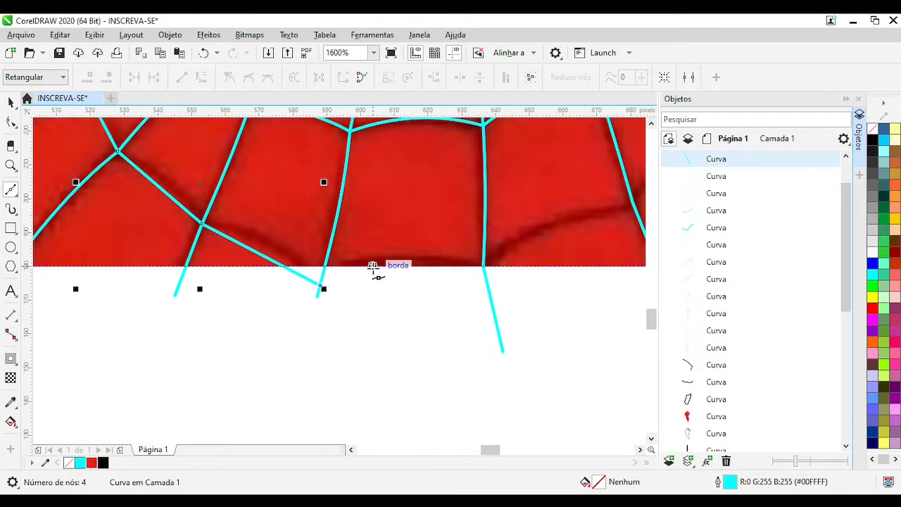
scroll(411, 274, "up", 1)
left_click(484, 263)
scroll(486, 263, "down", 2)
scroll(411, 263, "up", 1)
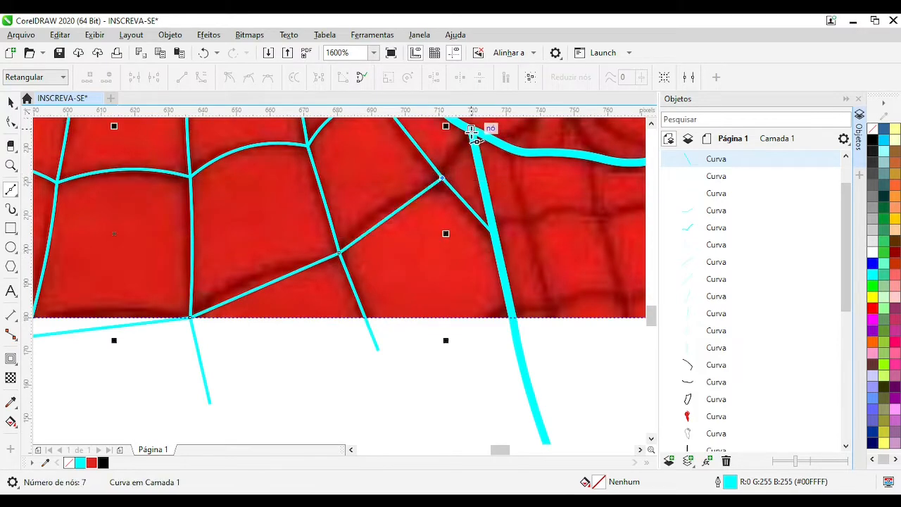
left_click(472, 132)
scroll(472, 132, "down", 1)
Bend each segment of the strand between the left shoulder corner and the forearm to follow the dark web
left_click(10, 122)
scroll(109, 254, "up", 2)
scroll(323, 282, "down", 2)
scroll(363, 316, "up", 2)
left_click_drag(312, 290, 378, 279)
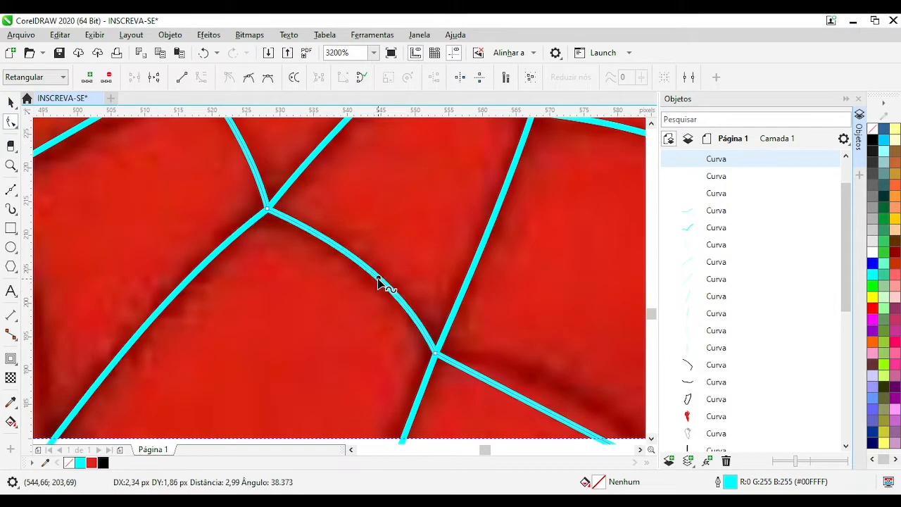
scroll(378, 280, "down", 2)
scroll(486, 326, "up", 2)
left_click_drag(232, 283, 251, 263)
scroll(252, 263, "down", 2)
scroll(310, 272, "up", 2)
left_click_drag(336, 293, 338, 267)
scroll(338, 267, "down", 2)
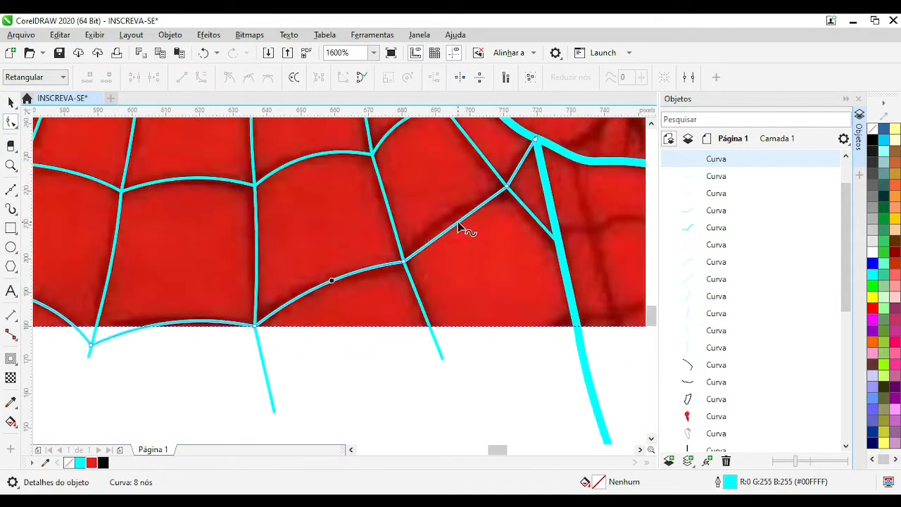
left_click_drag(517, 169, 516, 168)
scroll(516, 169, "down", 2)
scroll(371, 319, "up", 2)
Draw a short cross strand from the left shoulder's curved outline across two web lines and bend its segments to the image
left_click(11, 189)
left_click(272, 164)
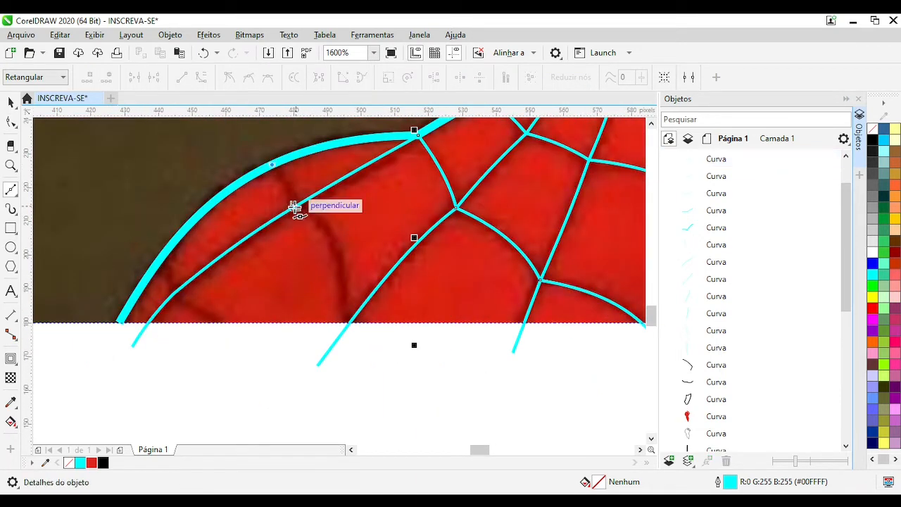
double_click(298, 206)
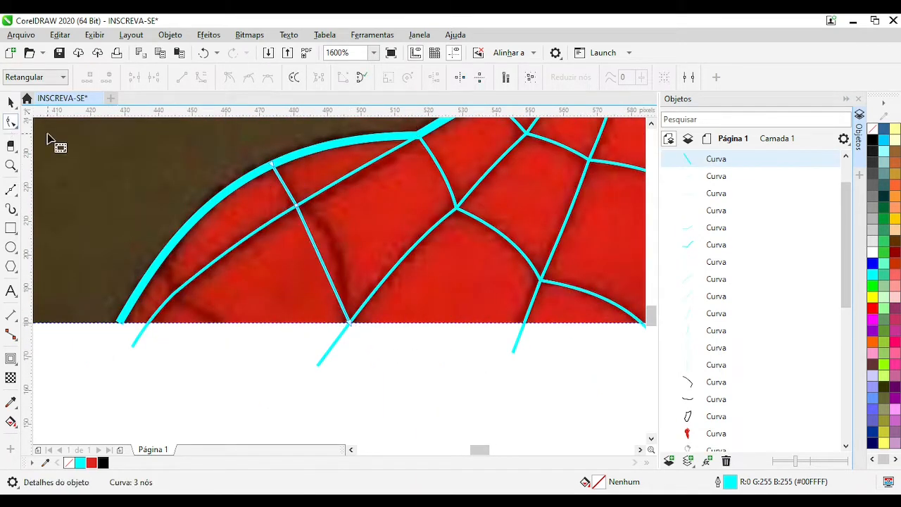
scroll(274, 184, "up", 1)
left_click_drag(351, 279, 364, 274)
scroll(363, 274, "down", 1)
scroll(357, 344, "up", 1)
left_click_drag(346, 286, 337, 266)
scroll(384, 269, "down", 1)
Draw the outermost strand at the left shoulder's lower end past the image edge and bend both segments to the web
left_click(146, 269)
double_click(156, 308)
double_click(11, 122)
left_click(201, 77)
scroll(156, 295, "up", 1)
scroll(339, 274, "down", 1)
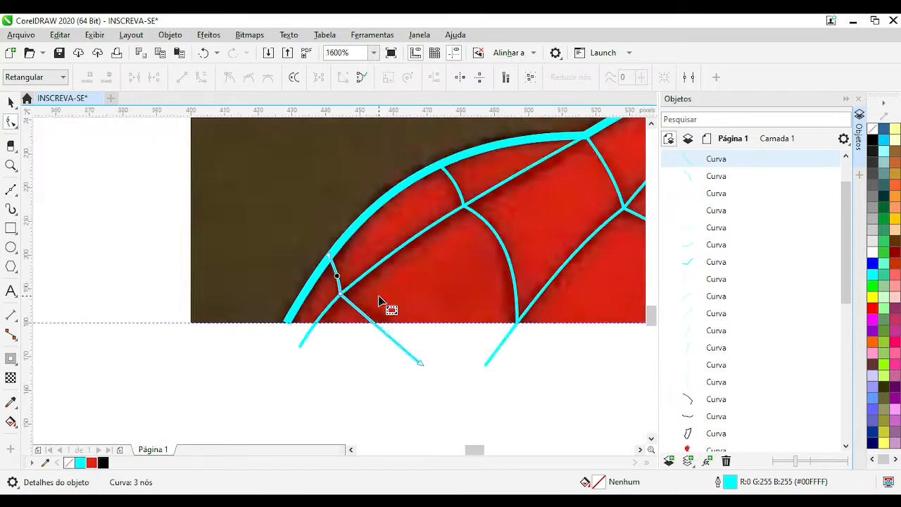
left_click_drag(388, 332, 402, 324)
scroll(416, 330, "down", 1)
scroll(575, 282, "up", 1)
Draw a two-node strand from the forearm outline down past the image's lower edge and bend it into a curve
left_click(284, 271)
double_click(229, 339)
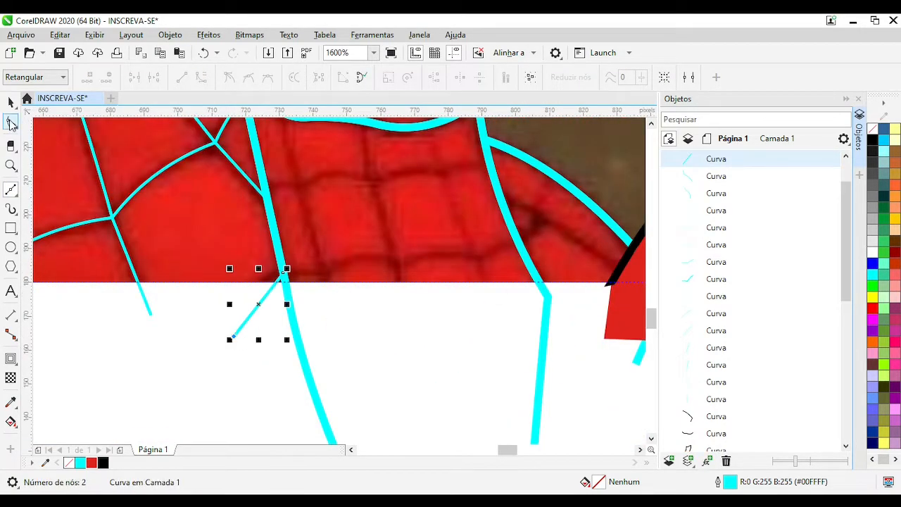
double_click(10, 122)
left_click(200, 78)
scroll(247, 369, "up", 1)
left_click_drag(284, 224, 276, 221)
scroll(360, 310, "down", 4)
scroll(339, 281, "up", 1)
scroll(339, 281, "up", 1)
Move the cyan head, hand, forearm and wrist outlines off the image to its left
left_click(11, 102)
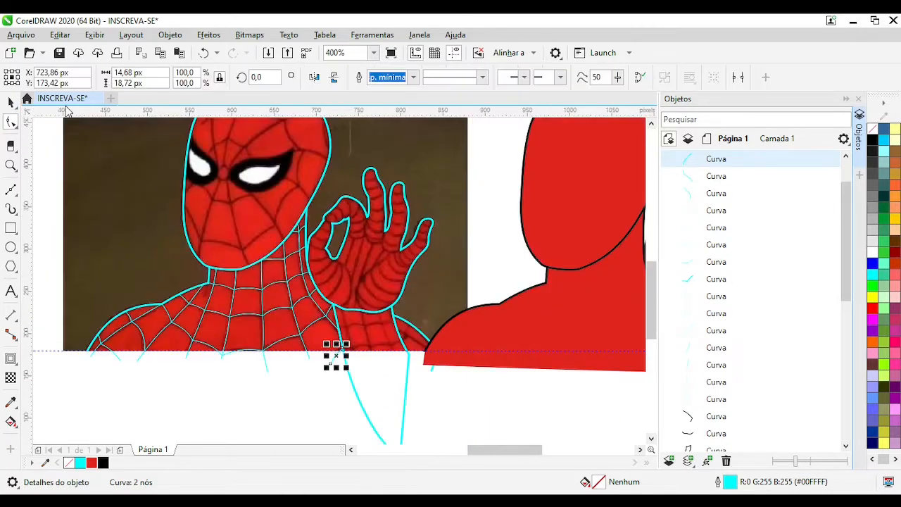
scroll(531, 375, "down", 1)
left_click(425, 285)
key("Left")
left_click(467, 321)
key("Left")
left_click(462, 358)
left_click(460, 343)
key("Left")
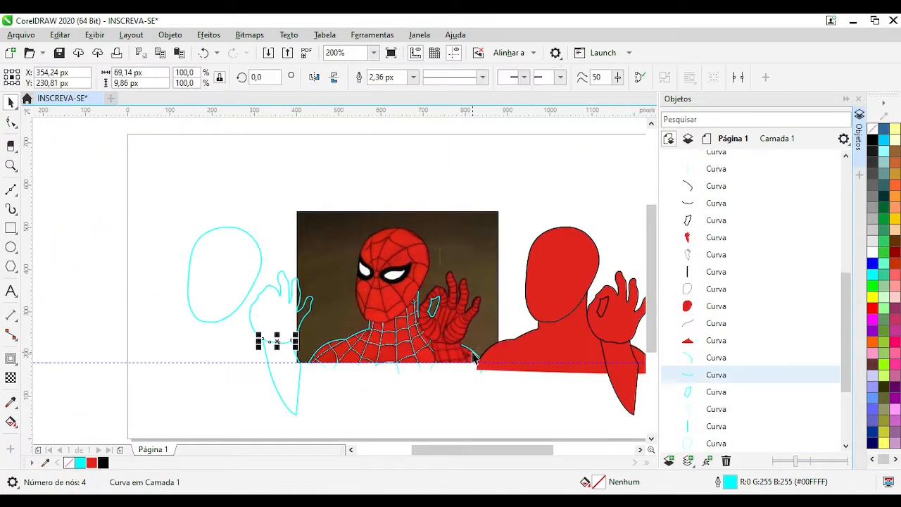
Move the right shoulder, finger opening, neck and left shoulder outlines left beside the other cyan outlines
left_click(475, 351)
key("Left")
left_click(430, 305)
key("Left")
left_click(418, 299)
key("Left")
left_click(360, 332)
key("Left")
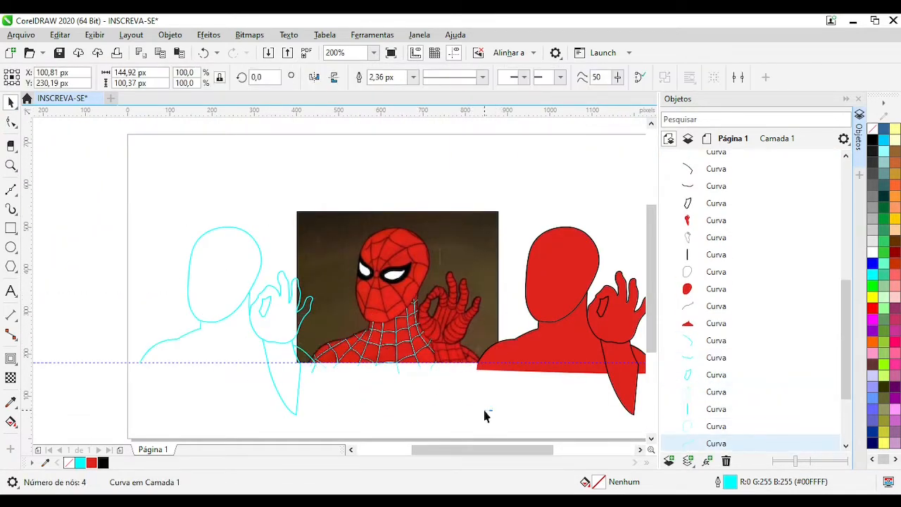
Select all the suit web lines, group them and move the group right onto the red-filled figure
left_click_drag(484, 414, 287, 269)
left_click_drag(396, 344, 476, 209)
key("ctrl+z")
scroll(288, 378, "up", 2)
left_click(365, 265, "shift")
scroll(315, 289, "down", 2)
key("ctrl+g")
scroll(491, 238, "right", 1)
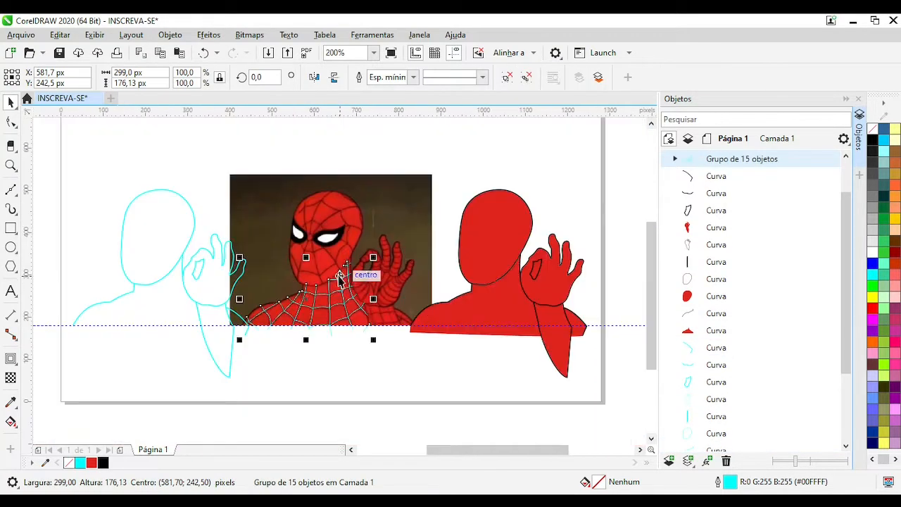
key("Right")
Draw a closed straight-sided outline around the black border of the right-hand eye
left_click(369, 380)
scroll(338, 311, "up", 4)
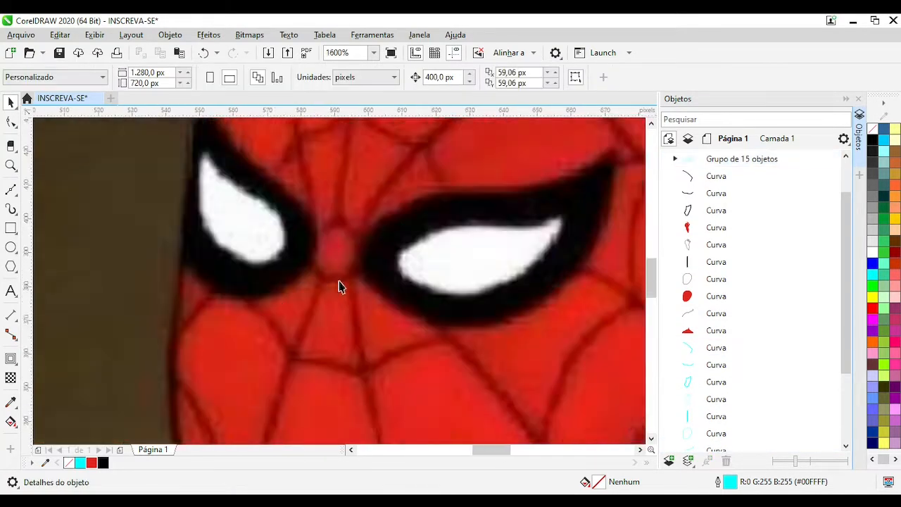
scroll(419, 275, "down", 2)
left_click(11, 190)
scroll(394, 255, "up", 1)
left_click(260, 348)
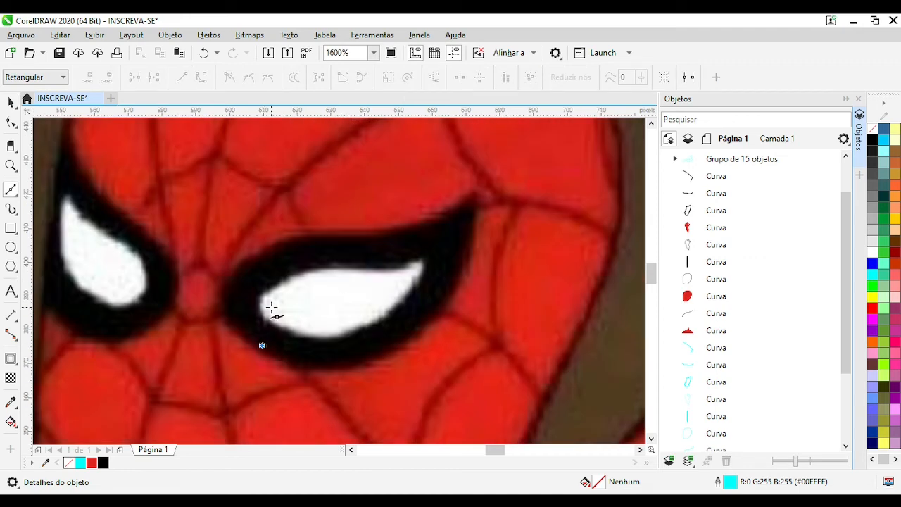
left_click(260, 254)
left_click(260, 347)
Bend the right-hand eye outline's straight sides into curves that follow the black border
key("F10")
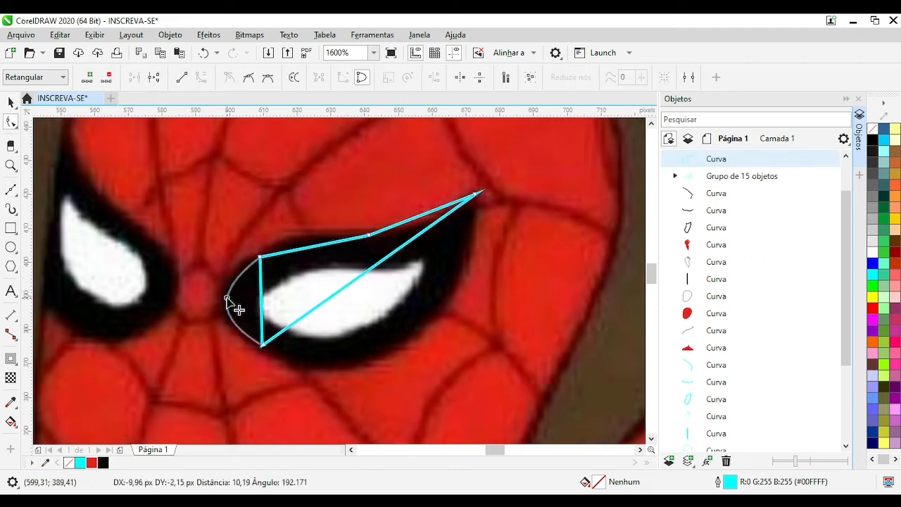
left_click_drag(263, 261, 262, 260)
scroll(243, 250, "up", 2)
scroll(376, 272, "down", 2)
left_click_drag(328, 283, 405, 330)
left_click_drag(237, 301, 288, 357)
left_click_drag(389, 374, 353, 392)
Delete the eye outline's lower-left node, adjust the lower curve and bend the upper edge toward the pointed corner
left_click_drag(262, 339, 258, 343)
mouse_move(259, 245)
left_mouse_down()
mouse_move(269, 259)
mouse_move(260, 242)
left_mouse_up()
left_click(262, 345)
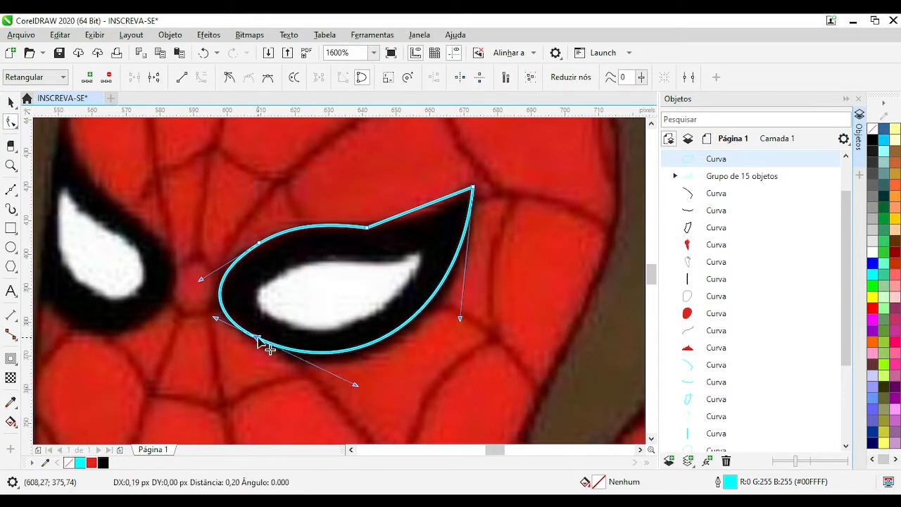
key("Delete")
left_click_drag(346, 351, 345, 354)
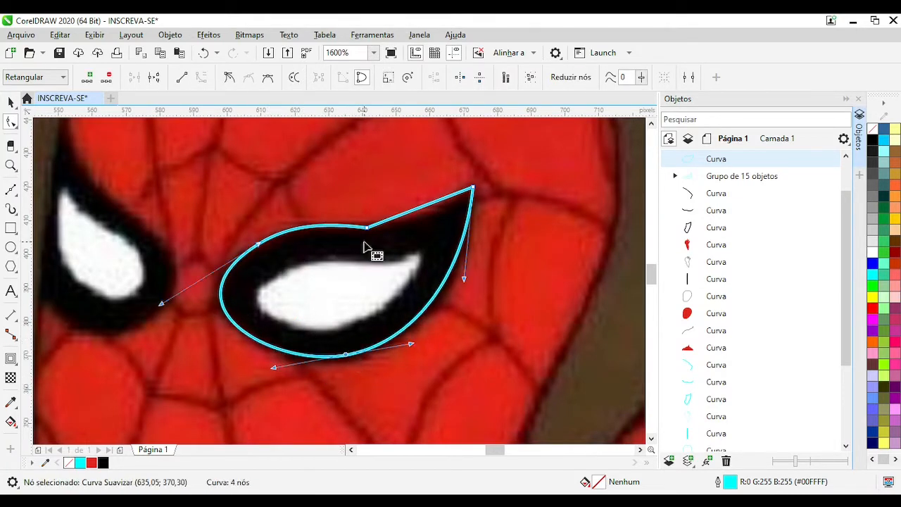
left_click_drag(420, 207, 422, 217)
left_click(366, 227)
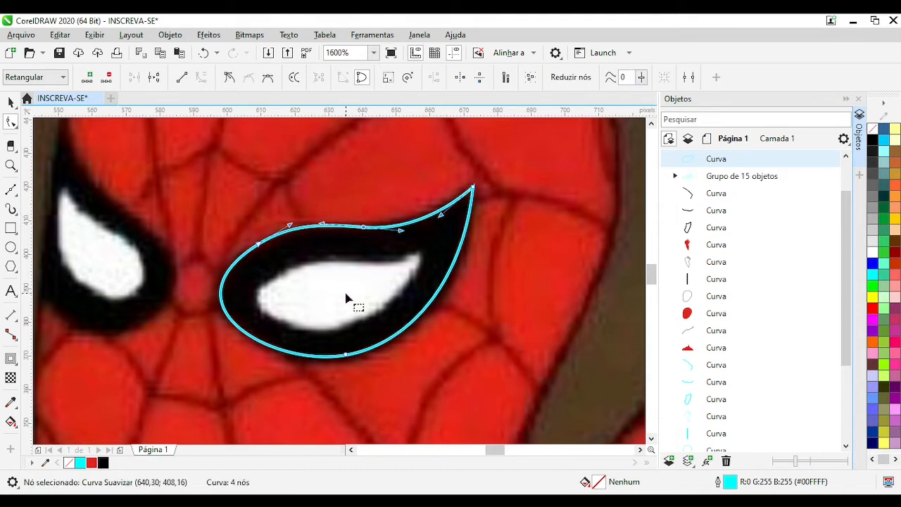
Shift the eye outline's upper middle node right and replace the upper-left node with one at the eye's leftmost point
left_click(10, 104)
key("F10")
left_click(258, 245)
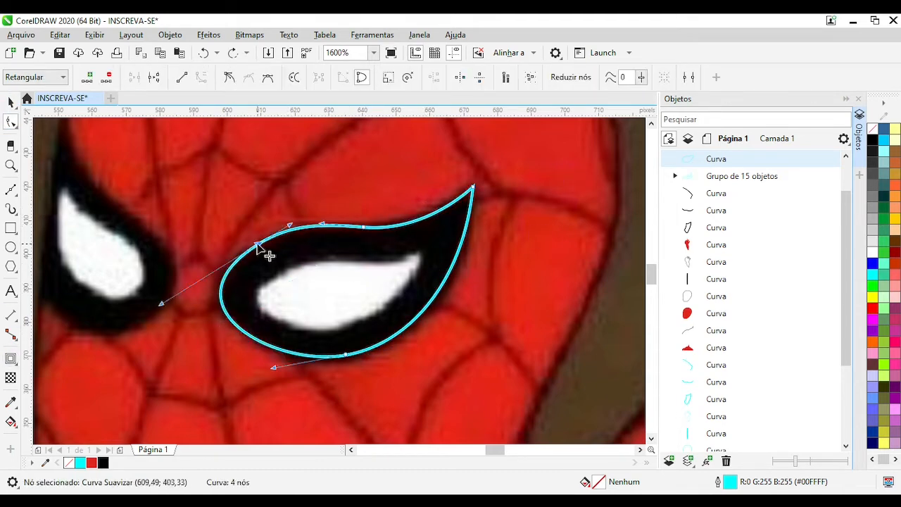
left_click_drag(371, 230, 411, 236)
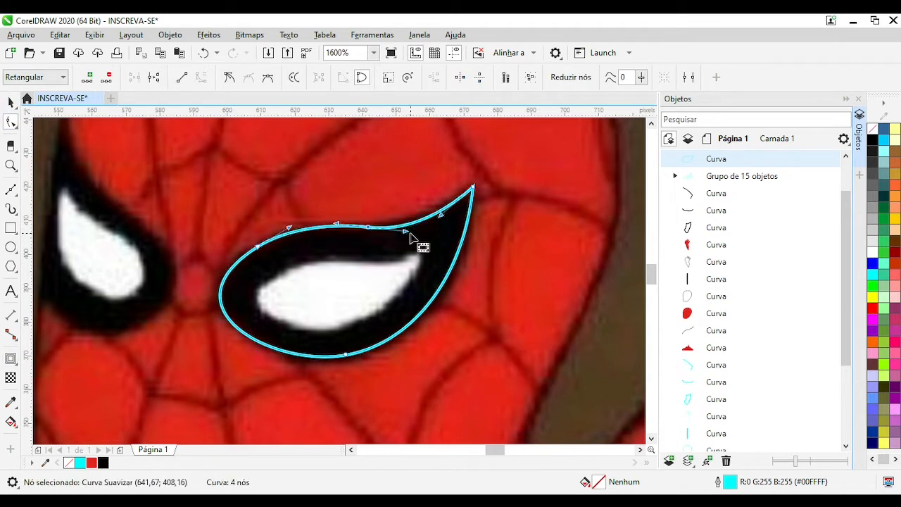
double_click(221, 285)
double_click(257, 247)
scroll(237, 271, "up", 1)
left_click_drag(307, 303, 312, 305)
left_click_drag(284, 395, 307, 395)
key("ctrl+z")
scroll(333, 333, "down", 1)
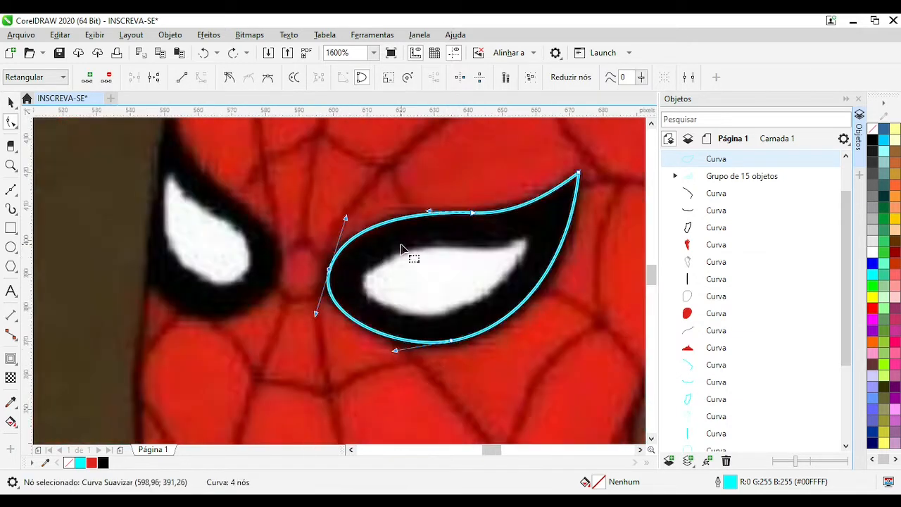
Apply an inside contour with a 10 px offset to the right-hand eye outline
scroll(299, 256, "down", 2)
left_click(11, 103)
left_click(10, 358)
left_click(340, 77)
scroll(295, 197, "up", 1)
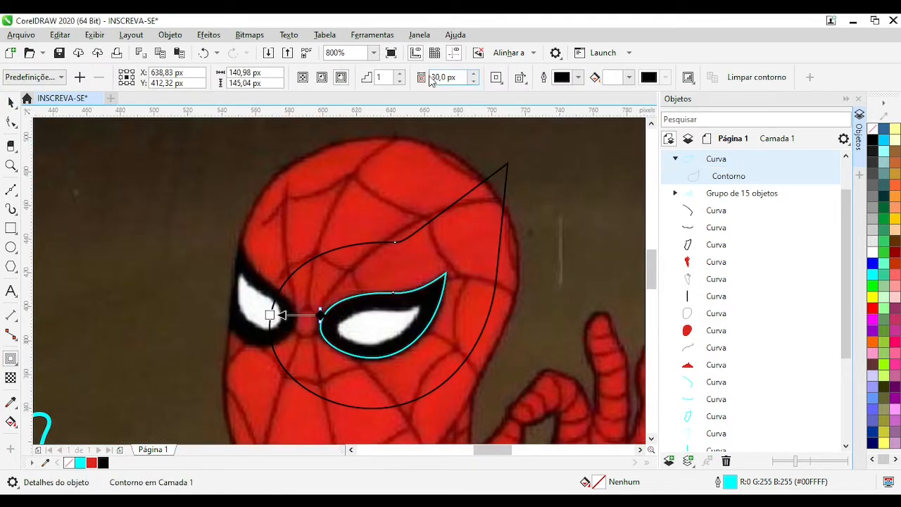
left_click(322, 78)
type("10")
key("Return")
Break the contour apart from the eye outline and give the inner shape a cyan outline
scroll(402, 319, "up", 1)
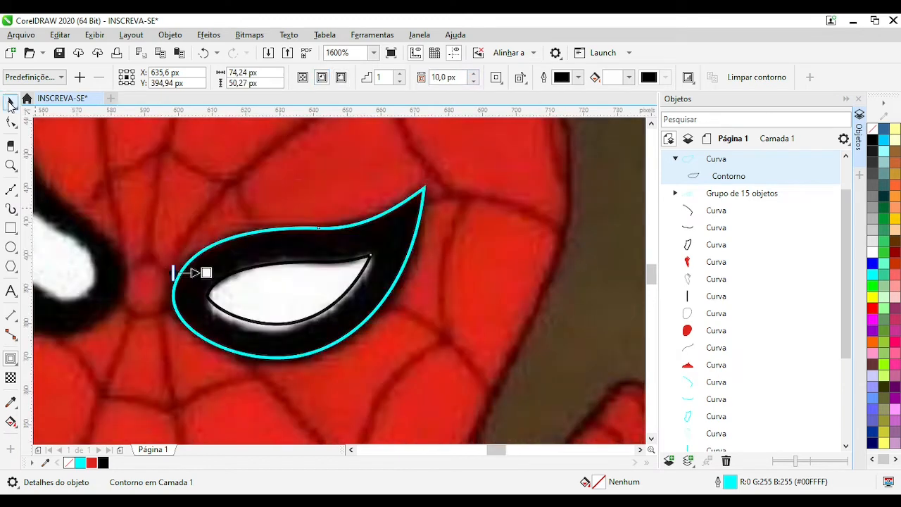
left_click(11, 103)
key("ctrl+k")
left_click(336, 278)
right_click(873, 274)
Delete the surplus nodes of the inner eye shape and reshape its rounded end around the white area
scroll(258, 284, "up", 1)
left_click(10, 124)
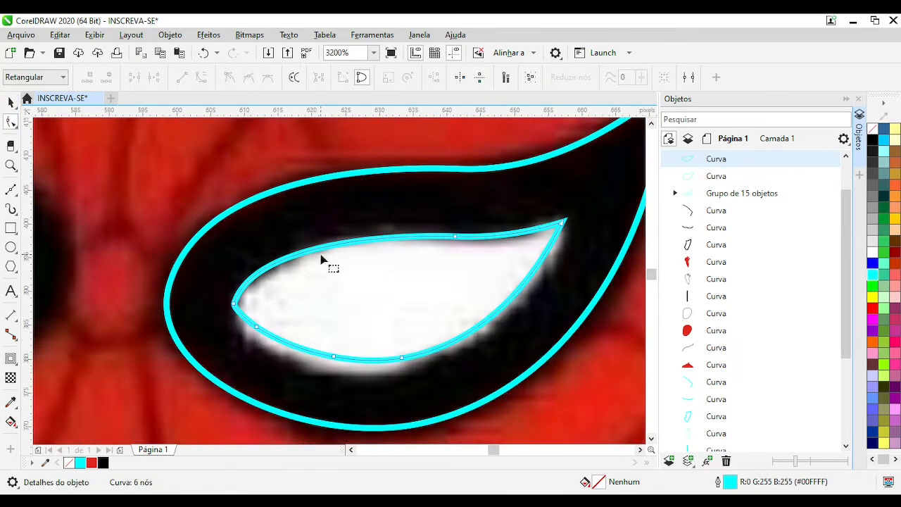
key("Delete")
left_click(237, 315)
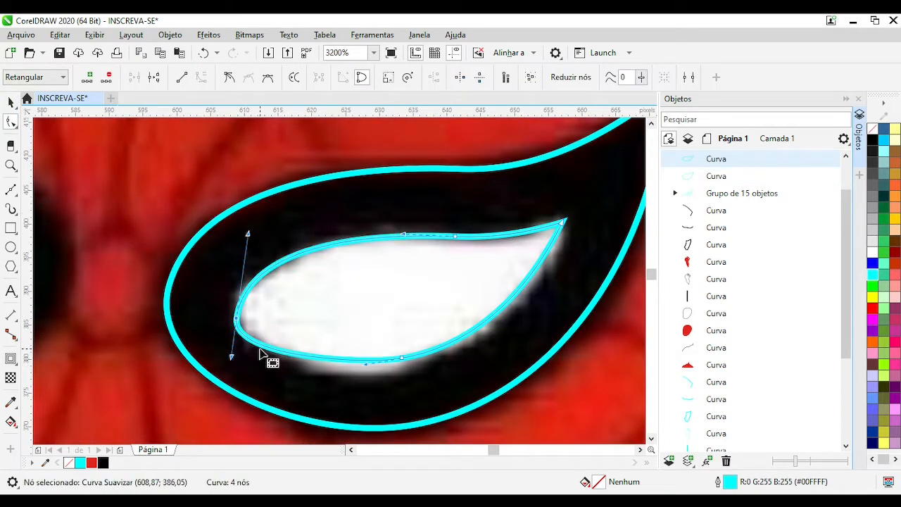
mouse_move(260, 349)
left_mouse_down()
mouse_move(255, 326)
mouse_move(271, 349)
left_mouse_up()
key("Delete")
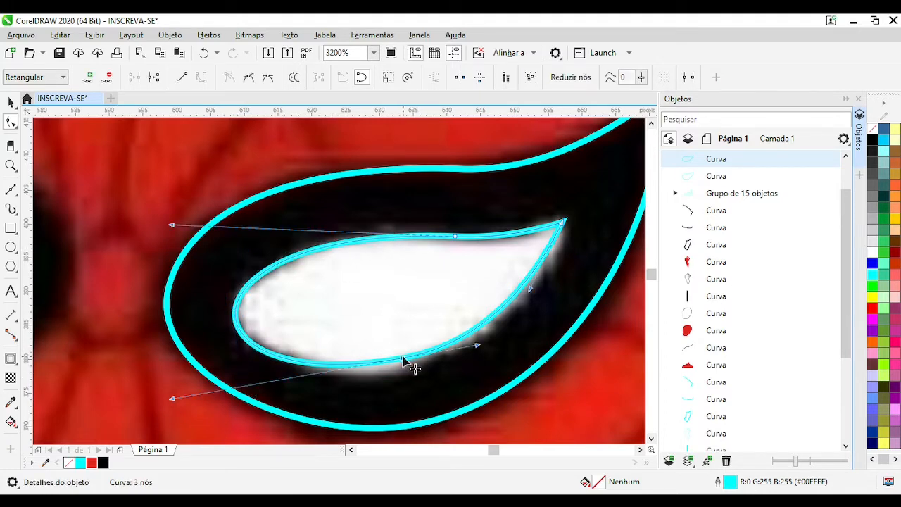
Fine-tune the inner eye shape's nodes and handles so its upper and lower edges match the white area
left_click(367, 243)
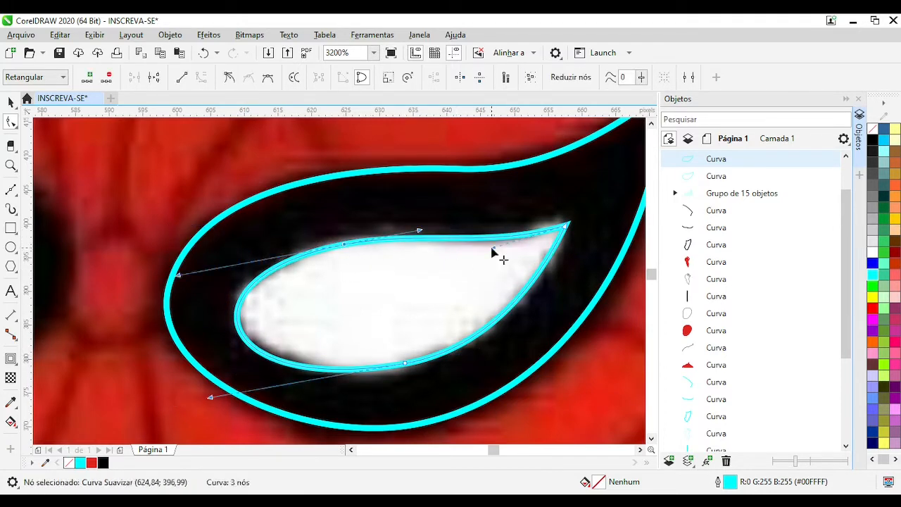
left_click_drag(494, 255, 500, 263)
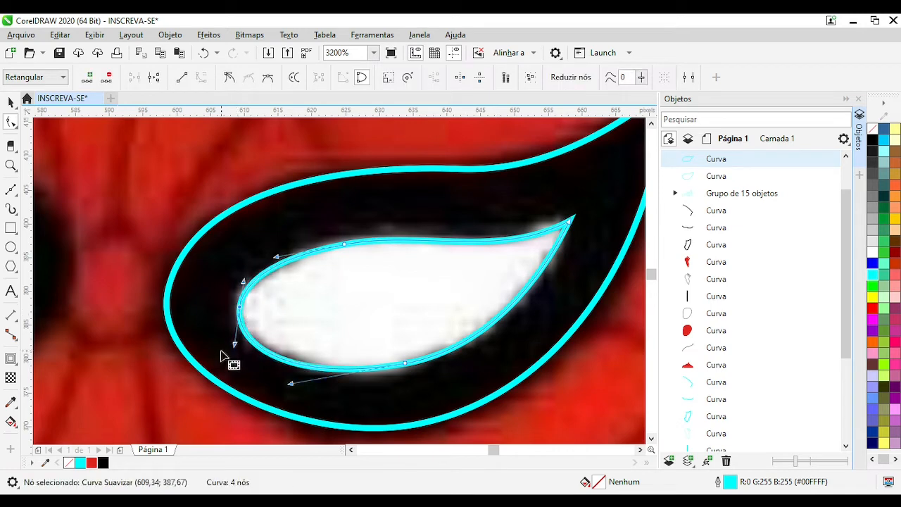
left_click_drag(407, 363, 483, 354)
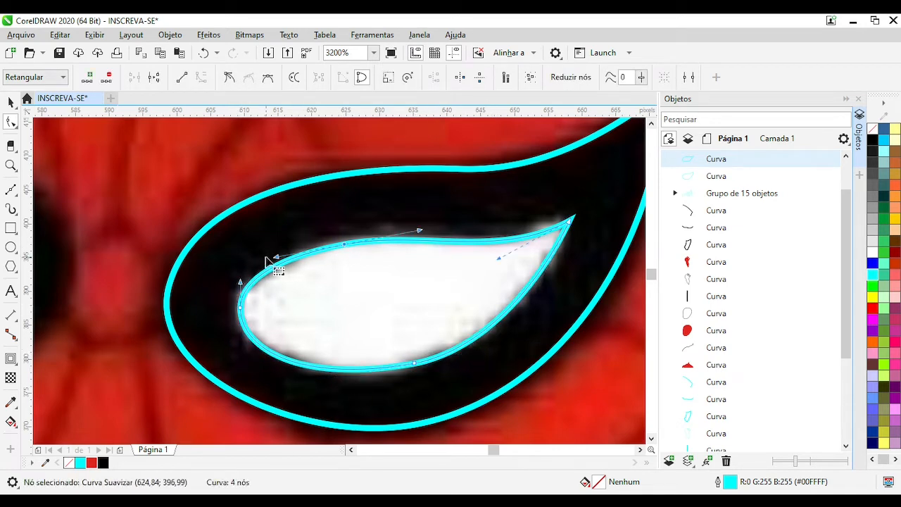
scroll(387, 265, "down", 1)
Duplicate the cyan head outline and move the copy right, back over the head in the image
left_click(11, 103)
scroll(361, 267, "down", 2)
left_click(115, 227)
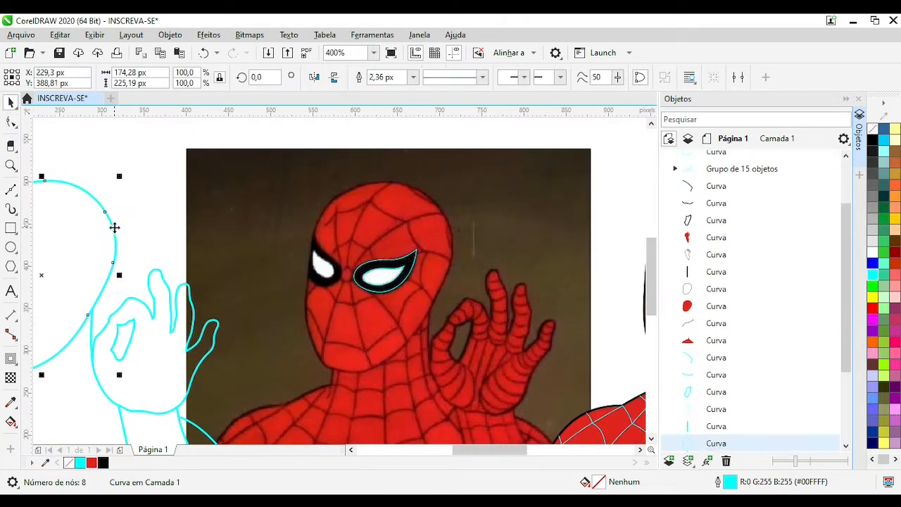
key("Right")
key("ctrl+z")
key("KP_Add")
key("Right")
Draw a closed four-node outline around the left-hand eye's black border, extending past the head outline
scroll(326, 248, "up", 2)
left_click(10, 189)
left_click(269, 177)
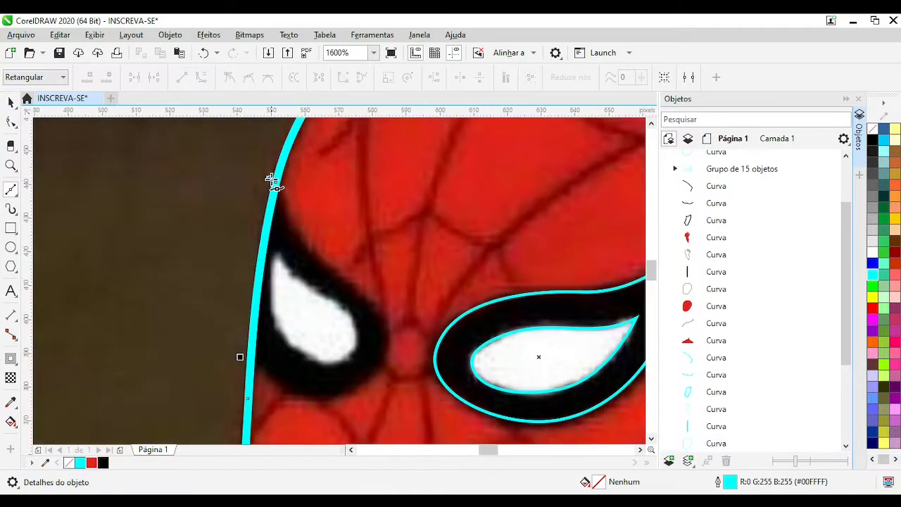
left_click(366, 303)
left_click(311, 397)
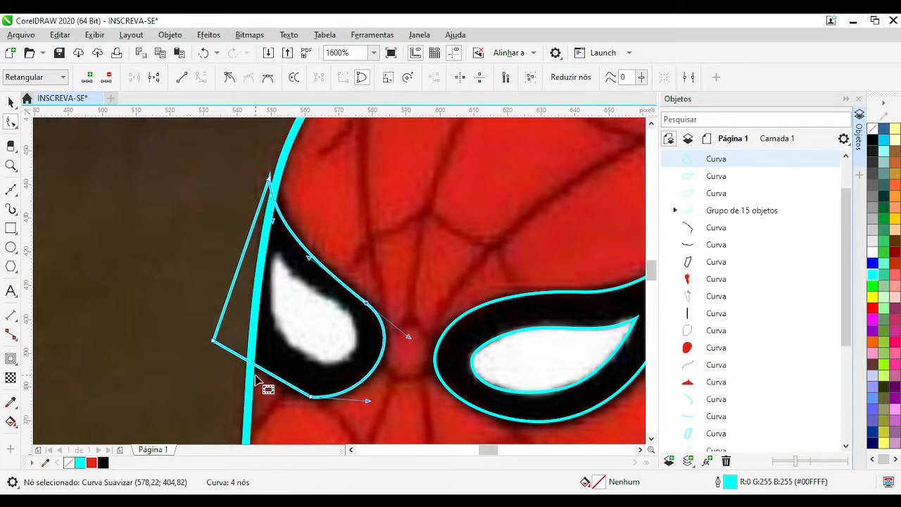
Bend the left-hand eye outline's lower edge, move its outer node up and replace the bottom node with one farther right
left_click_drag(256, 367, 261, 382)
left_click_drag(213, 341, 209, 293)
double_click(358, 383)
double_click(311, 397)
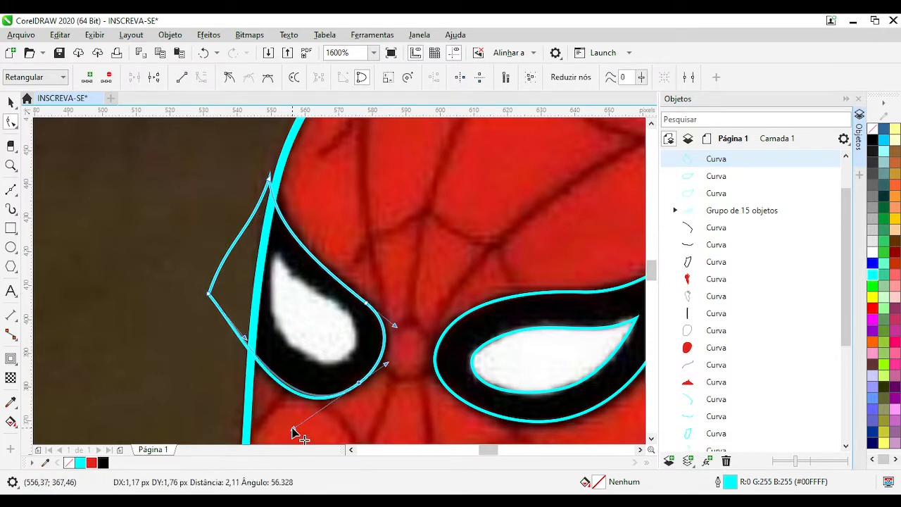
Draw a closed outline around the left-hand eye's white area and bend its edges to follow the shape
left_click(11, 189)
scroll(254, 308, "up", 1)
left_click(303, 195)
left_click(448, 323)
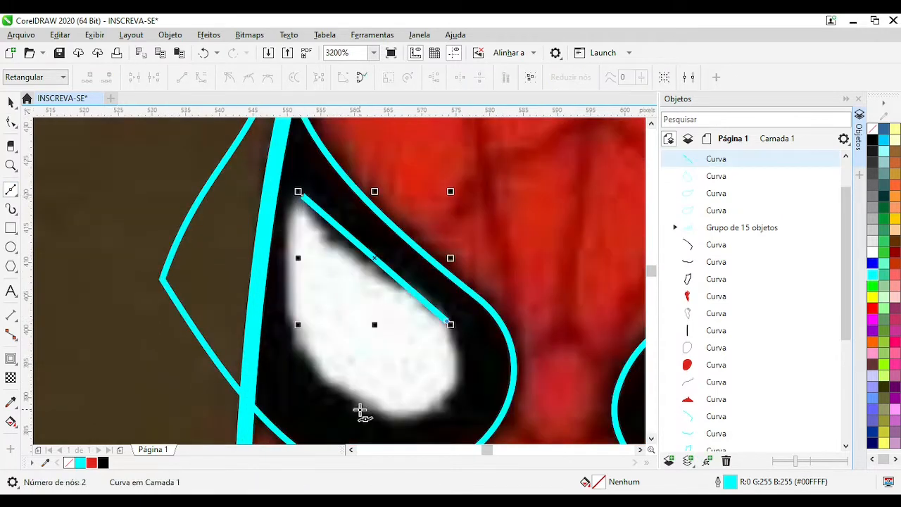
left_click_drag(332, 291, 292, 307)
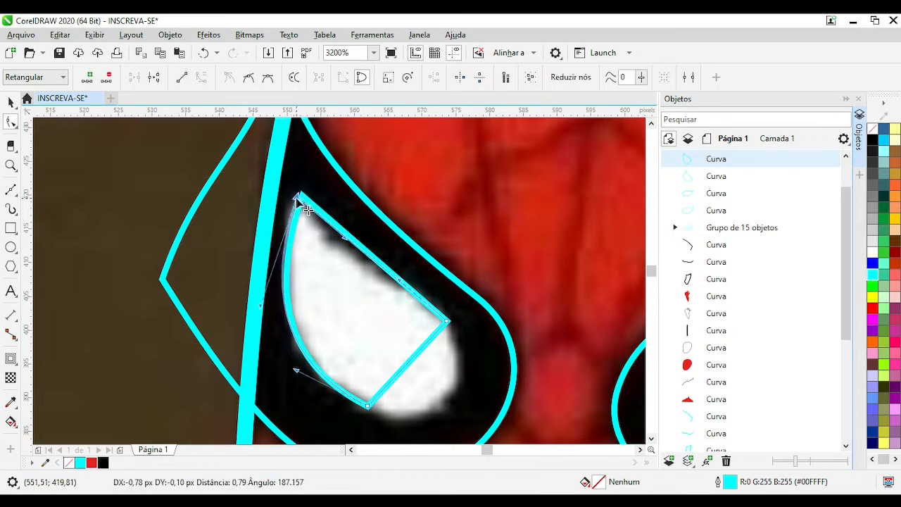
left_click_drag(296, 199, 297, 198)
left_click_drag(374, 260, 362, 263)
left_click_drag(419, 352, 439, 434)
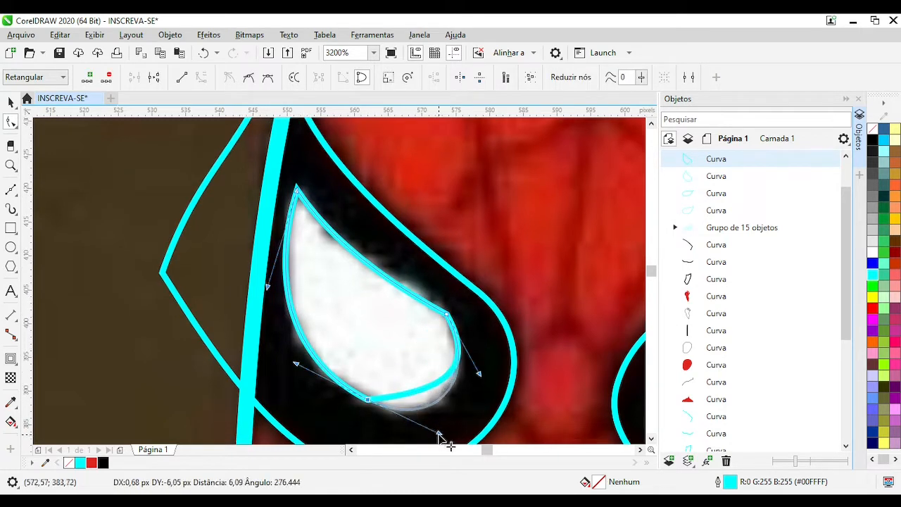
Replace the inner outline's upper-right node with one lower on its right edge and shape the handles to match the white area
double_click(446, 314)
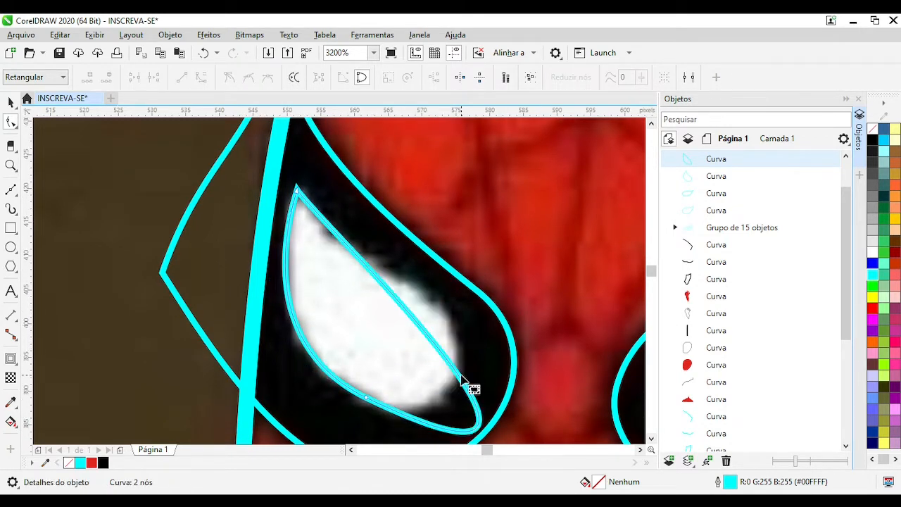
key("ctrl+z")
double_click(458, 359)
double_click(446, 313)
left_click_drag(348, 272, 458, 280)
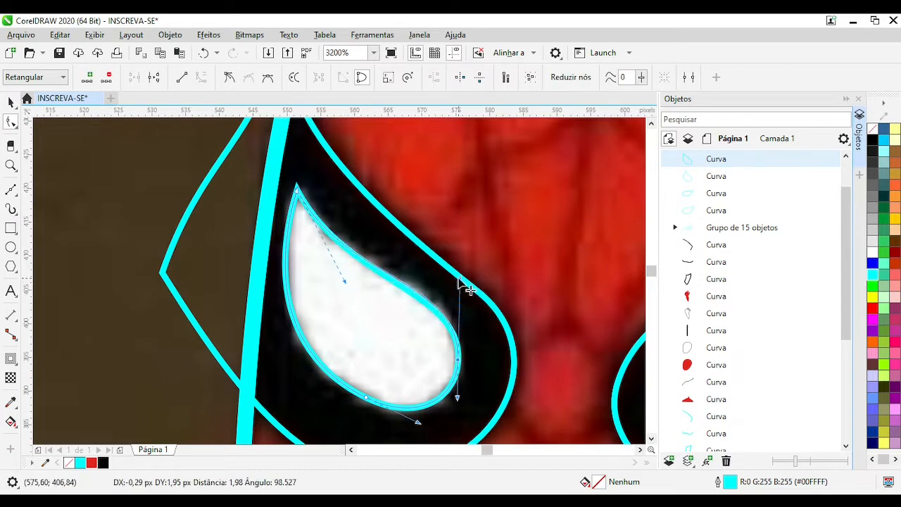
left_click_drag(483, 349, 415, 286)
scroll(363, 304, "down", 2)
Intersect the left-hand eye's outer outline with the head outline, then delete the original eye outline extending past the head
key("space")
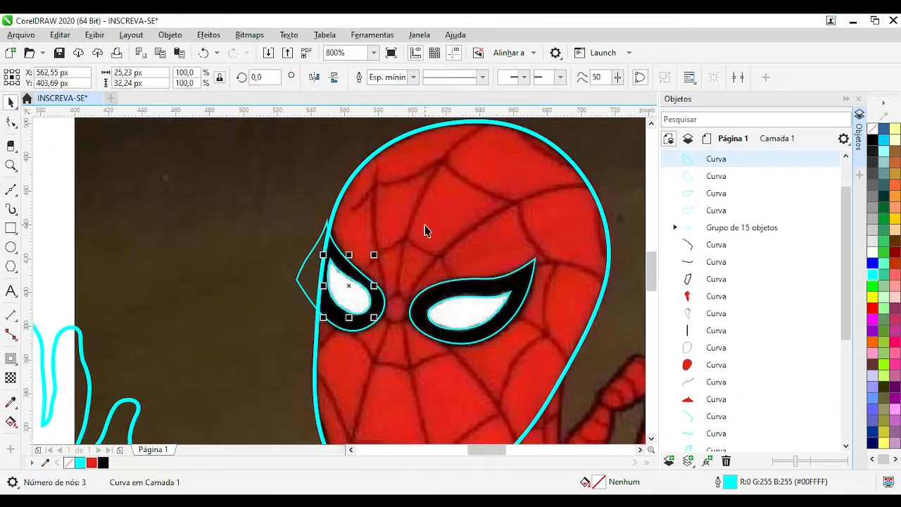
left_click(316, 267)
left_click(335, 194, "shift")
left_click(424, 77)
left_click(314, 277)
key("Delete")
Try to move the four eye shapes right onto the red head
scroll(286, 266, "down", 3)
key("Right")
scroll(342, 287, "up", 1)
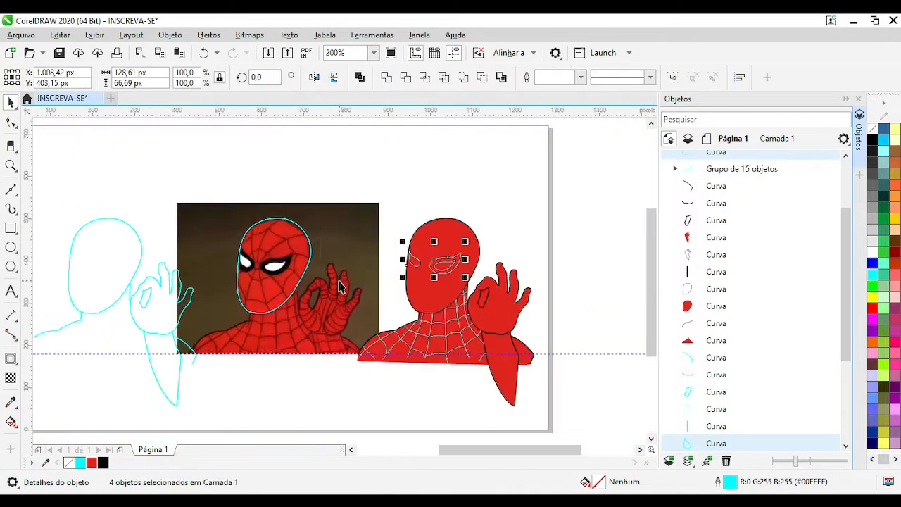
key("ctrl+z")
Fill both inner eye shapes white and both outer eye shapes black, removing the outer shapes' outlines
scroll(237, 252, "up", 2)
left_click_drag(236, 252, 316, 294)
left_click(370, 324)
left_click(378, 324)
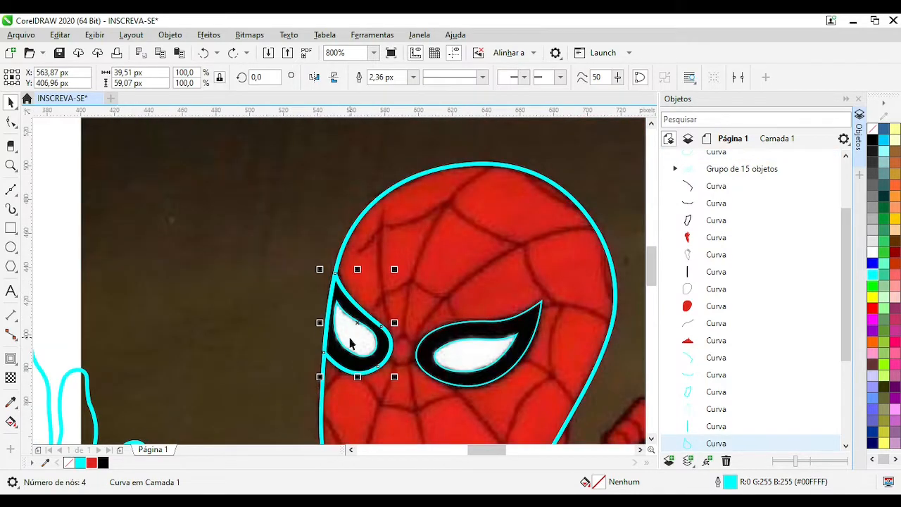
left_click(351, 342)
left_click(465, 353, "shift")
left_click(391, 341)
left_click(419, 345, "shift")
left_click(873, 140)
right_click(873, 129)
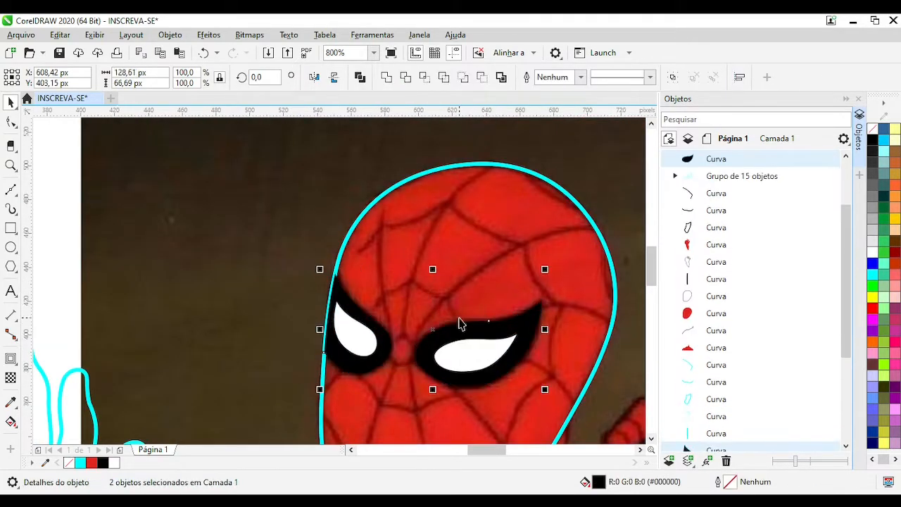
left_click_drag(457, 319, 354, 283)
left_click(11, 190)
scroll(315, 339, "down", 1)
scroll(348, 296, "up", 1)
scroll(354, 358, "down", 1)
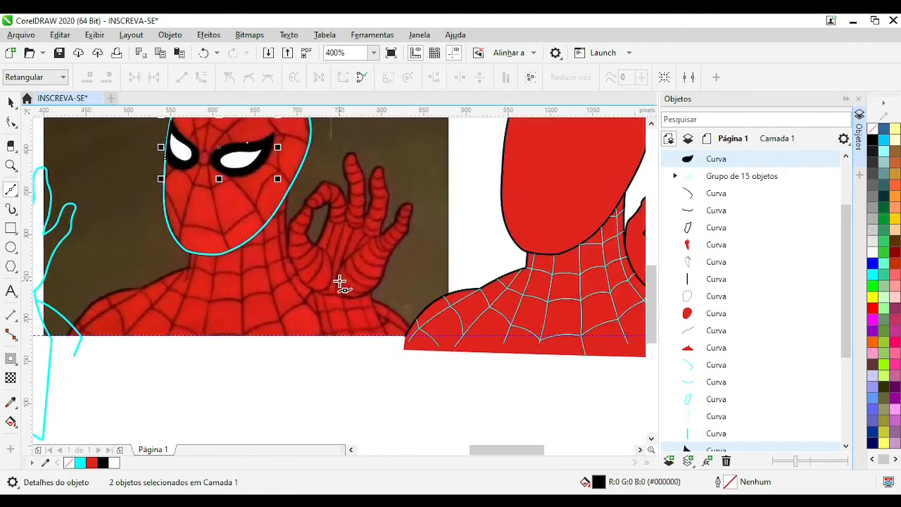
scroll(227, 182, "up", 1)
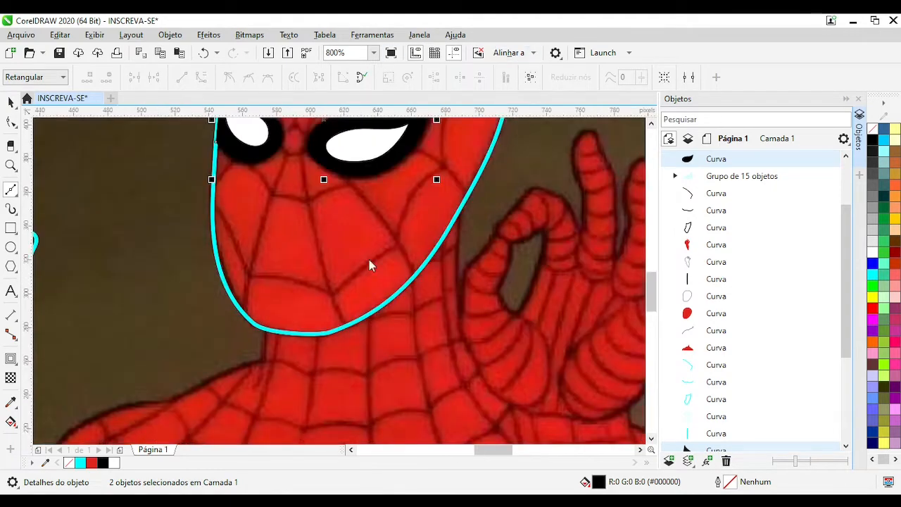
left_click(344, 325)
scroll(340, 316, "up", 1)
left_click(323, 225)
scroll(325, 218, "down", 2)
scroll(333, 257, "up", 2)
left_click(305, 286)
left_click(290, 193)
Draw a closed seven-node polygon around the small web centre between the eyes
scroll(289, 192, "up", 1)
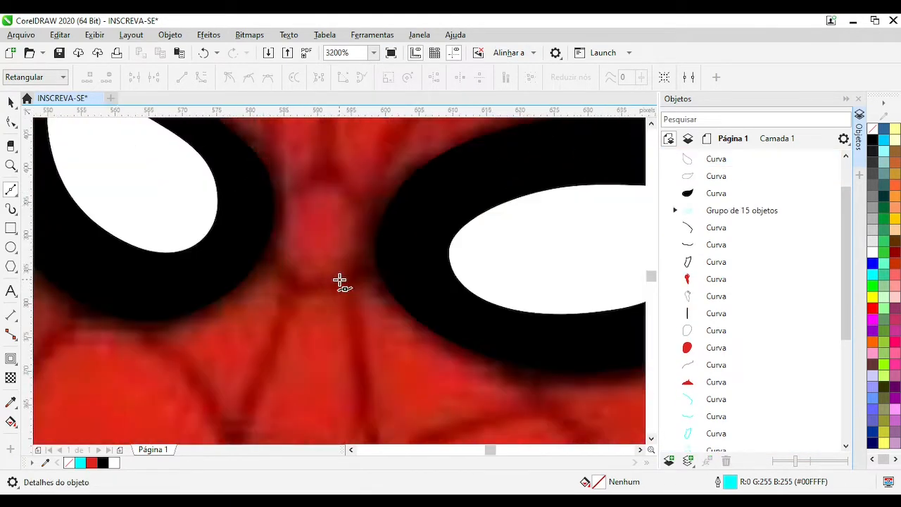
scroll(339, 280, "down", 1)
scroll(308, 262, "up", 1)
scroll(320, 263, "down", 1)
scroll(308, 258, "up", 1)
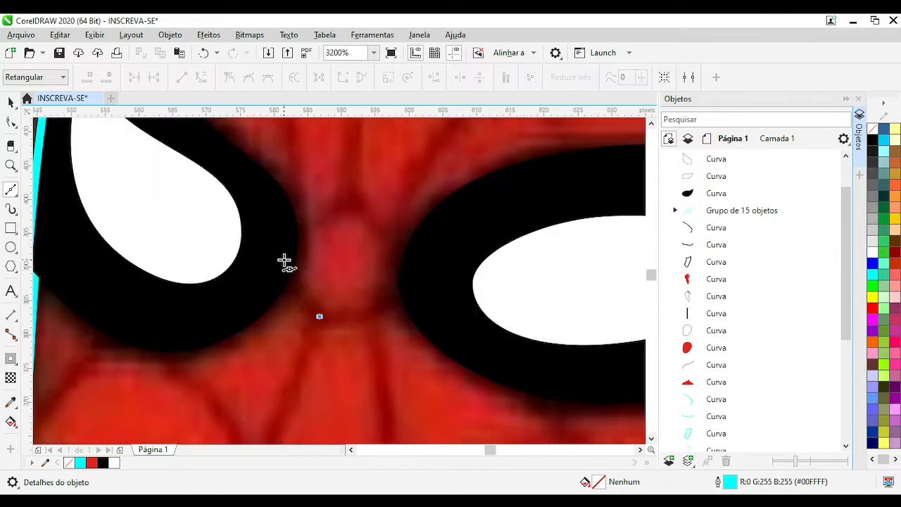
scroll(284, 260, "down", 1)
scroll(296, 259, "up", 1)
left_click(296, 255)
scroll(339, 281, "down", 1)
scroll(332, 278, "up", 1)
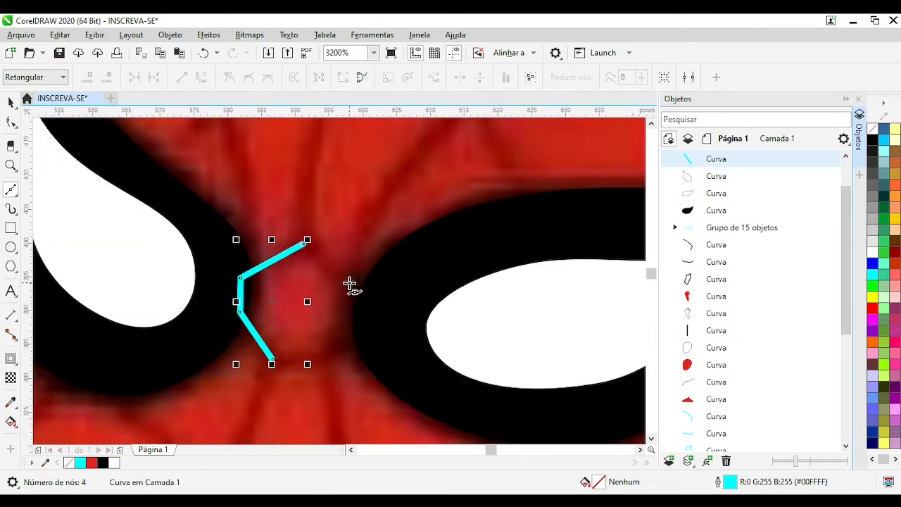
left_click(346, 341)
scroll(342, 331, "down", 1)
scroll(333, 303, "up", 1)
left_click(226, 208)
scroll(347, 296, "down", 1)
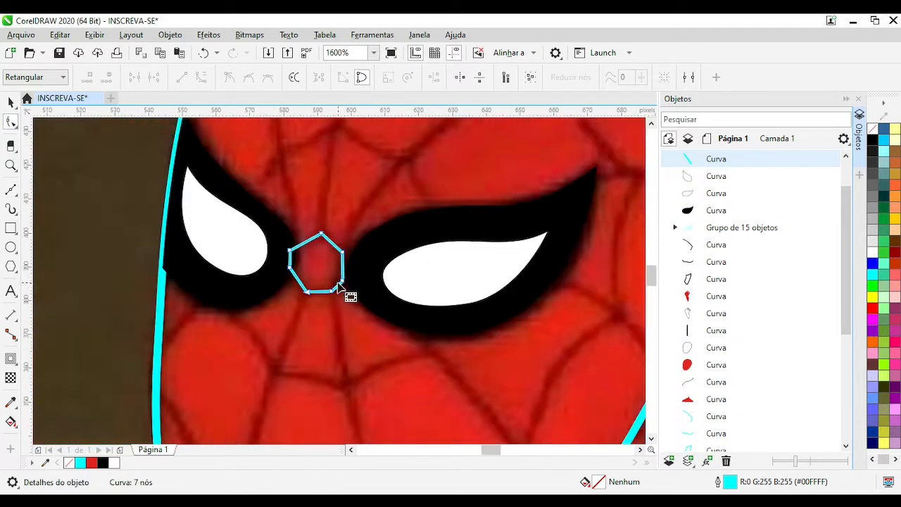
Reposition the polygon's nodes to form a more even heptagon around the web centre
scroll(370, 306, "up", 1)
key("F10")
left_click(260, 268)
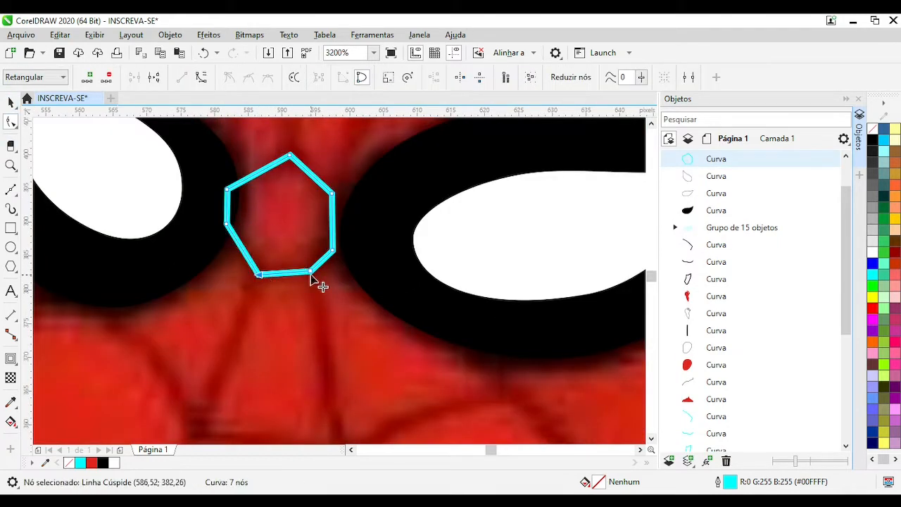
left_click_drag(333, 250, 345, 236)
scroll(342, 268, "down", 2)
scroll(339, 289, "up", 2)
left_click_drag(333, 318, 302, 332)
scroll(317, 310, "down", 1)
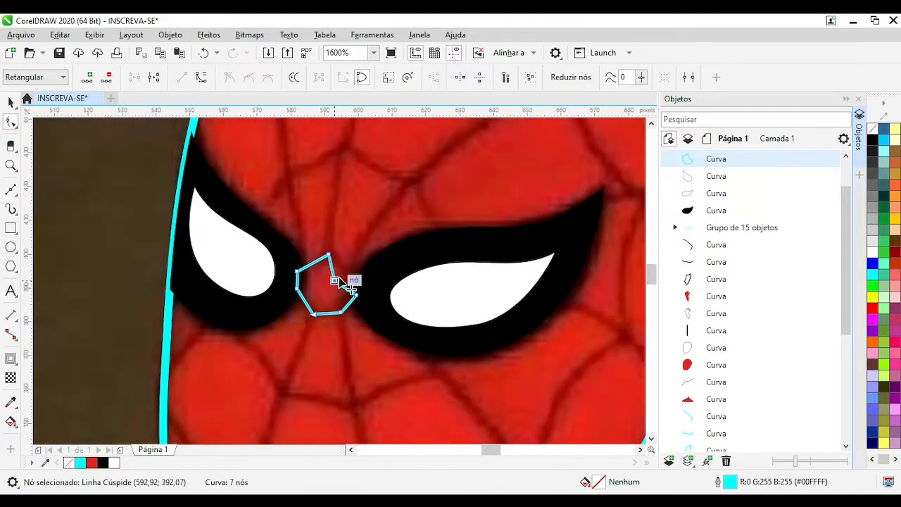
scroll(395, 313, "down", 1)
Draw a web line from the heptagon's lower-right corner down to the chin outline and bend its segments along the image
key("space")
left_click(388, 380)
scroll(424, 438, "up", 1)
left_click(11, 190)
left_click(327, 281)
scroll(336, 309, "down", 1)
scroll(344, 335, "up", 1)
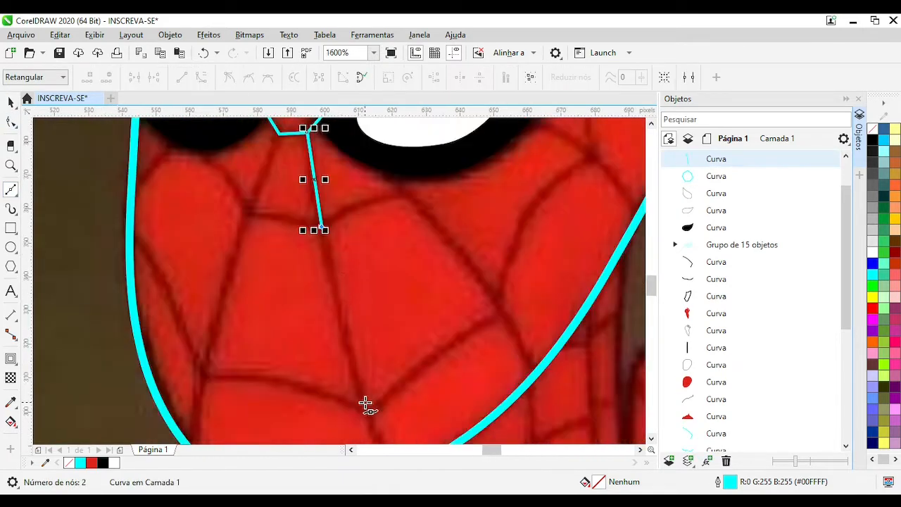
left_click(369, 407)
scroll(372, 406, "down", 1)
scroll(375, 402, "up", 1)
scroll(345, 327, "down", 1)
scroll(322, 216, "up", 1)
left_click_drag(342, 326, 344, 299)
scroll(343, 300, "up", 1)
scroll(338, 283, "down", 2)
scroll(318, 198, "up", 1)
Draw a four-node web line from the heptagon's lower-left corner down to the head outline
key("F5")
left_click(313, 243)
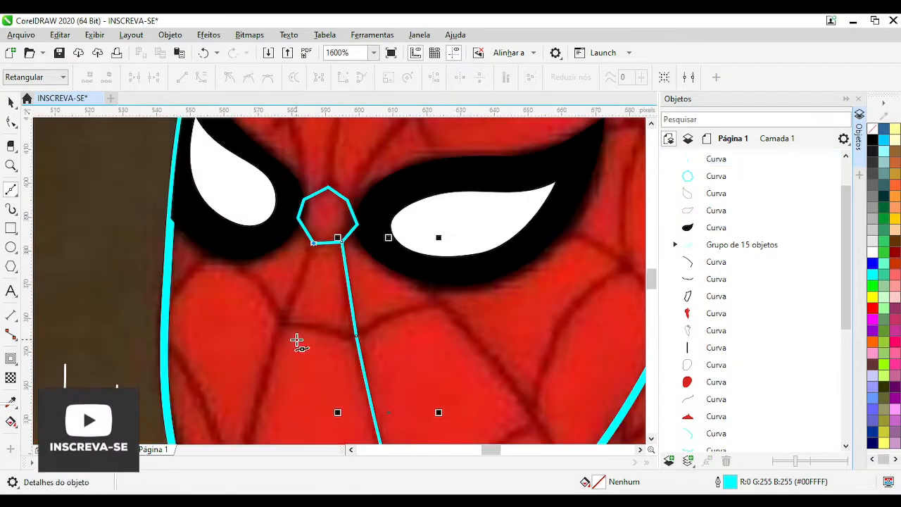
left_click(285, 325)
scroll(284, 362, "down", 1)
scroll(311, 366, "up", 2)
left_click(340, 265)
scroll(339, 266, "down", 2)
scroll(339, 293, "up", 1)
left_click(331, 318)
Convert the lower-left web line's segments to curves and bend them slightly to follow the image
double_click(10, 122)
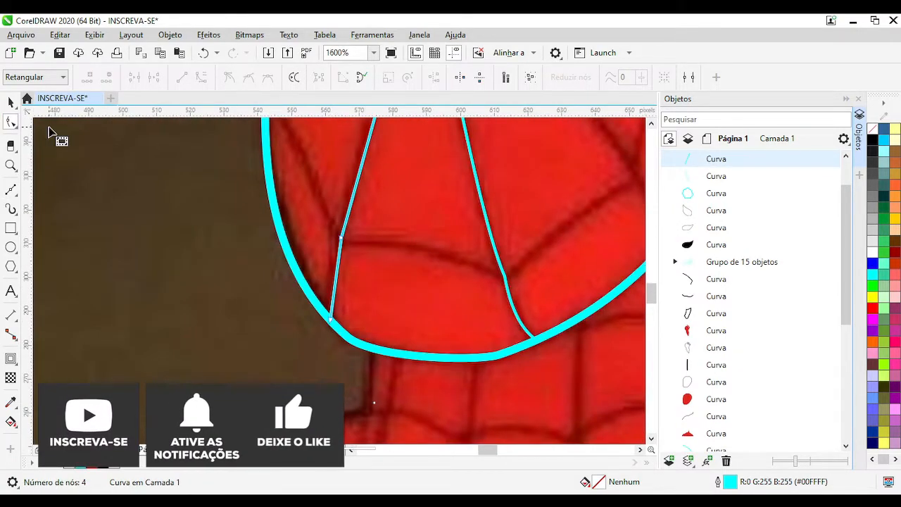
left_click(201, 77)
left_click(298, 135)
scroll(351, 218, "up", 2)
left_click(331, 267)
left_click_drag(331, 267, 337, 264)
scroll(340, 285, "down", 1)
scroll(317, 387, "up", 1)
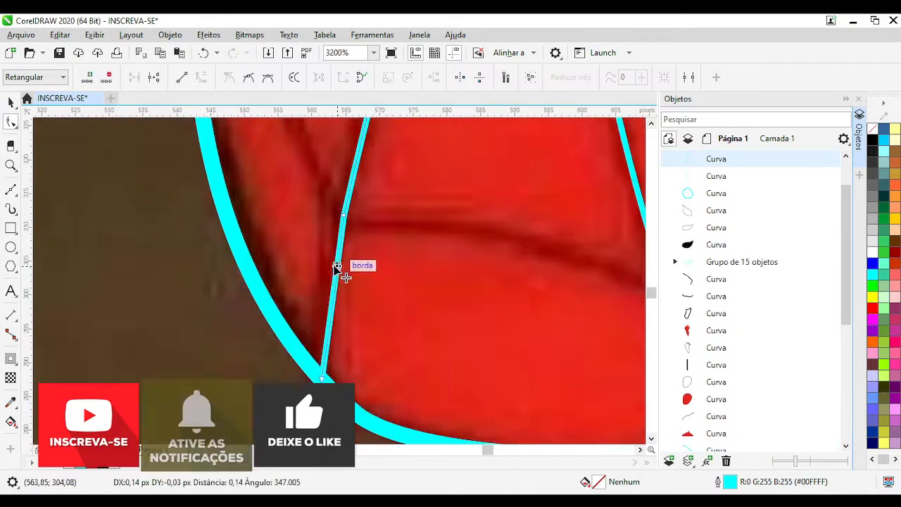
Draw a straight web line from the head's left edge up into the left-hand eye's black border
scroll(338, 267, "down", 2)
left_click(222, 313)
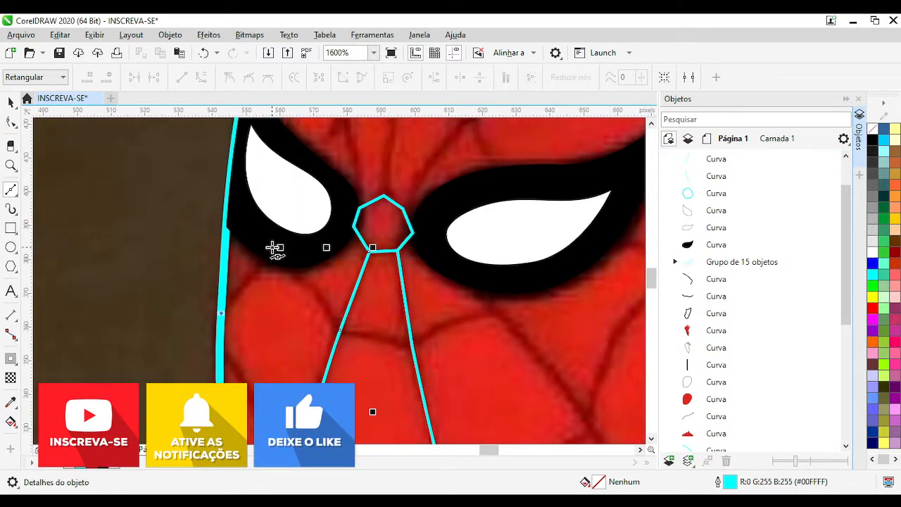
double_click(274, 249)
scroll(275, 249, "down", 1)
scroll(360, 315, "down", 1)
scroll(366, 340, "up", 1)
scroll(394, 338, "up", 1)
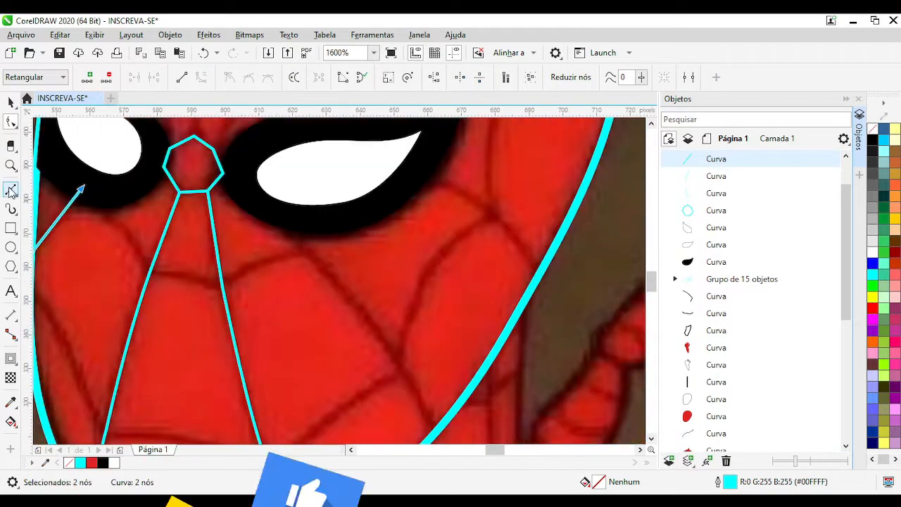
Draw a four-node web line from the heptagon's right corner down to the head's lower-right outline
left_click(10, 190)
scroll(253, 186, "up", 1)
left_click(156, 145)
left_click(325, 308)
scroll(331, 299, "down", 1)
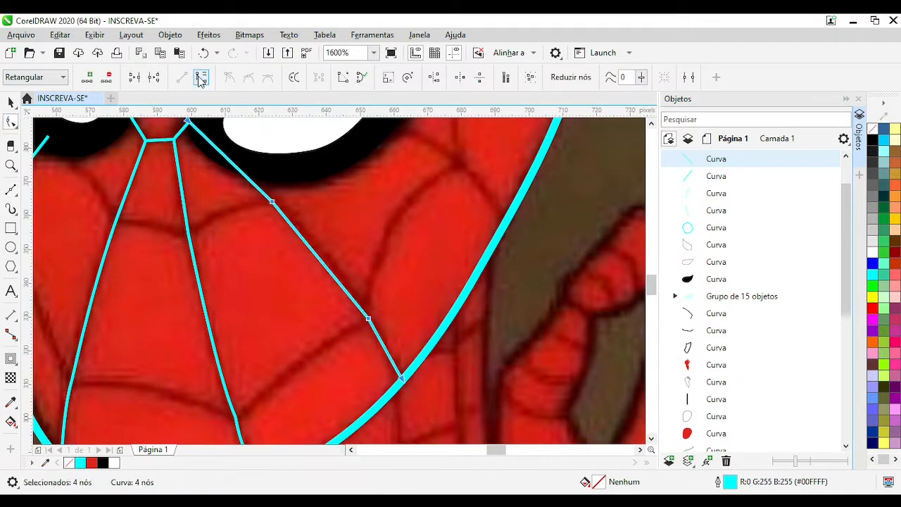
Convert the lower-right web line's segments to curves and bend them outward along the image's web
left_click(201, 79)
scroll(221, 121, "up", 1)
left_click_drag(409, 387, 418, 381)
scroll(383, 338, "down", 1)
left_click_drag(304, 263, 311, 256)
scroll(311, 261, "down", 2)
scroll(342, 292, "up", 1)
left_click_drag(334, 299, 339, 298)
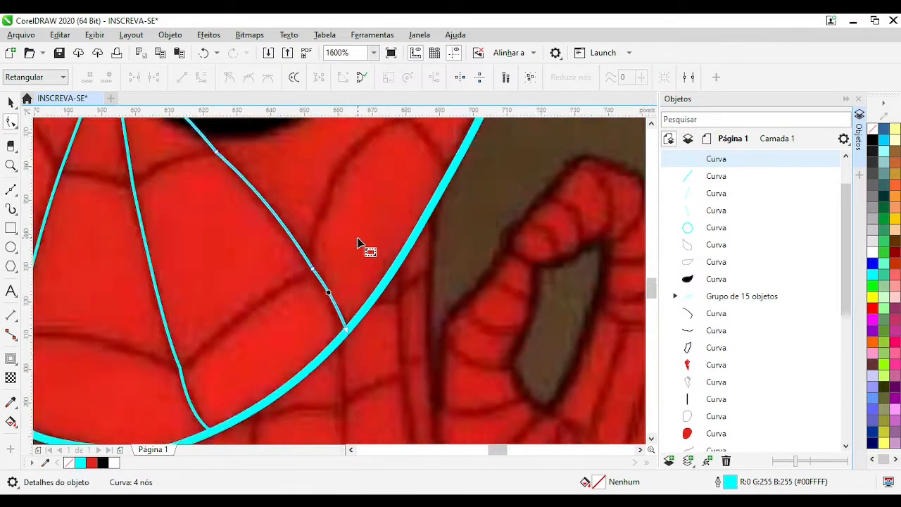
Draw a web line from the head's right edge into the right-hand eye's lower border and bend it upward
scroll(357, 243, "down", 1)
scroll(373, 183, "up", 1)
left_click(10, 189)
left_click(409, 303)
left_click(280, 204)
left_click(11, 122)
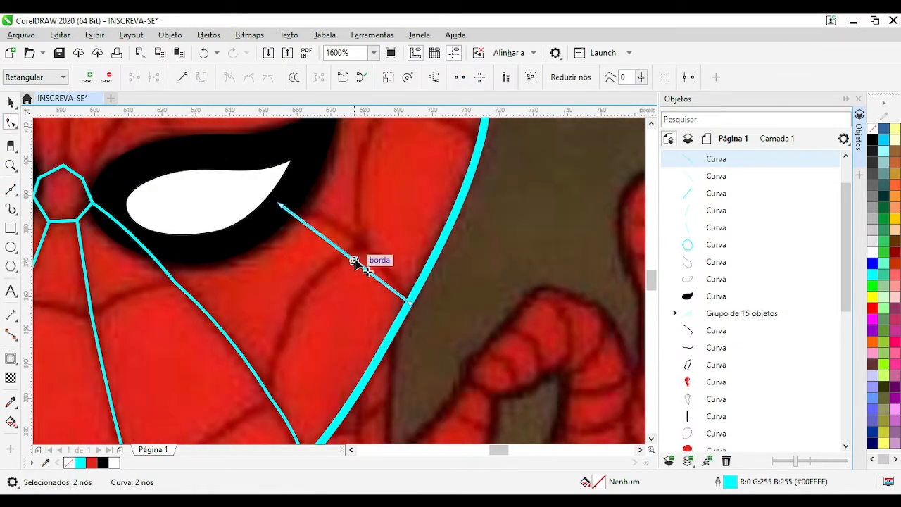
left_click_drag(354, 261, 364, 247)
Draw a web line from the head's right edge to the right-hand eye's outer tip and arch it upward
scroll(367, 230, "down", 1)
scroll(360, 223, "up", 1)
left_click(10, 190)
left_click(410, 308)
left_click(249, 288)
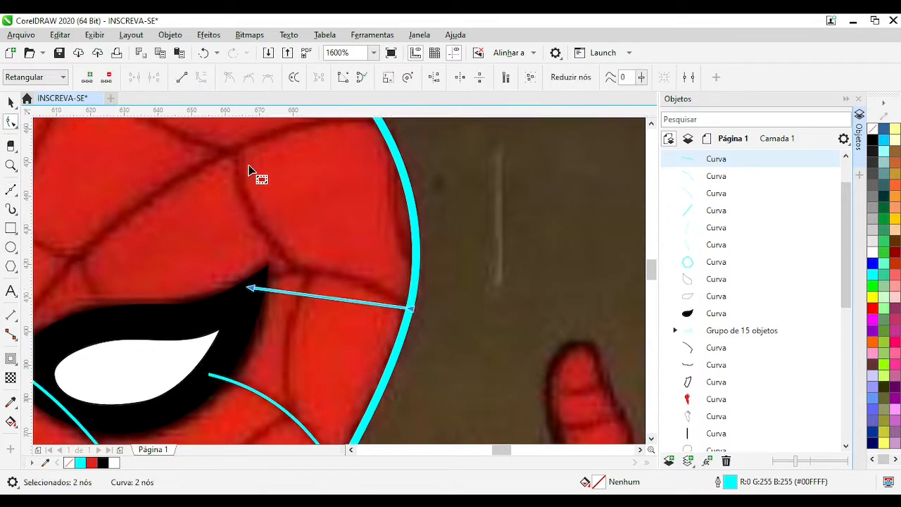
left_click_drag(334, 297, 330, 273)
Draw a four-node web line from the heptagon's upper-right corner to the head's upper-right outline and convert its segments to curves
scroll(343, 275, "down", 1)
scroll(55, 254, "up", 1)
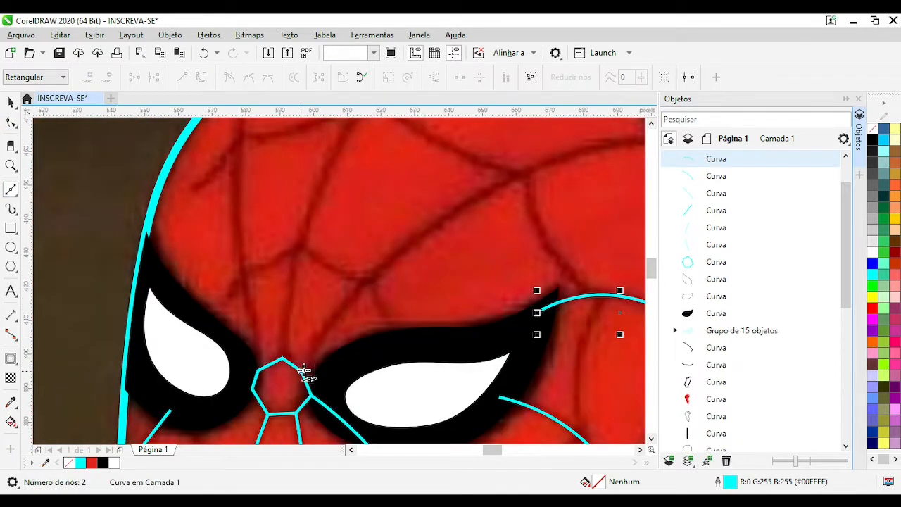
left_click(304, 370)
left_click(372, 280)
left_click(525, 177)
scroll(525, 176, "down", 1)
scroll(410, 264, "up", 1)
left_click(343, 278)
left_click(201, 78)
Bend the upper-right web line's segments upward to follow the web in the image
scroll(271, 282, "up", 1)
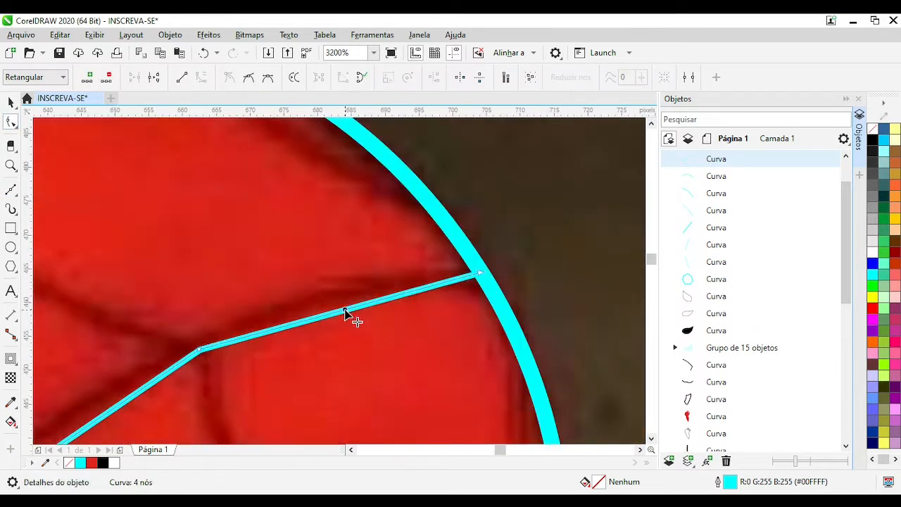
scroll(337, 292, "down", 1)
scroll(218, 344, "up", 1)
mouse_move(345, 310)
left_mouse_down()
mouse_move(337, 272)
mouse_move(346, 253)
left_mouse_up()
scroll(336, 272, "down", 2)
scroll(329, 292, "up", 2)
scroll(346, 253, "down", 1)
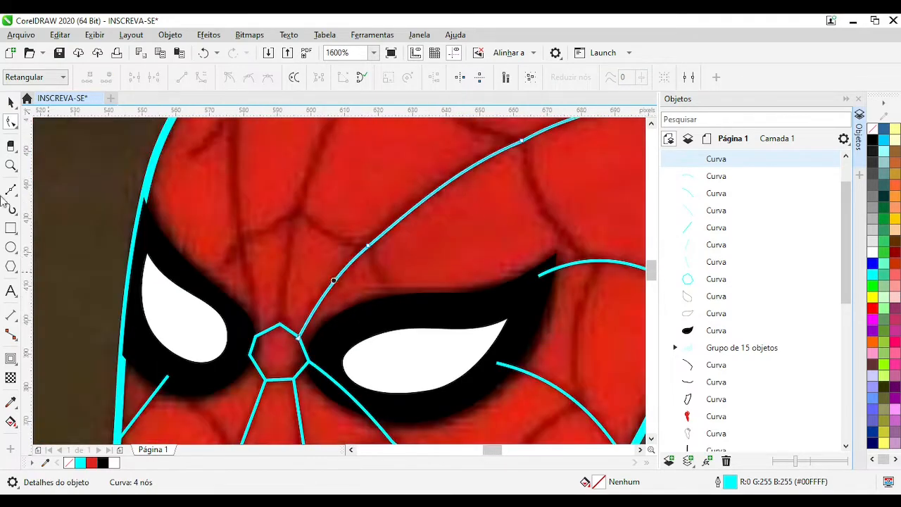
Draw a four-node web line from the heptagon's top corner up to the top of the head outline
left_click(9, 191)
left_click(279, 323)
left_click(295, 219)
scroll(295, 219, "down", 1)
scroll(373, 242, "up", 1)
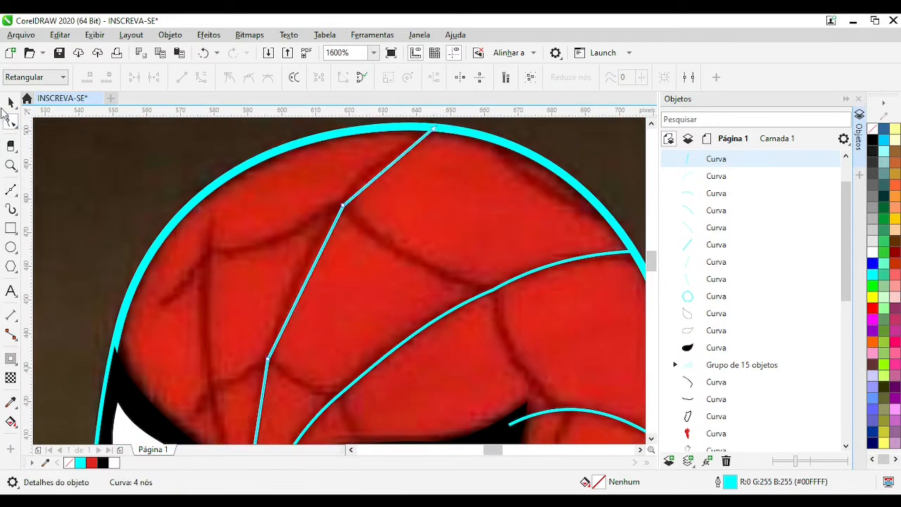
Convert the top web line's segments to curves and bend them to follow the web in the image
left_click(201, 77)
scroll(394, 207, "down", 1)
scroll(321, 324, "up", 1)
left_click_drag(349, 272, 341, 266)
scroll(328, 212, "down", 1)
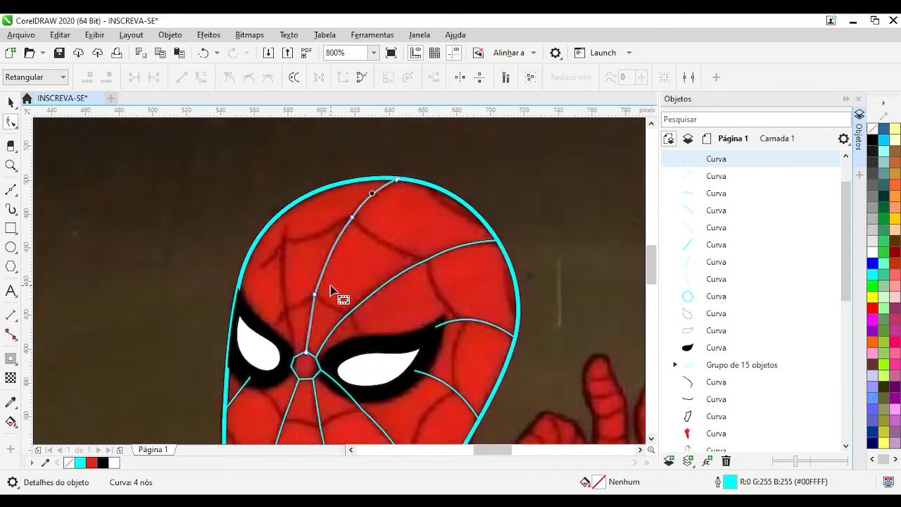
Draw a four-node web line from the heptagon's upper-left corner up across the left side of the forehead
scroll(304, 316, "up", 1)
left_click(10, 190)
left_click(284, 396)
left_click(270, 301)
left_click_drag(269, 301, 334, 383)
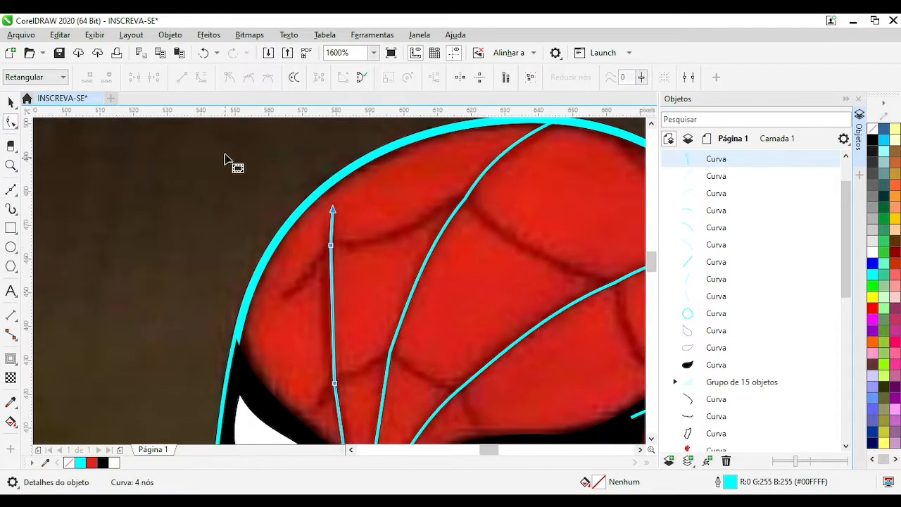
Convert the left forehead web line's segments to curves and bend them along the web in the image
key("ctrl+a")
left_click(201, 78)
scroll(341, 349, "up", 1)
left_click_drag(340, 350, 339, 350)
scroll(338, 290, "down", 1)
left_click_drag(333, 297, 290, 267)
scroll(332, 256, "up", 1)
scroll(326, 279, "up", 1)
scroll(336, 279, "down", 2)
scroll(355, 298, "down", 1)
scroll(360, 386, "up", 2)
scroll(341, 302, "down", 2)
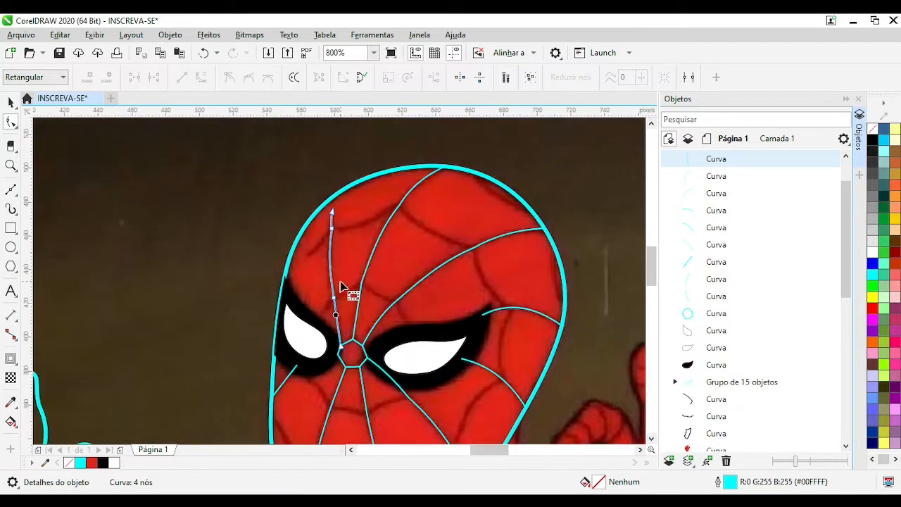
Draw the outer web ring with straight segments from the left forehead across the web lines to the line below the right-hand eye's outer side
scroll(344, 181, "up", 1)
key("F5")
left_click(273, 327)
left_click(319, 276)
scroll(607, 349, "down", 1)
scroll(350, 283, "up", 1)
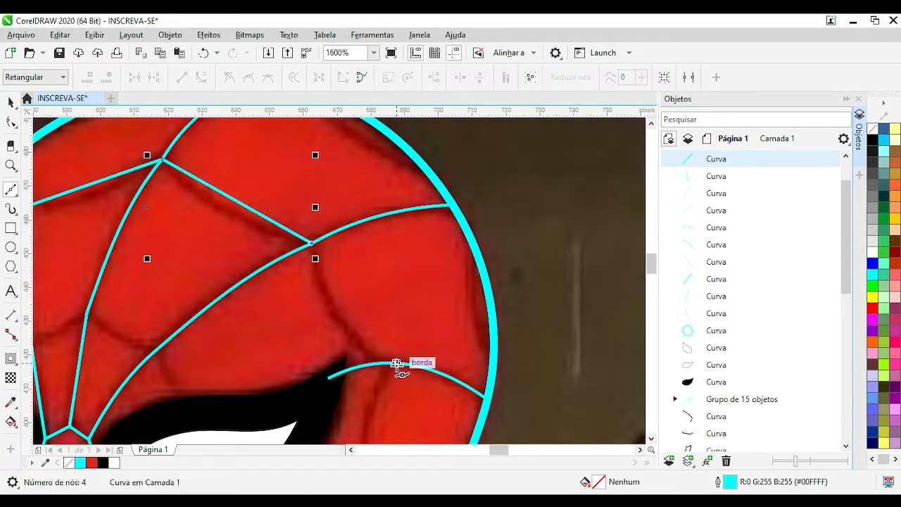
scroll(383, 364, "up", 1)
left_click(333, 275)
scroll(334, 345, "down", 2)
scroll(344, 303, "up", 1)
left_click(332, 285)
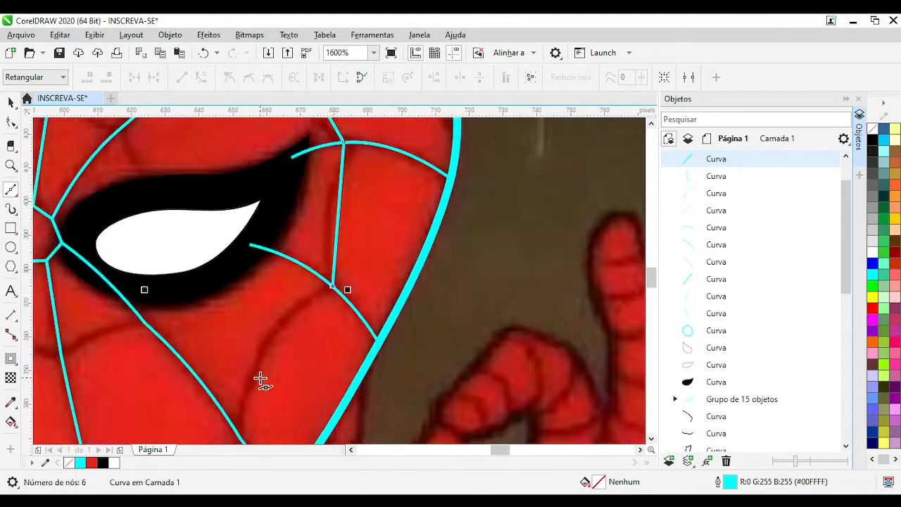
Continue the web ring across the right cheek and chin lines to the head's left outline, giving it ten nodes
scroll(260, 416, "down", 1)
left_click(329, 291)
left_click(180, 322)
scroll(145, 253, "up", 2)
left_click(340, 284)
scroll(342, 283, "down", 3)
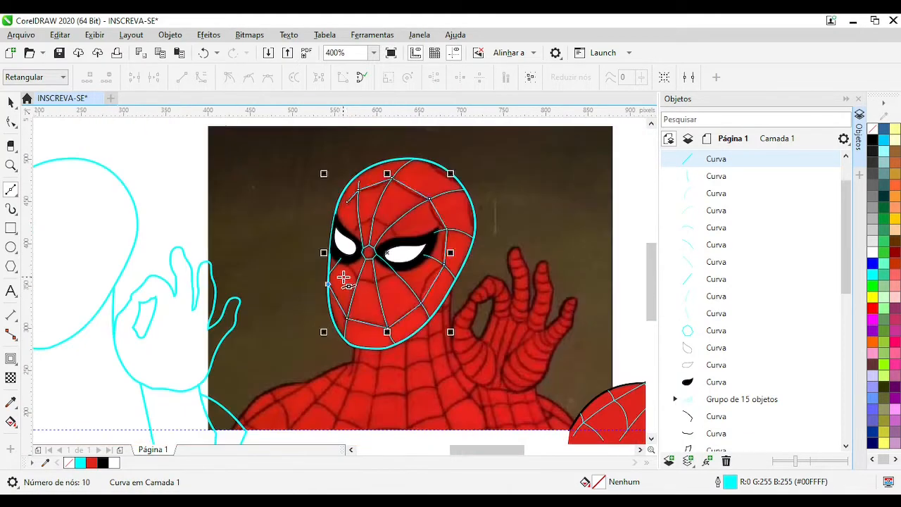
Convert all segments of the ten-node web ring to curves and sag the segment between the two upper-left web lines
key("F10")
key("ctrl+a")
scroll(357, 194, "up", 2)
left_click_drag(412, 258, 411, 259)
scroll(380, 285, "down", 1)
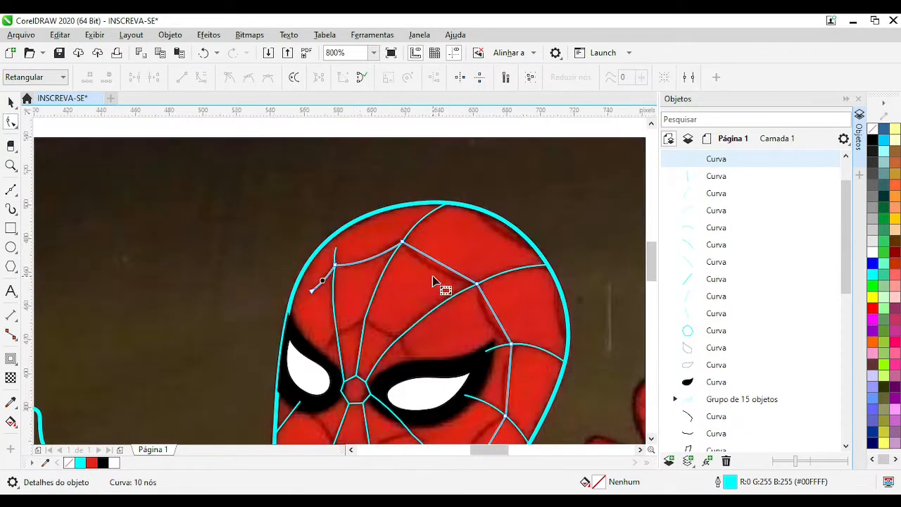
Bend the web ring's segments on the upper-right forehead and beside the right-hand eye inward to follow the image
scroll(434, 278, "up", 2)
left_click_drag(354, 266, 326, 316)
scroll(331, 284, "down", 2)
scroll(397, 317, "up", 2)
scroll(326, 316, "down", 2)
left_click_drag(296, 274, 274, 274)
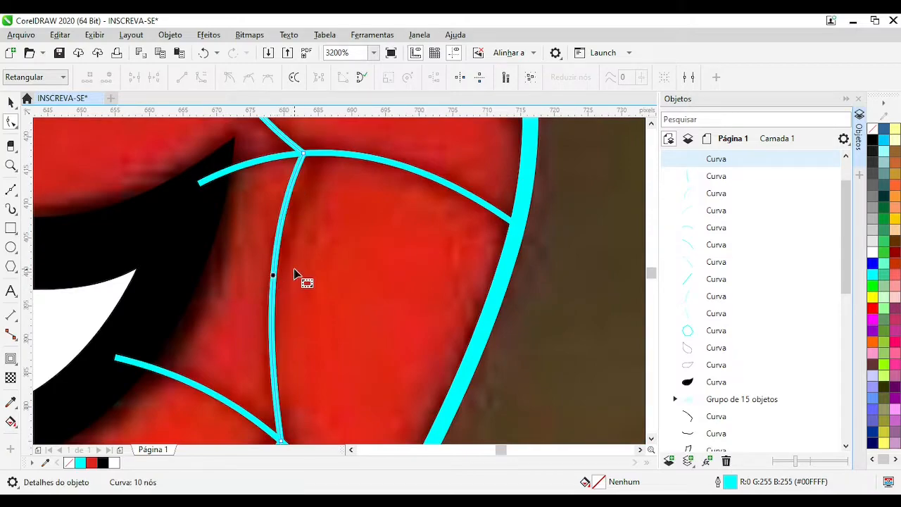
scroll(290, 163, "down", 1)
left_click_drag(346, 276, 353, 276)
scroll(354, 276, "down", 1)
scroll(327, 322, "up", 2)
left_click_drag(354, 220, 339, 217)
scroll(339, 221, "down", 2)
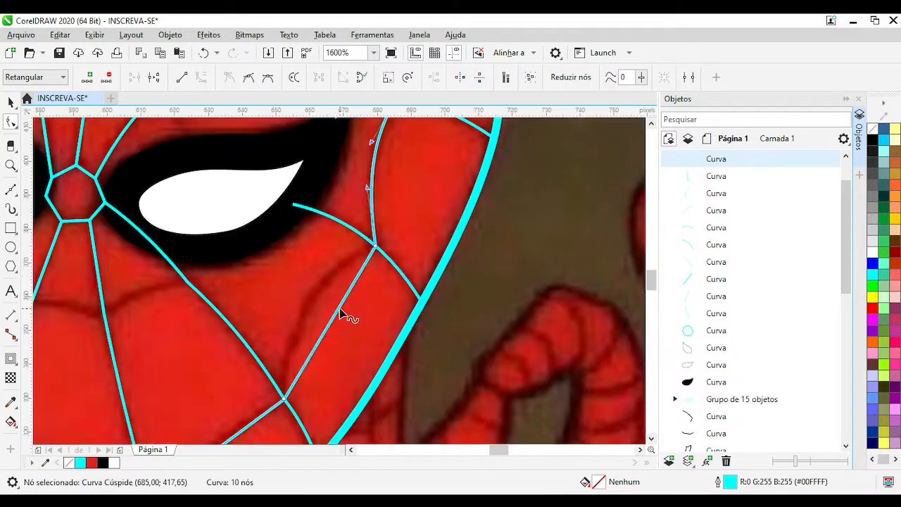
Curve the web ring's segments across the right cheek, chin and lower left of the mask toward the center
left_click(342, 312)
scroll(337, 295, "up", 1)
left_click_drag(180, 342, 183, 332)
scroll(183, 331, "down", 1)
scroll(215, 259, "up", 1)
left_click_drag(317, 306, 325, 302)
scroll(326, 302, "down", 1)
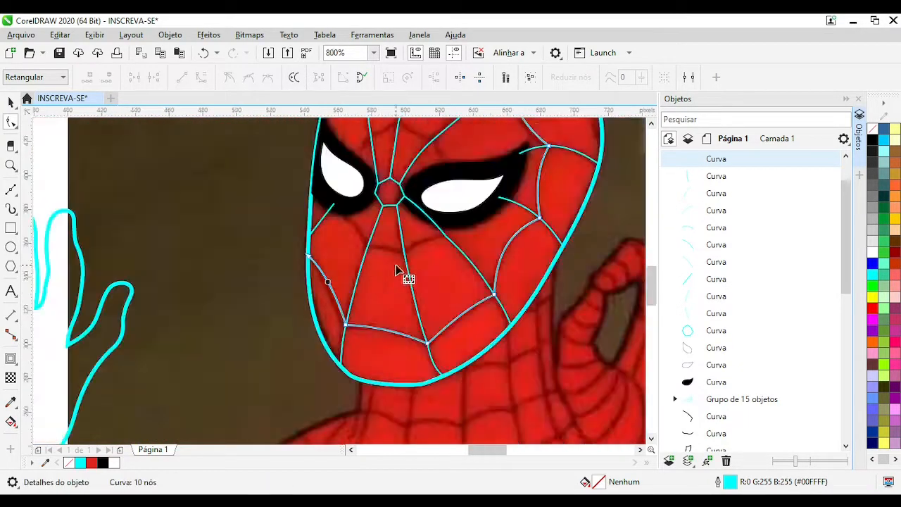
Bend the web ring's short segment on the left forehead and activate the line-drawing tool for another web line
scroll(340, 327, "up", 1)
left_click(349, 273)
left_click_drag(305, 174, 302, 176)
scroll(303, 176, "down", 1)
scroll(401, 248, "up", 1)
left_click(10, 189)
scroll(392, 190, "down", 1)
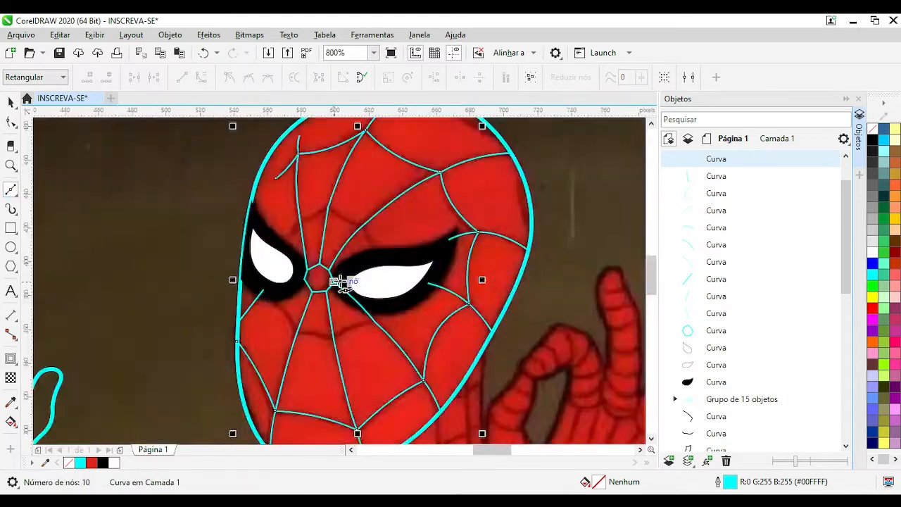
Trace the web strand just below the mask's eyes with straight segments meeting the radial web lines
scroll(313, 324, "up", 1)
left_click(235, 209)
left_click(302, 292)
left_click(374, 306)
scroll(376, 306, "down", 1)
scroll(336, 286, "up", 1)
left_click(292, 312)
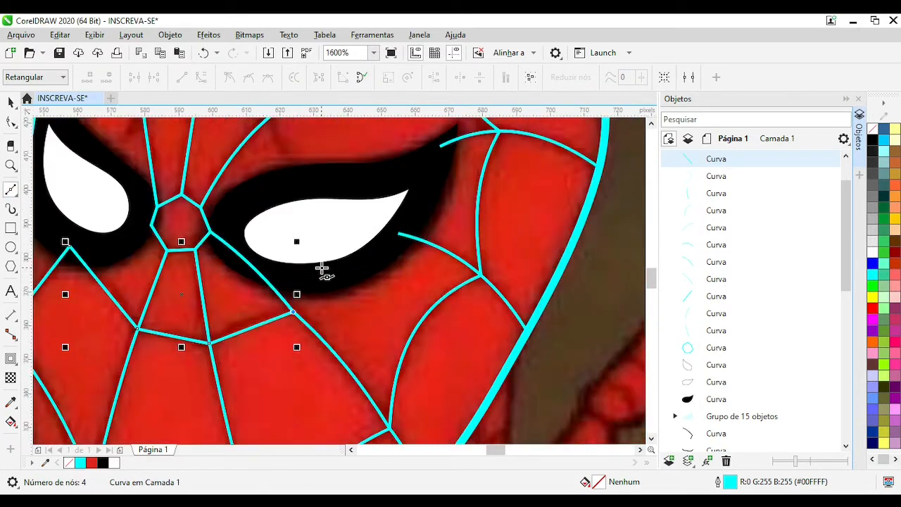
Convert the strand below the eyes to curves and bend its segments to follow the reference web
left_click(197, 71)
scroll(102, 286, "up", 1)
left_click_drag(340, 286, 354, 276)
left_click_drag(498, 385, 503, 378)
scroll(503, 379, "down", 2)
scroll(382, 272, "up", 1)
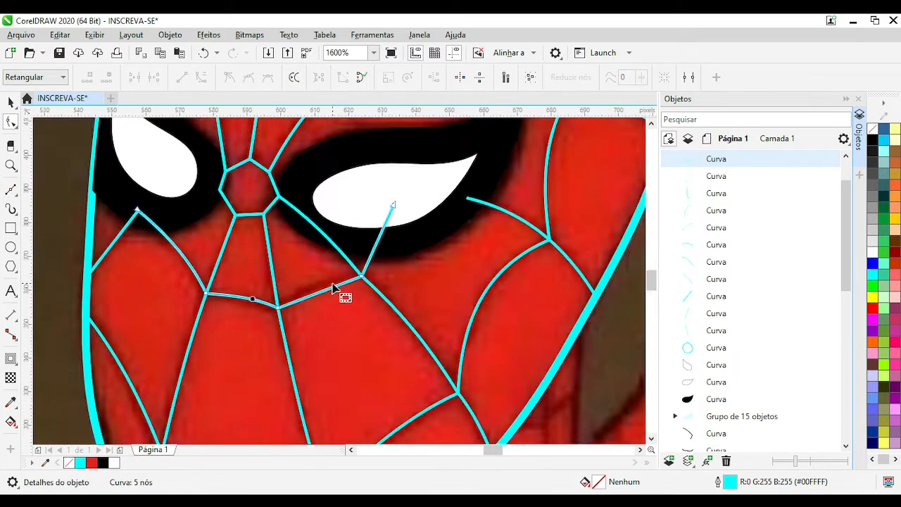
left_click_drag(375, 234, 375, 232)
Trace the web strand above the nose and between the eyes with straight segments across the radial lines
scroll(375, 233, "down", 2)
scroll(369, 174, "up", 2)
left_click(10, 190)
left_click(215, 269)
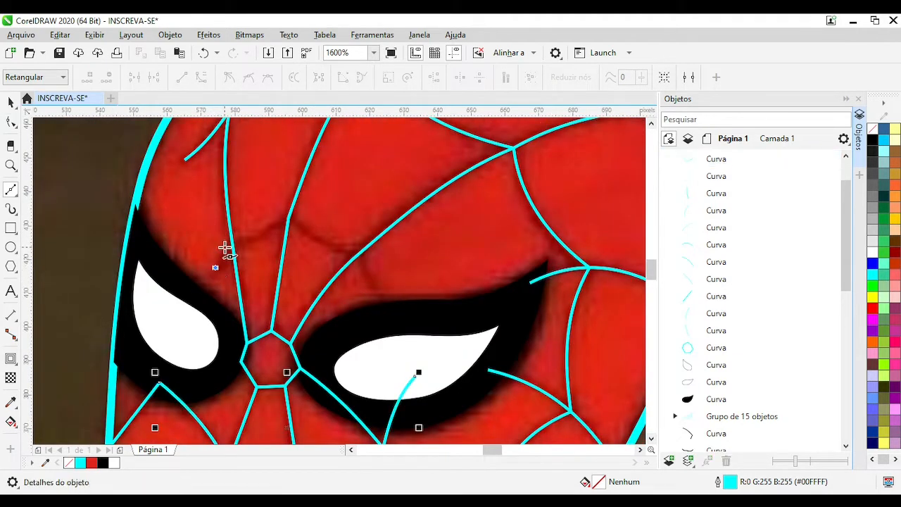
left_click(233, 244)
Convert all segments of the strand above the eyes to curves and bend them along the reference web
double_click(11, 123)
left_click(198, 77)
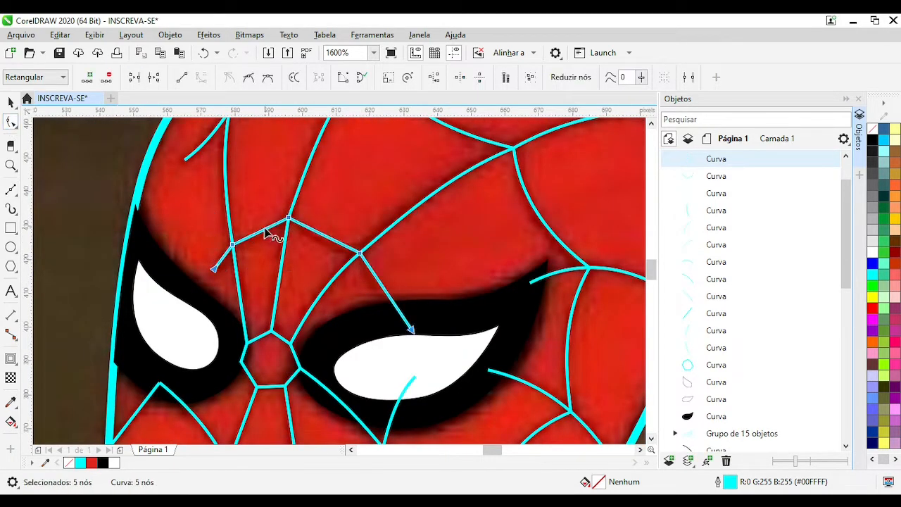
left_click_drag(261, 231, 266, 237)
scroll(295, 191, "up", 1)
left_click_drag(345, 276, 341, 287)
left_click_drag(154, 320, 158, 328)
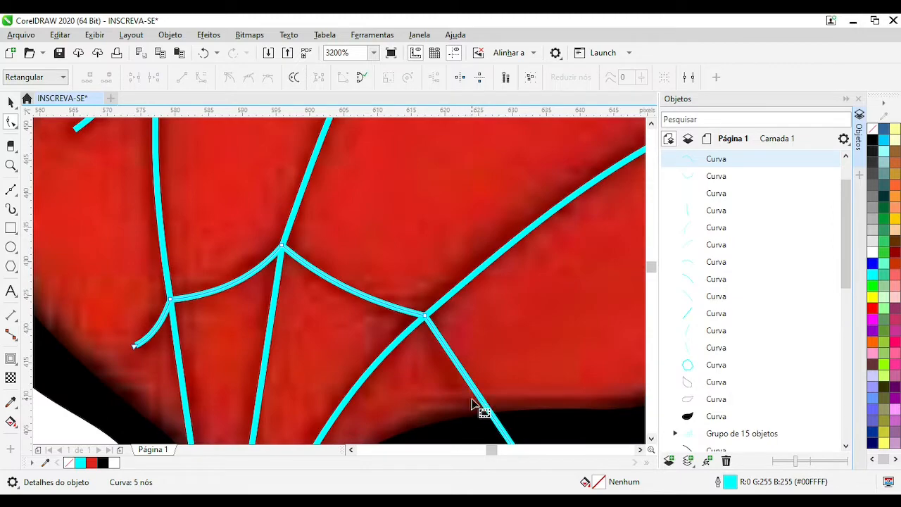
scroll(471, 403, "down", 2)
Select the eyes together with the web strands around them and move them off the page
key("space")
scroll(339, 280, "down", 1)
scroll(344, 287, "up", 1)
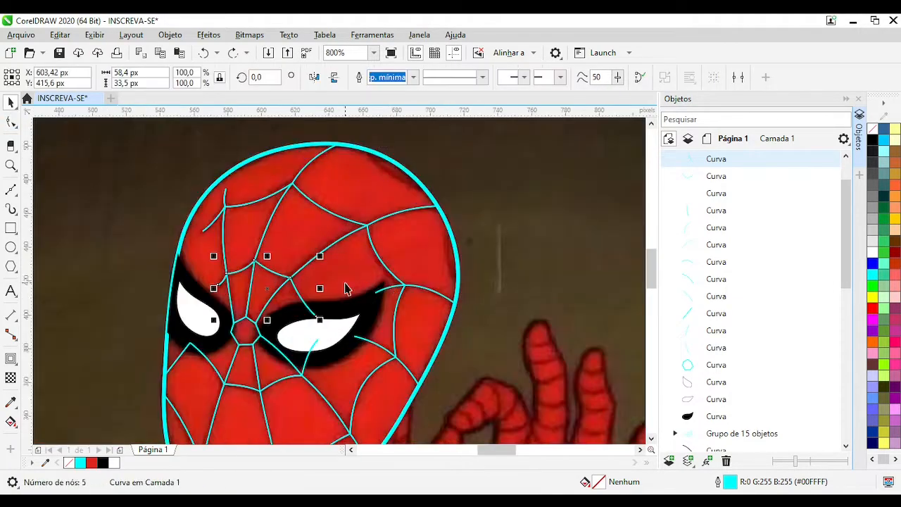
scroll(449, 360, "down", 2)
scroll(294, 276, "up", 1)
left_click_drag(257, 224, 450, 310)
scroll(430, 297, "down", 2)
left_click_drag(324, 275, 489, 277)
scroll(482, 283, "up", 2)
left_click(340, 283)
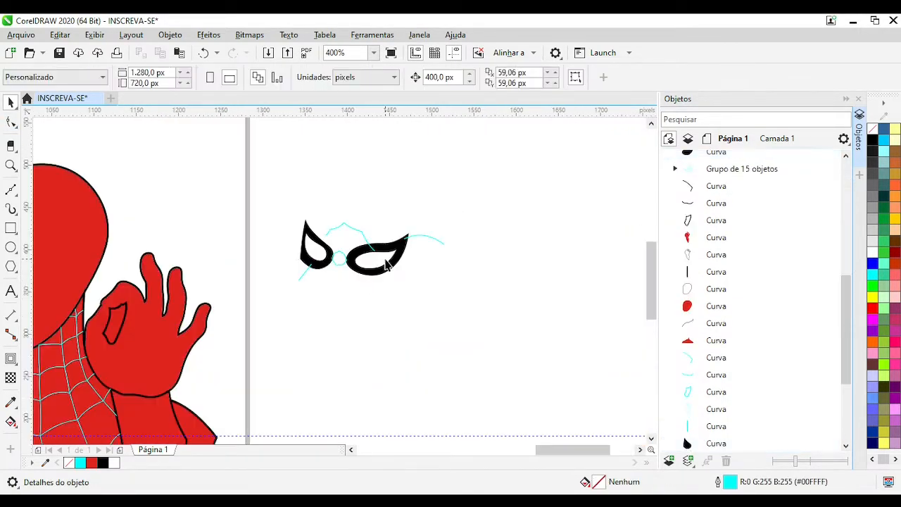
Separate the web strands from the eyes and move the strands back onto the reference mask
left_click(316, 255)
key("Right")
key("Right")
left_click_drag(450, 317, 286, 213)
scroll(290, 259, "down", 2)
key("Left")
key("Left")
Move the eyes onto the red vector head and group their four shapes
left_click_drag(518, 226, 412, 324)
key("Left")
key("Left")
key("Left")
key("ctrl+g")
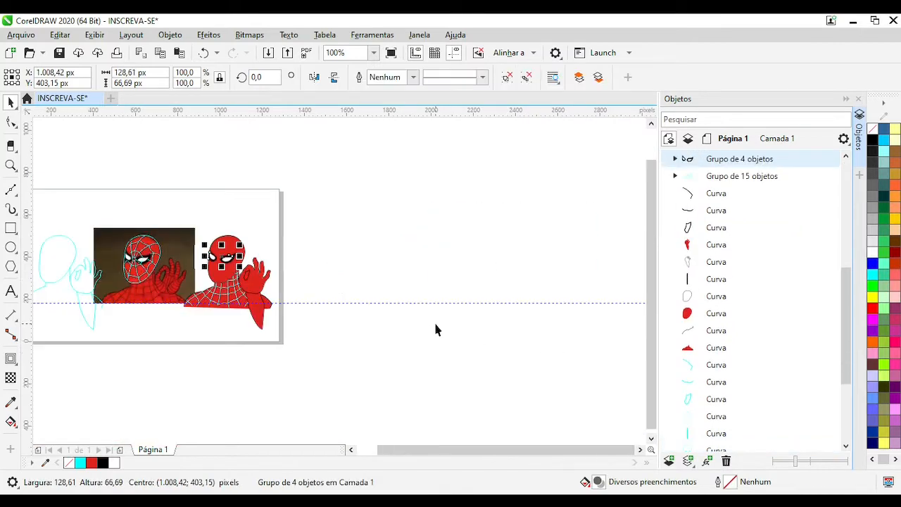
Group the traced web strands on the reference mask and move the group onto the red vector head
scroll(338, 253, "up", 1)
left_click(345, 239)
left_click_drag(416, 376, 416, 377)
key("ctrl+g")
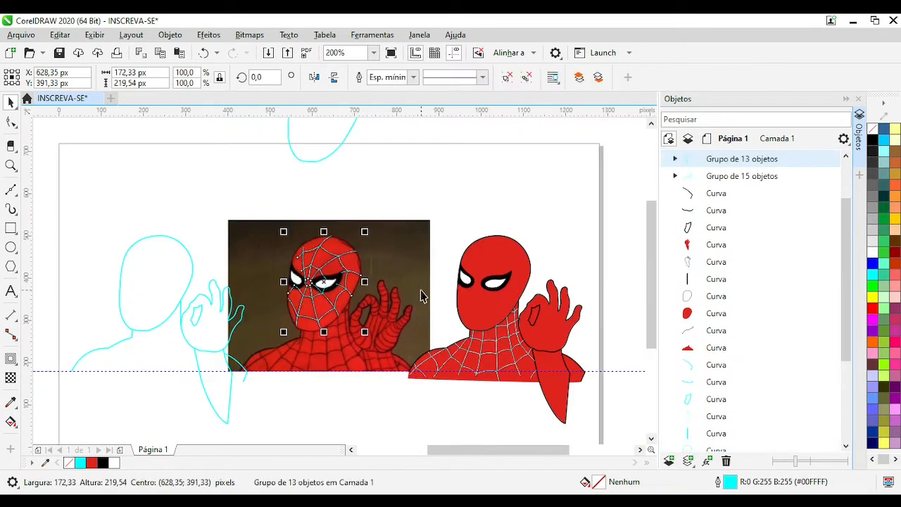
key("Right")
scroll(495, 284, "up", 1)
scroll(340, 283, "down", 1)
key("Escape")
Place duplicates of the cyan hand-and-arm outline and its wrist line over the hand in the reference image
left_click_drag(317, 351, 418, 277)
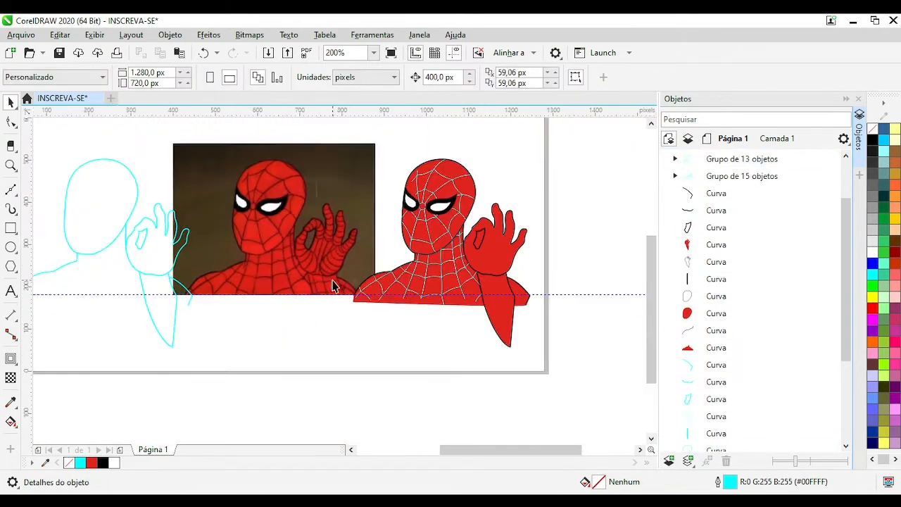
left_click(164, 280)
key("ctrl+d")
scroll(325, 294, "up", 1)
scroll(240, 200, "down", 1)
left_click(233, 279)
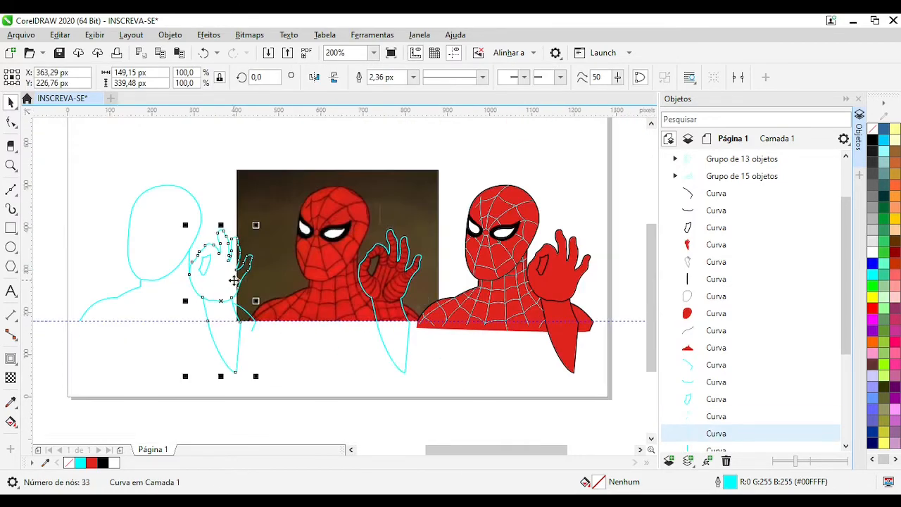
left_click(211, 308)
left_click(214, 301)
key("ctrl+d")
scroll(391, 291, "up", 1)
left_click_drag(217, 136, 426, 440)
scroll(125, 207, "down", 1)
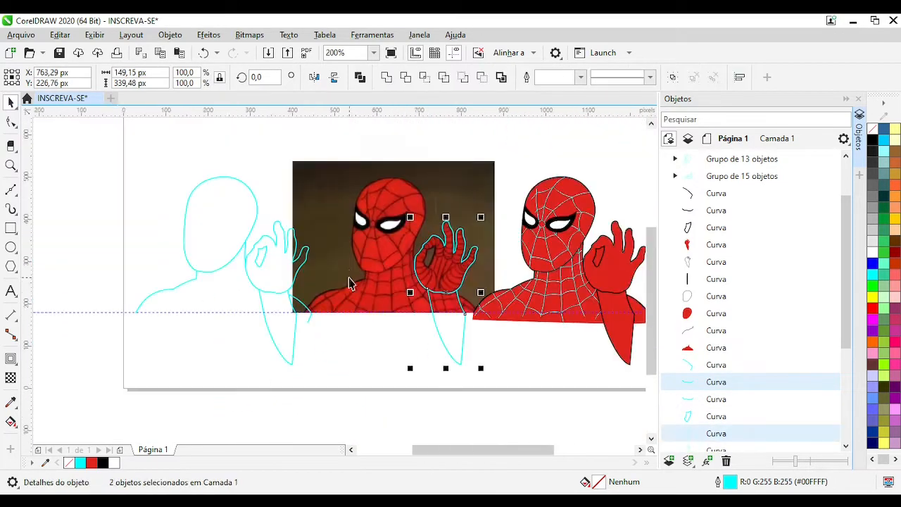
Duplicate the finger-gap outline onto the reference hand and group it with the duplicated hand outline and wrist line
scroll(349, 271, "up", 1)
left_click(176, 246)
key("ctrl+d")
scroll(558, 336, "down", 1)
left_click(343, 334, "shift")
left_click(326, 276, "shift")
key("ctrl+g")
scroll(322, 275, "up", 2)
Trace the first lengthwise web strand on the forearm with straight segments, from the wrist line to below the reference image
key("space")
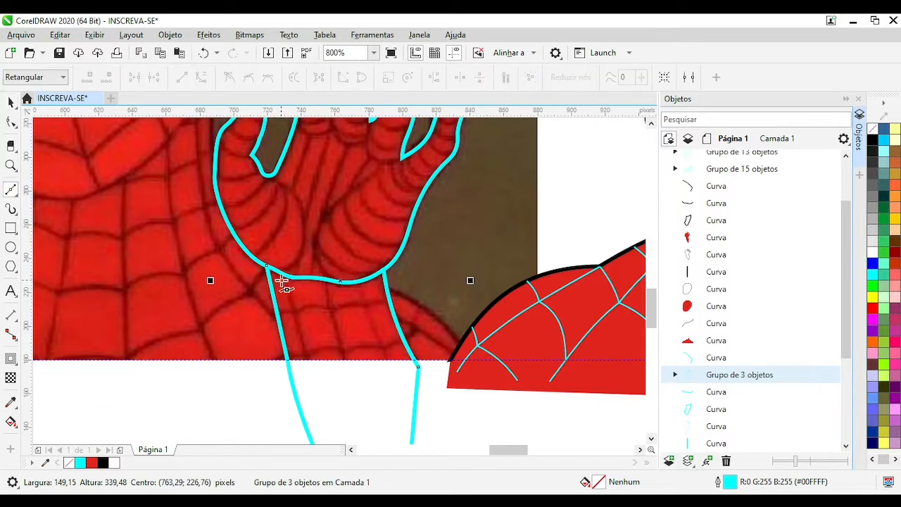
scroll(265, 298, "up", 1)
left_click(312, 251)
left_click(328, 323)
left_click(353, 408)
scroll(355, 417, "down", 1)
scroll(359, 427, "up", 1)
left_click(355, 335)
Bend the first forearm strand's segments into smooth curves that follow the reference web
scroll(305, 312, "down", 1)
key("F10")
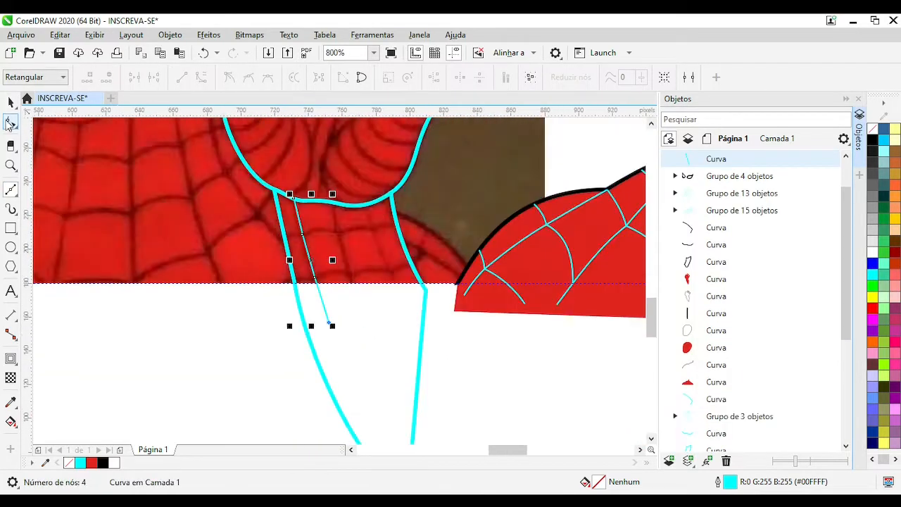
scroll(311, 251, "up", 1)
left_click(338, 299)
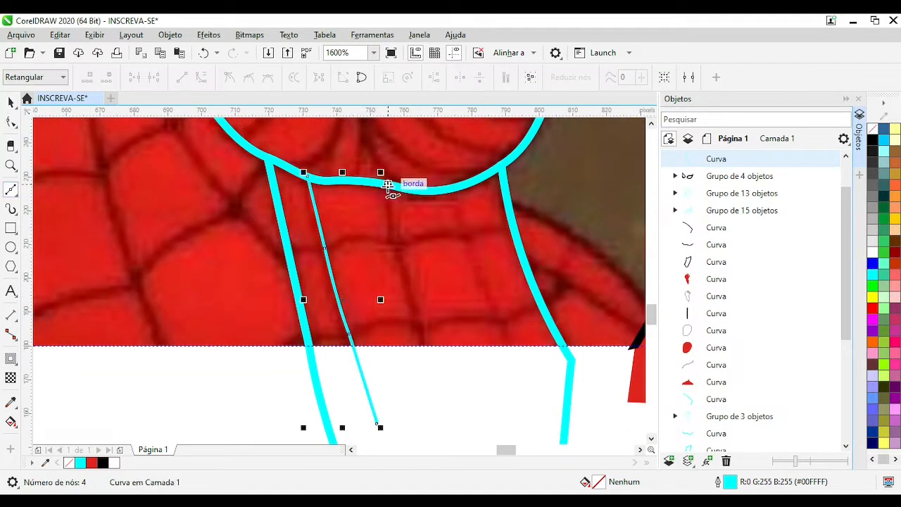
Trace a second lengthwise web strand down the middle of the forearm, starting at the wrist line
left_click(388, 185)
left_click(400, 247)
left_click(424, 322)
left_click(440, 387)
Convert the middle forearm strand's segments to curves and bend its first and last segments
double_click(11, 122)
left_click(201, 77)
scroll(395, 220, "up", 1)
left_click(340, 287)
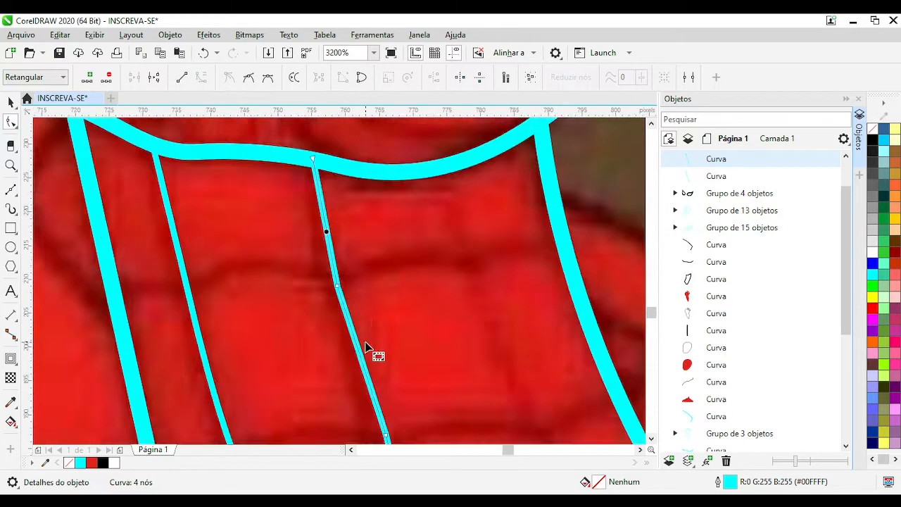
scroll(366, 345, "down", 2)
scroll(338, 296, "up", 1)
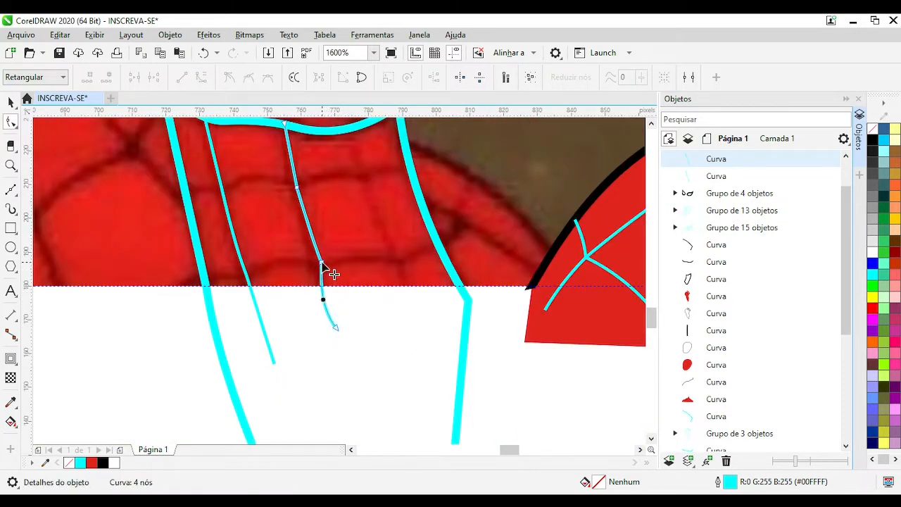
Refine the bends of the middle forearm strand's upper segments to match the reference web
left_click_drag(323, 265, 355, 245)
scroll(342, 292, "down", 1)
scroll(363, 331, "up", 2)
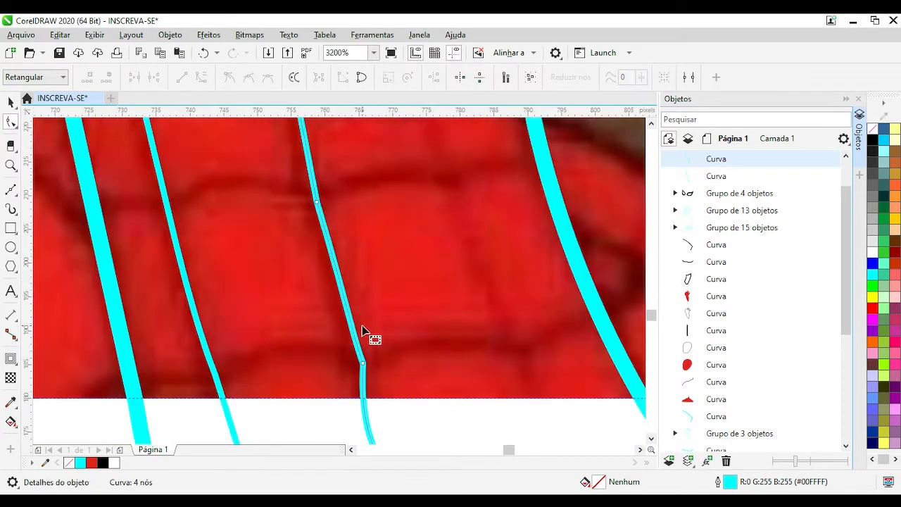
scroll(353, 343, "down", 2)
scroll(351, 306, "up", 2)
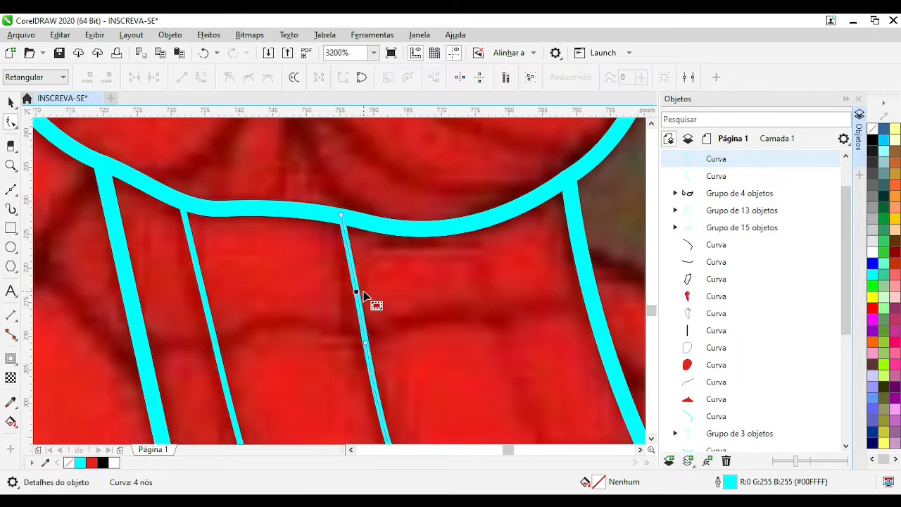
left_click_drag(356, 303, 350, 297)
scroll(347, 291, "down", 3)
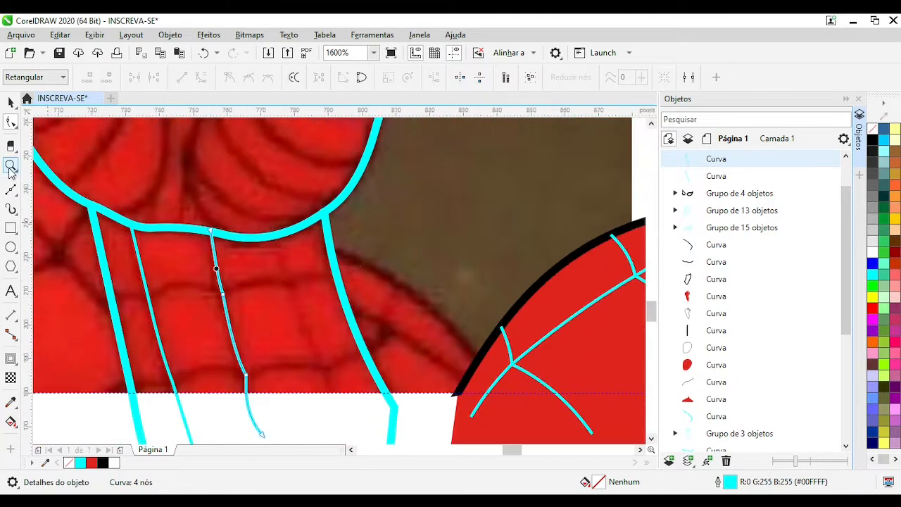
Trace a third lengthwise web strand from the wrist line, between the middle strand and the forearm's outer edge
left_click_drag(272, 230, 332, 373)
scroll(448, 310, "down", 1)
left_click_drag(417, 381, 344, 259)
Convert the third forearm strand to curves and bend its segments along the reference web
left_click(202, 78)
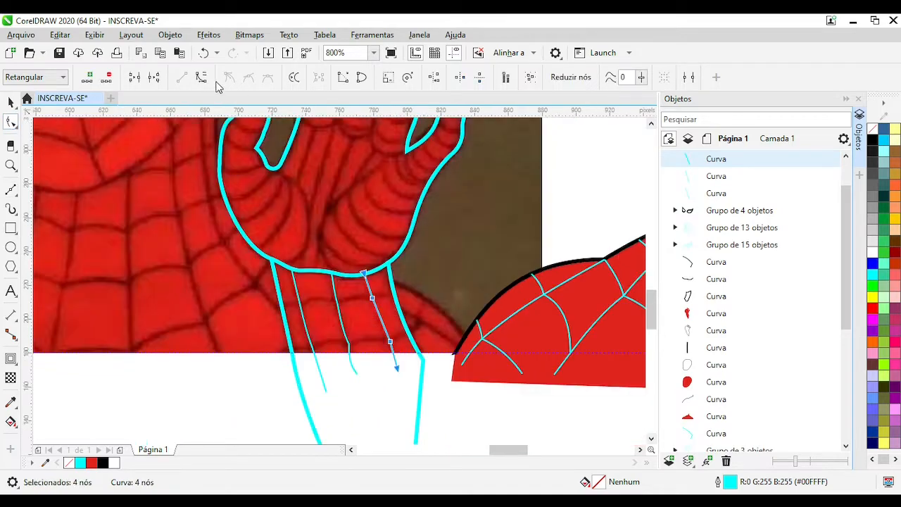
scroll(377, 314, "up", 3)
left_click_drag(373, 323, 368, 329)
scroll(380, 419, "down", 1)
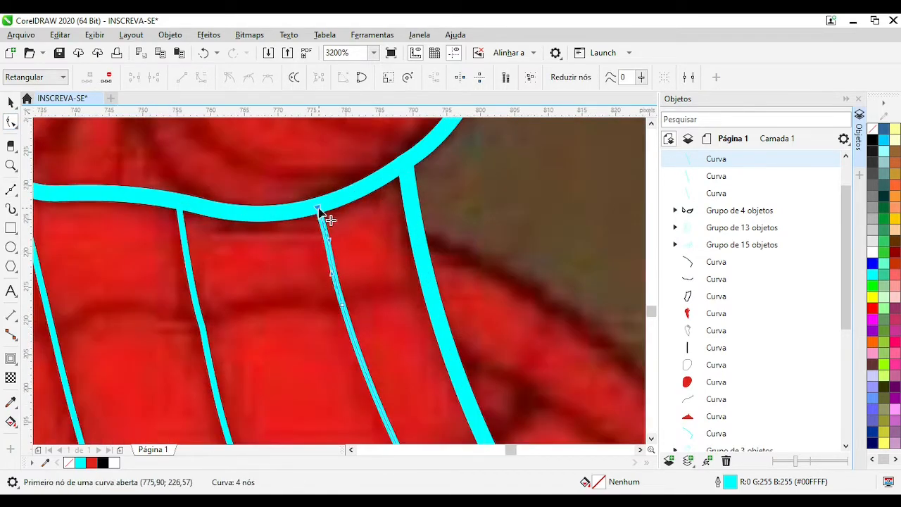
scroll(329, 242, "down", 2)
scroll(336, 283, "up", 1)
Trace the upper crosswise web strand from one forearm edge to the other, through the three lengthwise strands
key("F5")
scroll(368, 282, "down", 2)
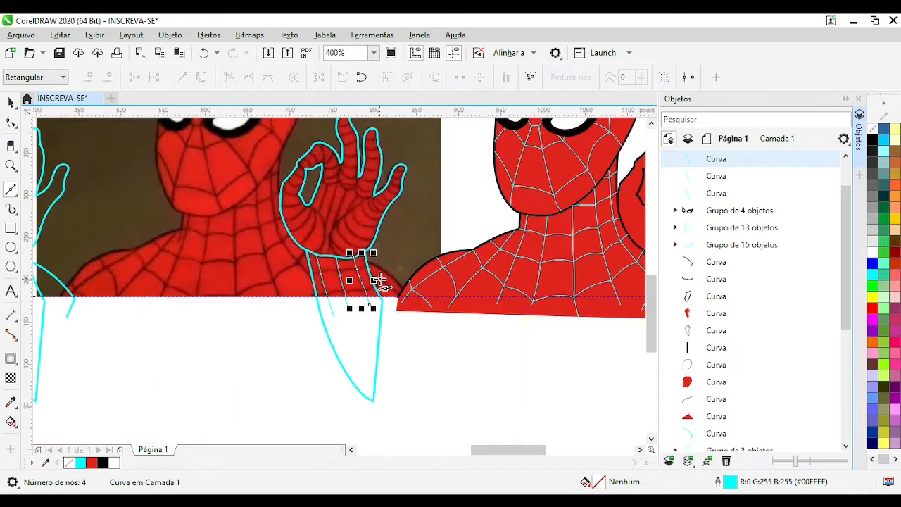
scroll(316, 274, "up", 3)
left_click(264, 288)
left_click(335, 277)
left_click(488, 278)
scroll(487, 277, "down", 1)
scroll(394, 271, "up", 1)
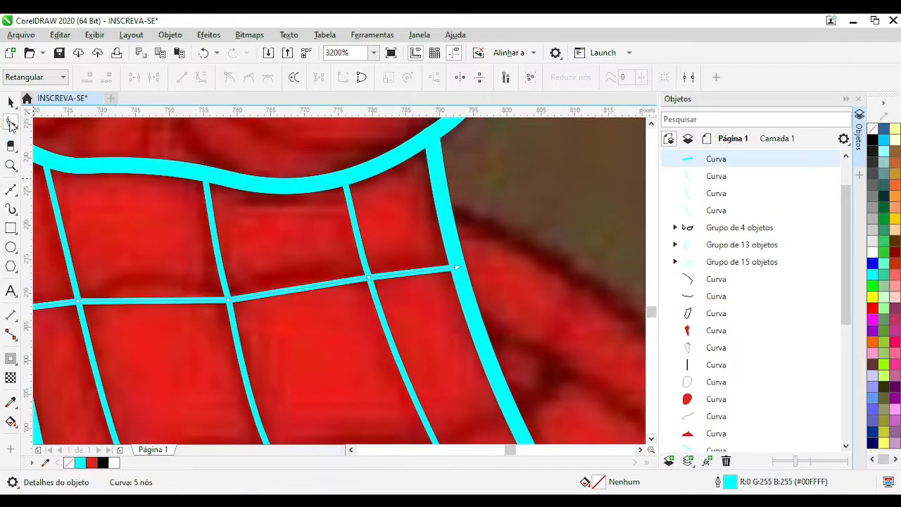
Convert the upper crosswise forearm strand to curves and arch its segments between the lengthwise strands
double_click(11, 124)
left_click(201, 77)
scroll(162, 300, "up", 1)
left_click_drag(341, 283, 337, 237)
left_click_drag(101, 292, 97, 283)
scroll(74, 302, "down", 1)
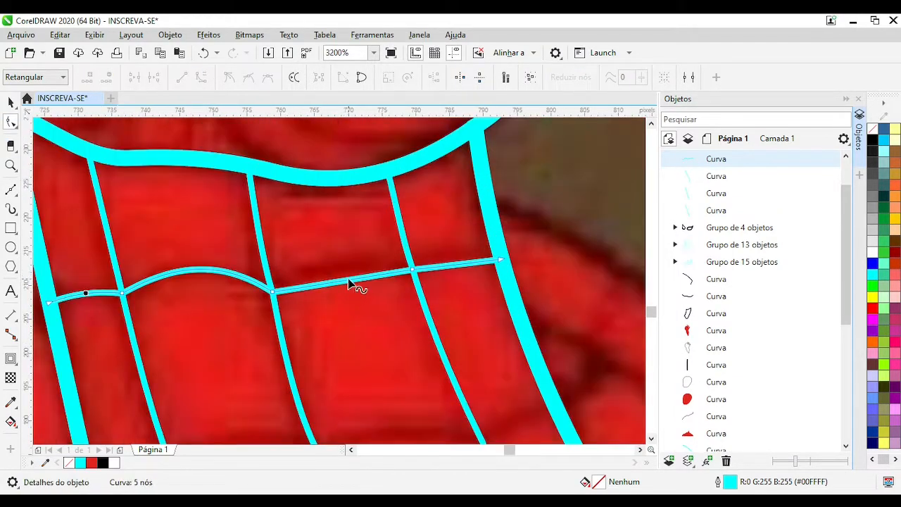
left_click_drag(449, 259, 449, 258)
scroll(256, 240, "down", 1)
Trace a lower crosswise web strand across the forearm near the bottom edge of the reference image
left_click(11, 190)
scroll(189, 415, "up", 1)
left_click(156, 303)
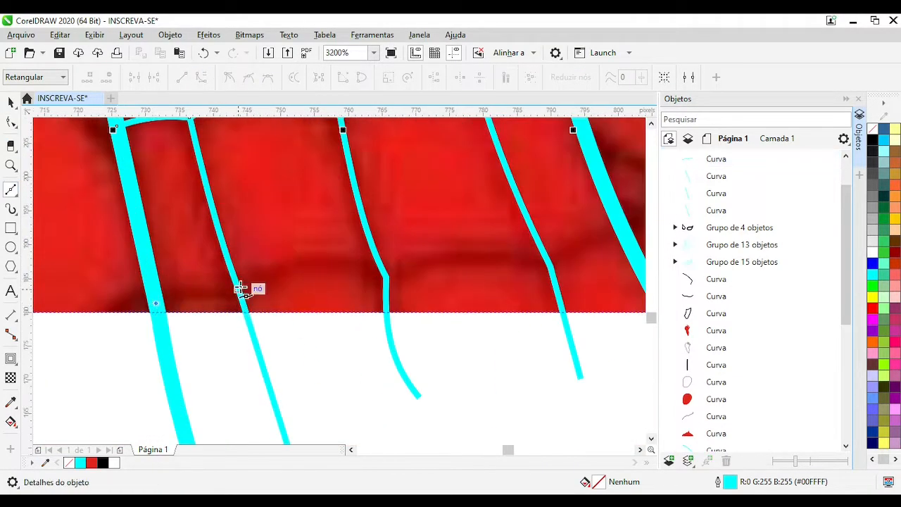
left_click(238, 289)
left_click(383, 272)
left_click(550, 267)
scroll(601, 261, "down", 1)
scroll(346, 267, "up", 2)
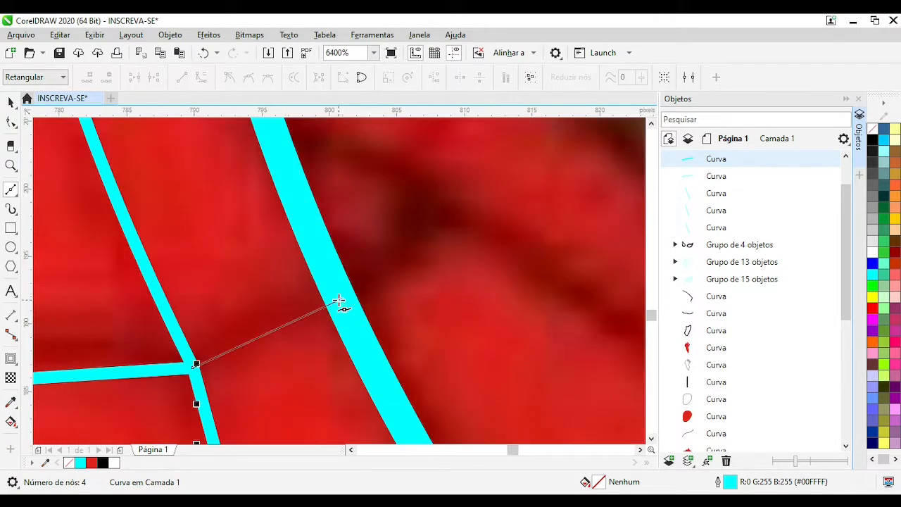
left_click(341, 298)
scroll(354, 303, "down", 1)
Convert the lower crosswise forearm strand to curves and arch its segments to match the reference web
double_click(11, 123)
left_click(201, 77)
scroll(287, 290, "up", 1)
left_click(349, 292)
scroll(344, 289, "down", 1)
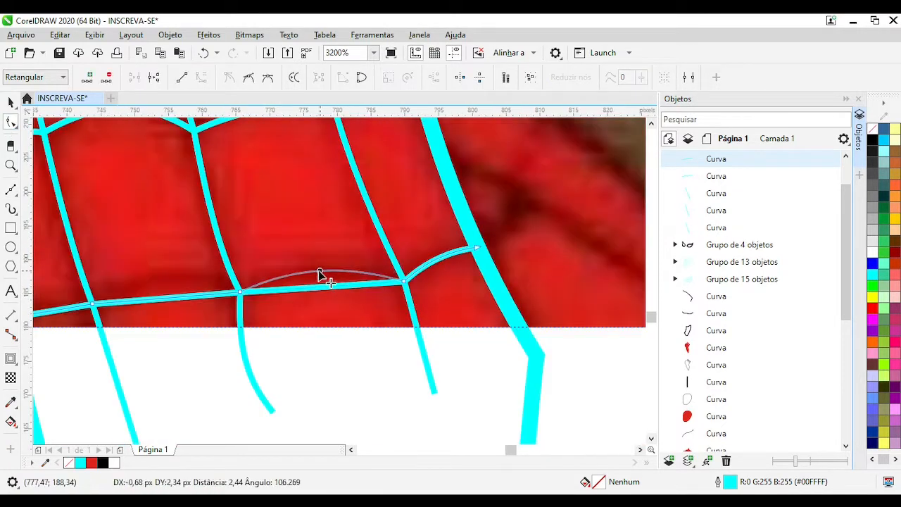
left_click_drag(319, 274, 321, 285)
scroll(331, 285, "up", 2)
key("ctrl+z")
scroll(352, 276, "down", 5)
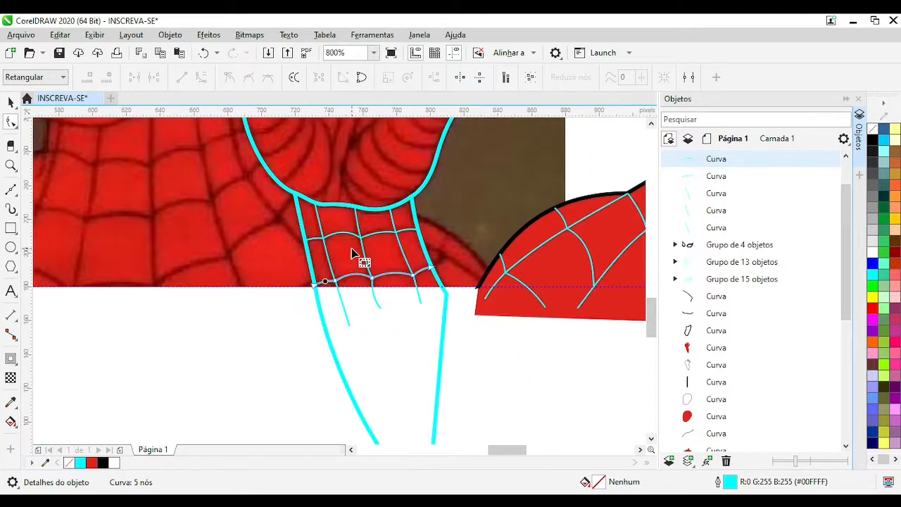
Group the five forearm web strands and move the group onto the red vector arm
key("space")
left_click_drag(421, 382, 273, 238)
scroll(315, 253, "up", 2)
scroll(351, 283, "down", 2)
key("ctrl+g")
key("Right")
scroll(324, 282, "down", 1)
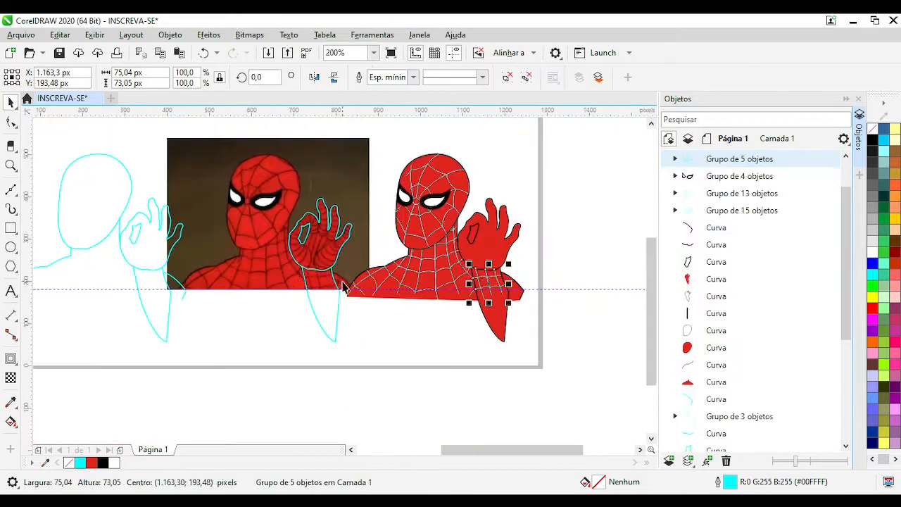
scroll(549, 281, "up", 2)
scroll(345, 284, "down", 3)
scroll(338, 285, "up", 3)
left_click(339, 287)
scroll(343, 235, "down", 2)
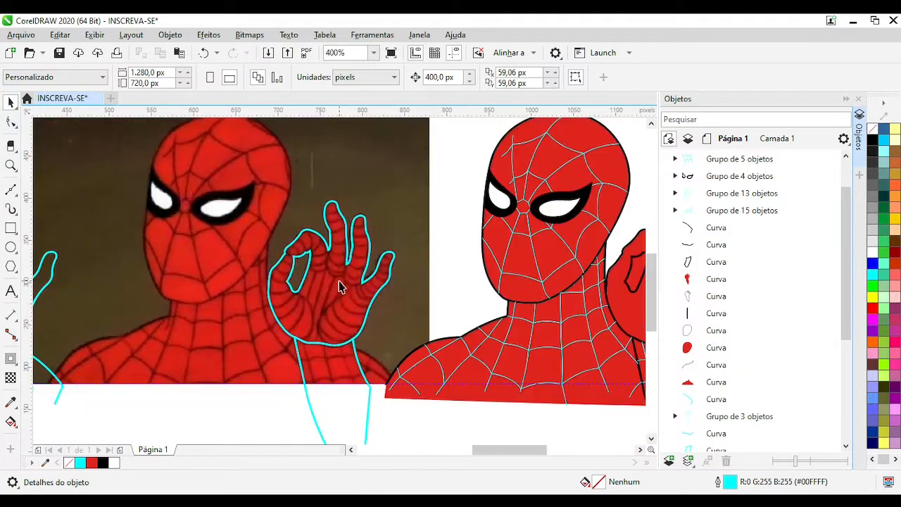
scroll(342, 291, "up", 1)
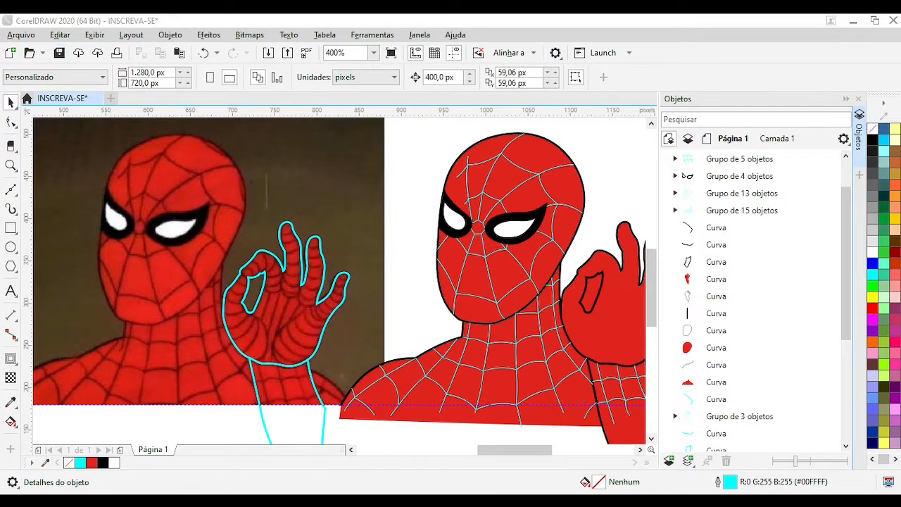
scroll(541, 315, "down", 1)
scroll(440, 269, "up", 1)
left_click(348, 274)
scroll(348, 276, "up", 1)
left_click_drag(360, 282, 357, 319)
key("ctrl+z")
scroll(357, 321, "down", 2)
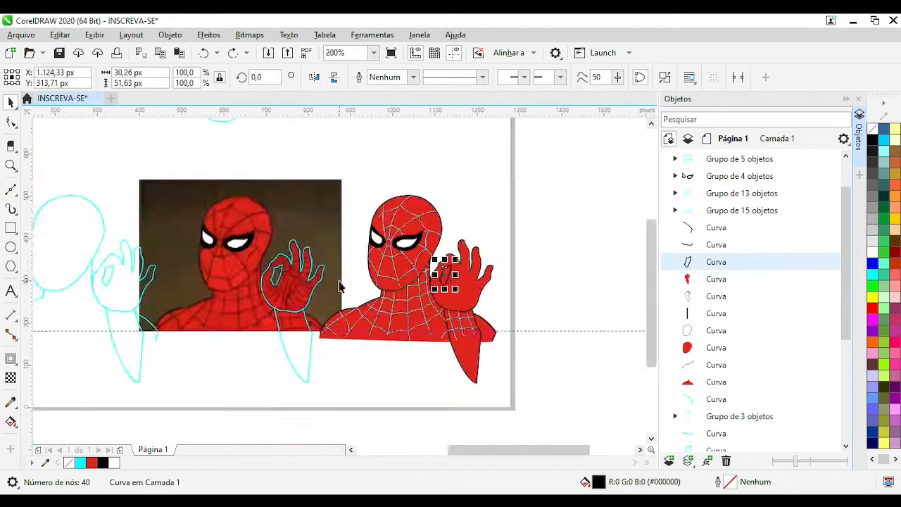
scroll(340, 284, "up", 1)
scroll(544, 261, "up", 2)
scroll(342, 282, "down", 1)
scroll(309, 323, "down", 1)
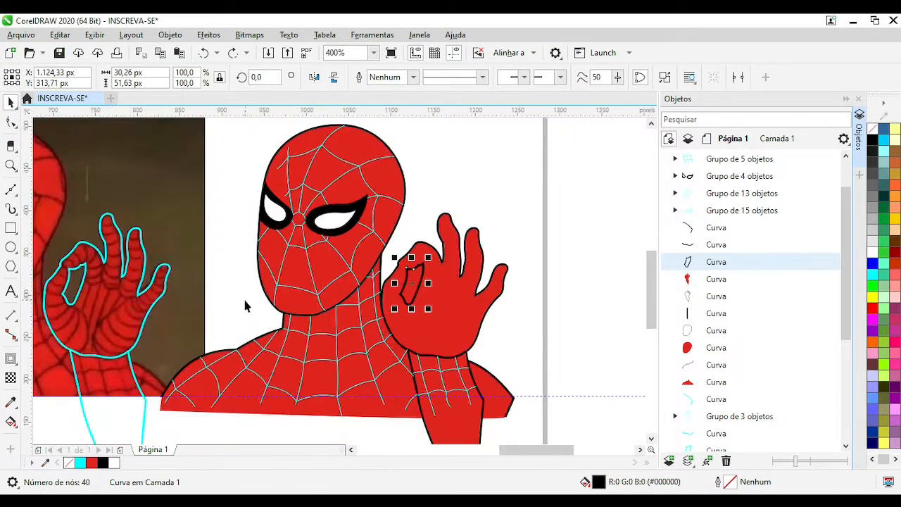
scroll(246, 305, "down", 1)
scroll(204, 301, "up", 1)
left_click_drag(196, 246, 247, 190)
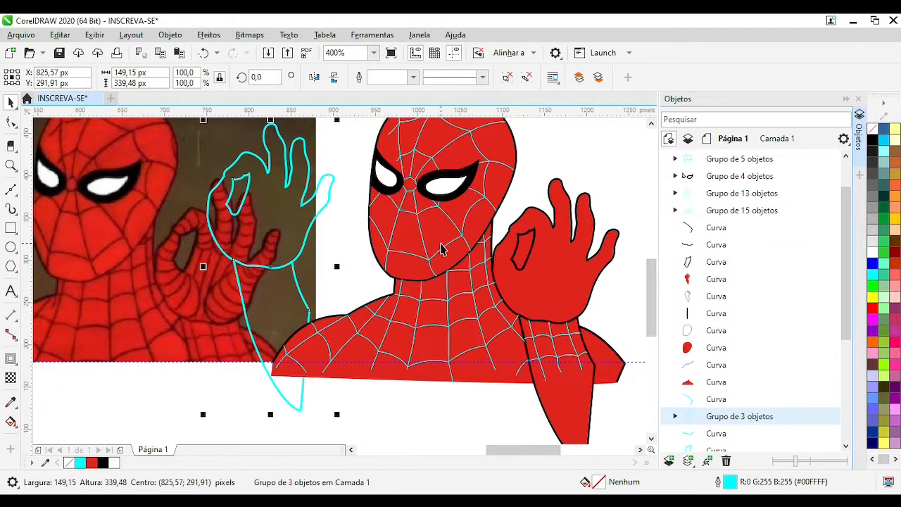
key("ctrl+z")
Trim the red hand fill with the black thumb-opening outline and break the trimmed fill apart into separate curves
scroll(589, 233, "up", 2)
left_click(358, 231)
left_click(355, 183, "shift")
left_click(406, 77)
key("Escape")
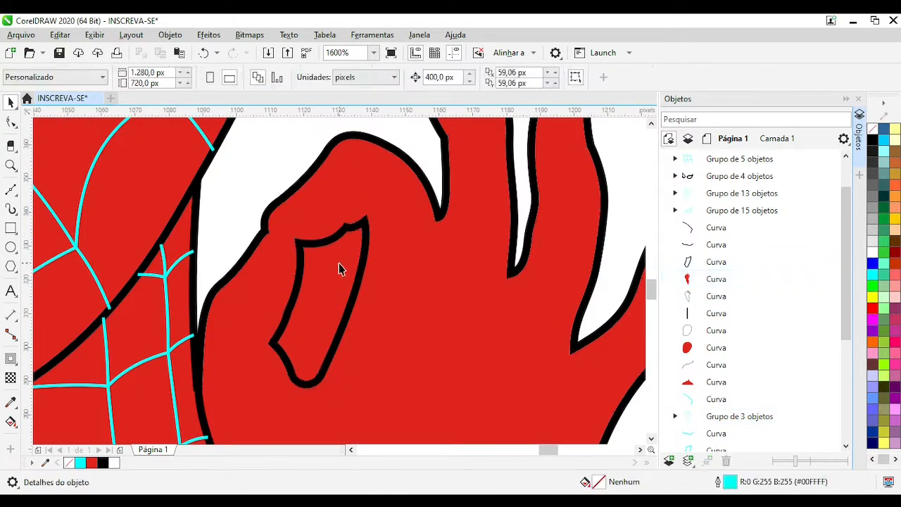
left_click_drag(340, 267, 356, 272)
key("ctrl+z")
key("ctrl+k")
left_click(344, 299)
scroll(341, 243, "up", 2)
scroll(325, 220, "down", 4)
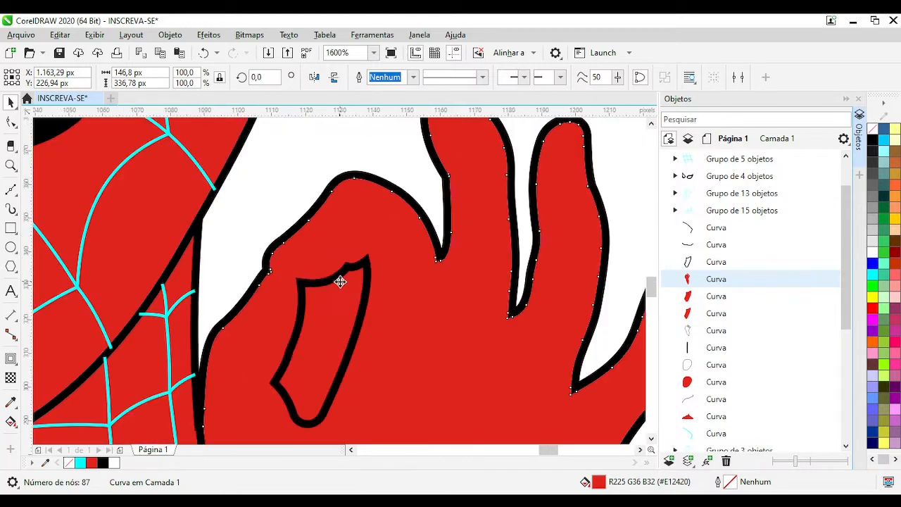
Nudge the red arm fill off the page and delete one of the two loose red thumb-opening pieces
key("Right")
left_click(334, 292)
key("Right")
left_click(334, 289)
key("Delete")
scroll(330, 288, "down", 1)
scroll(188, 267, "up", 1)
left_click(332, 278)
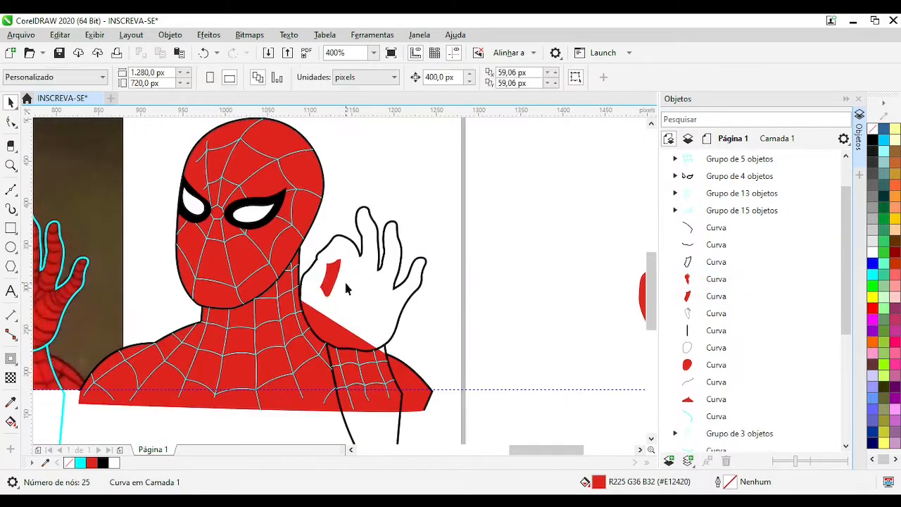
Place the remaining red opening piece on the off-page arm fill and keep the black opening outline on the figure
scroll(288, 279, "down", 2)
left_click_drag(356, 244, 491, 373)
scroll(388, 294, "up", 1)
left_click_drag(370, 278, 410, 254)
key("ctrl+z")
left_click(207, 266)
key("Delete")
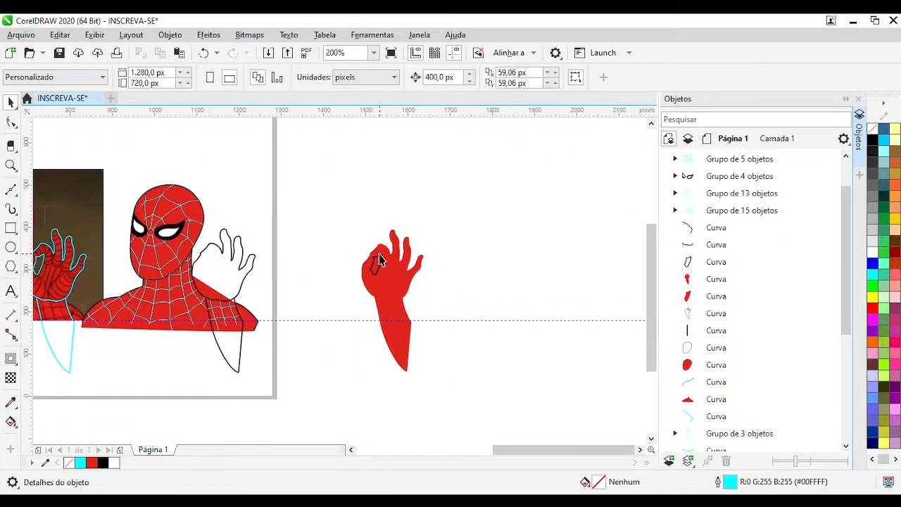
scroll(379, 255, "up", 3)
left_click(324, 271)
key("Left")
Cut the small thumb-opening shape into the off-page red arm fill
scroll(322, 268, "down", 2)
left_click_drag(266, 213, 504, 437)
scroll(342, 167, "up", 2)
left_click(204, 173)
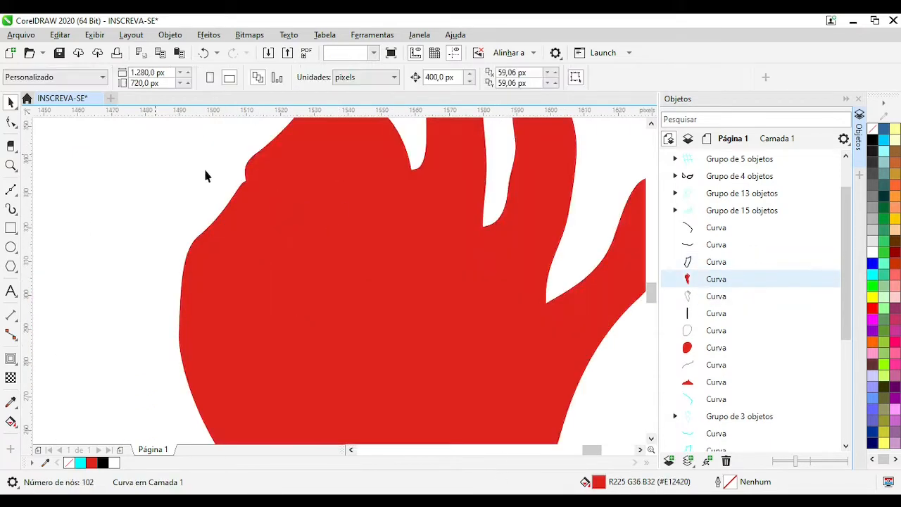
Fill the separate thumb-opening piece on the off-page hand with white and bring it to the front
scroll(336, 287, "down", 2)
left_click(382, 323)
left_click_drag(383, 324, 551, 295)
key("ctrl+z")
left_click_drag(457, 427, 457, 428)
left_click(872, 252)
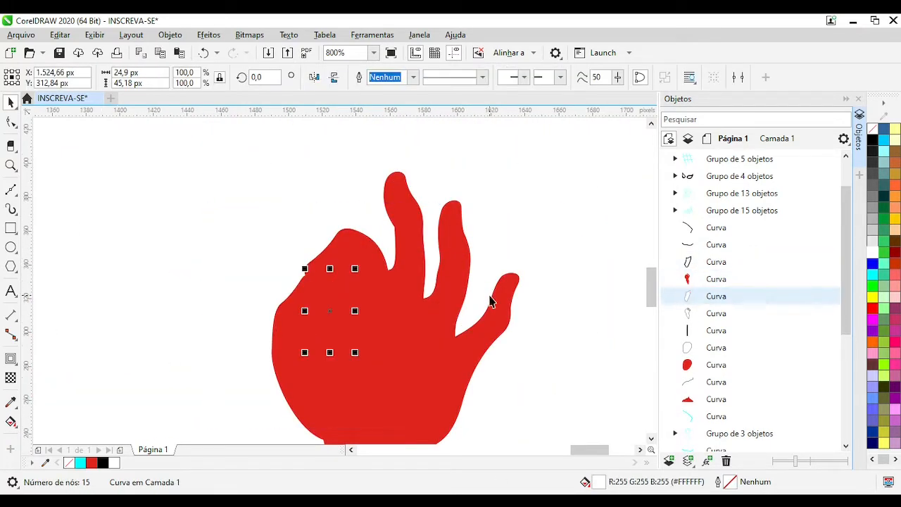
key("shift+Page_Up")
Try to adjust a node on the upper edge of the white thumb-opening piece with the Shape tool
scroll(327, 282, "up", 3)
left_click(10, 122)
left_click_drag(383, 246, 393, 285)
scroll(402, 287, "down", 5)
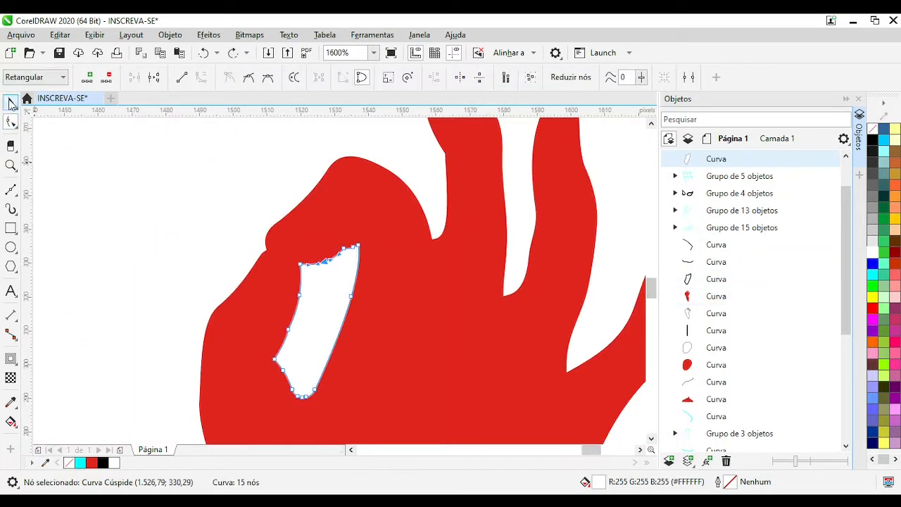
key("space")
scroll(442, 335, "down", 5)
key("Right")
key("Right")
key("Down")
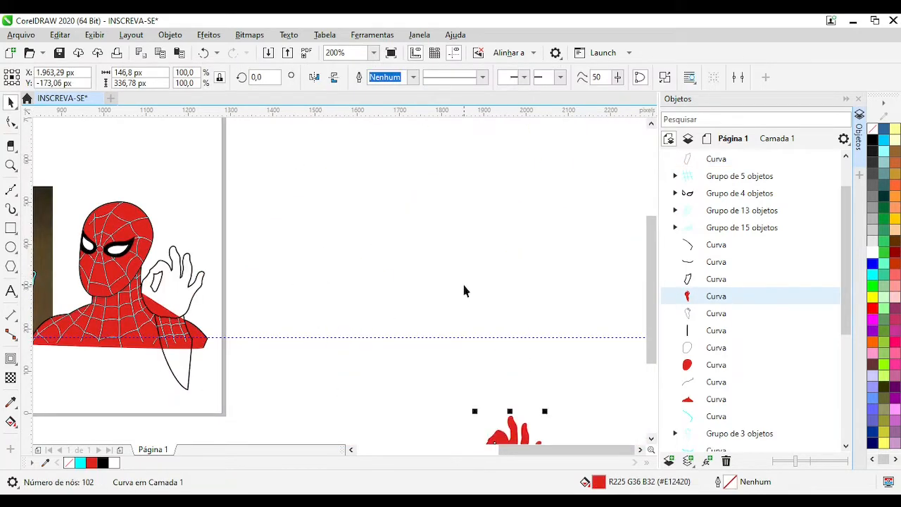
key("Up")
scroll(503, 275, "up", 1)
scroll(333, 282, "down", 2)
key("ctrl+z")
key("ctrl+z")
key("ctrl+z")
scroll(238, 299, "up", 2)
left_click_drag(306, 248, 285, 286)
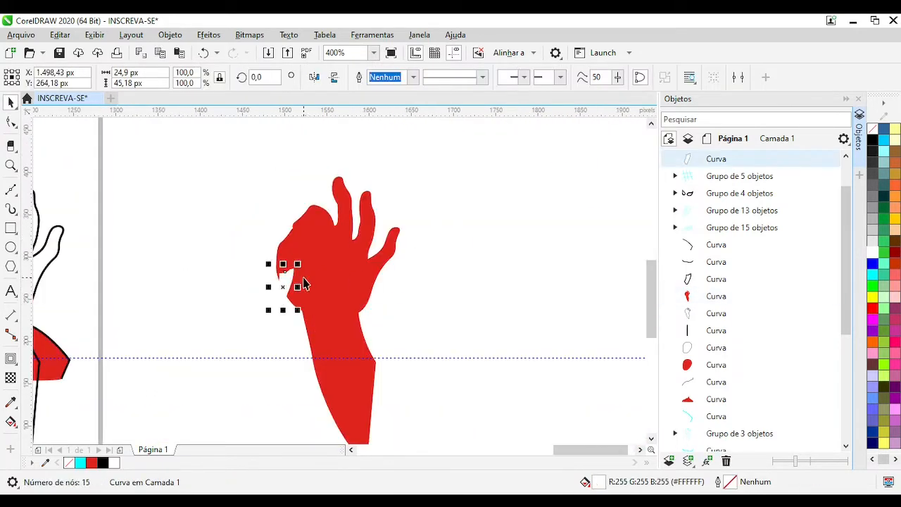
key("ctrl+z")
key("ctrl+z")
scroll(322, 271, "down", 1)
key("ctrl+shift+z")
left_click_drag(360, 269, 396, 234)
key("shift+F9")
key("shift+F9")
Delete all nodes of the thumb-opening contour from the off-page red arm fill
left_click(381, 274)
key("F10")
scroll(413, 254, "up", 1)
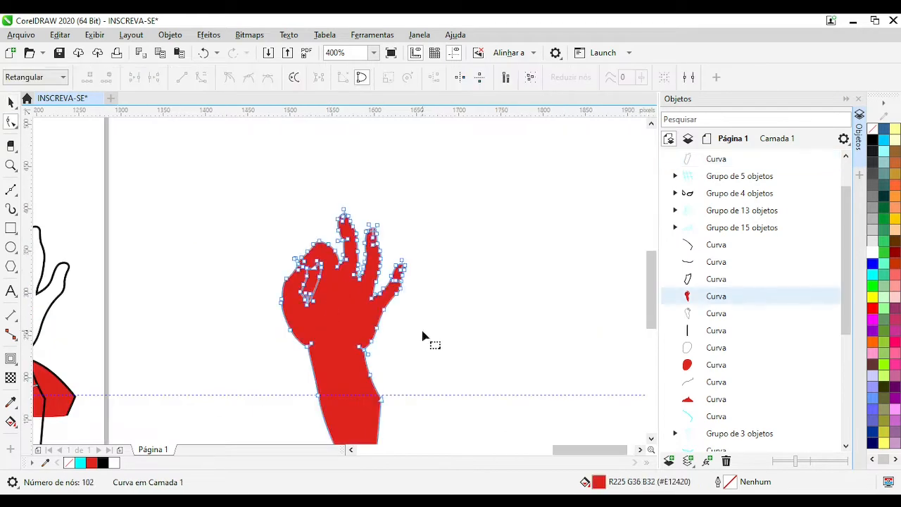
scroll(322, 303, "up", 2)
left_click_drag(356, 334, 225, 183)
key("Delete")
key("Delete")
key("Delete")
key("Delete")
scroll(339, 280, "down", 3)
key("space")
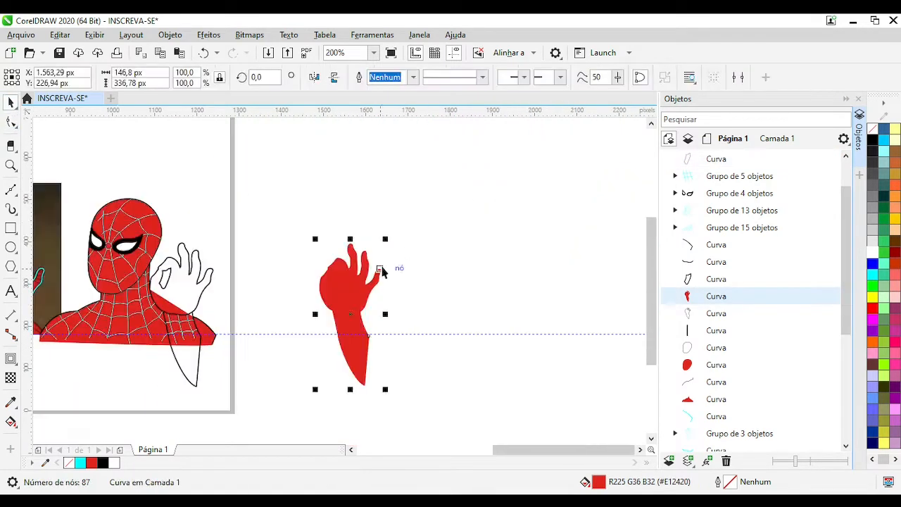
Return the red arm fill to the figure and discard the leftover white opening piece
left_click(382, 269)
key("Delete")
left_click(356, 295)
scroll(189, 288, "up", 1)
Break the black thumb-opening outline apart, then fill its inner contour with white and bring it to the front
left_click(304, 249)
scroll(304, 255, "up", 2)
key("ctrl+k")
scroll(303, 204, "up", 1)
key("shift+F9")
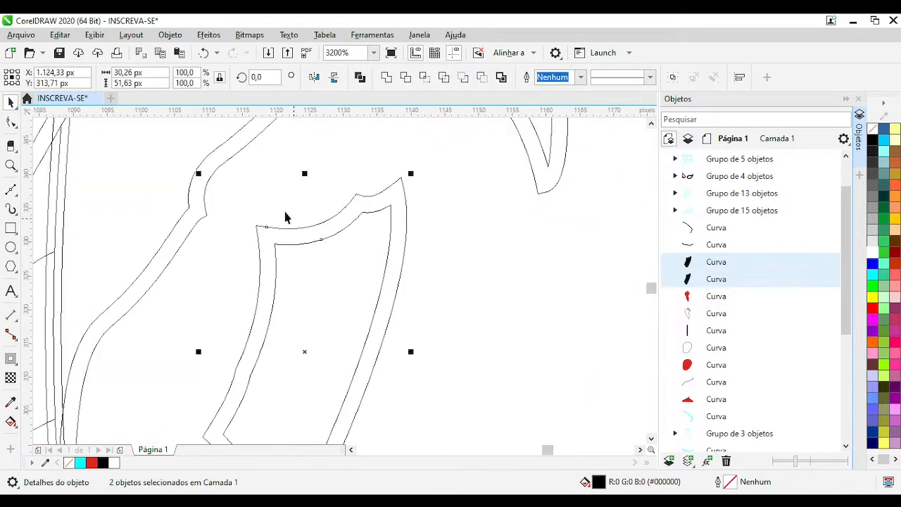
left_click(285, 213)
double_click(314, 227)
left_click(339, 232)
key("shift+F9")
key("shift+Page_Up")
scroll(450, 282, "down", 3)
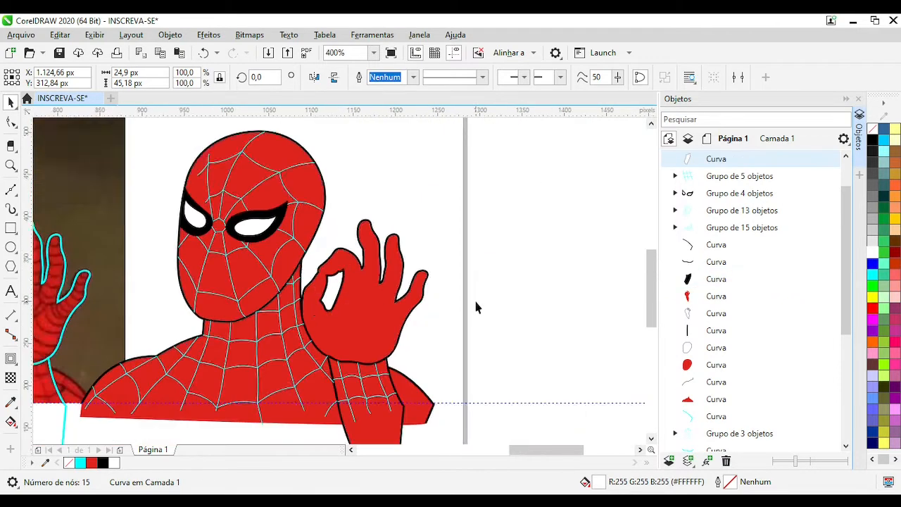
Draw a straight web line across the reference thumb from its outer contour to the upper edge of the hand opening
left_click(474, 297)
scroll(464, 298, "down", 1)
scroll(260, 303, "up", 1)
scroll(145, 233, "up", 2)
left_click(11, 190)
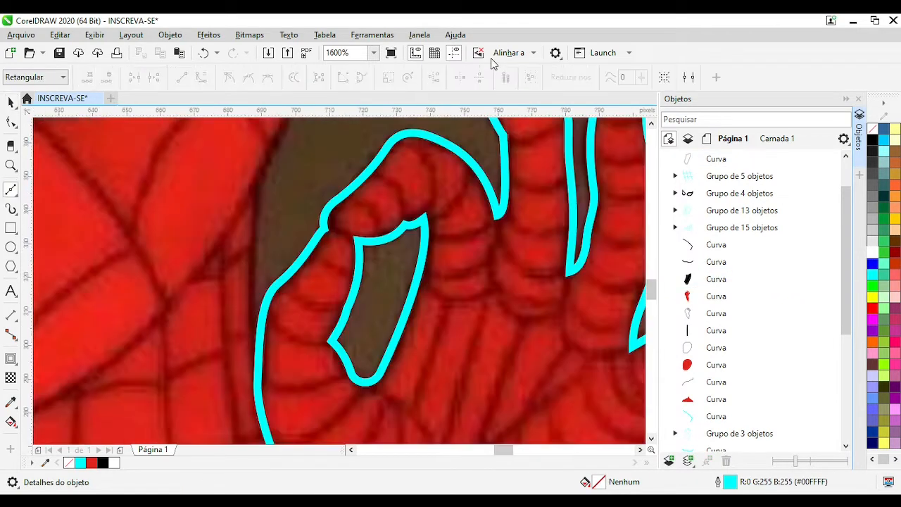
scroll(313, 253, "up", 1)
left_click(333, 263)
left_click(429, 315)
Convert the first thumb web line to a curve and bow it downward to match the reference
scroll(309, 278, "down", 1)
double_click(12, 103)
left_click(11, 121)
left_click(331, 267)
key("ctrl+a")
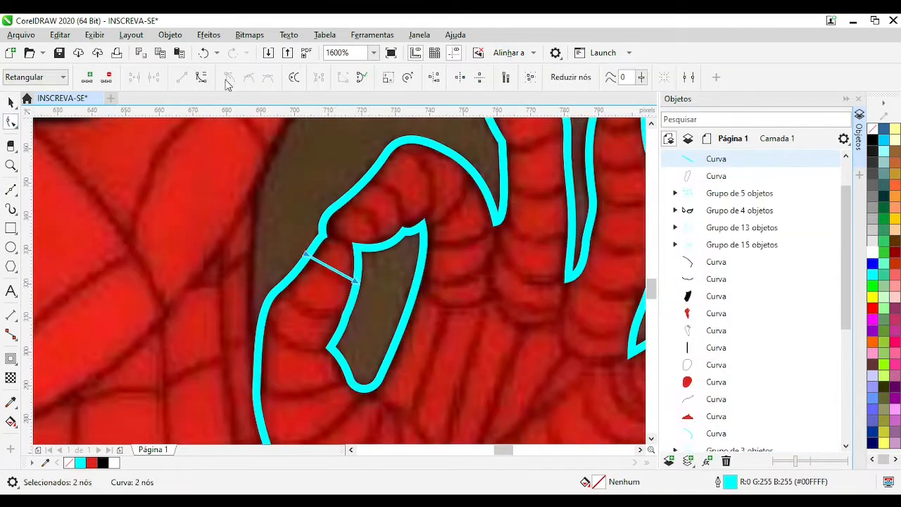
left_click(201, 77)
scroll(378, 259, "up", 1)
left_click_drag(242, 298, 234, 304)
Trace the second web line across the thumb, convert it to a curve, and arch it downward along the reference
left_click(11, 189)
left_click(253, 261)
left_click(392, 314)
double_click(12, 122)
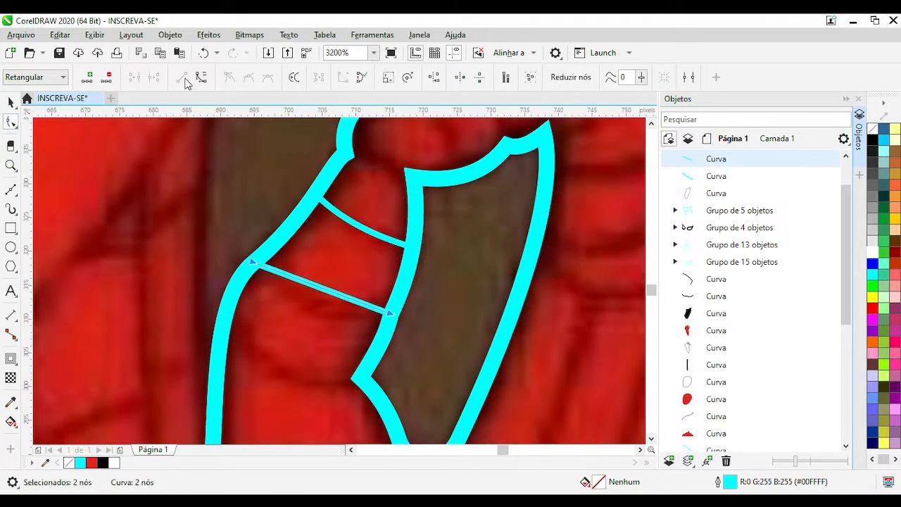
left_click(201, 78)
left_click_drag(329, 292, 322, 310)
scroll(323, 310, "down", 1)
scroll(352, 338, "up", 1)
mouse_move(361, 274)
left_mouse_down()
mouse_move(363, 265)
mouse_move(307, 255)
mouse_move(352, 274)
left_mouse_up()
Trace the third thumb web line ending at the opening's side corner and arch it downward as a curve
left_click(11, 189)
left_click(188, 284)
left_click(334, 340)
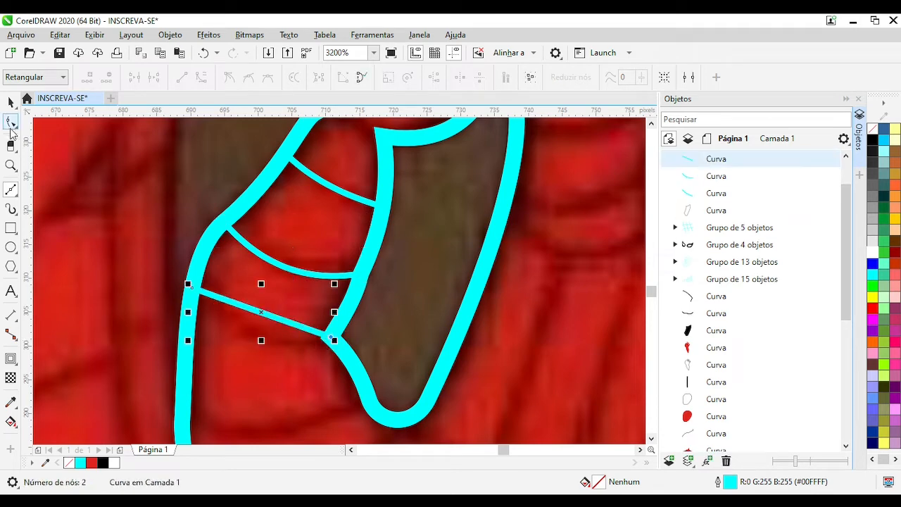
double_click(11, 123)
left_click(202, 78)
left_click_drag(275, 317, 276, 339)
scroll(277, 349, "down", 1)
scroll(346, 290, "up", 1)
Trace the fourth thumb web line ending near the opening's lower tip and arch it downward as a curve
left_click(11, 190)
left_click(229, 316)
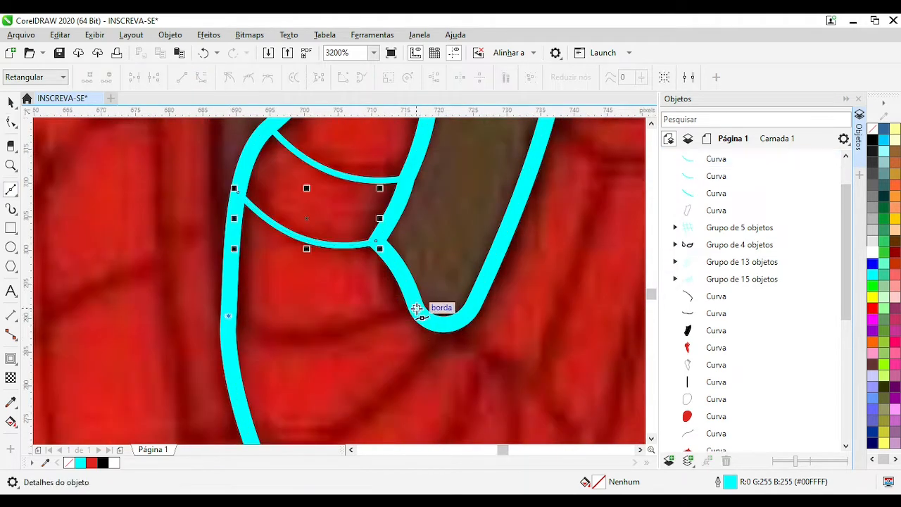
left_click(416, 308)
double_click(11, 123)
left_click(201, 77)
left_click_drag(326, 311, 318, 336)
scroll(319, 338, "down", 1)
scroll(356, 333, "up", 1)
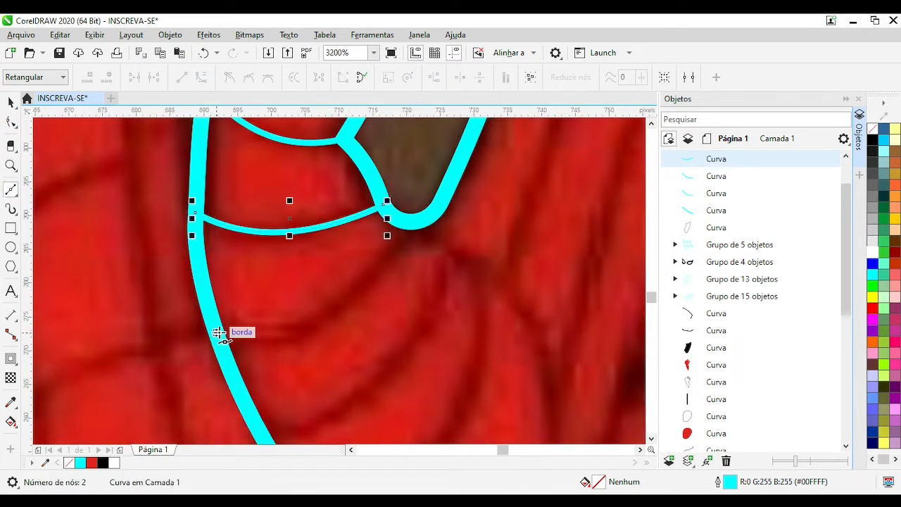
Trace the fifth thumb web line from the thumb's outer edge to the opening's lower tip and shape it into a smooth downward arch
scroll(324, 218, "down", 1)
left_click(315, 275)
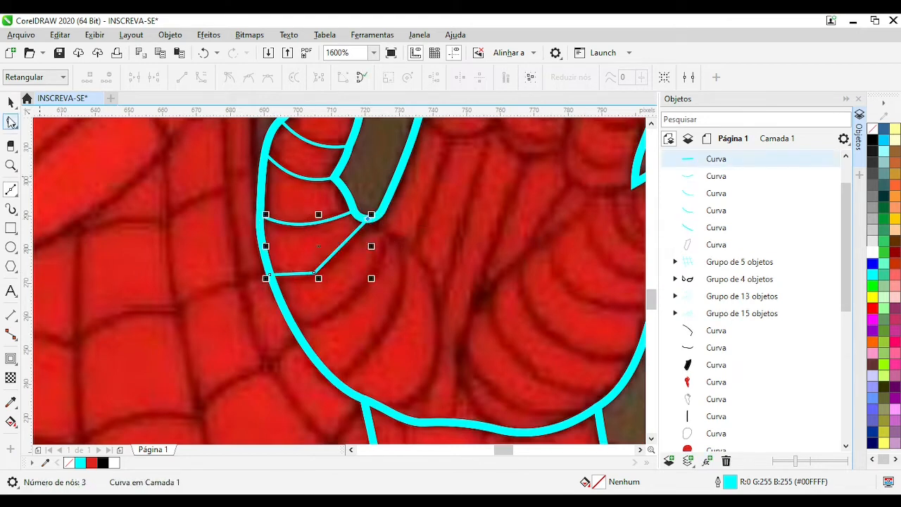
double_click(11, 121)
left_click(201, 78)
scroll(346, 240, "up", 1)
left_click_drag(338, 282, 344, 289)
left_click_drag(236, 344, 236, 351)
left_click(278, 342)
key("c")
scroll(380, 359, "down", 1)
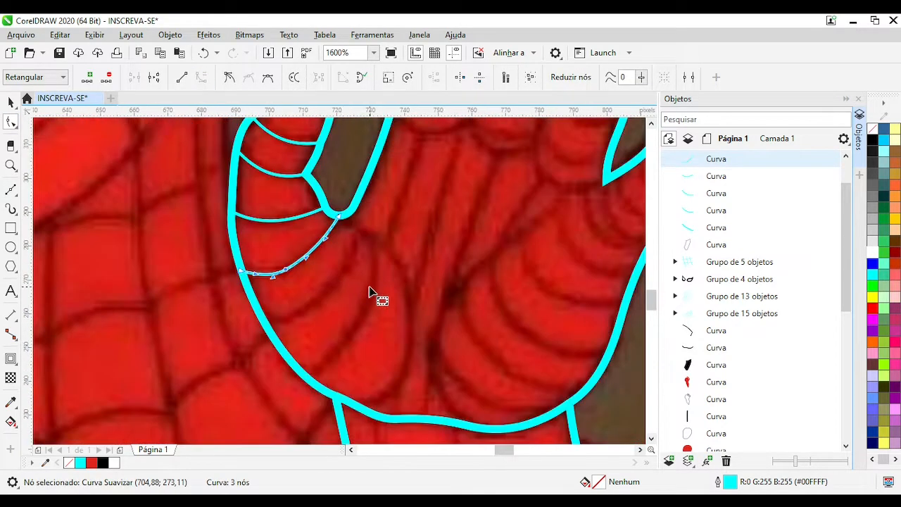
key("F5")
scroll(247, 242, "up", 1)
scroll(344, 292, "down", 1)
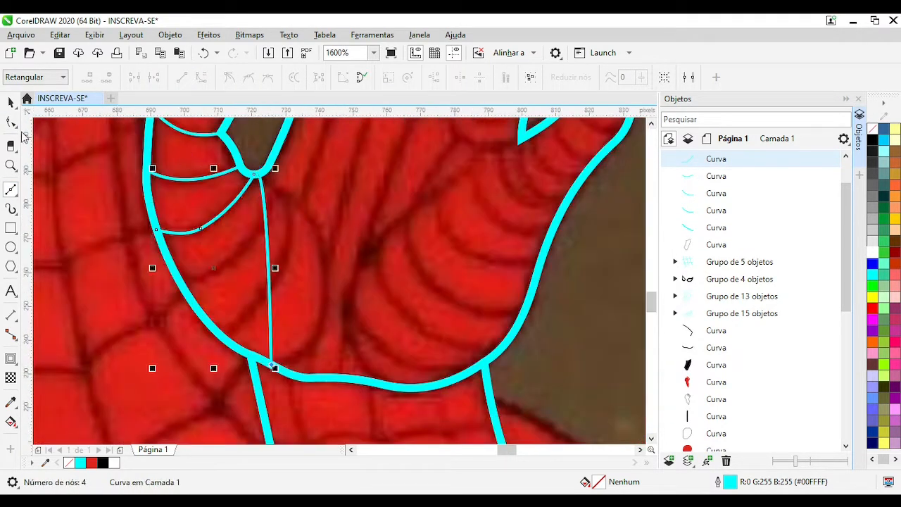
key("ctrl+z")
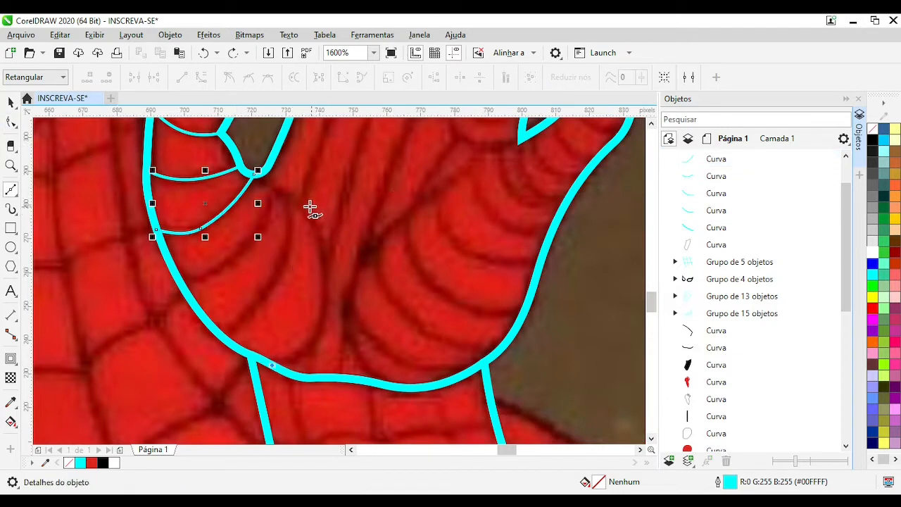
Trace the thumb-base line from the opening's lower tip down to the palm outline and bow its long segment outward as a curve
double_click(297, 197)
scroll(259, 177, "up", 2)
left_click(338, 265)
scroll(332, 263, "down", 2)
double_click(10, 102)
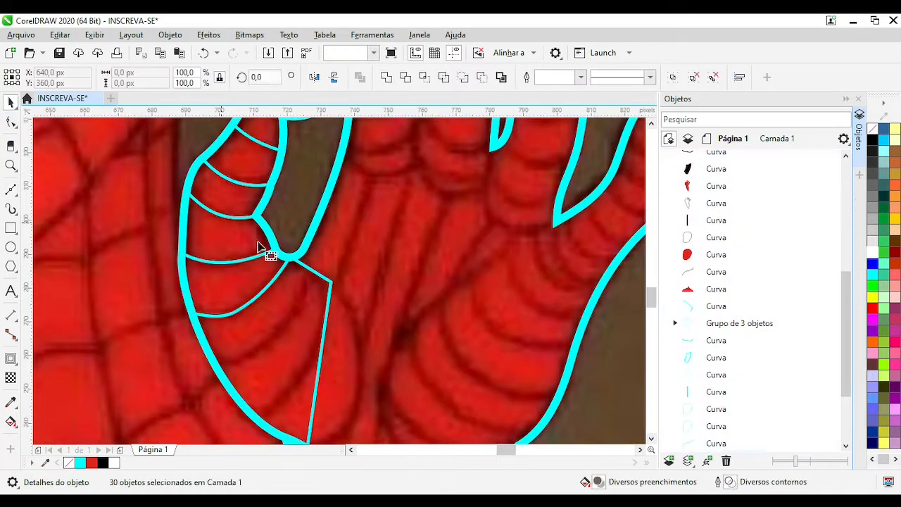
left_click(311, 270)
double_click(11, 121)
left_click(201, 77)
scroll(364, 323, "down", 1)
scroll(381, 403, "up", 1)
left_click_drag(304, 276, 344, 308)
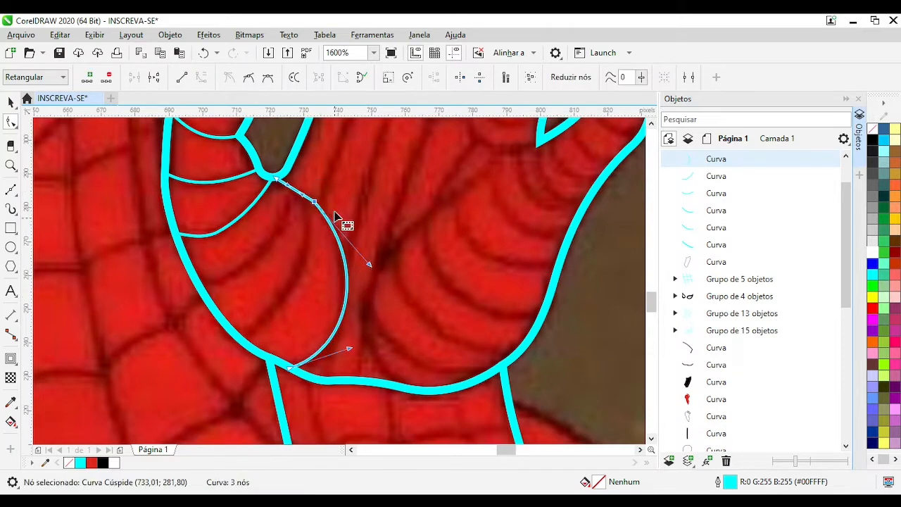
Smooth the middle node of the thumb-base curve and reshape its bend to follow the reference
scroll(312, 196, "up", 1)
scroll(326, 278, "down", 2)
scroll(345, 299, "up", 1)
left_click(248, 77)
scroll(319, 228, "up", 1)
left_click_drag(432, 386, 428, 383)
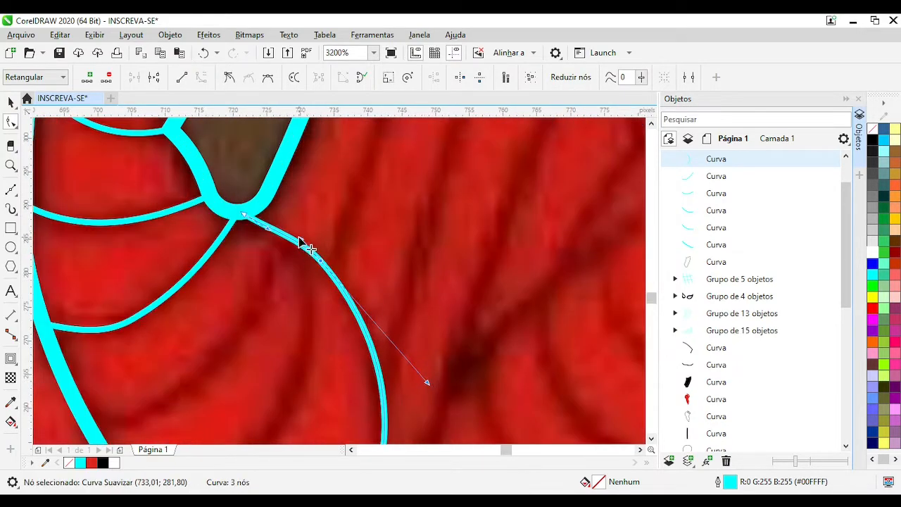
scroll(309, 248, "down", 1)
left_click_drag(366, 330, 345, 273)
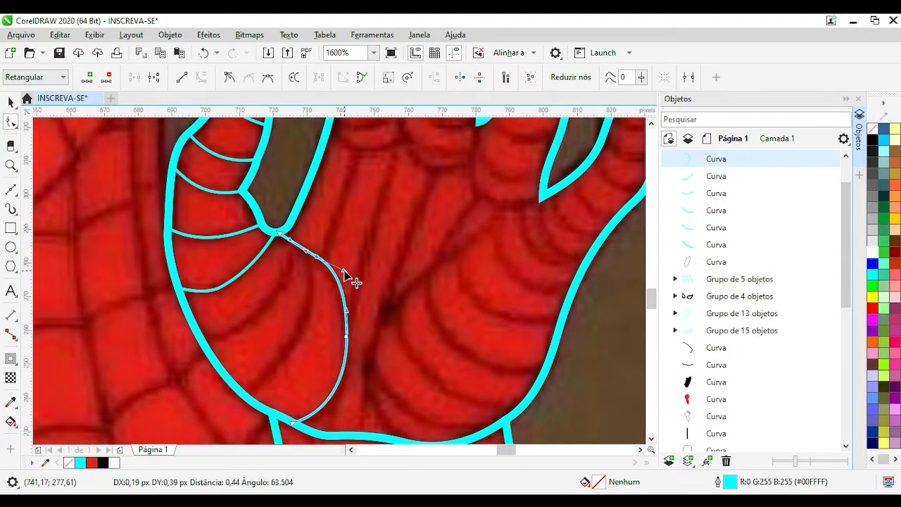
Remove the surplus nodes from the thumb-base curve and refine its bend with the remaining handles
scroll(345, 273, "up", 2)
scroll(350, 288, "down", 1)
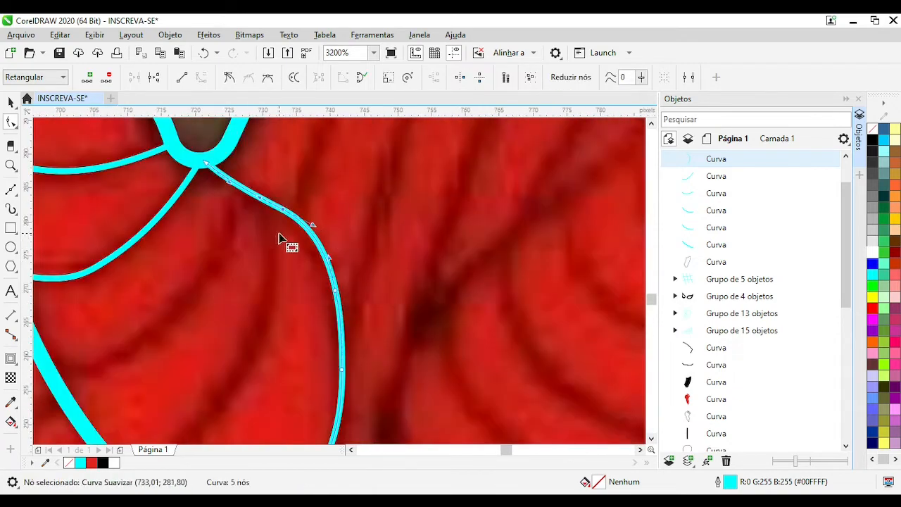
double_click(283, 209)
scroll(366, 235, "down", 1)
scroll(339, 280, "up", 1)
double_click(386, 303)
scroll(339, 280, "down", 1)
scroll(342, 217, "up", 2)
left_click_drag(328, 287, 327, 305)
scroll(331, 247, "down", 1)
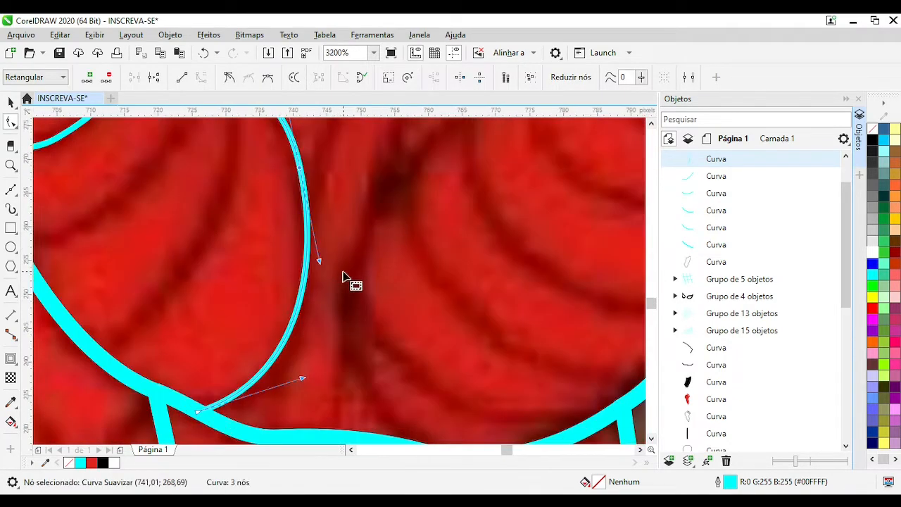
Trace a web line from the thumb's outer edge up to the start of the thumb-base curve and arch it downward
scroll(246, 328, "down", 1)
key("F5")
left_click(222, 231)
scroll(264, 233, "up", 1)
left_click(316, 264)
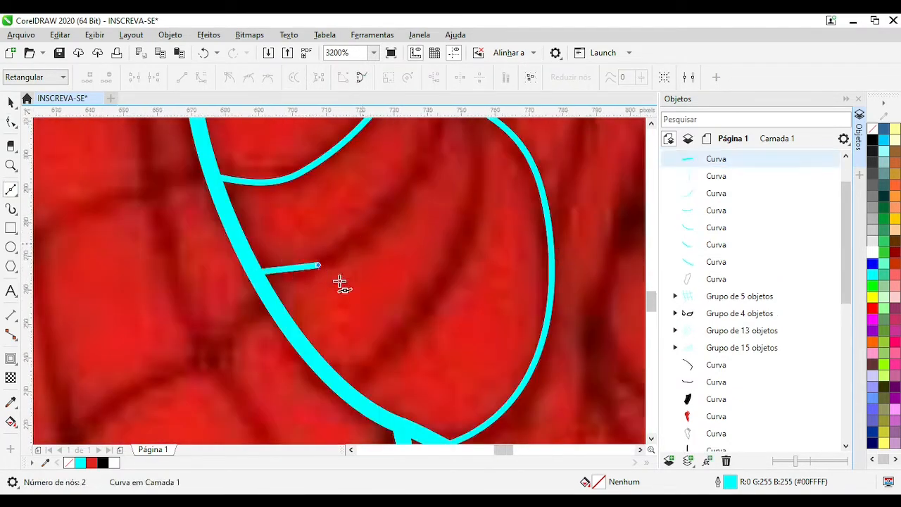
scroll(340, 282, "down", 1)
scroll(391, 199, "up", 1)
left_click(394, 172)
key("F10")
key("ctrl+a")
left_click_drag(329, 261, 350, 274)
left_click_drag(241, 351, 247, 359)
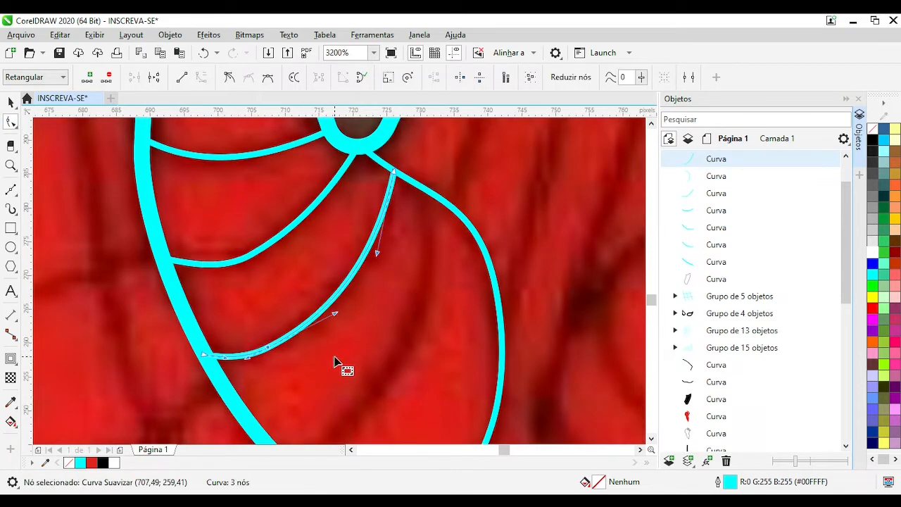
Trace the last thumb web line from the lower outer edge to the thumb-base curve and bow it toward the palm
scroll(345, 348, "down", 1)
left_click(10, 189)
scroll(372, 342, "up", 1)
left_click(222, 273)
scroll(253, 269, "down", 1)
scroll(397, 176, "up", 1)
left_click(331, 222)
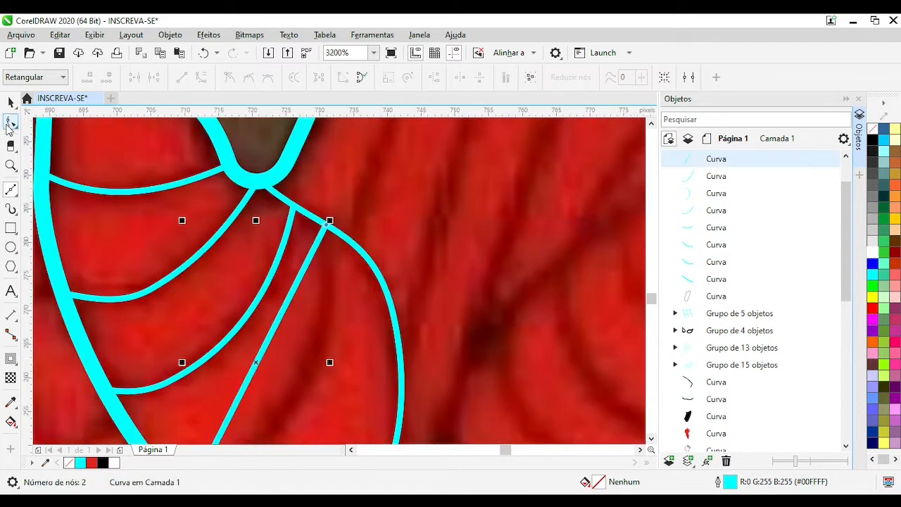
double_click(10, 122)
scroll(356, 244, "down", 1)
scroll(312, 316, "up", 1)
left_click_drag(301, 290, 344, 314)
scroll(295, 275, "down", 2)
scroll(391, 261, "up", 1)
scroll(461, 226, "down", 1)
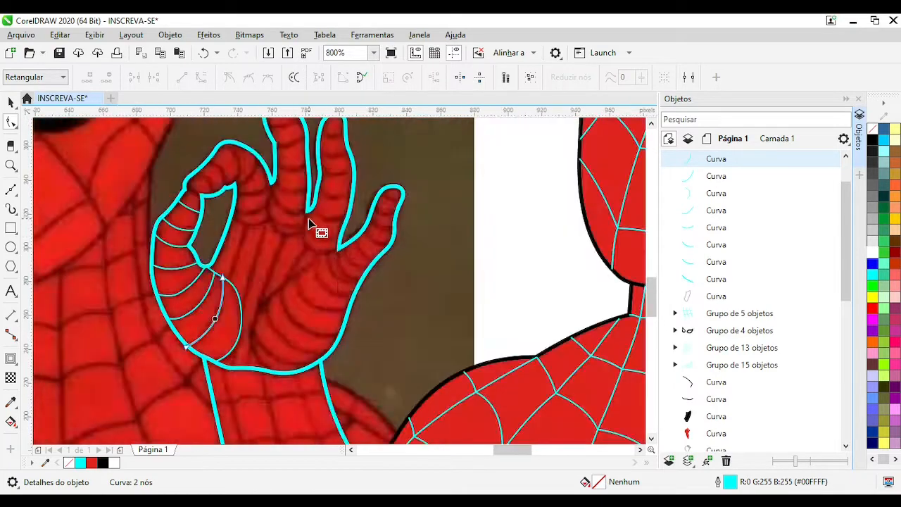
Trace the line where the thumb tip meets the index finger, ending at the opening's upper corner, and arch it upward
scroll(258, 180, "up", 1)
left_click(10, 189)
scroll(244, 300, "up", 1)
scroll(340, 281, "down", 1)
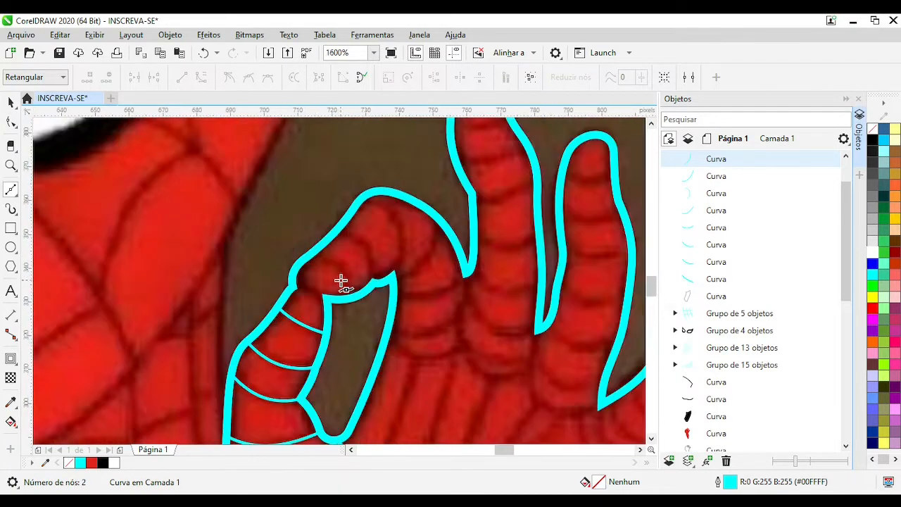
scroll(387, 258, "up", 1)
left_click(152, 341)
left_click(218, 364)
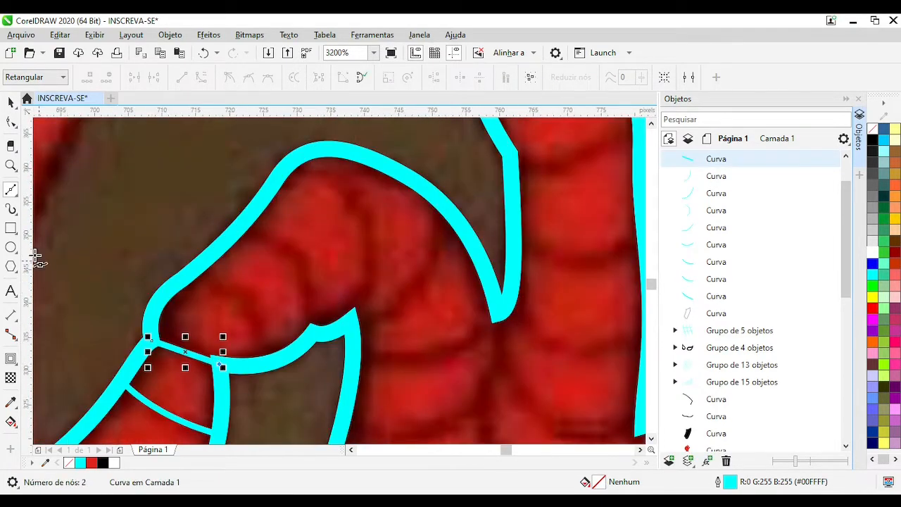
scroll(186, 358, "up", 1)
left_click_drag(340, 269, 335, 249)
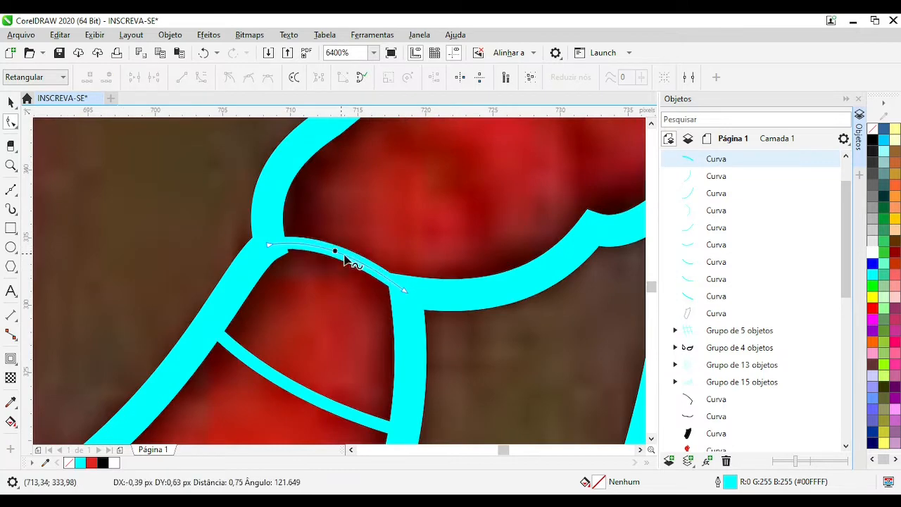
key("space")
Trace the first web line across the index fingertip and bow it away from the tip as a curve
scroll(329, 276, "down", 4)
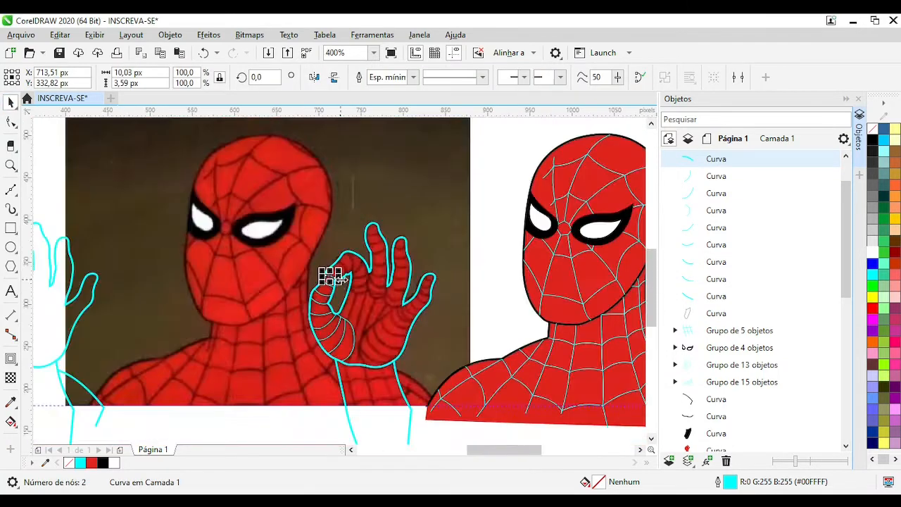
scroll(351, 274, "up", 2)
scroll(169, 260, "up", 1)
key("space")
left_click(256, 217)
left_click(330, 310)
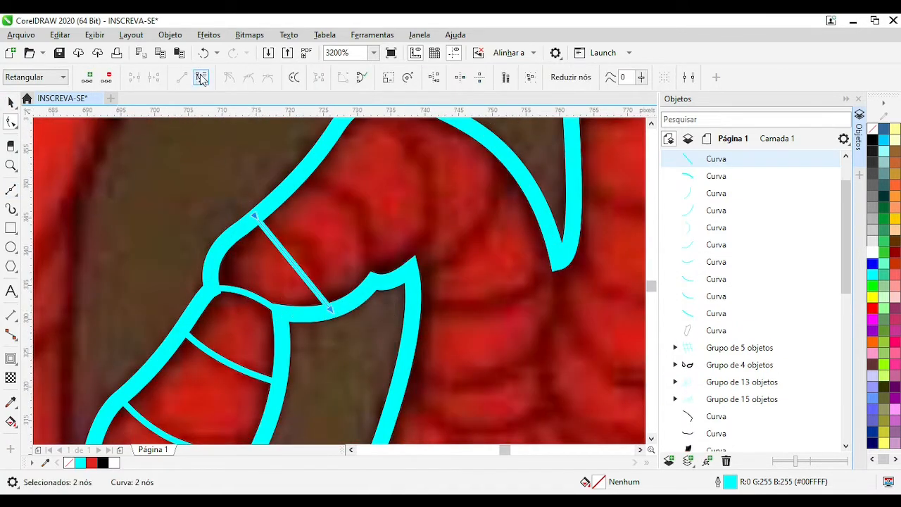
left_click_drag(294, 266, 316, 262)
Trace the second and third web lines across the bent index finger and bow each one away from the fingertip
left_click(373, 278)
key("space")
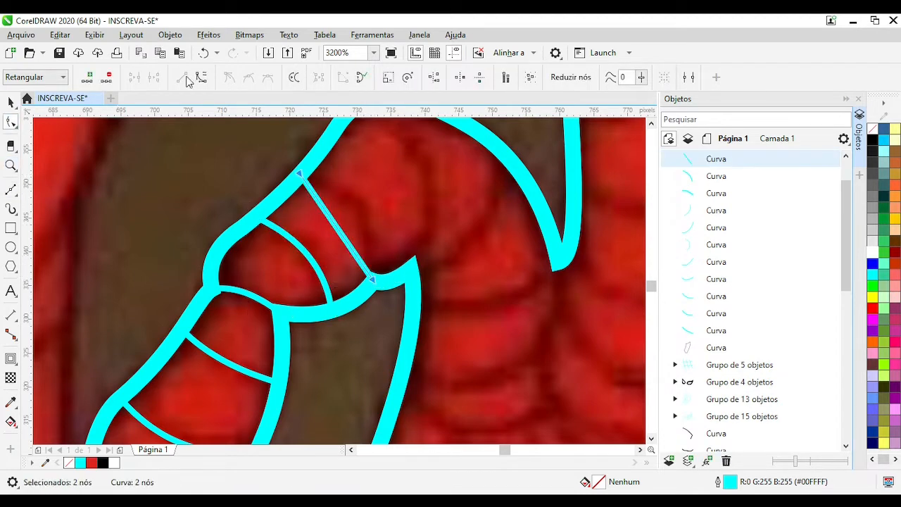
left_click(197, 77)
mouse_move(338, 229)
left_mouse_down()
mouse_move(363, 217)
mouse_move(275, 304)
mouse_move(345, 275)
left_mouse_up()
key("space")
left_click(270, 193)
left_click(325, 358)
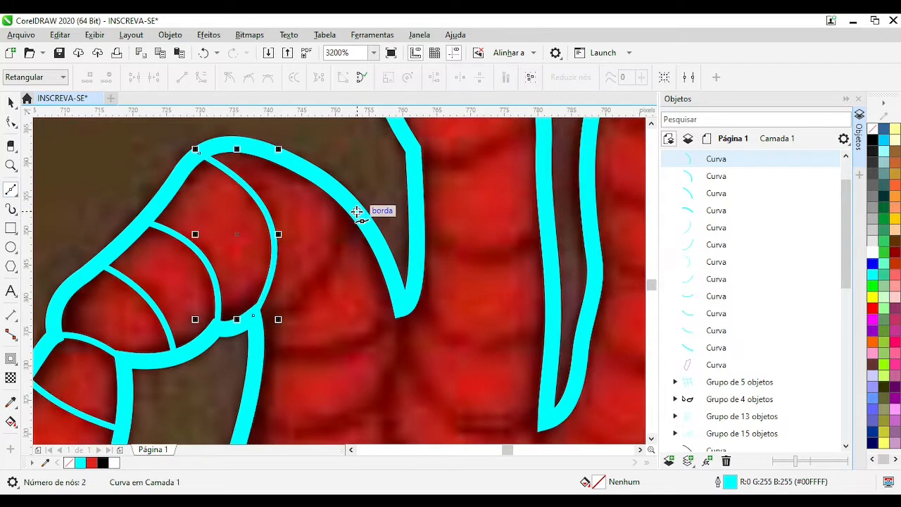
Trace the fourth index finger web line from its outer edge to the opening's upper corner and arch it downward
left_click(356, 211)
scroll(357, 211, "down", 1)
scroll(343, 274, "up", 1)
scroll(254, 339, "up", 1)
left_click(325, 286)
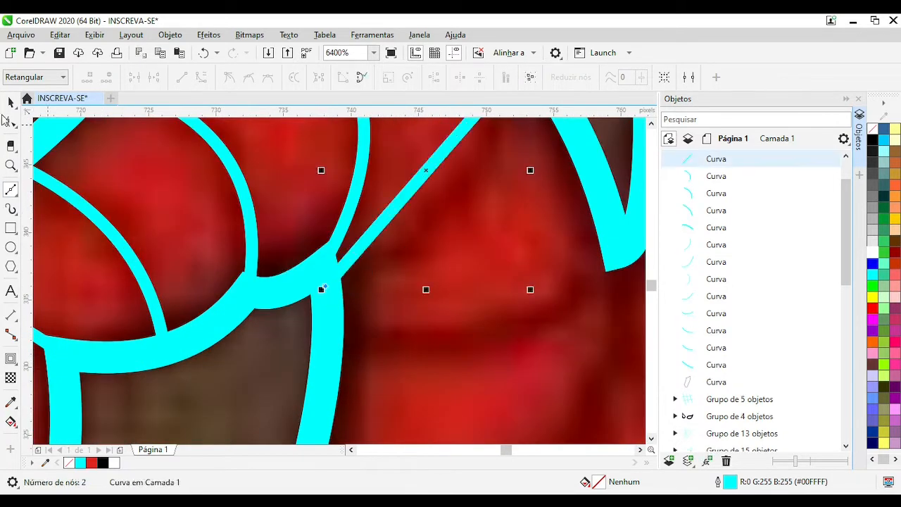
key("F10")
left_click_drag(408, 190, 458, 195)
scroll(356, 280, "down", 1)
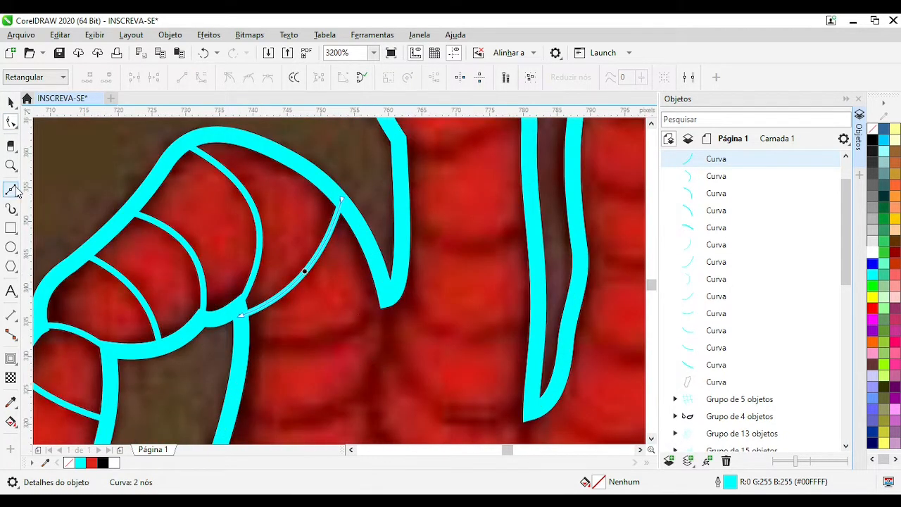
Trace a web line from the notch between the index and middle fingers to the opening's side and arch it downward
left_click(386, 300)
left_click(243, 334)
key("F10")
left_click(201, 78)
left_click_drag(339, 310, 347, 334)
scroll(355, 345, "down", 1)
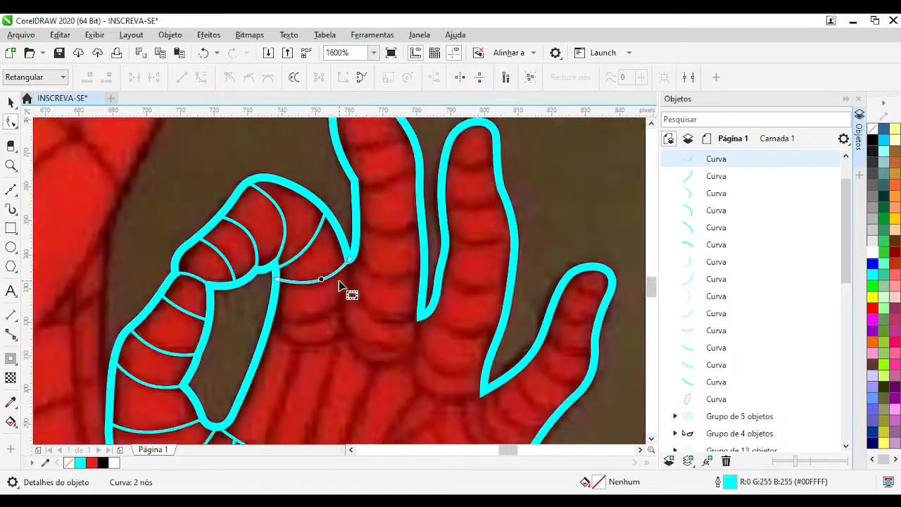
Trace the ring finger's base from the middle-ring notch around to the ring-pinky notch and bow its segments outward as curves
scroll(358, 290, "up", 1)
key("F5")
scroll(335, 211, "down", 1)
scroll(352, 288, "up", 2)
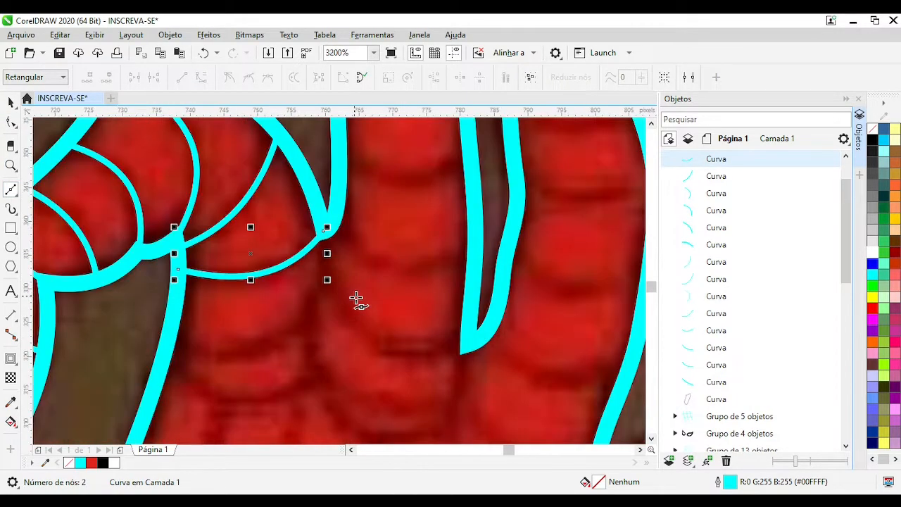
scroll(366, 317, "down", 2)
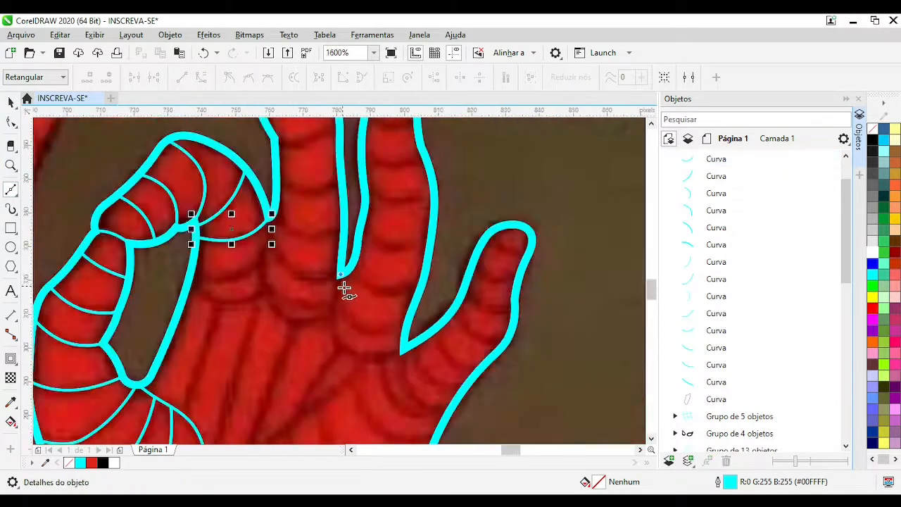
scroll(345, 287, "up", 1)
scroll(316, 284, "down", 1)
left_click(329, 262)
left_click(328, 313)
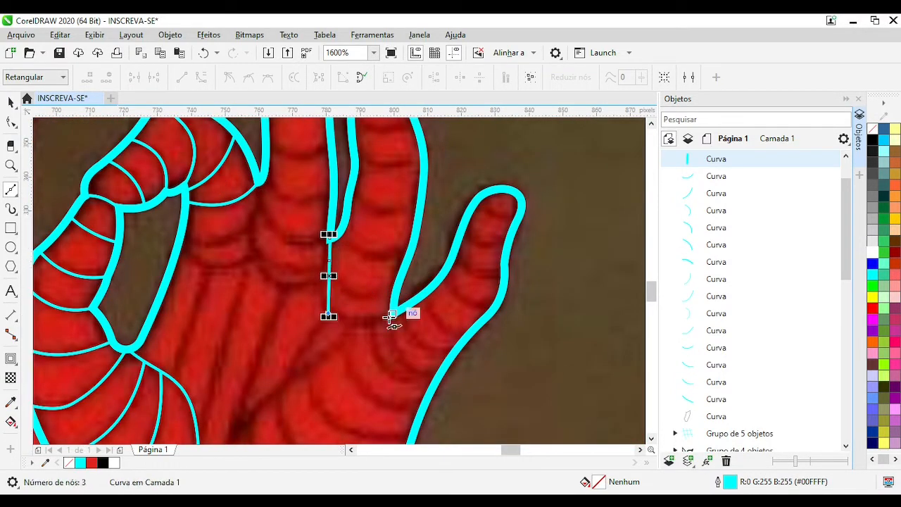
left_click(391, 313)
key("F10")
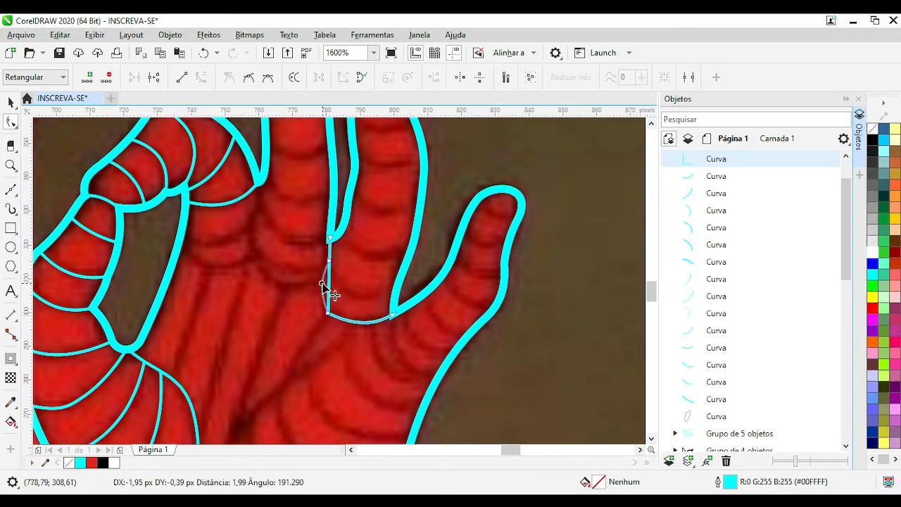
scroll(324, 285, "up", 1)
left_click_drag(322, 285, 316, 269)
scroll(357, 276, "up", 1)
scroll(338, 243, "down", 2)
left_click(331, 291)
key("s")
scroll(357, 304, "up", 1)
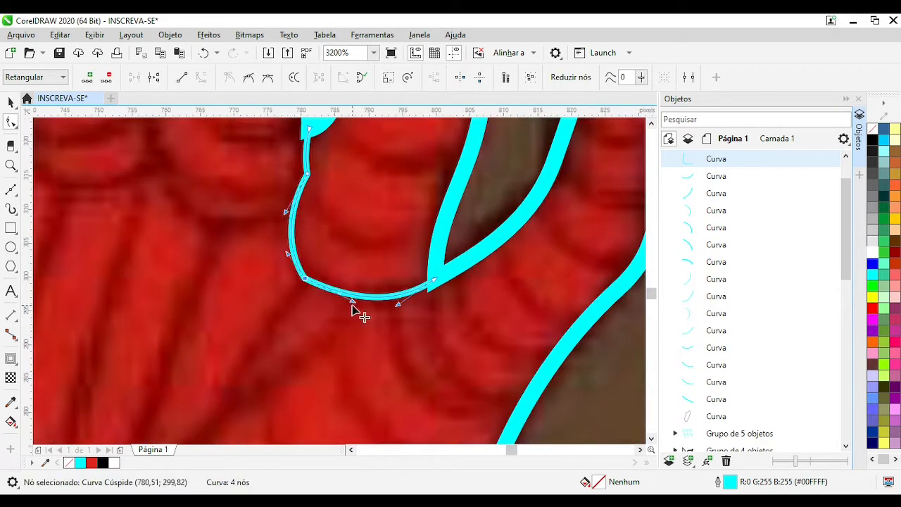
left_click(428, 290)
scroll(428, 289, "down", 2)
key("space")
left_click(358, 249)
scroll(319, 298, "up", 1)
left_click_drag(357, 298, 449, 272)
key("ctrl+z")
Smooth the lower corner node of the ring finger's base line and adjust its handles and position for a rounded bend
key("F10")
left_click_drag(338, 281, 313, 290)
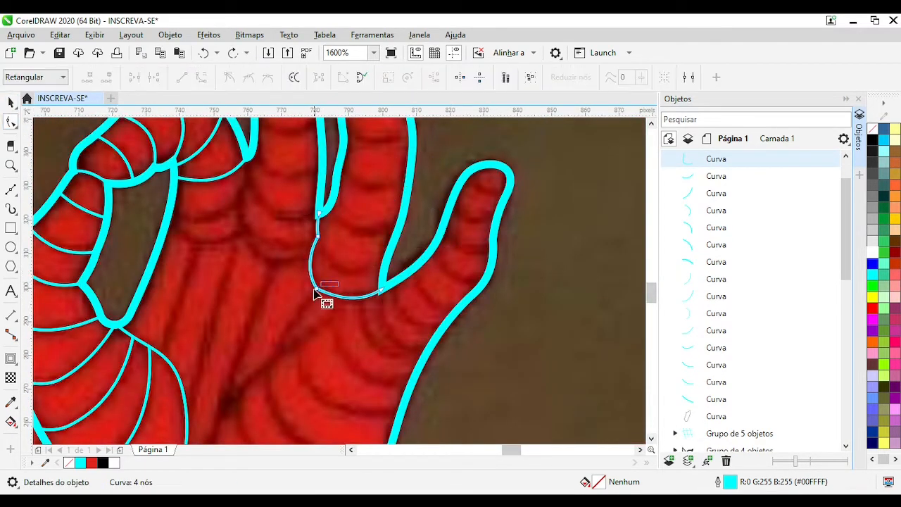
key("s")
scroll(316, 291, "up", 2)
left_click_drag(422, 342, 410, 321)
left_click_drag(286, 246, 306, 250)
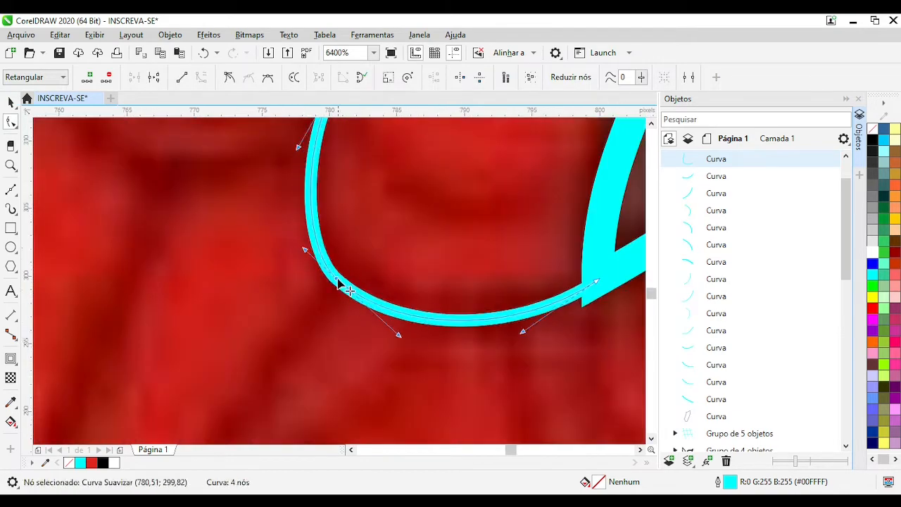
left_click_drag(336, 278, 342, 275)
Trace the middle finger's base from the index-middle notch down and across to the ring finger's base line
scroll(334, 286, "down", 2)
scroll(341, 246, "up", 1)
key("F5")
scroll(377, 285, "up", 1)
left_click(322, 283)
scroll(296, 281, "down", 1)
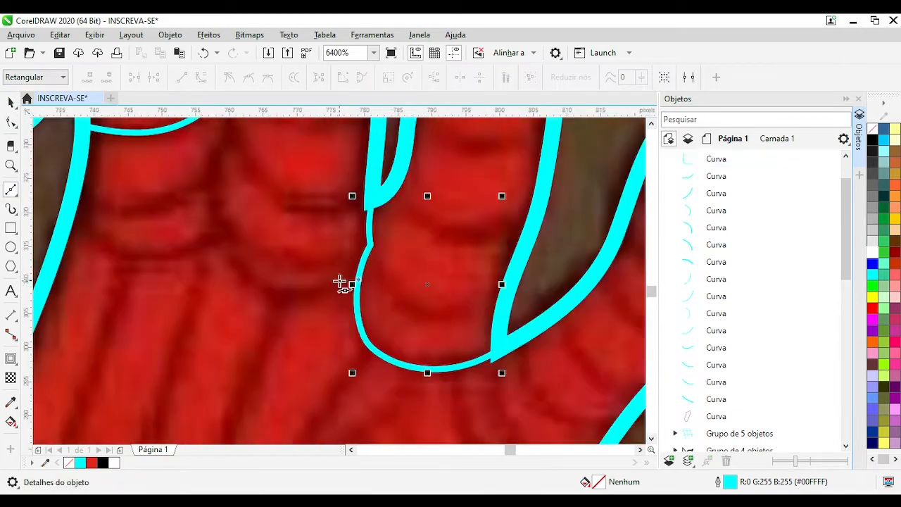
left_click(217, 237)
scroll(216, 237, "down", 1)
left_click(337, 281)
scroll(338, 275, "up", 1)
Bow the middle finger's base segments outward as curves and smooth the lower corner node
left_click(10, 125)
left_click_drag(336, 291, 323, 293)
scroll(344, 230, "up", 2)
left_click_drag(309, 253, 303, 255)
scroll(310, 260, "down", 2)
scroll(385, 400, "up", 1)
left_click_drag(341, 284, 330, 315)
left_click(284, 266)
left_click(248, 77)
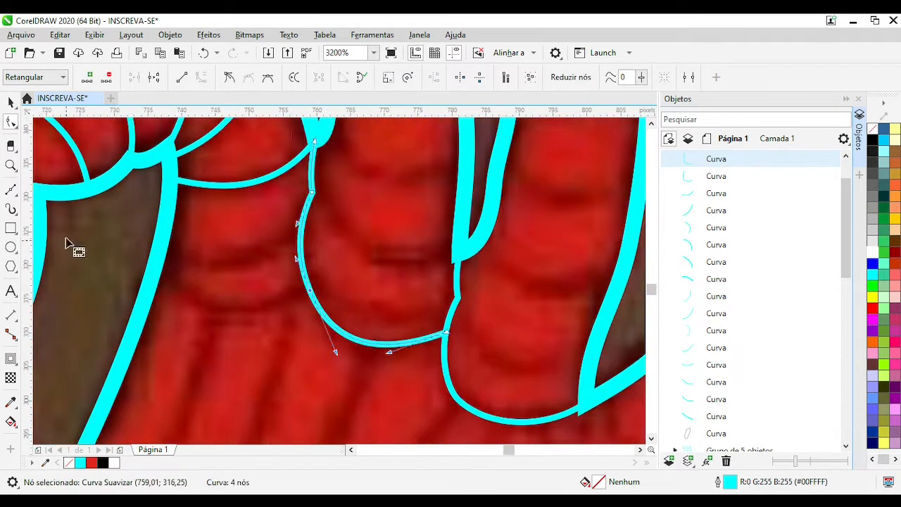
Trace the index finger's base from the middle finger's base line to the thumb-side outline and bow it downward as a curve
left_click(11, 190)
left_click(310, 291)
left_click(154, 269)
double_click(10, 122)
left_click(201, 77)
left_click_drag(241, 281, 238, 308)
Trace a second web line across the index finger just above its base line and bow it downward as a curve
left_click(11, 191)
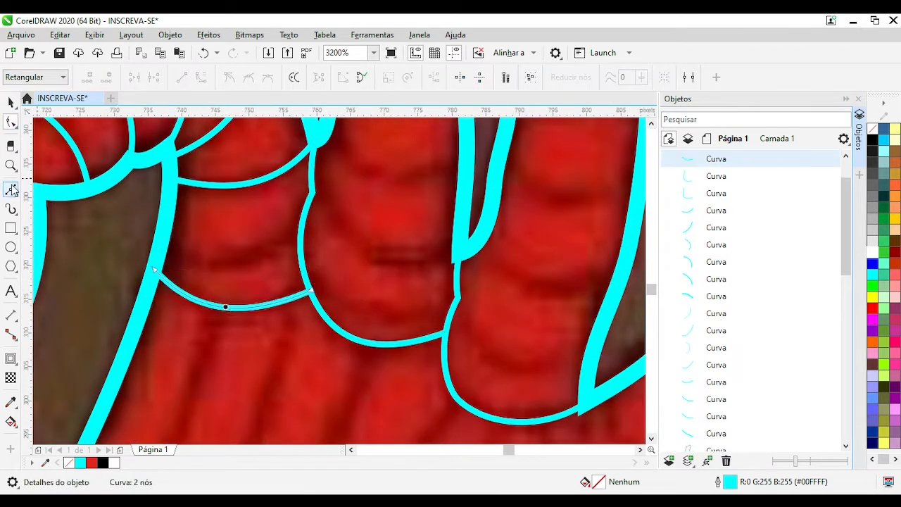
scroll(150, 262, "up", 1)
left_click(450, 197)
left_click(176, 204)
double_click(11, 123)
left_click(202, 77)
left_click_drag(329, 201, 332, 254)
scroll(332, 254, "down", 2)
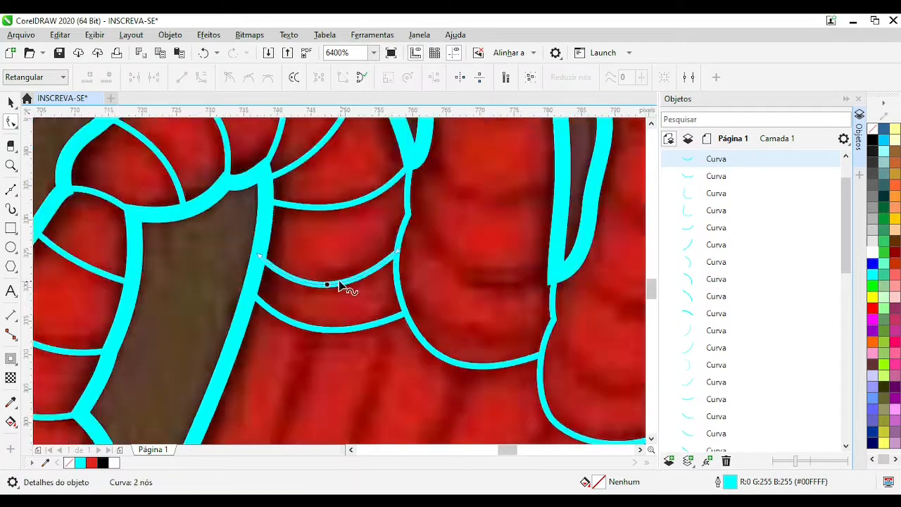
Trace a curved web line above the middle finger's base, between the ring base line's bend and the index base line's end
scroll(431, 280, "up", 1)
scroll(377, 341, "down", 1)
scroll(317, 278, "up", 1)
left_click(358, 303)
left_click(10, 190)
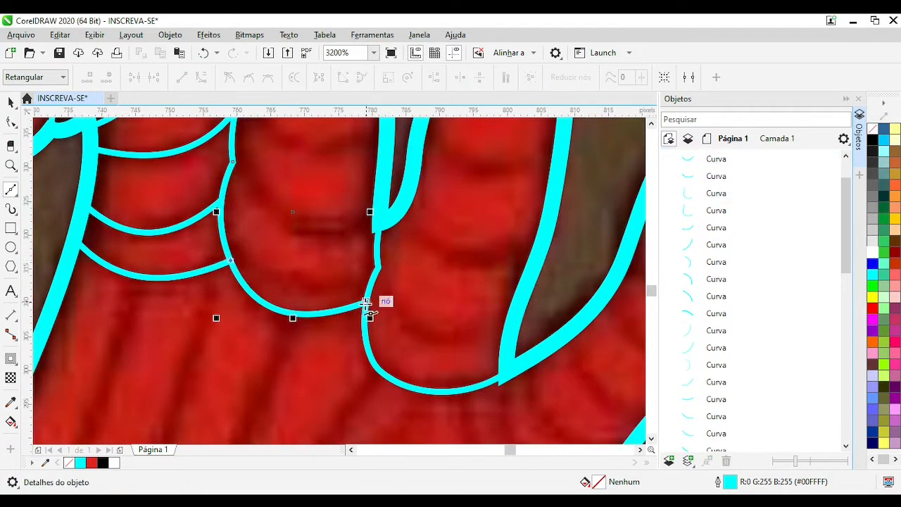
left_click(379, 266)
left_click(229, 261)
double_click(10, 122)
left_click(201, 78)
scroll(340, 238, "up", 1)
mouse_move(323, 265)
left_mouse_down()
mouse_move(323, 288)
mouse_move(303, 317)
mouse_move(320, 327)
left_mouse_up()
Trace a downward-bowed web line from the upper node of the middle finger's base line to the middle-ring notch
left_click(11, 190)
scroll(380, 282, "down", 3)
scroll(366, 310, "up", 3)
left_click(214, 248)
left_click(369, 304)
scroll(351, 310, "down", 2)
scroll(342, 281, "up", 2)
Trace a downward-bowed web line from the index-middle notch across to the middle finger's ring-side outline
left_click(11, 190)
left_click(255, 279)
left_click(399, 309)
key("ctrl+z")
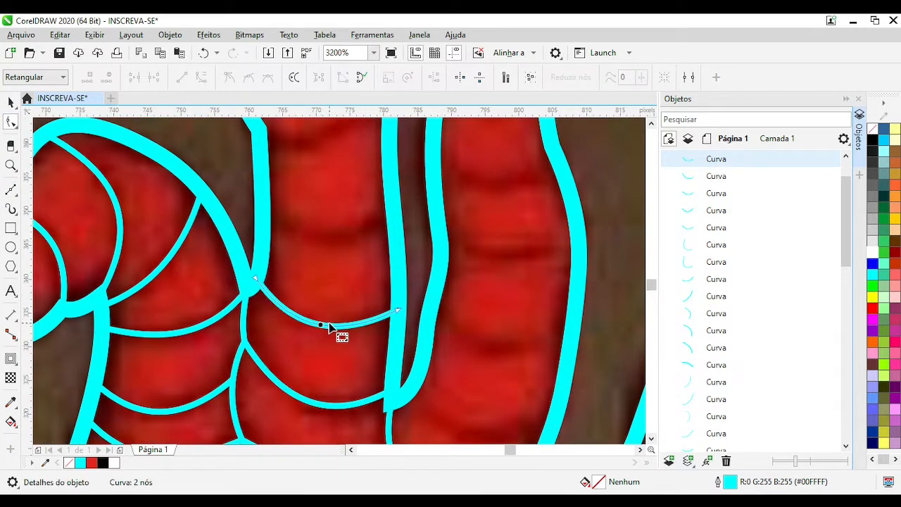
Trace a web line across the middle finger above the index-middle notch and bow it downward as a curve
left_click(9, 191)
left_click(261, 211)
left_click(393, 211)
key("F10")
left_click_drag(338, 238, 338, 237)
left_click_drag(338, 237, 352, 396)
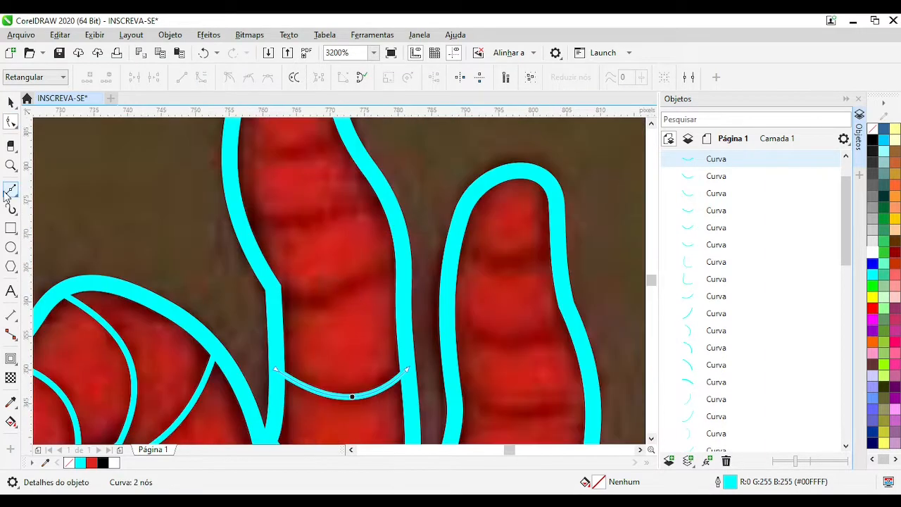
Trace a web line from the corner in the middle finger's index-side outline to its opposite outline and bow it downward
left_click(273, 287)
left_click(406, 260)
left_click_drag(343, 276, 346, 294)
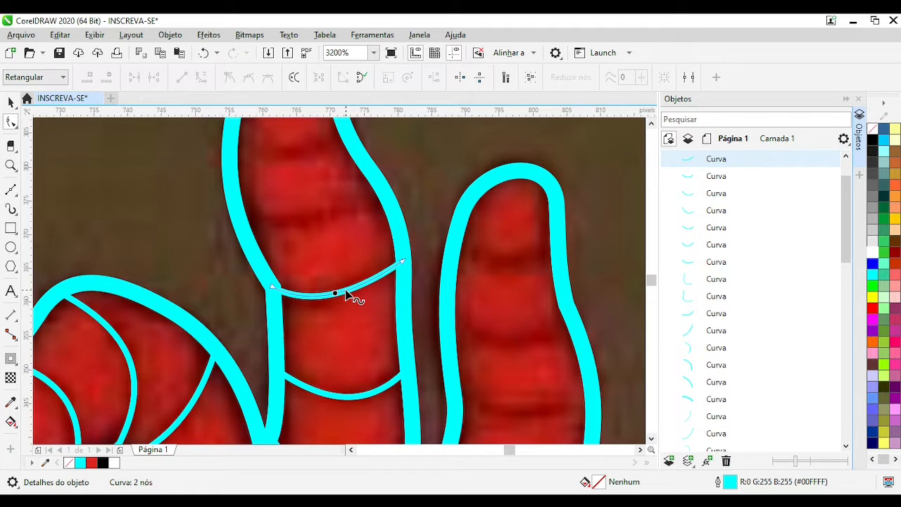
Trace the web line across the upper part of the middle finger and bow it slightly downward as a curve
left_click(242, 219)
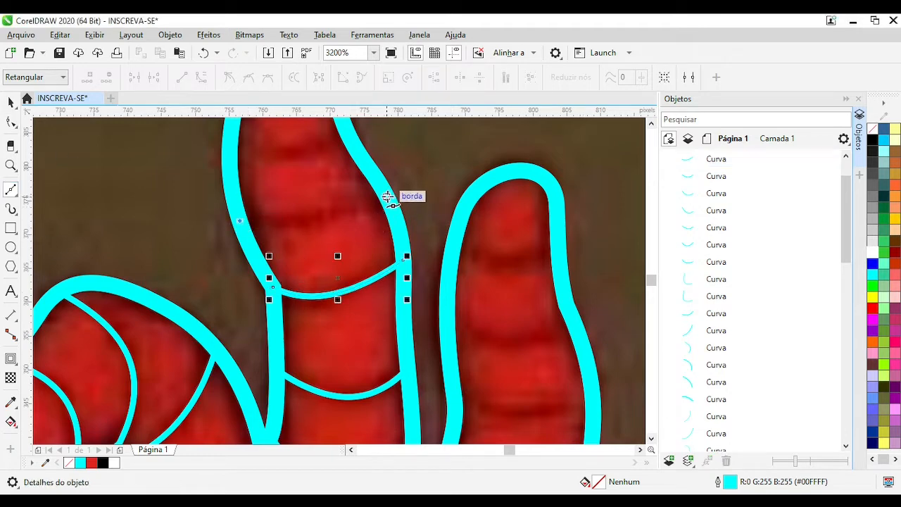
left_click(388, 195)
double_click(10, 123)
left_click(201, 78)
left_click_drag(317, 206, 318, 214)
scroll(356, 368, "down", 1)
scroll(324, 238, "up", 1)
Trace the web line across the middle fingertip and bow it downward as a curve
left_click(10, 190)
left_click(261, 257)
left_click(381, 257)
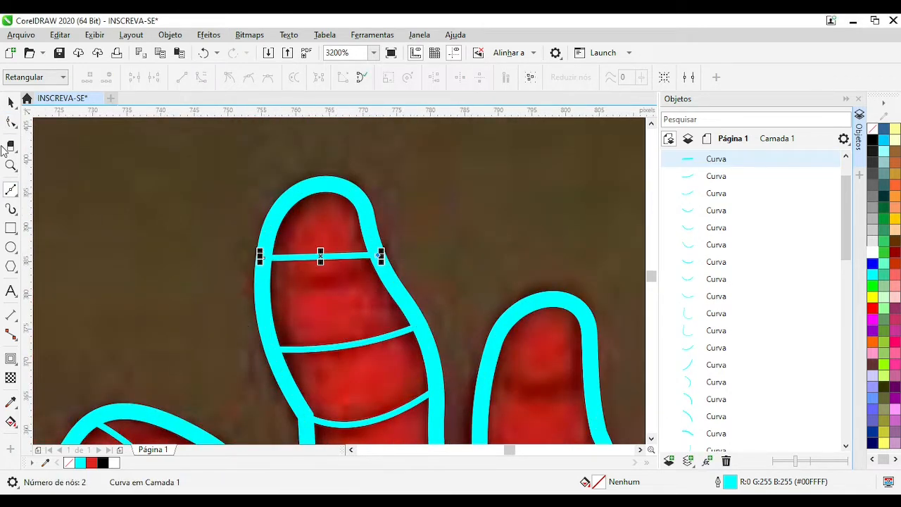
left_click_drag(323, 256, 325, 278)
scroll(347, 279, "down", 1)
scroll(563, 384, "up", 1)
Trace a web line from the upper bend of the ring finger's base line to the pinky-side outline and bow it downward
left_click(11, 190)
scroll(352, 140, "down", 2)
scroll(339, 279, "up", 2)
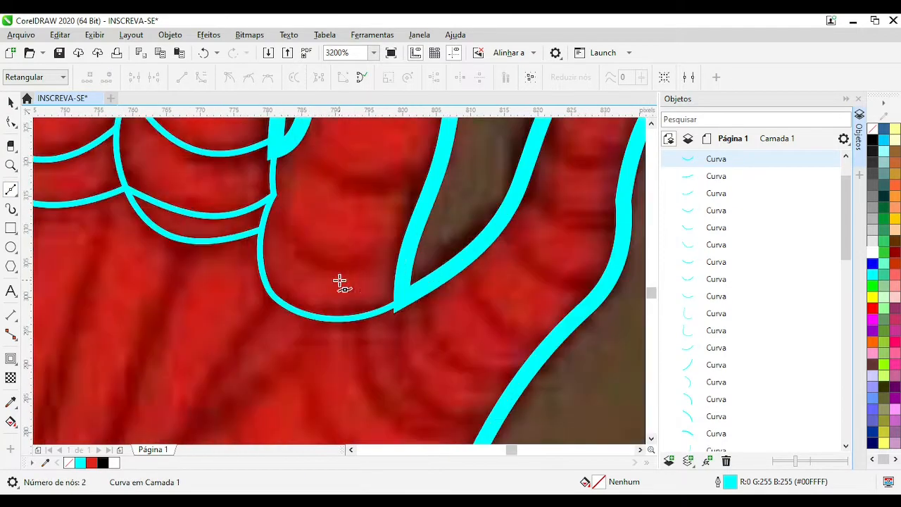
left_click(273, 194)
left_click(406, 255)
scroll(393, 236, "down", 1)
mouse_move(335, 219)
left_mouse_down()
mouse_move(336, 266)
mouse_move(291, 276)
left_mouse_up()
Trace a curved web line from the middle-ring notch across to the ring finger's pinky-side outline
scroll(342, 264, "up", 1)
left_click(10, 190)
left_click(231, 238)
left_click(376, 275)
key("F5")
Trace a web line across the ring finger above the middle-ring notch and convert it to a curve bowed downward
scroll(307, 269, "down", 1)
scroll(369, 245, "up", 1)
left_click(226, 231)
left_click(369, 250)
key("F10")
left_click(200, 77)
Trace a web line across the middle section of the ring finger and bow it downward as a curve
scroll(291, 276, "down", 1)
scroll(303, 152, "up", 1)
left_click(224, 298)
left_click(359, 290)
key("F10")
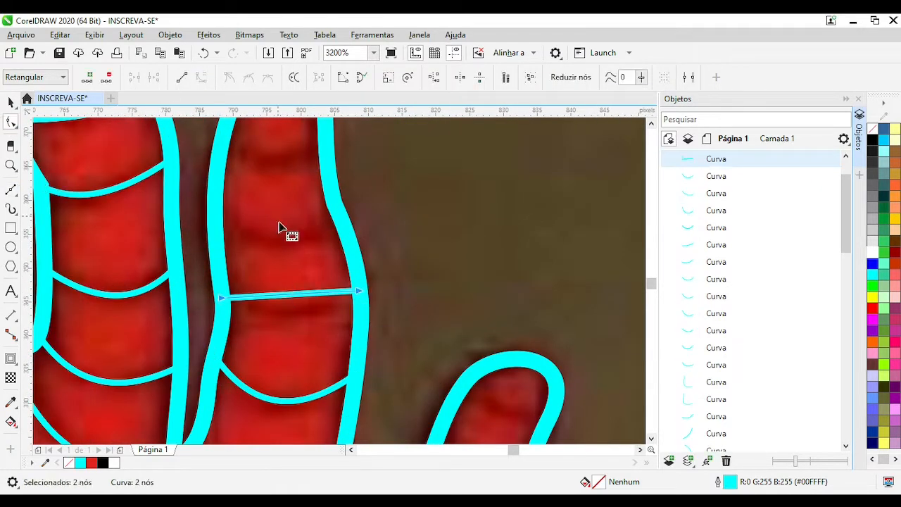
scroll(296, 311, "down", 1)
scroll(257, 267, "up", 1)
Trace a web line across the ring finger at the corner of its pinky-side outline and bow it downward as a curve
left_click(11, 190)
left_click(254, 250)
left_click(382, 260)
double_click(11, 122)
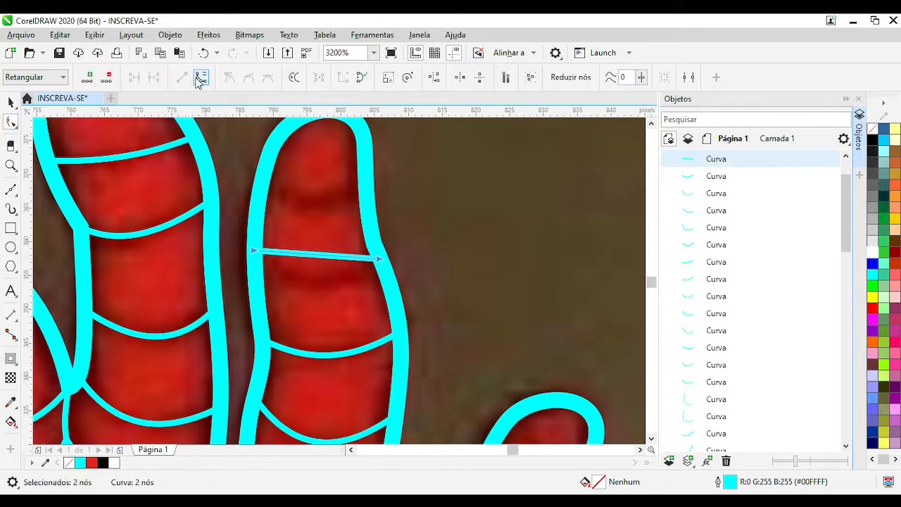
left_click(201, 78)
left_click_drag(334, 256, 323, 308)
scroll(314, 270, "down", 1)
scroll(311, 161, "up", 1)
Trace the web line across the ring fingertip and convert it to a curve
left_click(10, 190)
left_click(266, 281)
left_click(369, 288)
double_click(11, 121)
left_click(201, 77)
Trace the web line across the pinky's fingertip and bow it downward as a curve
scroll(327, 282, "down", 2)
scroll(379, 366, "up", 2)
scroll(354, 275, "down", 2)
scroll(384, 197, "up", 2)
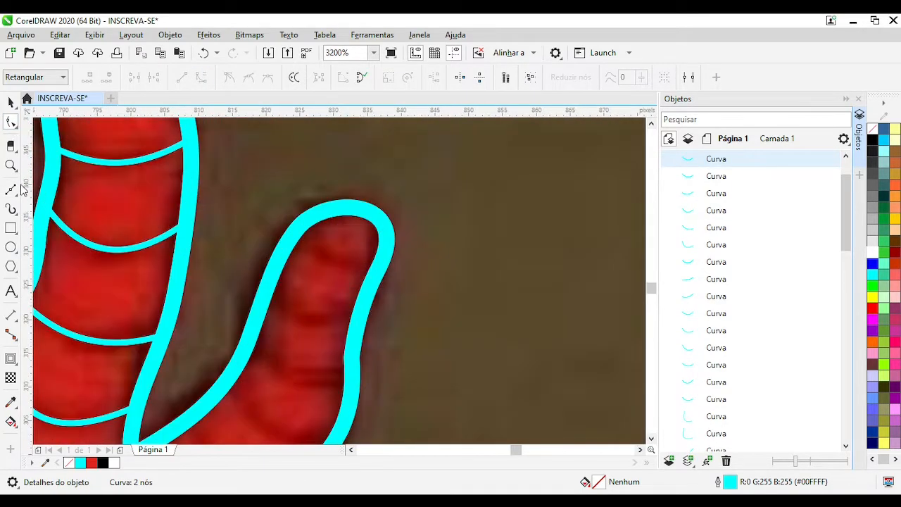
left_click(10, 190)
left_click(298, 228)
left_click(377, 269)
double_click(11, 121)
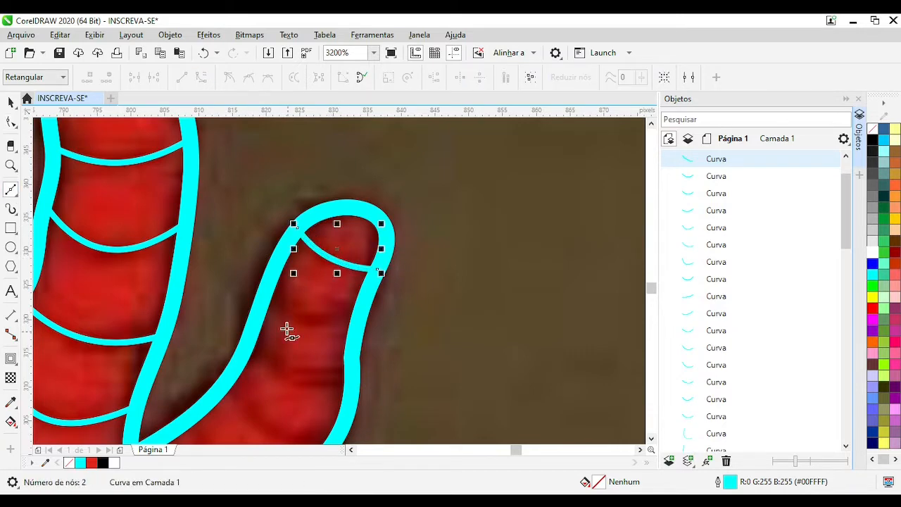
Trace a second web line across the pinky below the fingertip line and bow it downward
left_click(267, 287)
left_click(363, 304)
double_click(11, 122)
left_click_drag(314, 299, 317, 318)
scroll(317, 317, "down", 1)
scroll(290, 405, "up", 1)
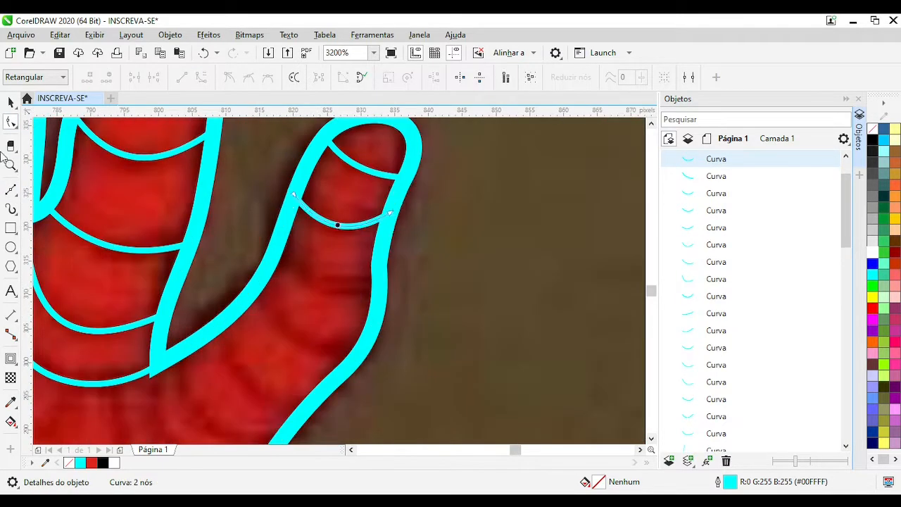
Trace a third web line across the pinky, ending just below the corner in its outer outline, as a curve
left_click(11, 190)
left_click(275, 247)
left_click(378, 282)
double_click(10, 122)
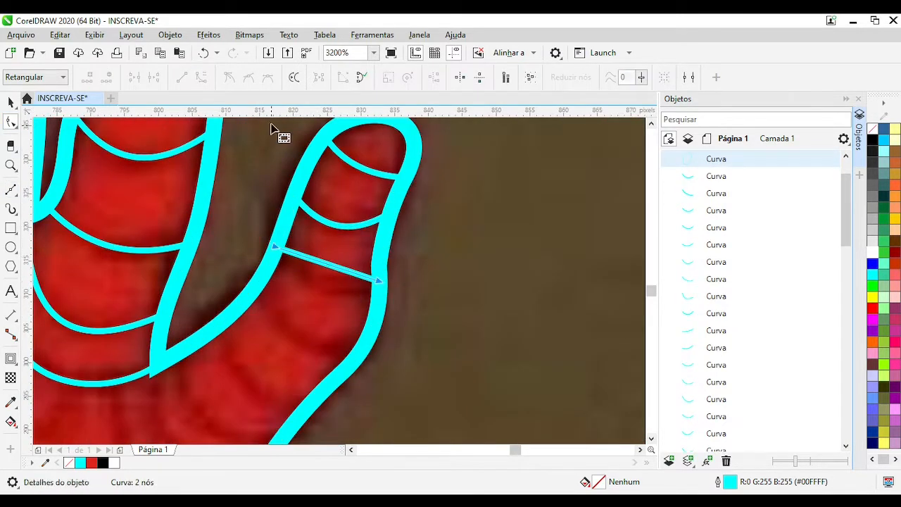
Trace a fourth web line across the pinky down to the bend in its outer outline and bow it downward
left_click(259, 285)
left_click(361, 355)
left_click_drag(305, 318, 294, 335)
scroll(294, 335, "down", 1)
scroll(274, 394, "up", 1)
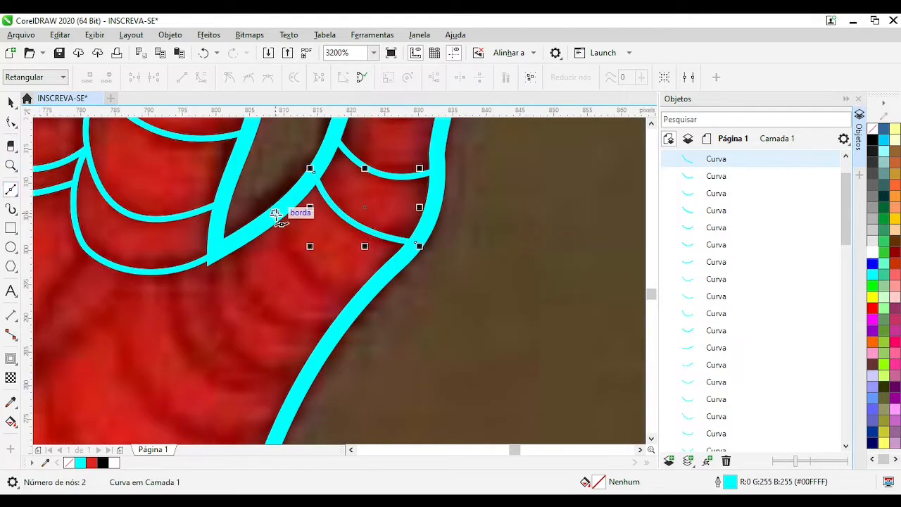
Trace a fifth web line across the lower part of the pinky and bow it toward the palm
left_click(275, 213)
left_click(361, 299)
left_click(10, 121)
left_click_drag(320, 260, 308, 271)
scroll(337, 280, "down", 2)
scroll(294, 313, "up", 1)
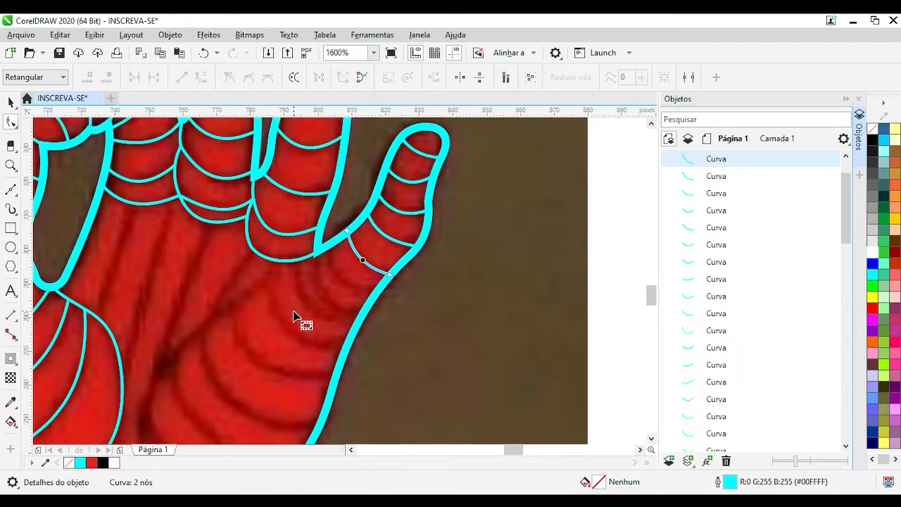
Trace a sixth web line across the pinky's base, starting beside the ring-pinky notch, and bow it toward the palm
left_click(11, 190)
scroll(324, 246, "up", 1)
left_click(326, 243)
left_click(425, 343)
double_click(10, 122)
left_click(199, 77)
left_click_drag(385, 303, 365, 316)
scroll(313, 276, "down", 1)
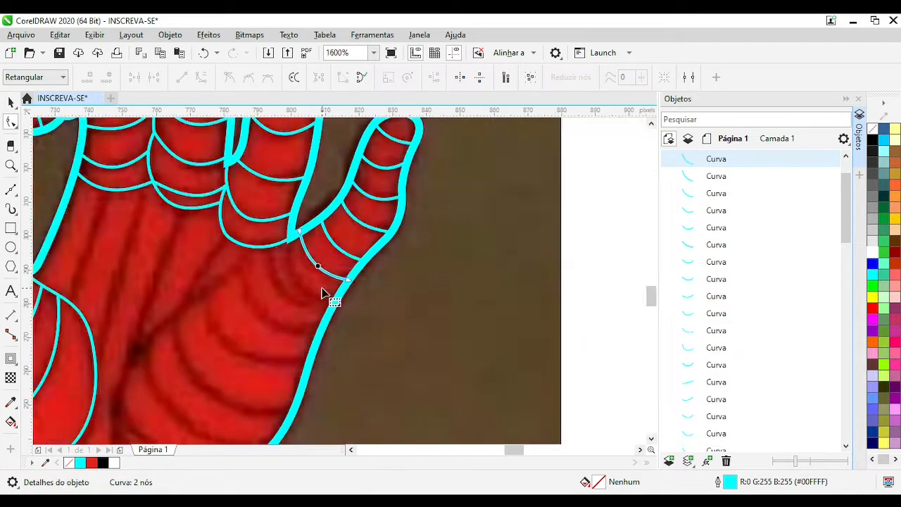
Trace a straight line from the ring-pinky notch to the hand's outer outline in wireframe view
scroll(308, 288, "up", 1)
left_click(10, 190)
left_click(274, 188)
key("Escape")
key("Escape")
key("shift+F9")
left_click(274, 187)
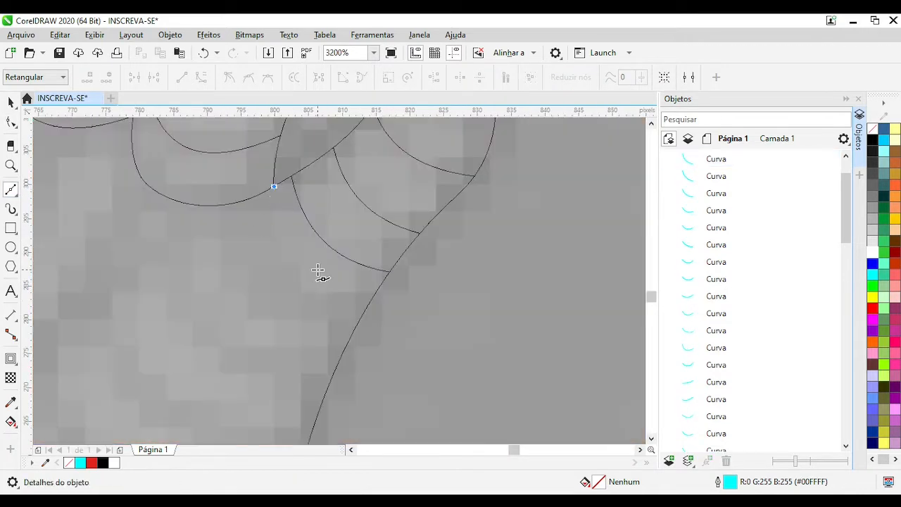
left_click(356, 326)
Restore the normal view, move the line's lower end node up along the outer outline, and bow the line toward the palm
key("shift+F9")
left_click_drag(329, 318, 367, 303)
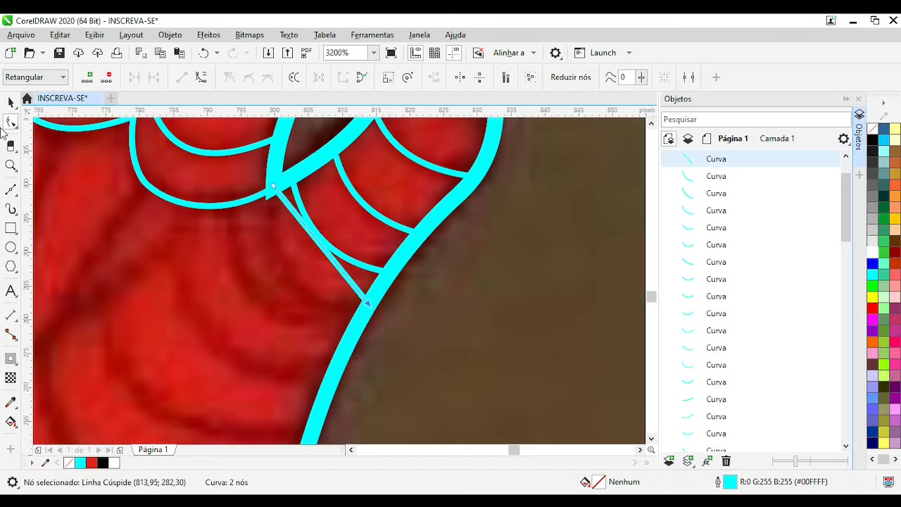
scroll(384, 280, "down", 1)
left_click_drag(284, 269, 289, 293)
Trace a web line from the ring finger's base line to the hand's outer outline and bow it toward the palm
scroll(359, 277, "up", 1)
key("F5")
left_click(257, 206)
left_click(382, 327)
key("F10")
scroll(314, 290, "down", 1)
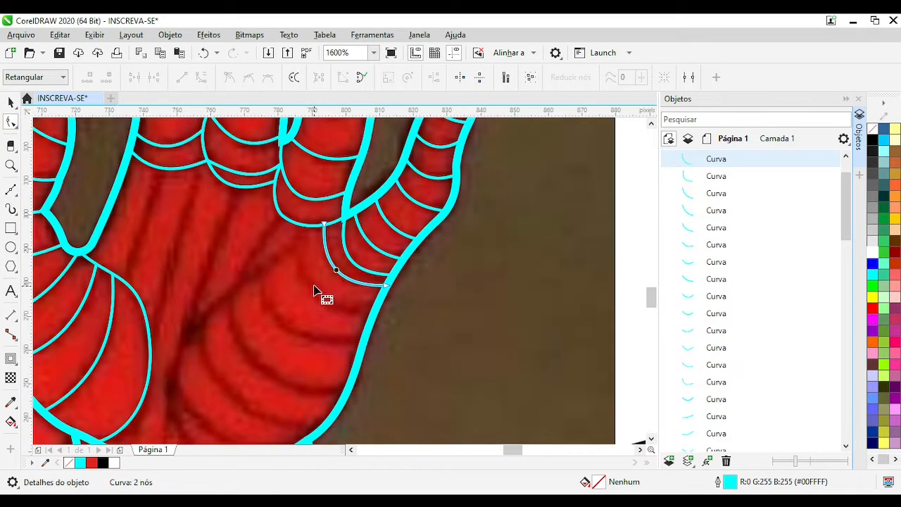
Trace the long palm web line from the ring finger's base line down to the wrist outline and shape it into smooth curves
key("F5")
scroll(336, 235, "up", 1)
scroll(354, 317, "down", 1)
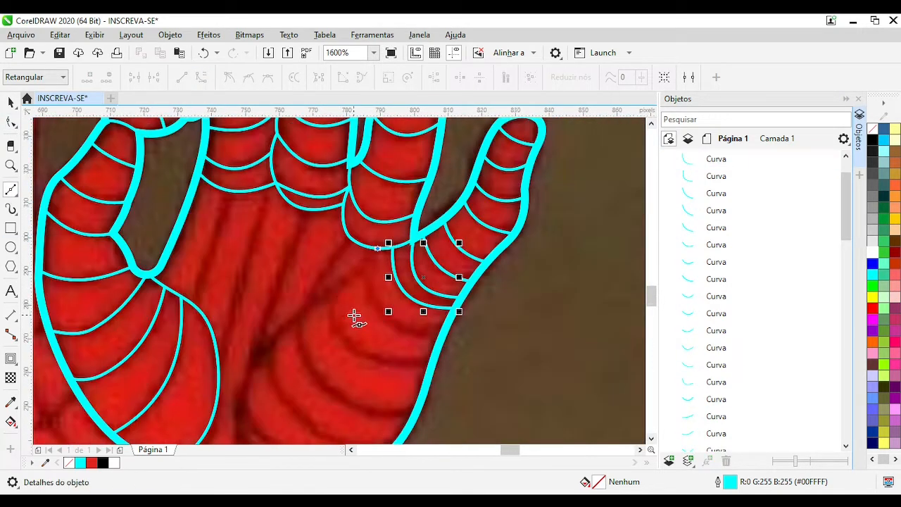
left_click(311, 306)
scroll(312, 306, "down", 1)
scroll(293, 311, "up", 1)
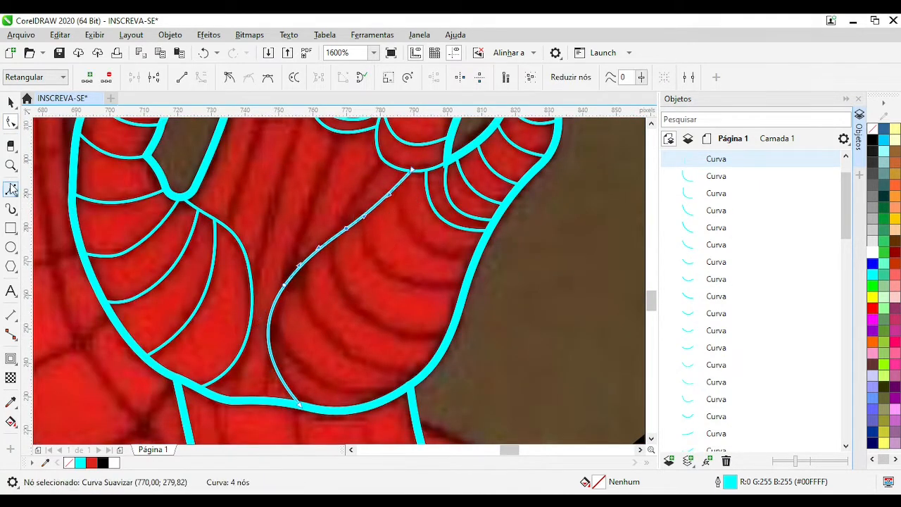
Trace two curved web lines from the long palm line to the hand's outer outline, just below the pinky's web lines
left_click(13, 189)
left_click(391, 189)
left_click(473, 260)
double_click(11, 121)
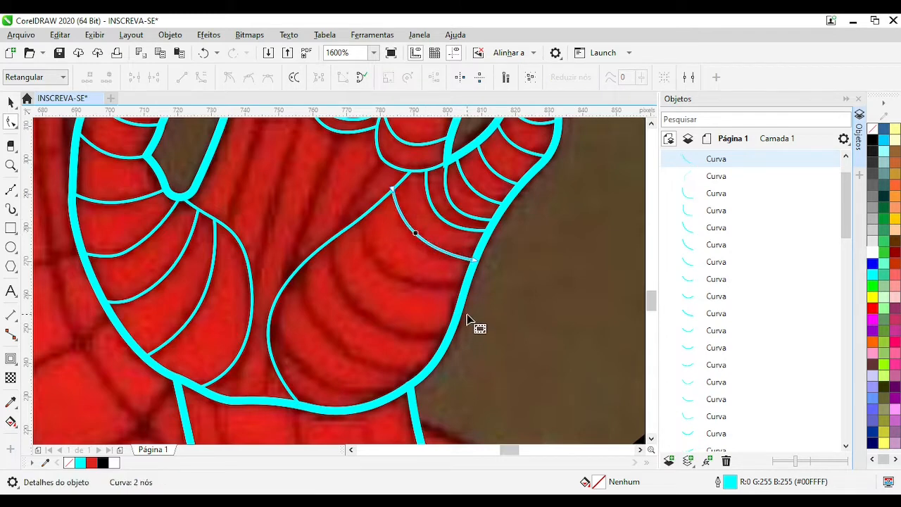
key("F5")
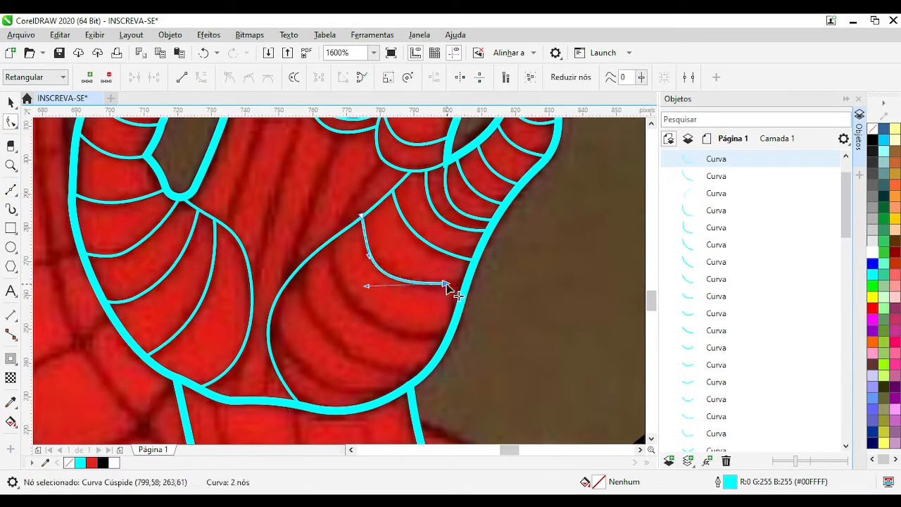
left_click_drag(385, 289, 386, 288)
left_click(472, 264)
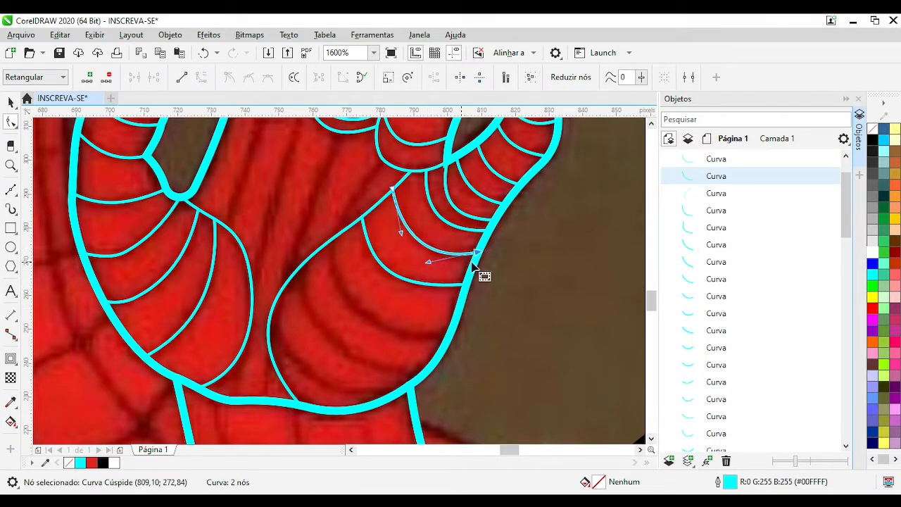
Trace three more curved web lines across the lower outer palm, from the long palm line to the outer outline
key("F5")
left_click(324, 237)
left_click(454, 336)
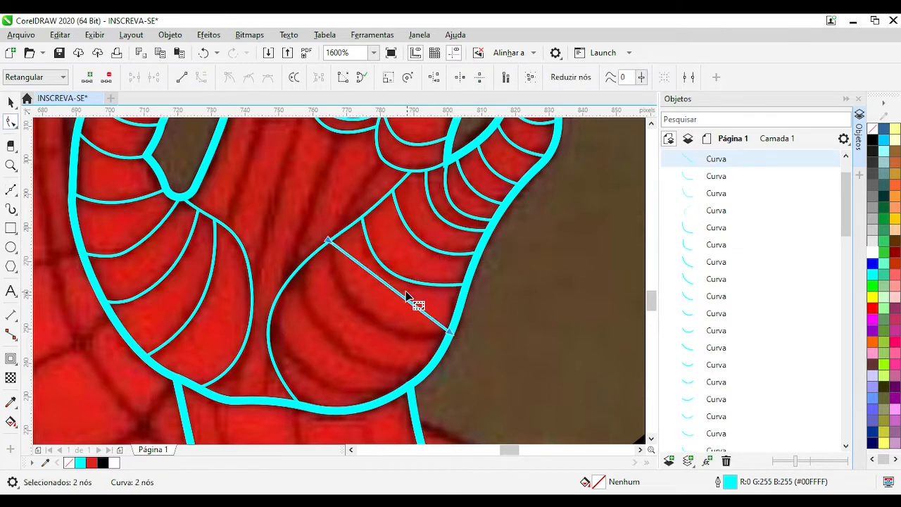
left_click(293, 264)
left_click(423, 380)
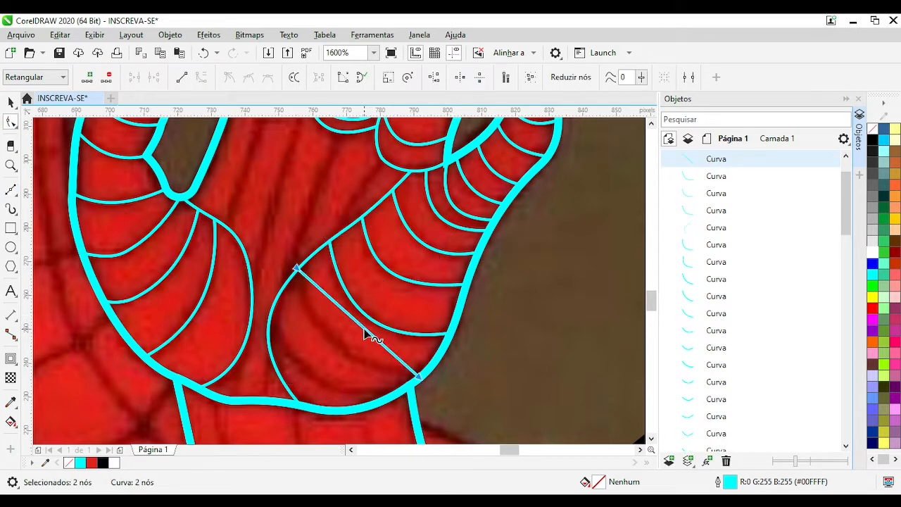
left_click(271, 297)
left_click(399, 398)
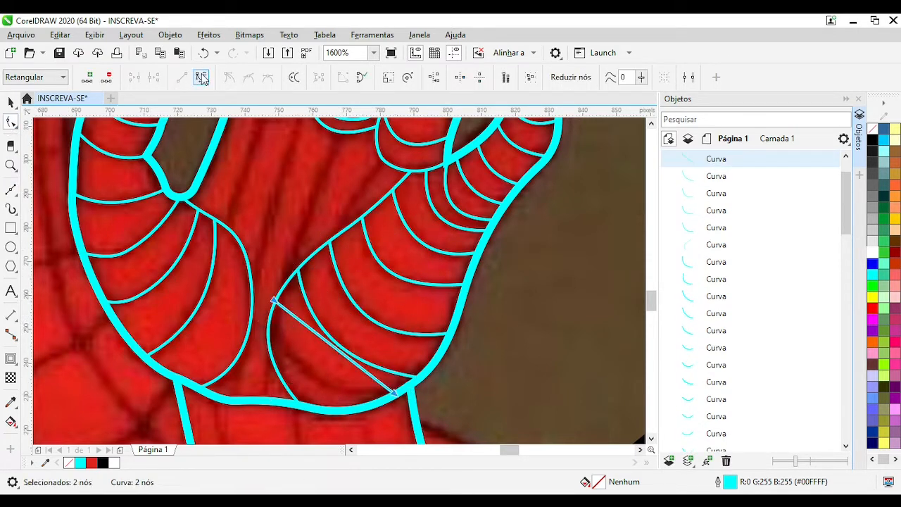
left_click_drag(316, 381, 316, 380)
Trace a slightly curved web line from the thumb's long line up to the index finger's base line
scroll(316, 370, "down", 1)
scroll(331, 163, "up", 1)
key("F5")
left_click(270, 383)
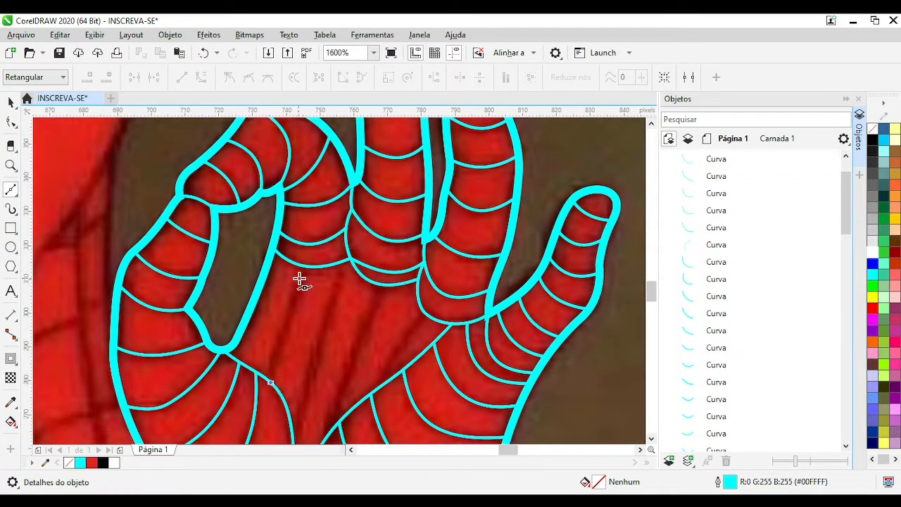
left_click(299, 265)
left_click(17, 117)
Trace a second, longer palm line from the index finger's base line down to the thumb's long line and bow it slightly
key("F5")
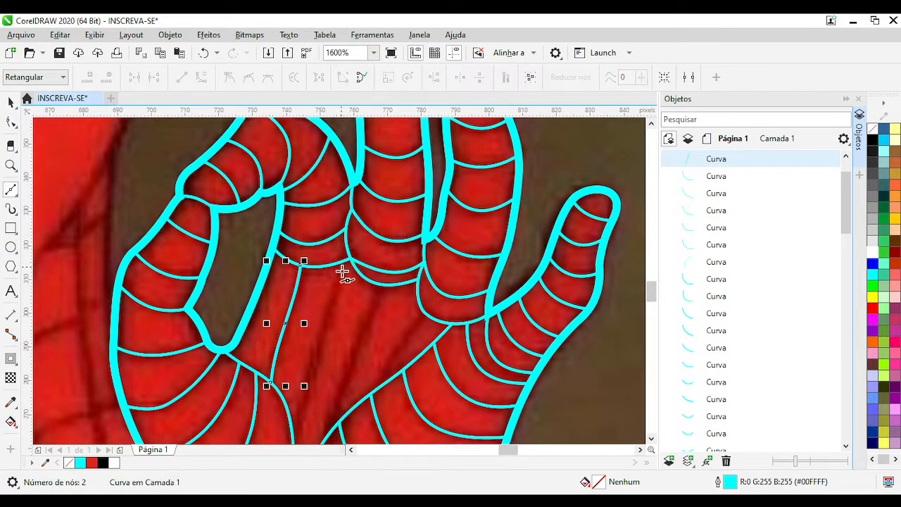
scroll(343, 269, "down", 1)
scroll(359, 266, "up", 1)
scroll(372, 298, "down", 1)
scroll(373, 345, "up", 1)
left_click(320, 212)
left_click(273, 388)
left_click(15, 122)
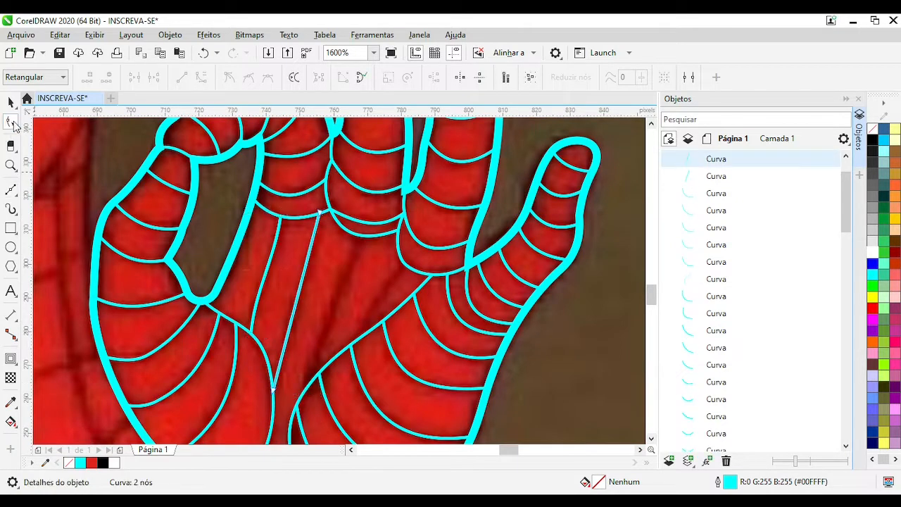
Trace the last two central palm lines, from the middle finger's base line and the ring finger's base down to the long palm line
left_click(6, 193)
left_click(359, 234)
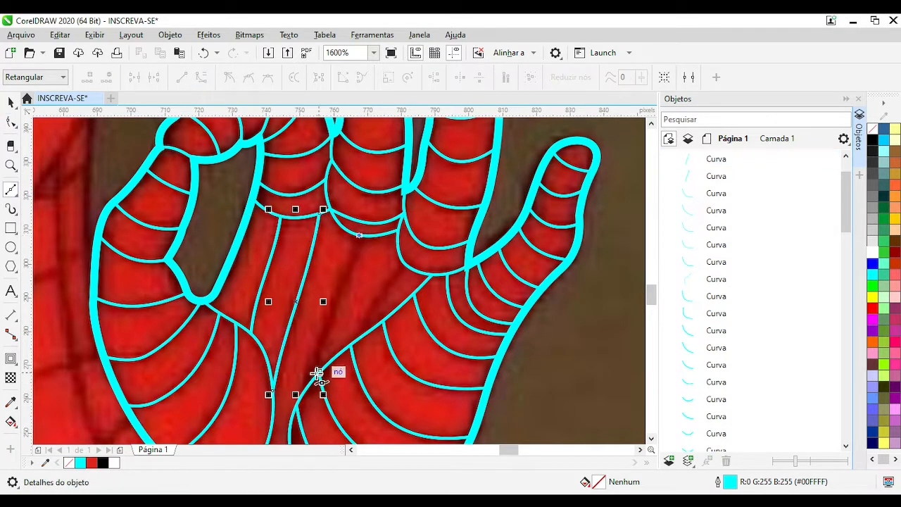
left_click(307, 385)
key("F5")
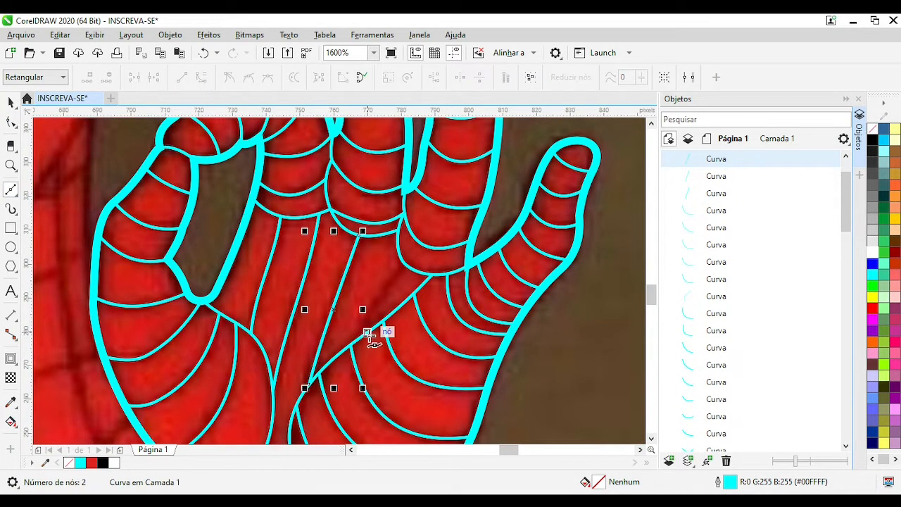
left_click(361, 337)
left_click(407, 260)
scroll(408, 328, "down", 5)
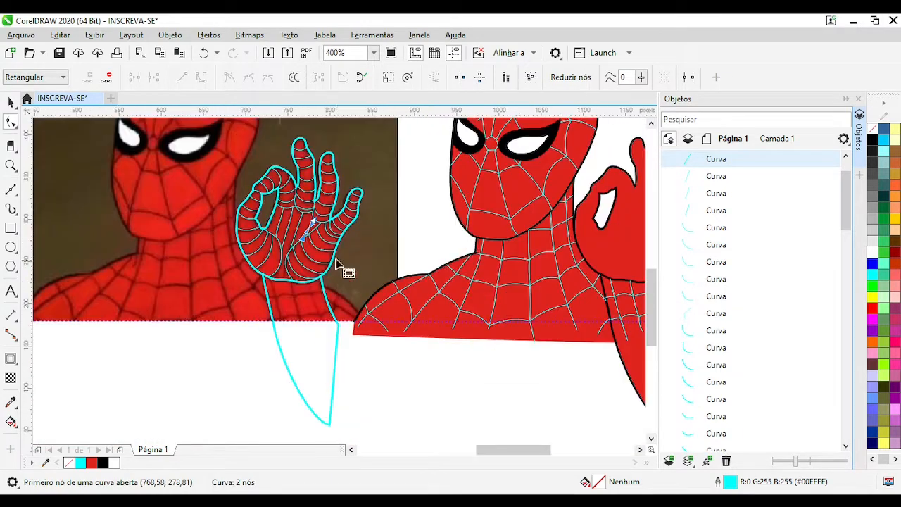
Group all the traced web lines of the hand and move the group 400 px onto the red figure's hand
key("space")
left_click(261, 277)
scroll(257, 203, "down", 2)
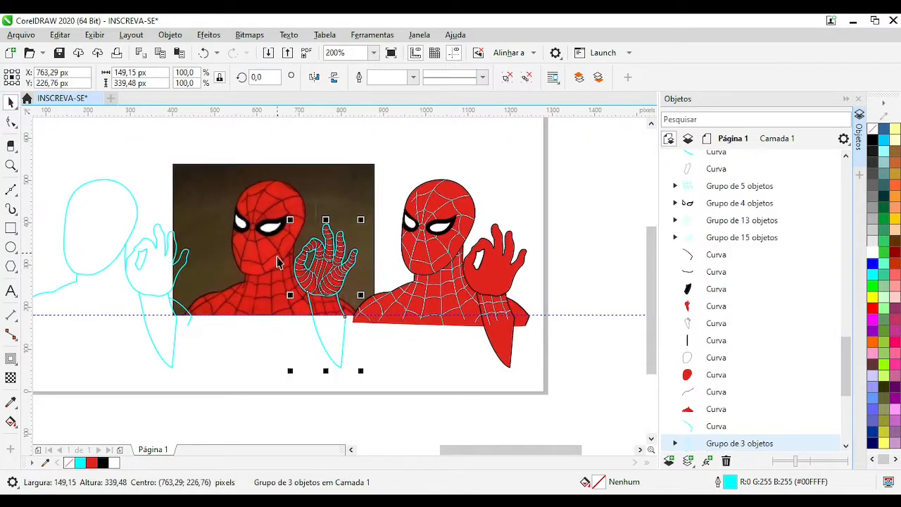
scroll(313, 243, "up", 1)
left_click(444, 195)
left_click_drag(444, 195, 260, 360)
left_click_drag(337, 279, 455, 206)
key("ctrl+z")
key("ctrl+g")
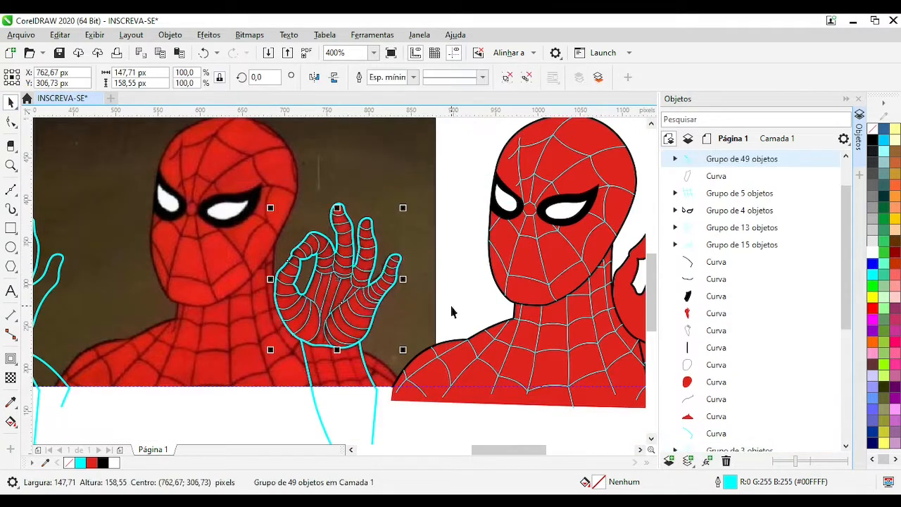
key("Right")
Give the cyan hand and arm outline group a black 1.5 px outline and move it 800 px, beyond the page's right edge
scroll(451, 311, "down", 1)
scroll(439, 262, "up", 1)
scroll(345, 287, "down", 1)
left_click(223, 287)
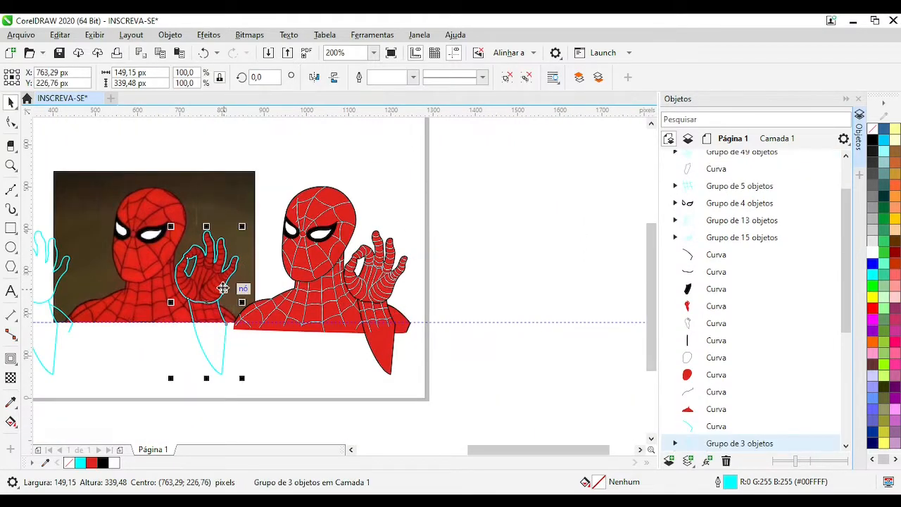
left_click(371, 278)
left_click(371, 280)
left_click(175, 294)
scroll(175, 295, "up", 2)
left_click(363, 284)
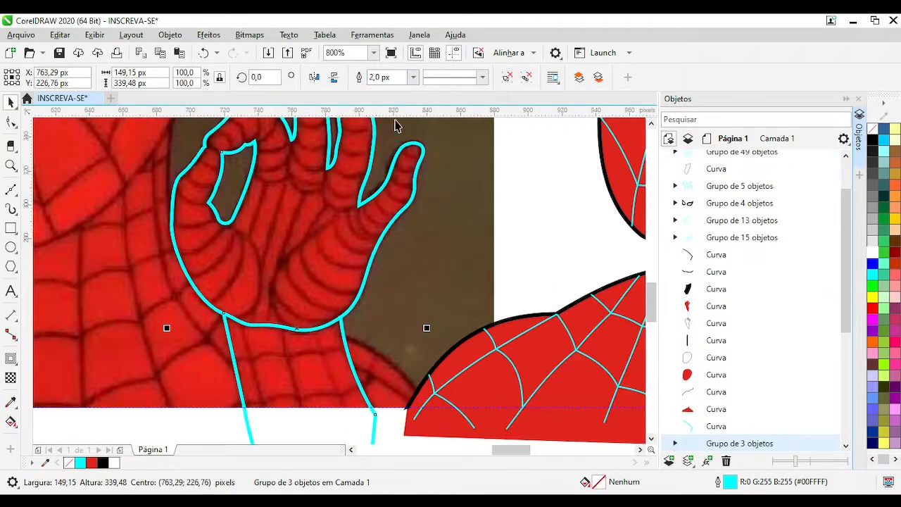
scroll(379, 276, "down", 1)
left_click_drag(313, 259, 380, 231)
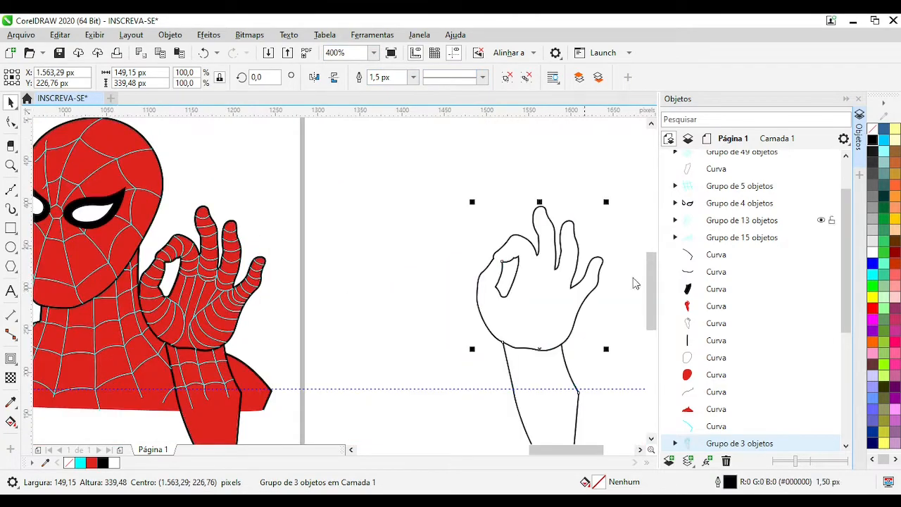
left_click(633, 278)
Move the hand's web-line group 400 px into the separated hand outline and color its lines black
left_click(219, 319)
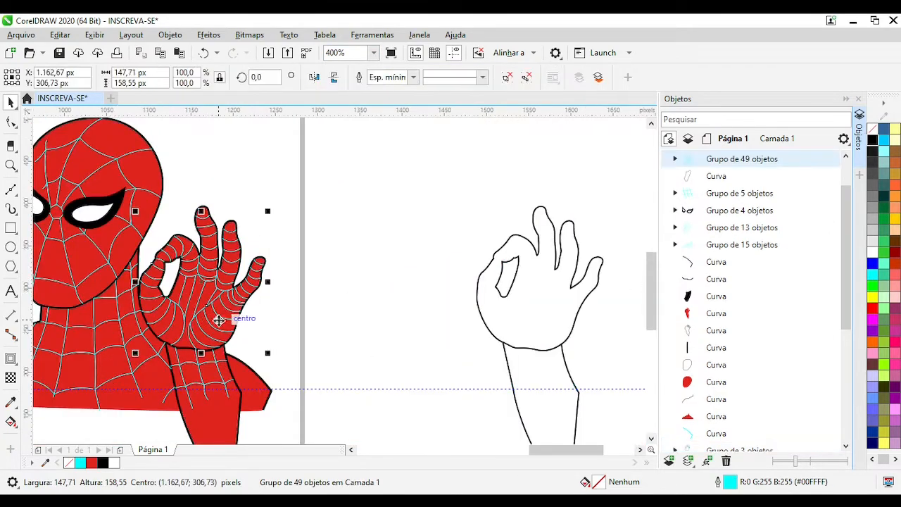
left_click(504, 284)
scroll(209, 278, "down", 1)
left_click(222, 283)
key("Right")
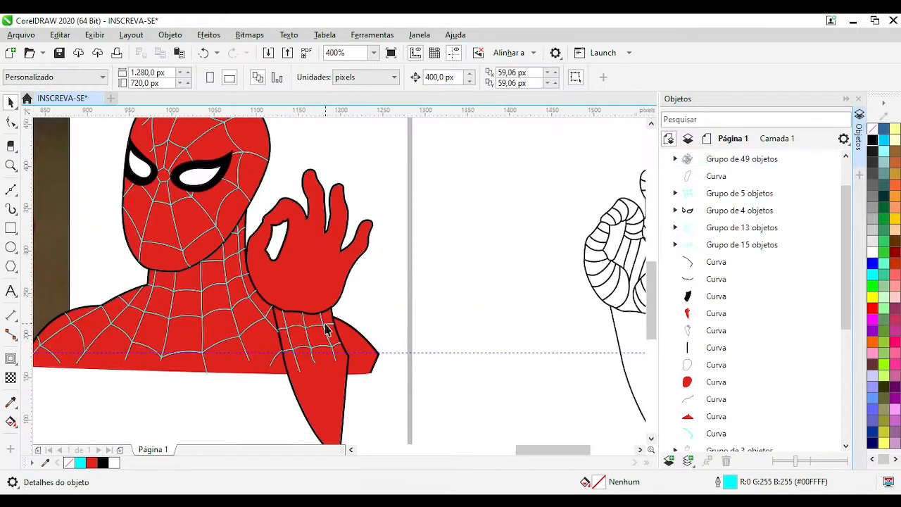
Move the wrist, torso and head web-line groups beside the separated hand and give them black 1.5 px outlines
left_click(326, 330)
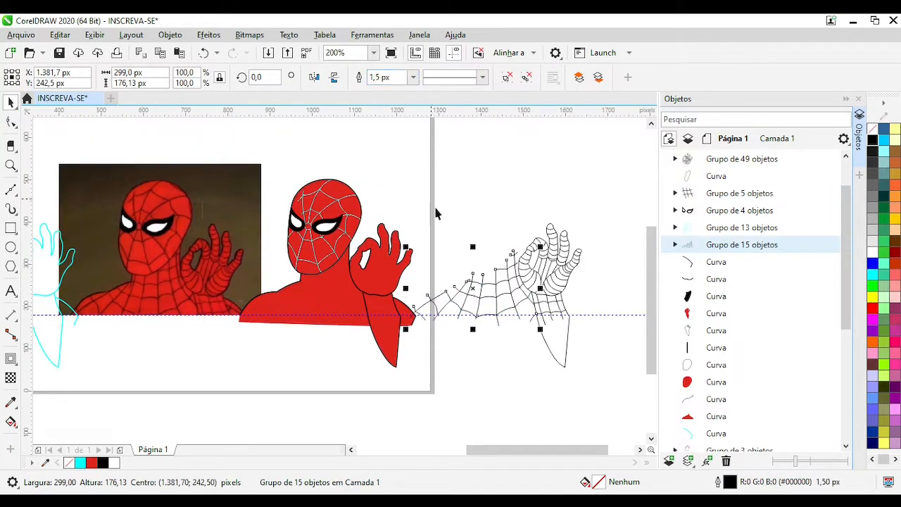
left_click(435, 208)
left_click(344, 197)
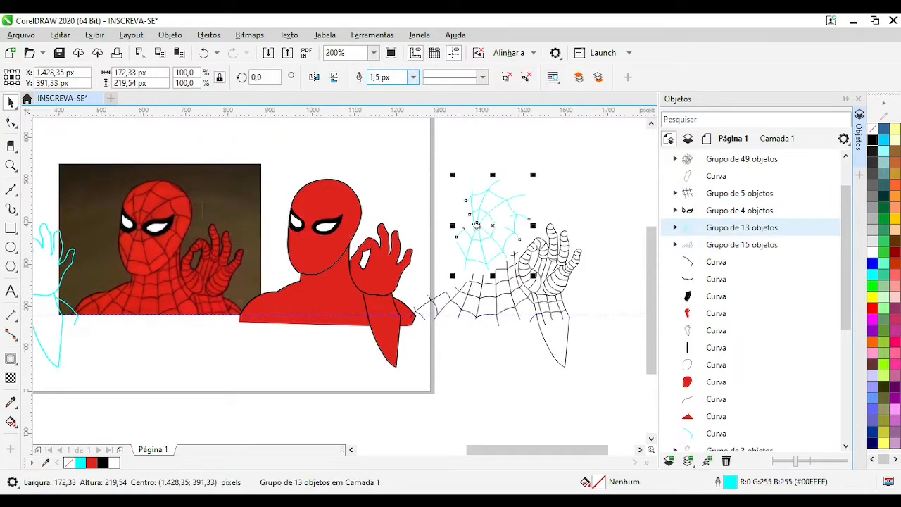
key("Escape")
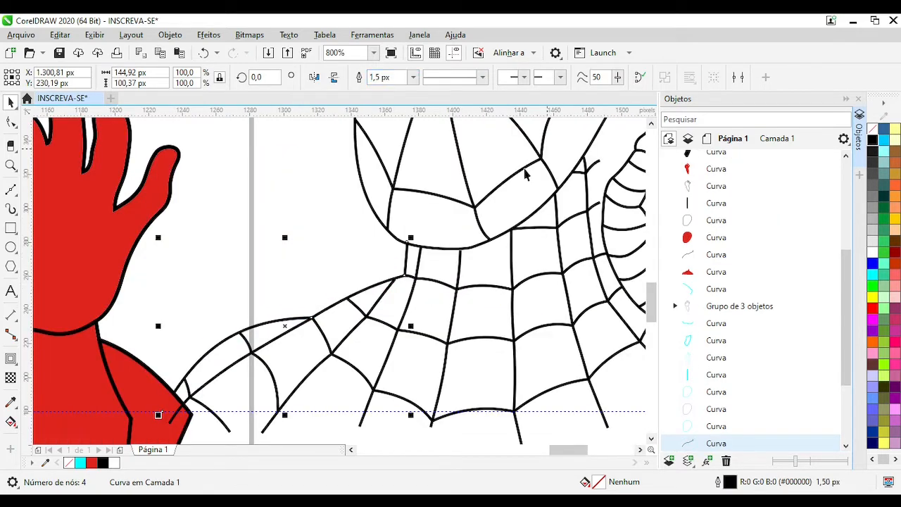
Set the neck line's outline to 1.5 px and add a black copy of the right shoulder curve to the line-art figure
scroll(524, 175, "down", 4)
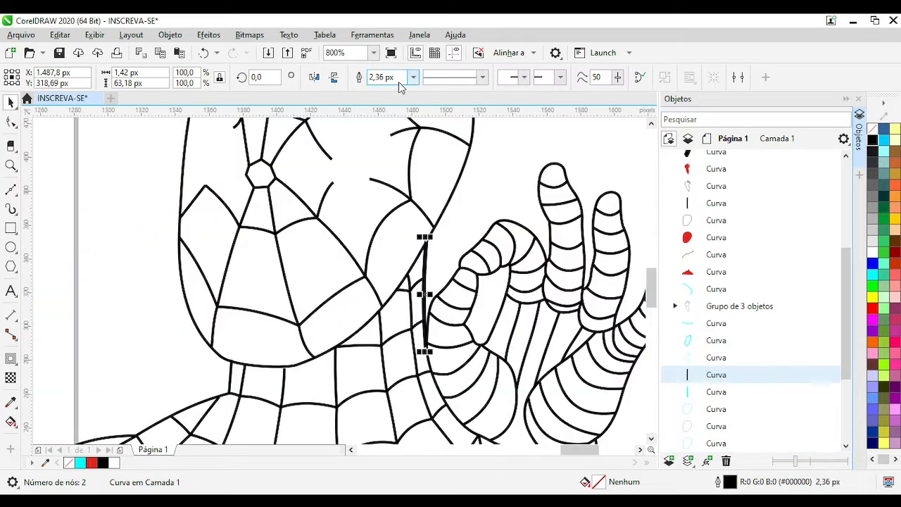
key("Escape")
scroll(398, 395, "down", 4)
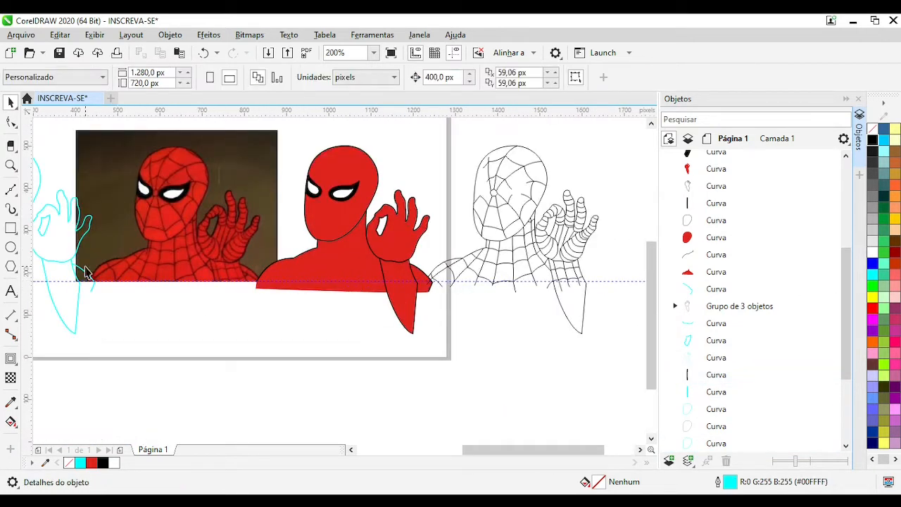
key("ctrl+v")
right_click(873, 140)
left_click(625, 221)
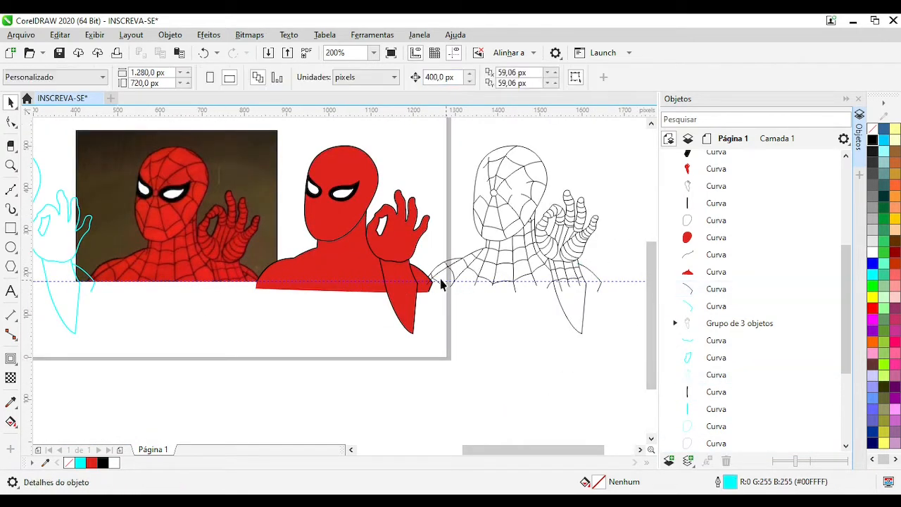
Move the eyes group from the red figure onto the line-art figure's head
left_click_drag(282, 156, 402, 207)
left_click_drag(344, 191, 514, 191)
left_click(511, 266)
left_click_drag(338, 218, 300, 279)
key("ctrl+z")
Move the red head fill onto the line-art head and delete it
key("Right")
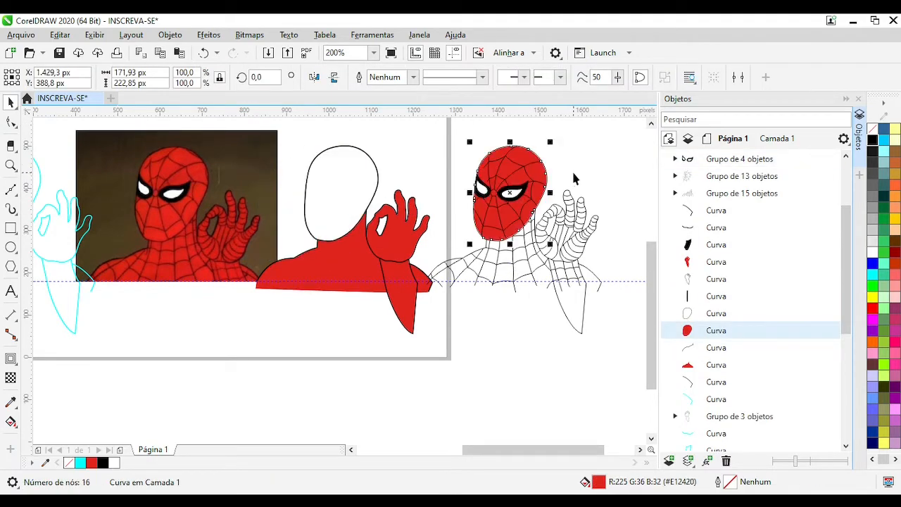
scroll(522, 193, "up", 2)
scroll(316, 277, "down", 2)
key("Delete")
Move a cyan head outline from the leftmost drawing 1200 px onto the line-art figure's head
scroll(275, 286, "down", 1)
left_click(280, 279)
key("Right")
key("Right")
key("Right")
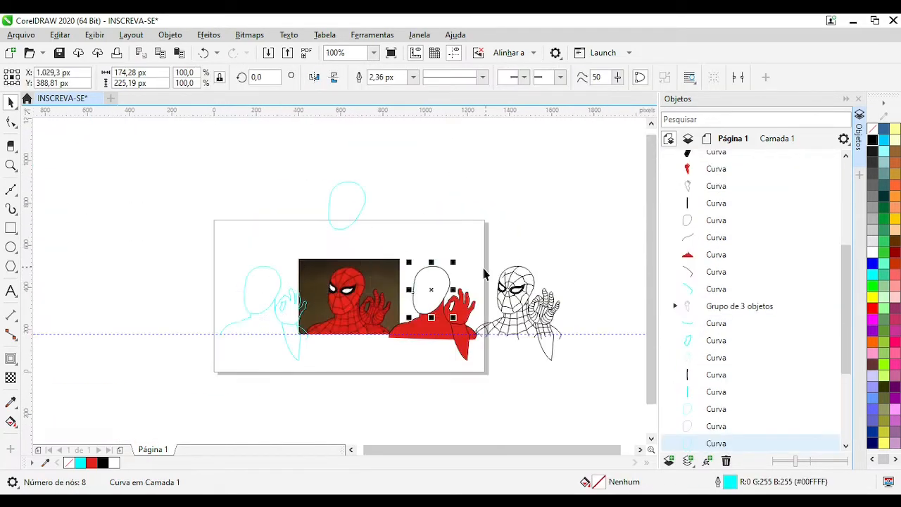
Fill the moved head shape with red (#E12420), remove its outline and send it behind the web lines
scroll(507, 286, "up", 1)
right_click(873, 130)
scroll(364, 275, "up", 3)
key("shift+Page_Down")
scroll(338, 278, "down", 5)
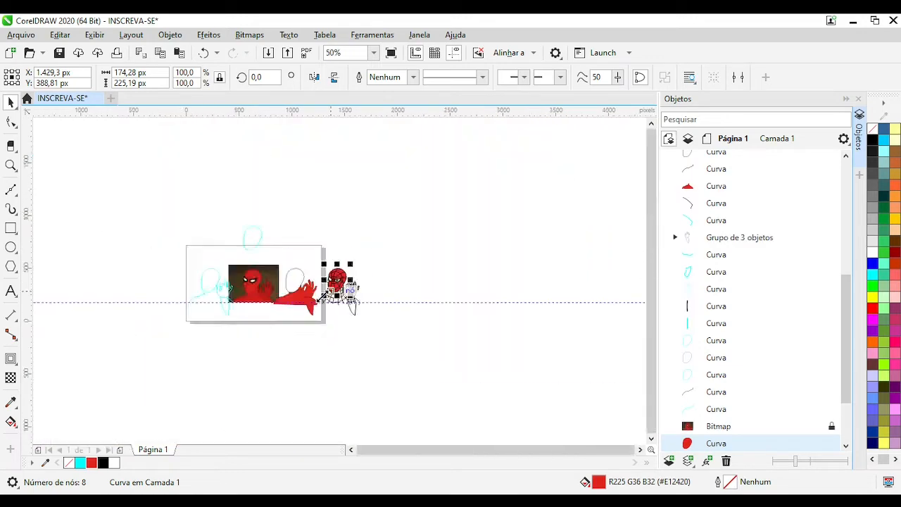
scroll(310, 301, "up", 2)
left_click_drag(264, 277, 219, 313)
key("ctrl+z")
scroll(395, 282, "down", 2)
scroll(507, 283, "down", 1)
key("Right")
scroll(436, 268, "up", 2)
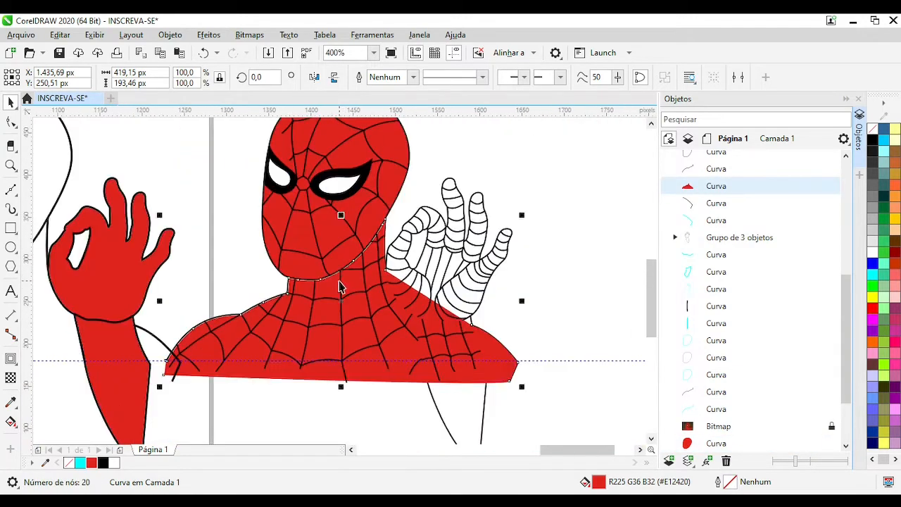
scroll(310, 287, "down", 2)
key("Left")
Try to weld the seven cyan body outline curves of the leftmost drawing into one shape
left_click(88, 283)
scroll(91, 283, "up", 1)
scroll(395, 266, "up", 2)
scroll(350, 264, "down", 2)
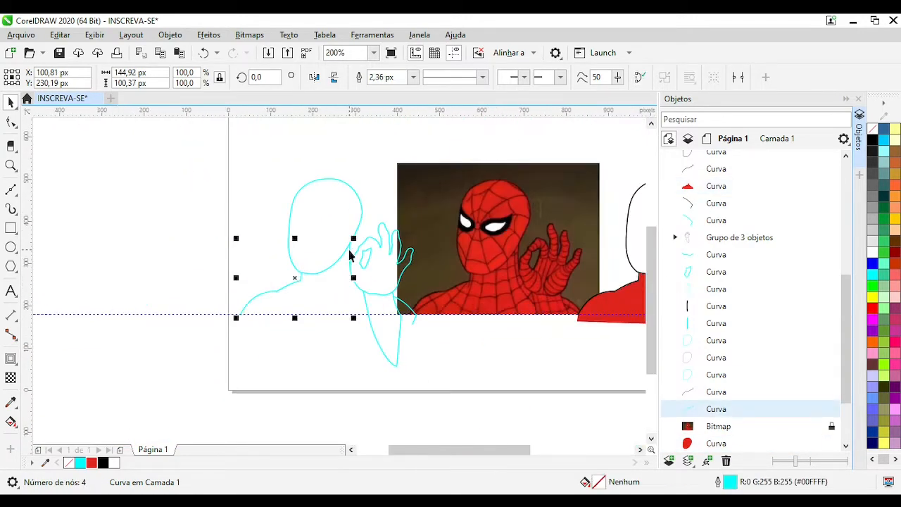
left_click(350, 252, "shift")
left_click(405, 303, "shift")
left_click(329, 269)
left_click_drag(220, 156, 426, 374)
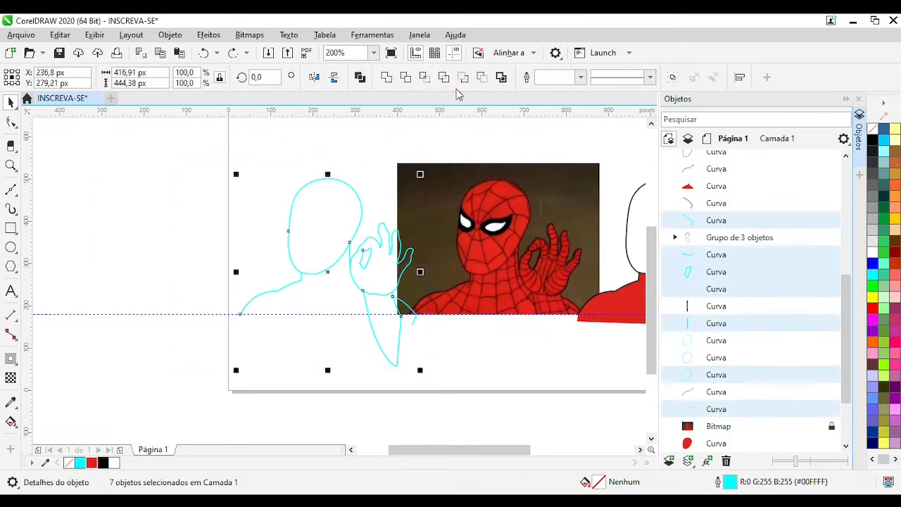
left_click(386, 78)
left_click_drag(412, 251, 335, 251)
key("ctrl+z")
key("ctrl+z")
Copy the cyan left shoulder, neck and right shoulder curves to the empty area beyond the line-art figure
left_click(288, 290)
left_click(288, 289)
left_click(349, 256, "shift")
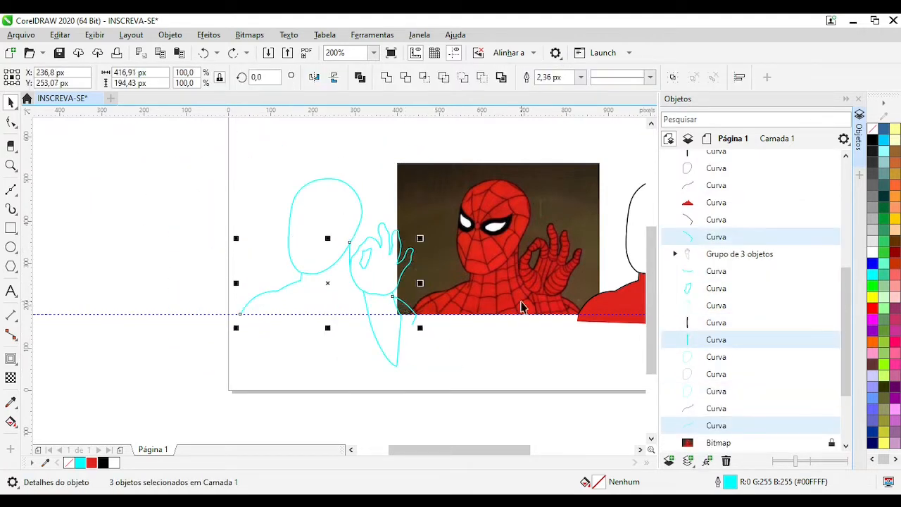
scroll(563, 292, "down", 1)
left_click_drag(231, 266, 571, 273)
right_click(572, 273)
scroll(498, 276, "up", 2)
Draw a straight line from the left shoulder curve's neck end to the neck line's upper end and combine it with the shoulder curve
left_click(11, 190)
left_click(299, 205)
key("F10")
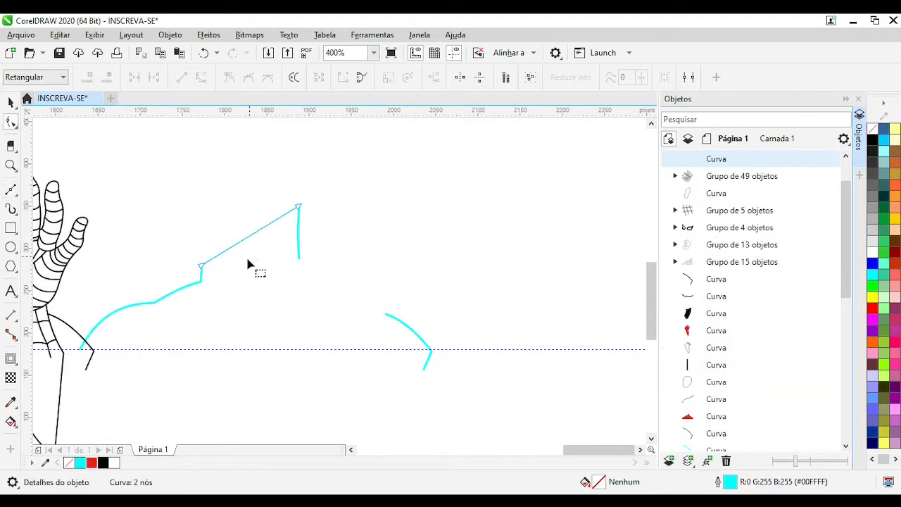
left_click(201, 273, "shift")
scroll(187, 270, "up", 3)
left_click_drag(303, 205, 415, 264)
key("ctrl+l")
Join the straight line's upper end node with the neck line's upper node into one continuous curve
left_click_drag(343, 240, 340, 226)
scroll(309, 295, "down", 2)
scroll(511, 166, "up", 2)
left_click(511, 169, "shift")
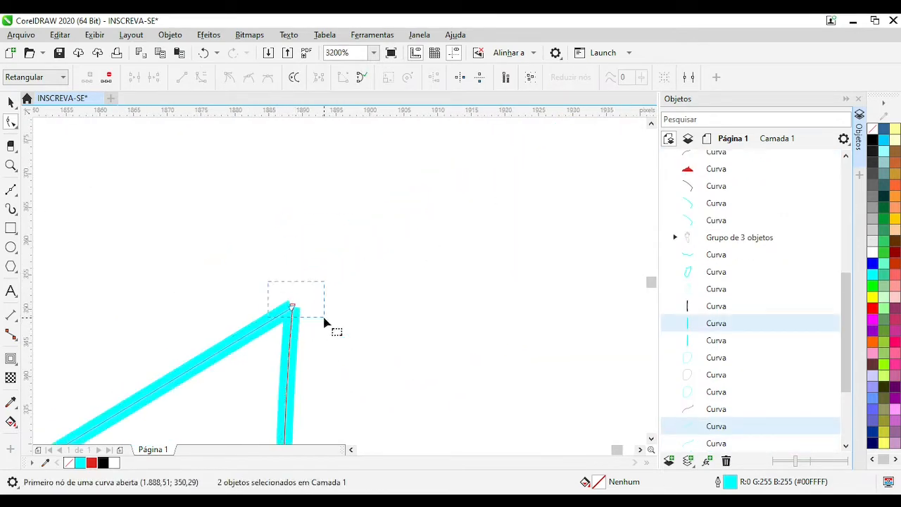
Extend the body curve from the neck line's lower end to the right shoulder curve and close it along the lower edge
scroll(339, 289, "down", 2)
left_click(11, 191)
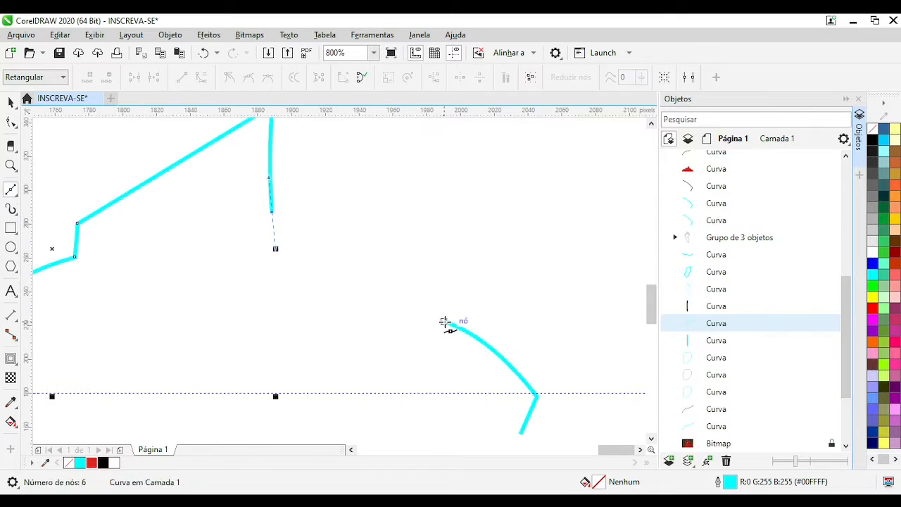
left_click(445, 321)
scroll(411, 441, "down", 1)
left_click(392, 276)
Close the right shoulder curve at the body's lower corner, merge it with the body outline and fill the shape red without an outline
scroll(40, 273, "up", 1)
left_click(11, 104)
scroll(125, 297, "down", 2)
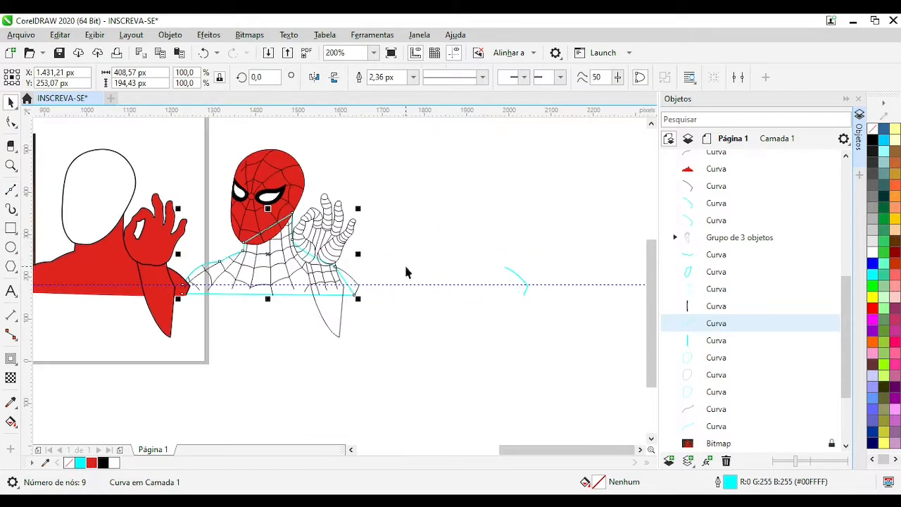
scroll(328, 261, "up", 2)
key("space")
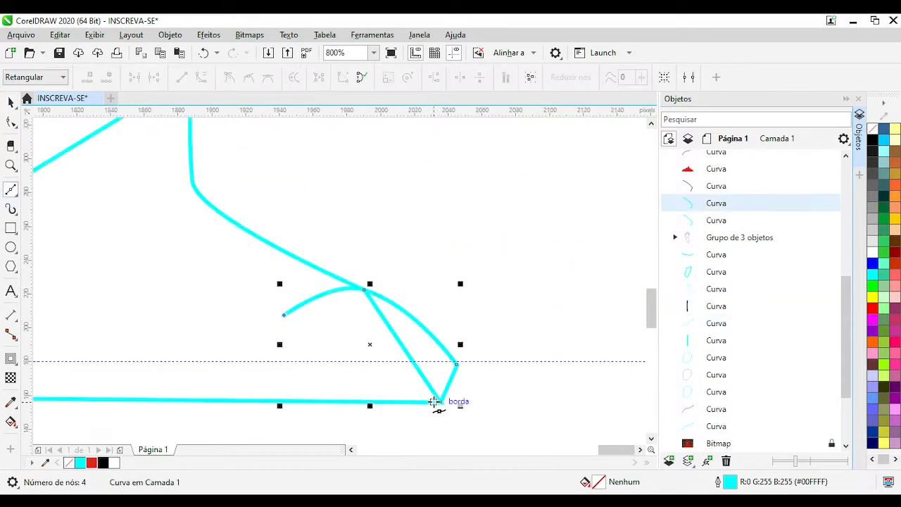
left_click(434, 402)
key("space")
scroll(296, 275, "down", 3)
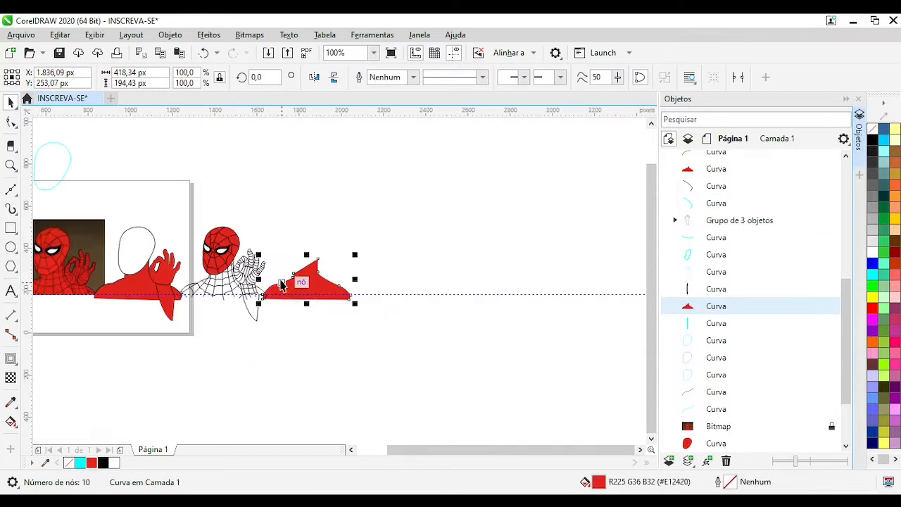
Move the red body shape 400 px left so it lies behind the rightmost web line art
scroll(280, 284, "up", 2)
scroll(483, 320, "down", 1)
left_click(396, 321)
scroll(156, 258, "down", 1)
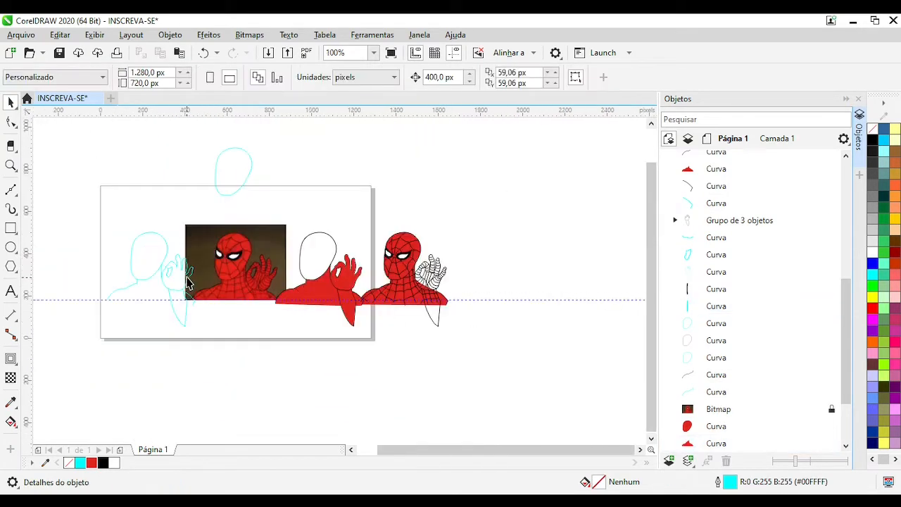
Place a copy of the cyan hand and forearm shape behind the rightmost figure's lines, filled red without an outline
left_click(183, 259)
key("Left")
scroll(485, 290, "up", 1)
scroll(316, 287, "down", 1)
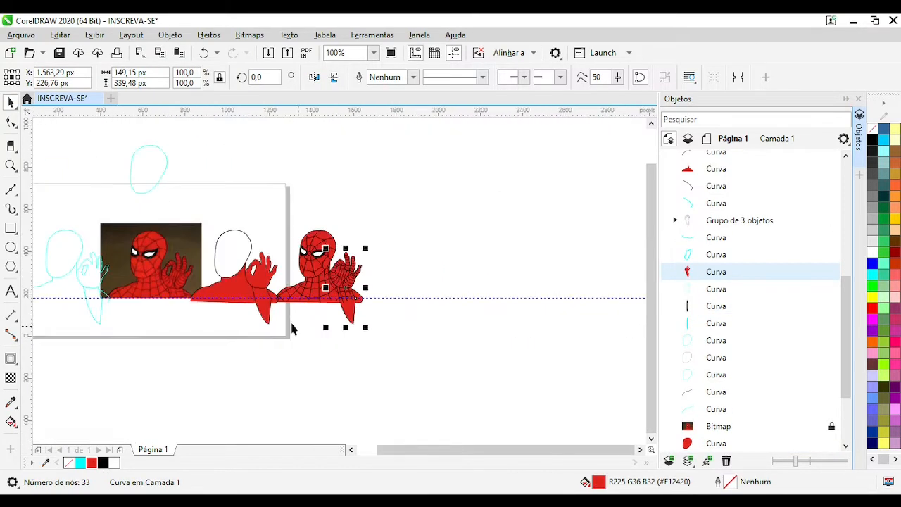
left_click(294, 326)
Delete the previous figure with the white head and move the completed rightmost figure 400 px left into its place
left_click_drag(182, 202, 287, 375)
left_click_drag(243, 290, 227, 184)
key("Delete")
left_click_drag(386, 346, 269, 206)
key("Left")
left_click(277, 336)
scroll(232, 270, "up", 1)
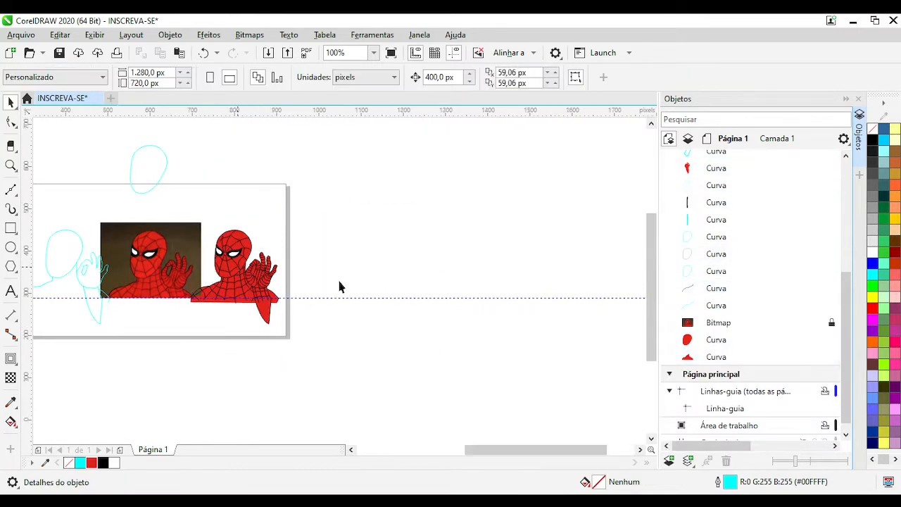
Bring all objects of the completed red figure to the front of the layer
left_click_drag(537, 414, 240, 167)
key("shift+Page_Up")
scroll(235, 223, "up", 1)
scroll(334, 290, "down", 1)
scroll(408, 293, "up", 1)
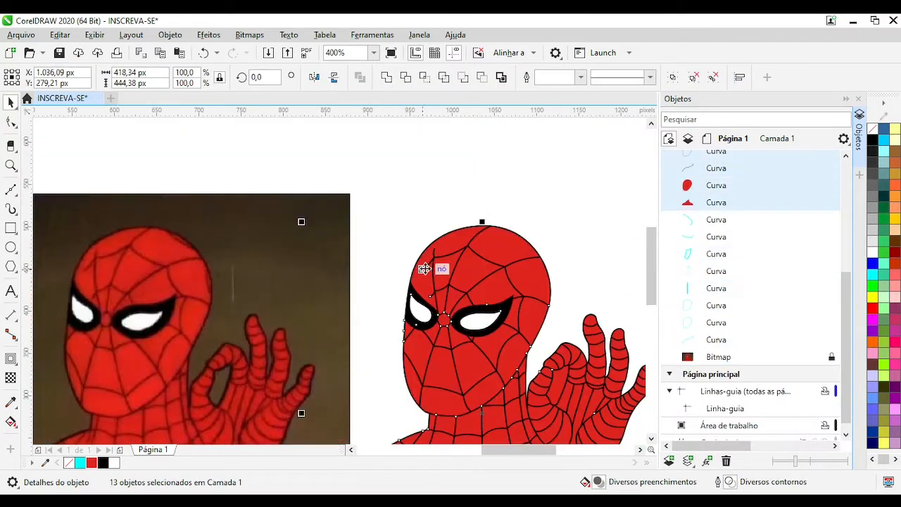
scroll(445, 262, "up", 2)
key("F10")
scroll(333, 299, "down", 2)
Overlay the head's web line group on the reference image to compare the line ends
left_click(10, 103)
left_click(412, 297)
key("Left")
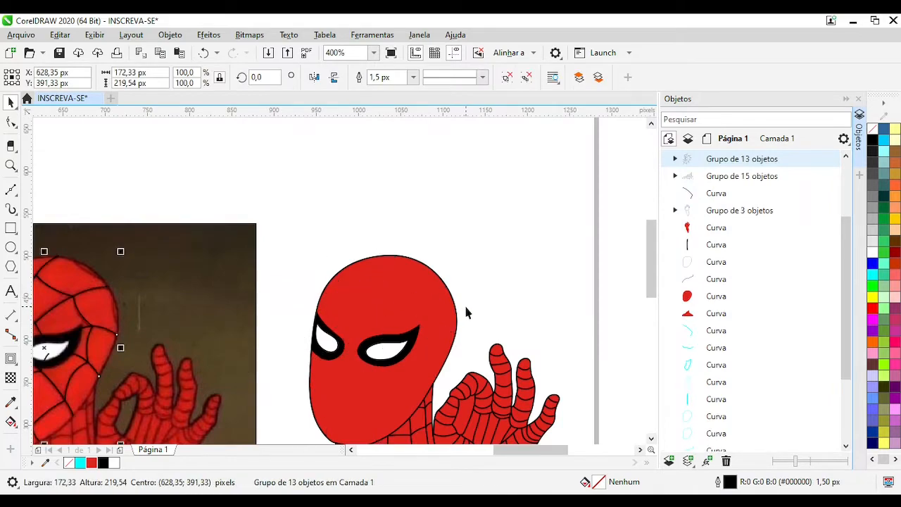
scroll(464, 303, "down", 1)
scroll(238, 326, "up", 2)
scroll(332, 271, "down", 2)
key("Escape")
scroll(505, 273, "up", 1)
left_click(342, 249)
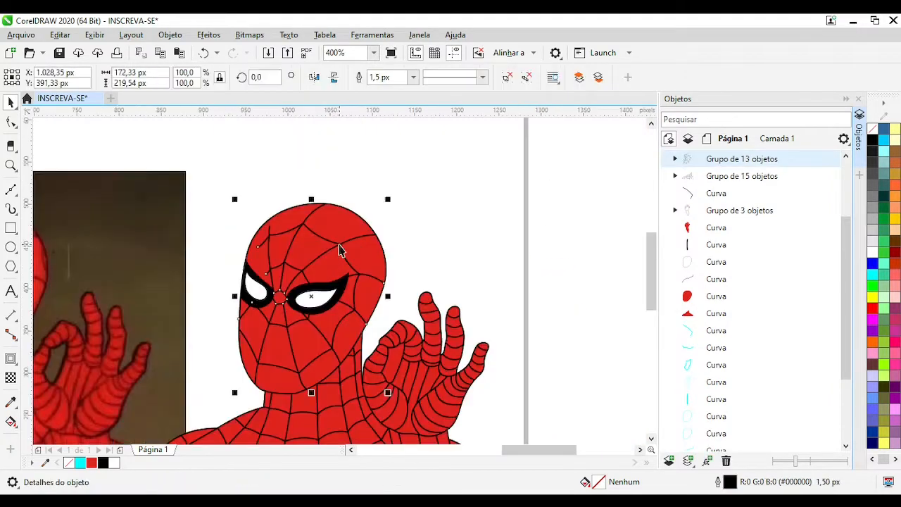
Try moving the head's web line group 400 px left onto the reference image and ungrouping it there
key("Left")
scroll(341, 257, "down", 1)
scroll(170, 274, "up", 1)
scroll(305, 267, "up", 3)
left_click(11, 123)
left_click(11, 105)
scroll(316, 281, "down", 3)
left_click(342, 281)
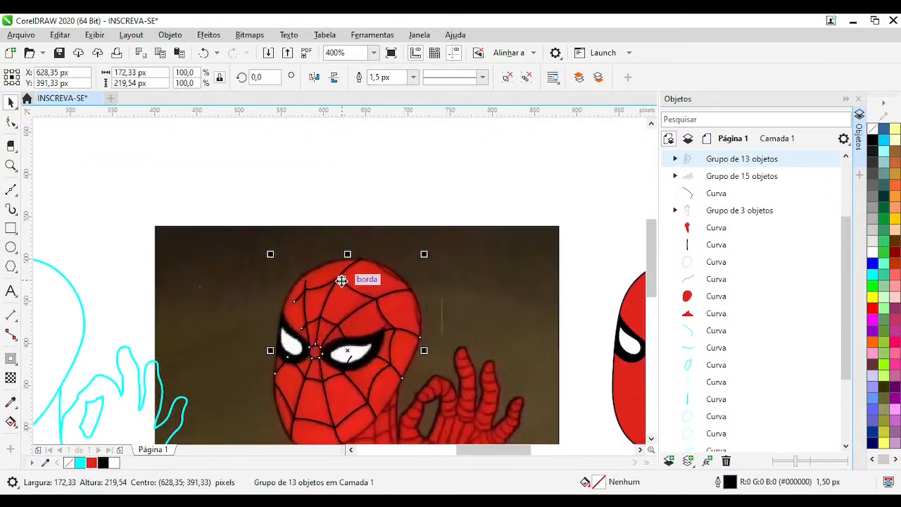
key("ctrl+u")
scroll(342, 268, "down", 1)
key("ctrl+z")
key("ctrl+z")
Place copies of the head, torso, hand and forearm web line groups 800 px left on the cyan outline drawing
key("KP_Add")
key("Left")
key("Left")
left_click(530, 369)
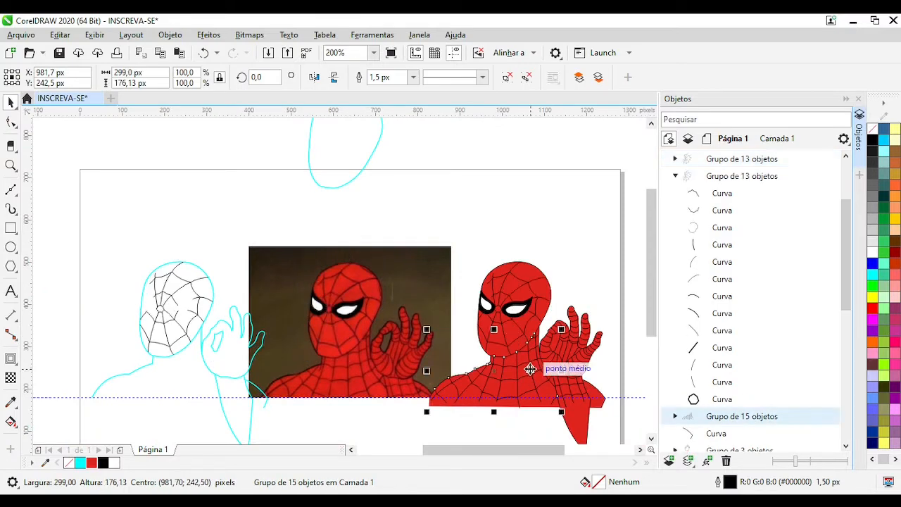
left_click(581, 343)
key("Left")
left_click(579, 395)
key("KP_Add")
key("Left")
key("Left")
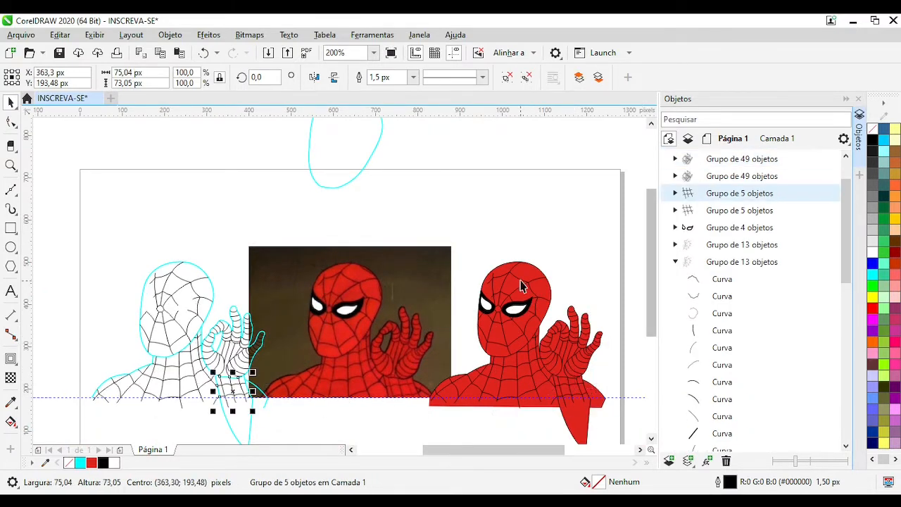
Move the red body fill and the red arm fill 800 px right, clear of the line art
left_click(517, 236)
scroll(544, 344, "up", 1)
left_click_drag(408, 368, 503, 351)
left_click(348, 377)
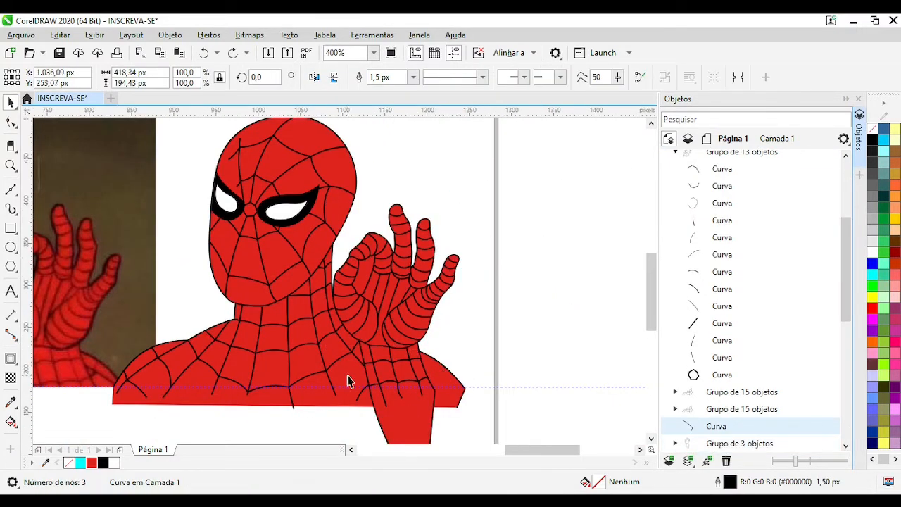
key("Right")
key("Right")
scroll(523, 372, "down", 1)
left_click(291, 304)
key("Right")
left_click(289, 304)
key("Right")
key("Right")
left_click(439, 236)
Place a copy of the cyan finger-gap curve on the red hand and combine the two to cut out the opening
scroll(439, 235, "down", 2)
scroll(304, 222, "up", 2)
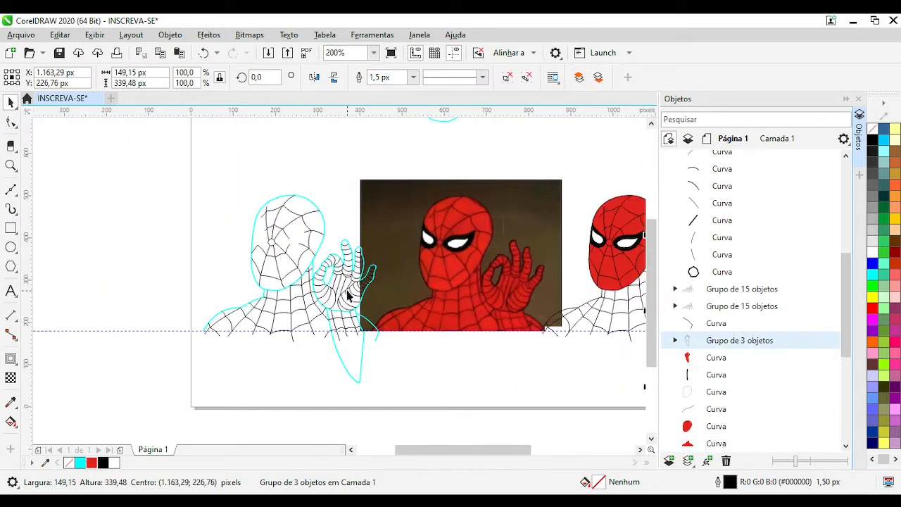
left_click(335, 273)
key("Right")
key("Right")
key("Right")
key("Right")
scroll(384, 288, "down", 2)
scroll(567, 288, "up", 3)
scroll(339, 282, "up", 2)
key("shift+Page_Up")
scroll(339, 280, "down", 1)
left_click(418, 279, "shift")
key("ctrl+l")
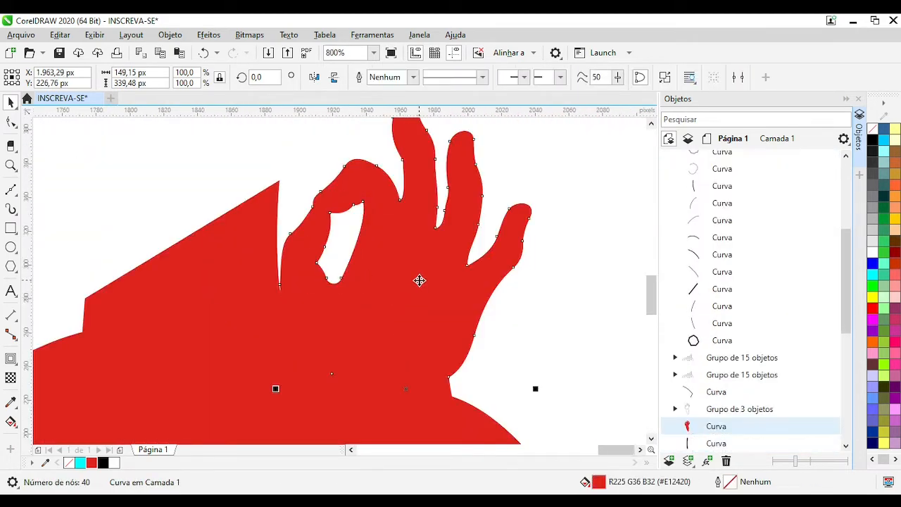
Move the red arm fill with its finger opening and the red body fill 800 px left, back behind the line art
scroll(416, 281, "down", 3)
key("Left")
key("Left")
left_click(306, 303)
key("Left")
key("Left")
scroll(153, 274, "up", 2)
scroll(272, 272, "down", 1)
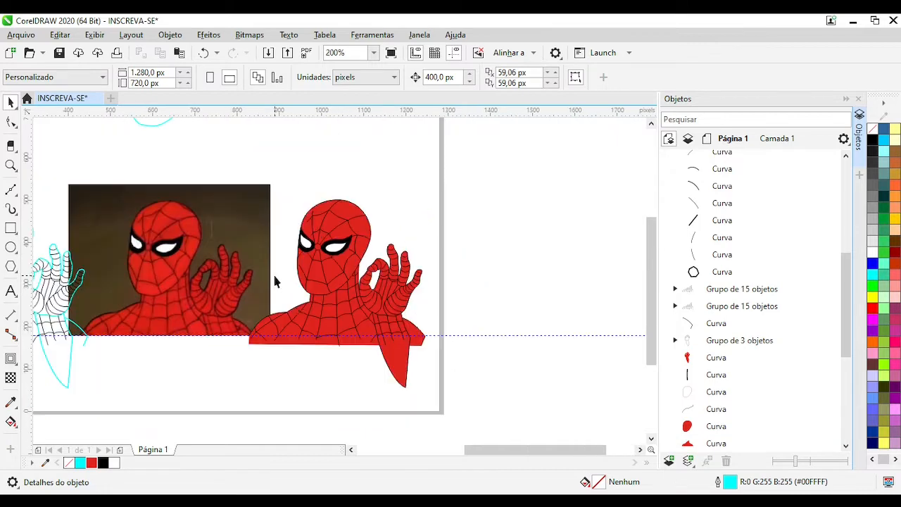
Place a copy of the head's web lines over the reference image and convert them into one black filled curve
scroll(272, 270, "down", 1)
scroll(252, 279, "up", 1)
left_click(623, 244)
key("plus")
key("Left")
scroll(418, 233, "up", 3)
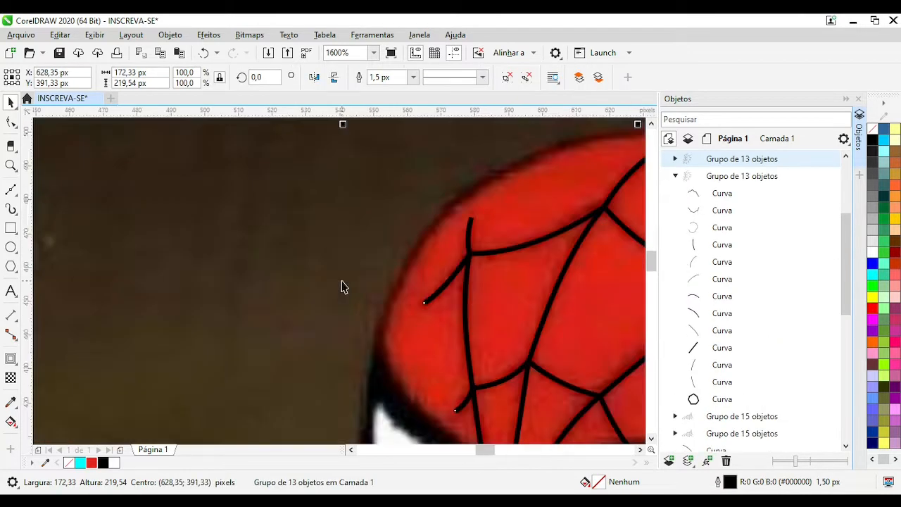
key("ctrl+u")
key("ctrl+l")
Taper the two loose web line ends at the forehead's left edge into points matching the reference
scroll(523, 312, "up", 1)
key("F10")
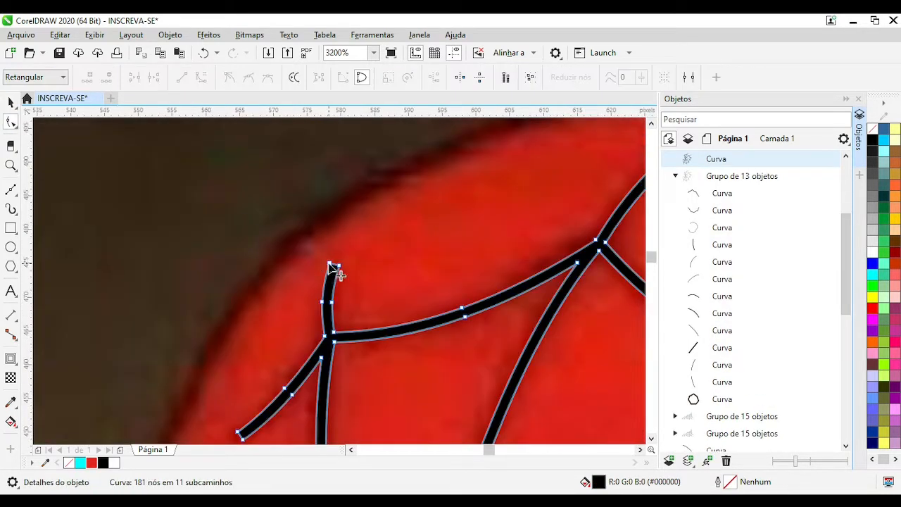
left_click_drag(318, 284, 326, 286)
scroll(314, 331, "down", 1)
scroll(315, 334, "up", 2)
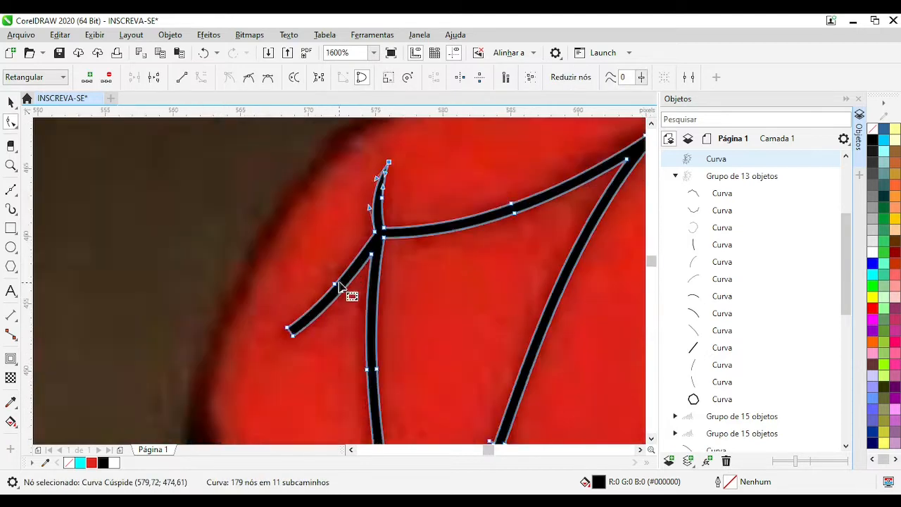
left_click(237, 370)
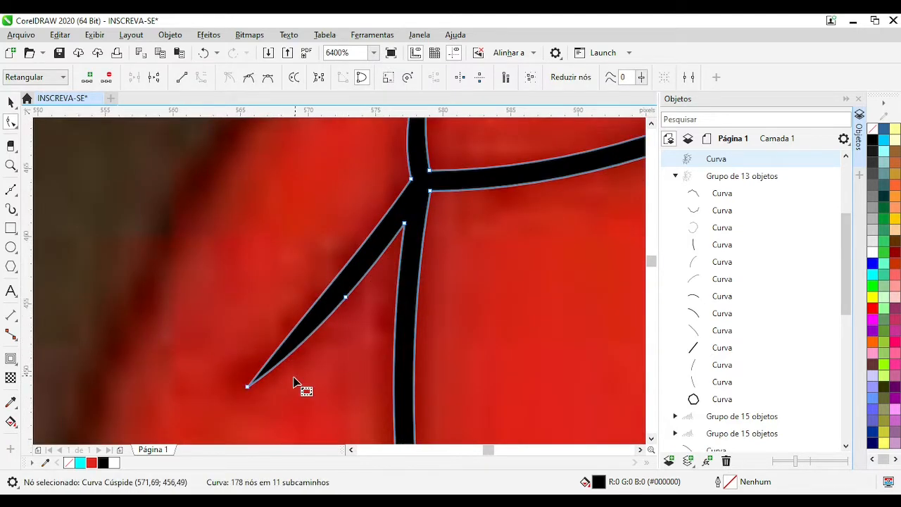
left_click_drag(304, 321, 306, 321)
Taper the short loose web strand above the left eye into a point
scroll(306, 321, "down", 3)
scroll(373, 345, "up", 1)
scroll(232, 346, "up", 1)
left_click(277, 274)
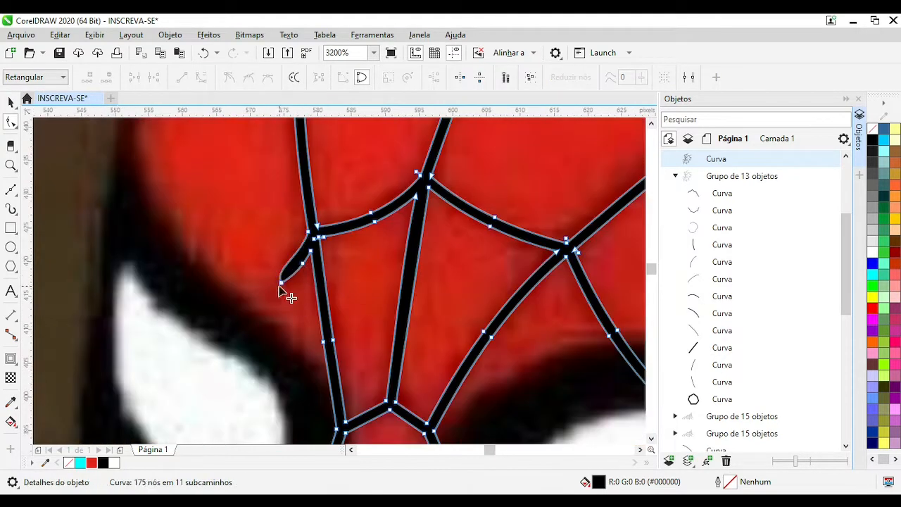
left_click_drag(291, 268, 292, 269)
scroll(316, 299, "down", 2)
scroll(331, 352, "up", 1)
scroll(184, 345, "up", 1)
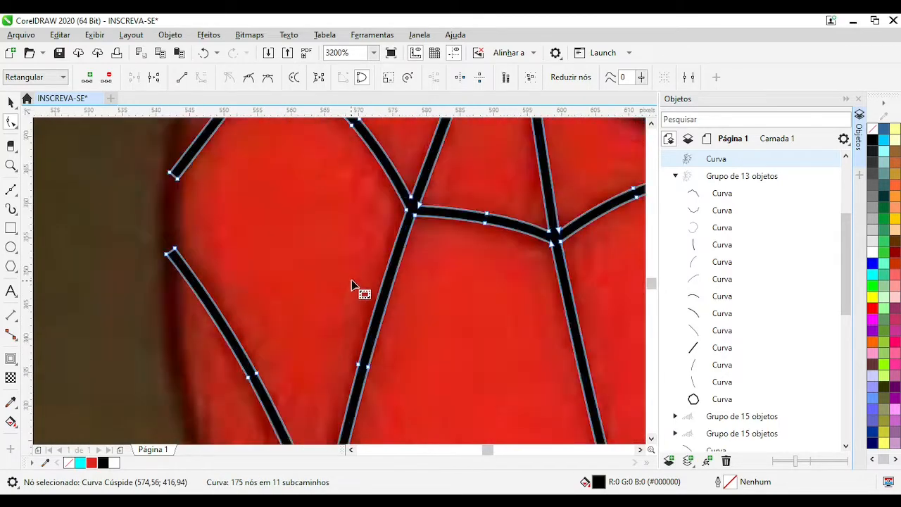
Delete the red figure's old head web group and move the tapered web curve from the reference image into its place
scroll(352, 284, "down", 3)
scroll(535, 202, "up", 2)
scroll(338, 286, "down", 3)
key("space")
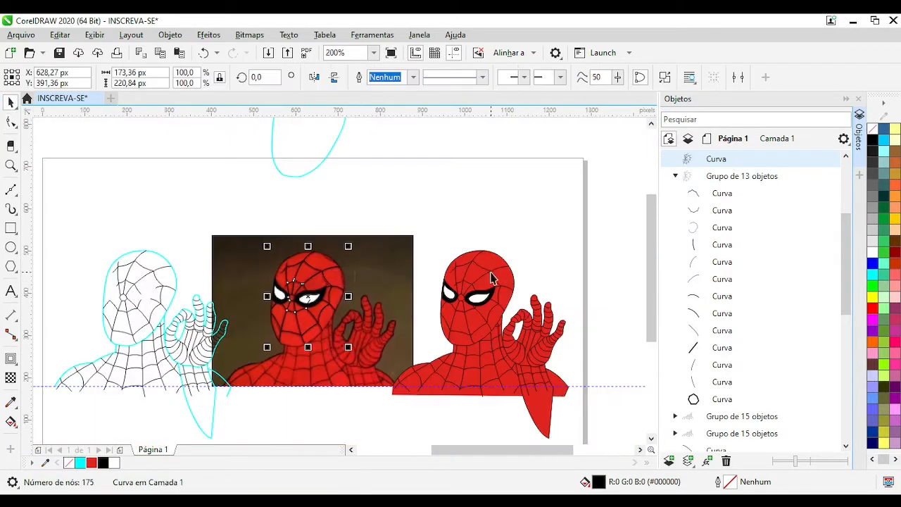
left_click(513, 282)
key("Delete")
left_click_drag(325, 274, 495, 274)
key("Escape")
scroll(495, 292, "up", 1)
scroll(260, 288, "down", 1)
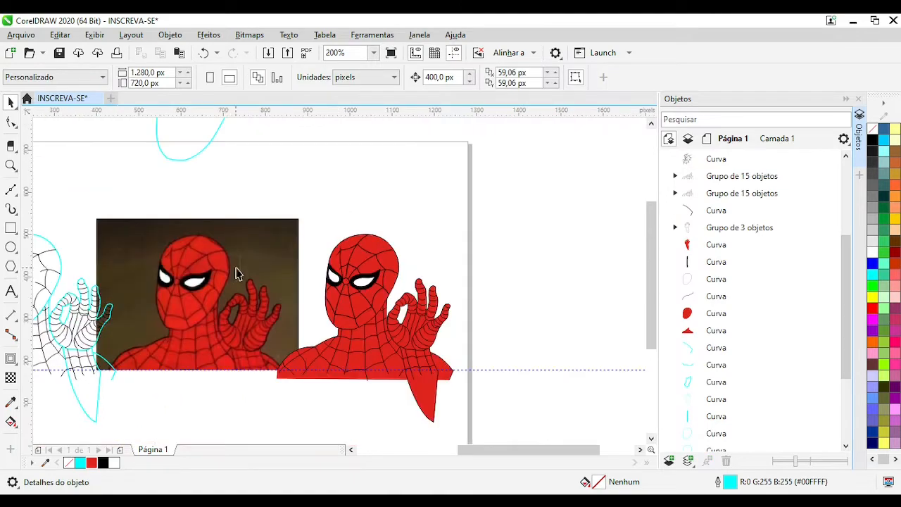
Place the leftmost drawing's cyan head outline over the head in the reference image
scroll(235, 266, "up", 2)
scroll(303, 285, "down", 2)
scroll(201, 286, "up", 2)
left_click(9, 192)
scroll(246, 299, "down", 2)
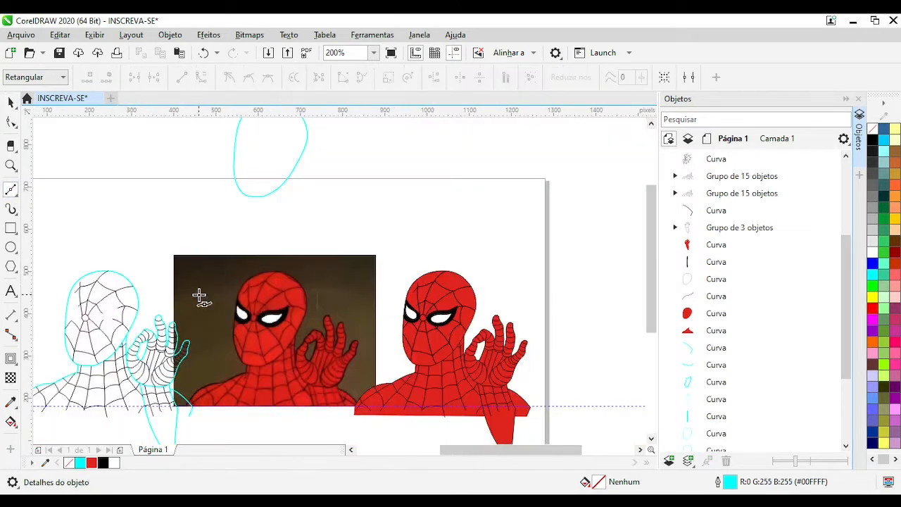
scroll(201, 295, "up", 1)
scroll(235, 284, "down", 1)
left_click(142, 271)
key("Right")
scroll(314, 287, "up", 2)
left_click(11, 189)
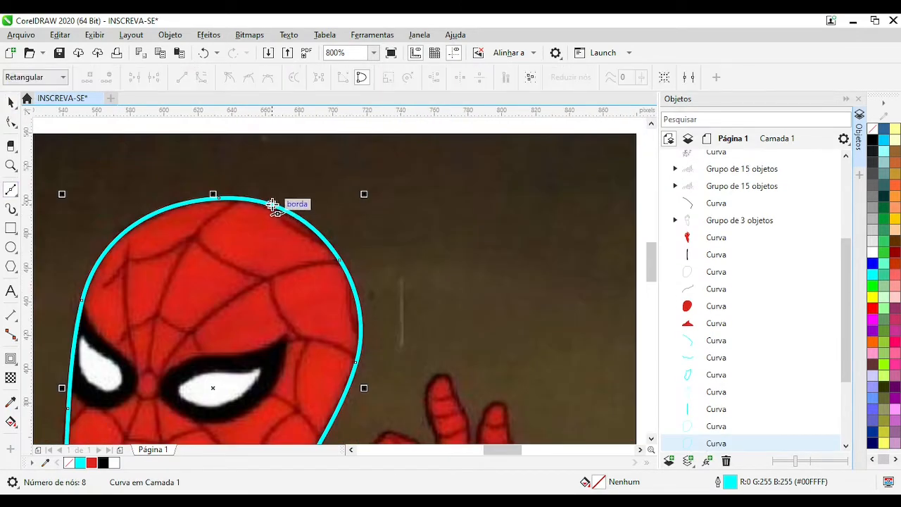
Draw a short curve between two points on the head outline's upper right, bent inward along the reference's thicker edge
left_click(272, 205)
scroll(305, 194, "up", 1)
left_click(346, 300)
left_click_drag(295, 265, 286, 273)
Draw a second short curve between two points on the head outline's right side and bend it inward
scroll(396, 256, "down", 2)
scroll(400, 292, "up", 2)
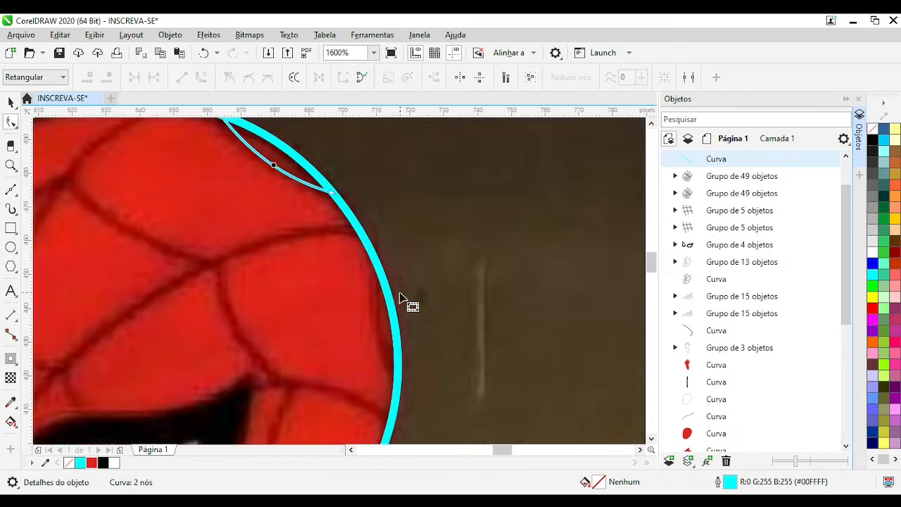
left_click(381, 271)
left_click(398, 375)
left_click_drag(384, 310, 377, 312)
scroll(357, 275, "down", 1)
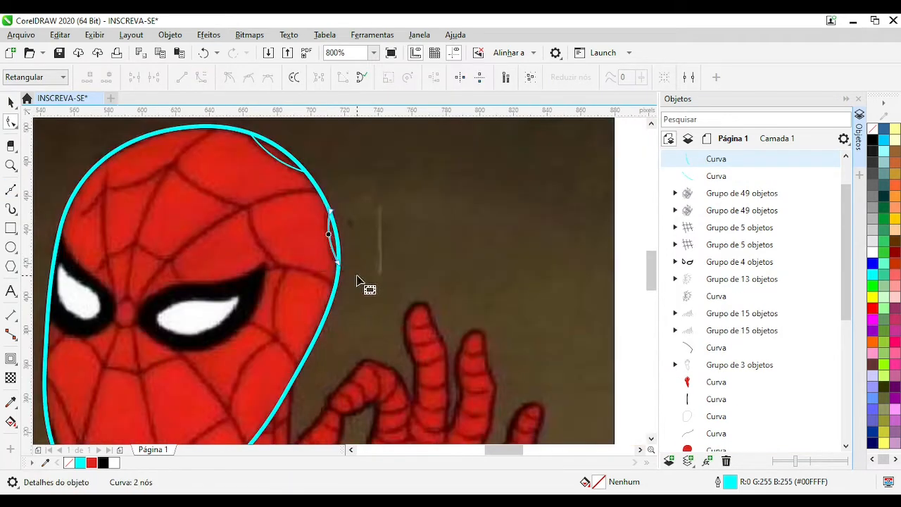
Move the cyan head outline from the reference image back to the leftmost drawing
key("space")
scroll(331, 295, "down", 1)
left_click(319, 310)
scroll(295, 288, "down", 1)
key("Left")
left_click(258, 264)
scroll(564, 269, "up", 1)
Give the two short accent curves on the reference head a black outline and convert them to filled shapes
left_click_drag(234, 213, 392, 317)
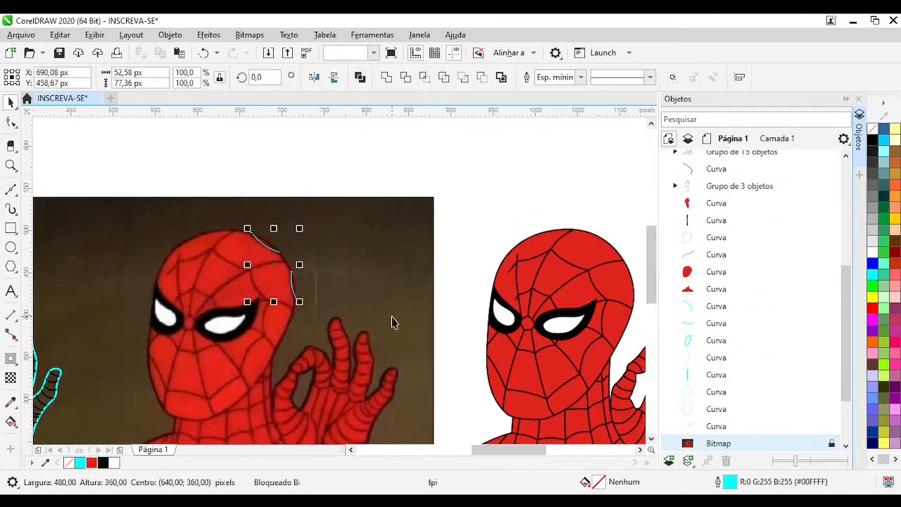
left_click_drag(538, 78, 606, 84)
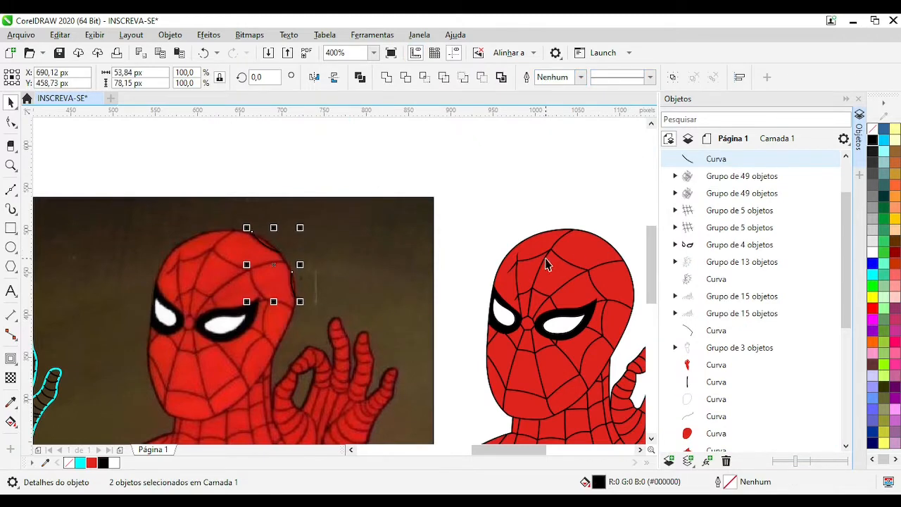
key("KP_Add")
Move the two black accent shapes 400 px right onto the red figure's head
key("Left")
scroll(420, 318, "down", 1)
left_click(314, 265)
left_click_drag(310, 229, 387, 317)
key("ctrl+shift+q")
key("Right")
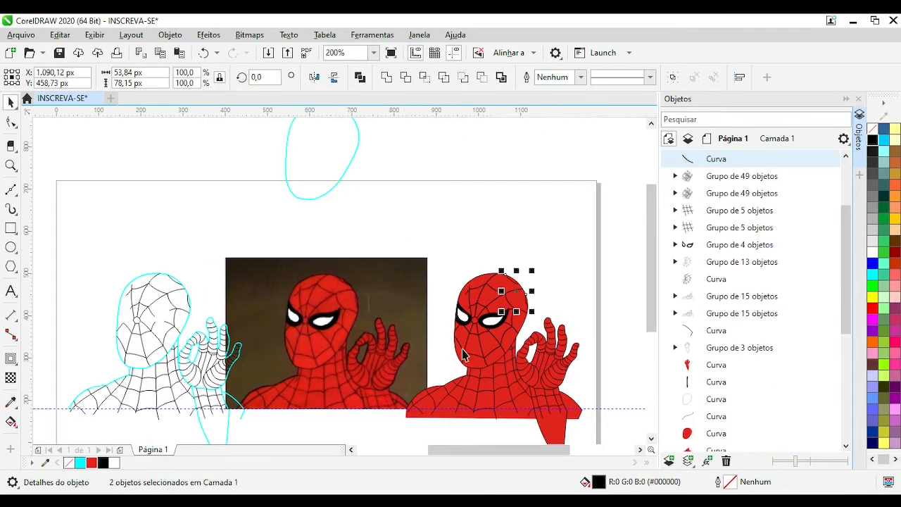
scroll(634, 278, "up", 2)
left_click(187, 318, "shift")
left_click(386, 78)
left_click(365, 253)
scroll(365, 253, "down", 2)
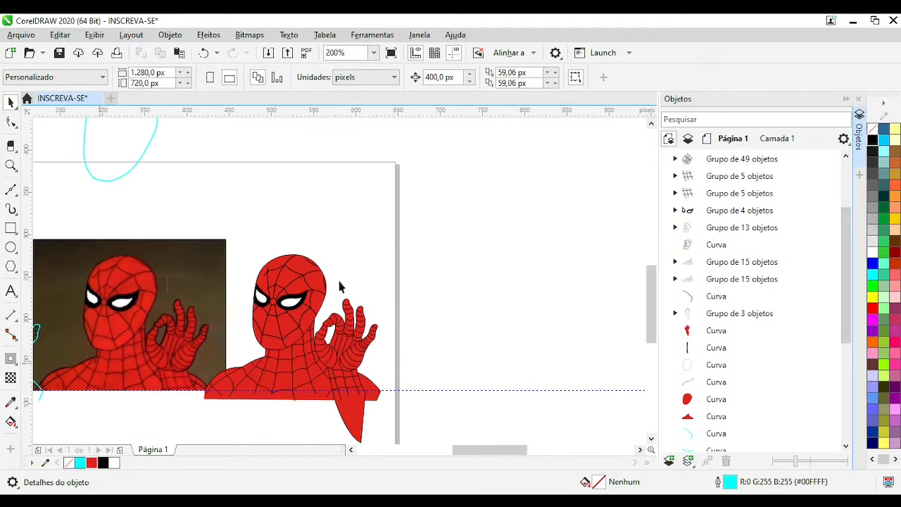
Draw a line about 11 px long down from the neck-shoulder corner with a 1.5 px black outline
scroll(339, 284, "down", 1)
scroll(250, 318, "up", 2)
scroll(231, 296, "up", 2)
key("F5")
scroll(394, 211, "down", 2)
scroll(636, 292, "up", 2)
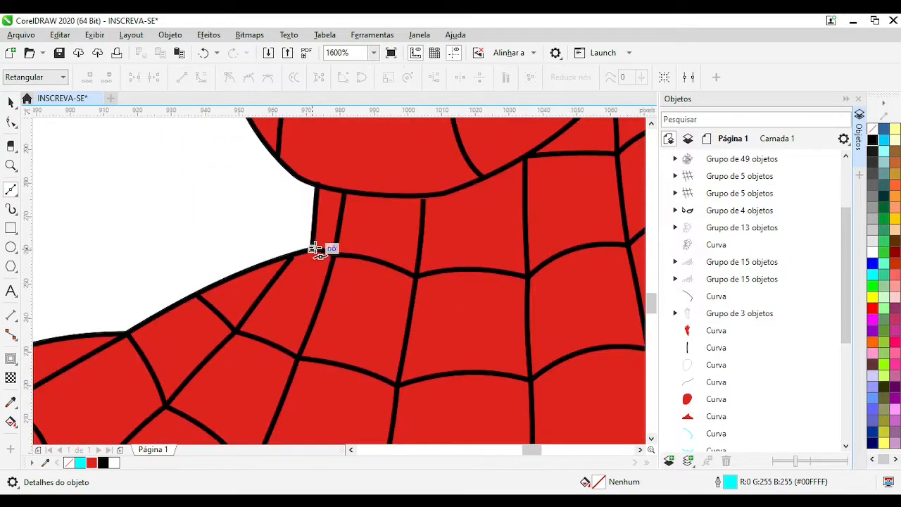
left_click(314, 248)
left_click(308, 288)
key("space")
left_click(407, 77)
right_click(872, 139)
scroll(383, 275, "up", 2)
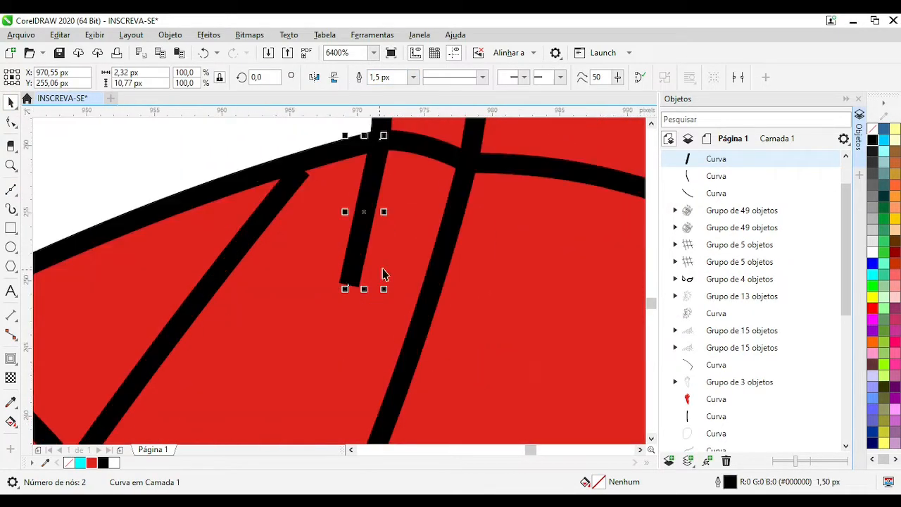
Turn the short line below the neck corner into a filled shape, bending it and tapering its lower end to a point
key("ctrl+a")
key("Escape")
left_click(280, 178)
scroll(345, 310, "down", 2)
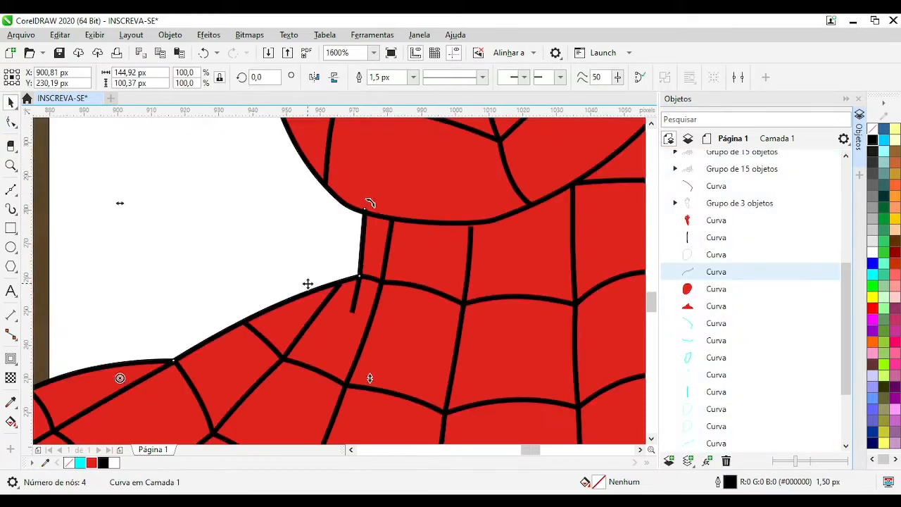
left_click(358, 299)
key("F10")
scroll(359, 298, "up", 2)
left_click(324, 350)
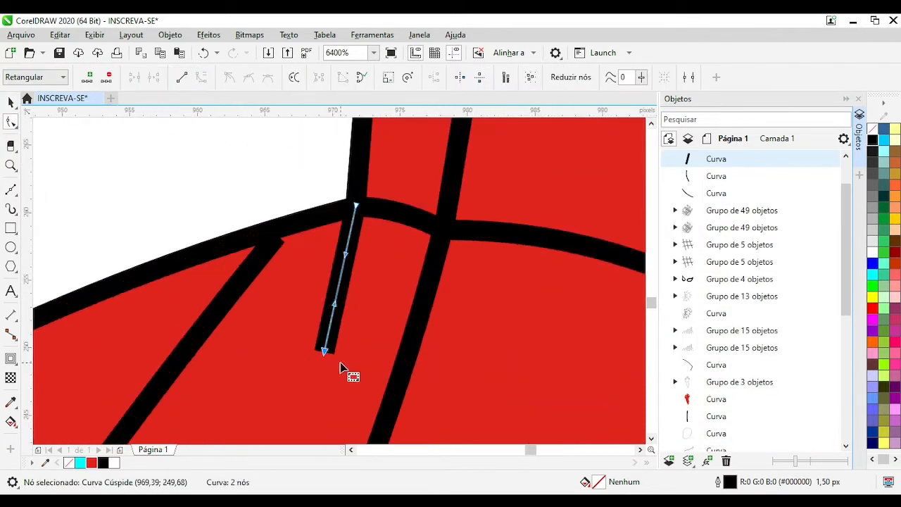
key("ctrl+z")
scroll(314, 272, "down", 1)
left_click(340, 281)
key("Escape")
left_click(10, 102)
Ungroup the red figure's 15 chest and neck web lines and convert their outlines to filled shapes
scroll(338, 258, "down", 2)
left_click(374, 261)
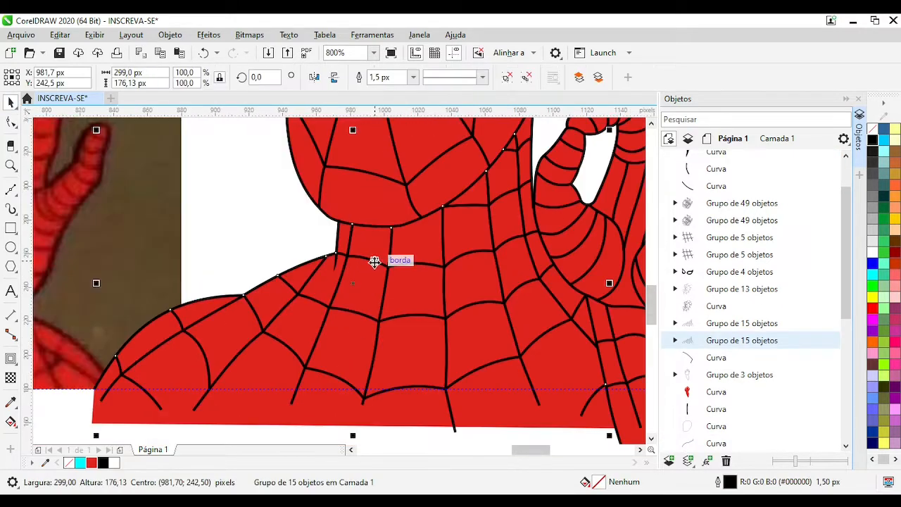
scroll(359, 271, "down", 1)
scroll(349, 328, "up", 4)
scroll(352, 278, "down", 2)
key("ctrl+u")
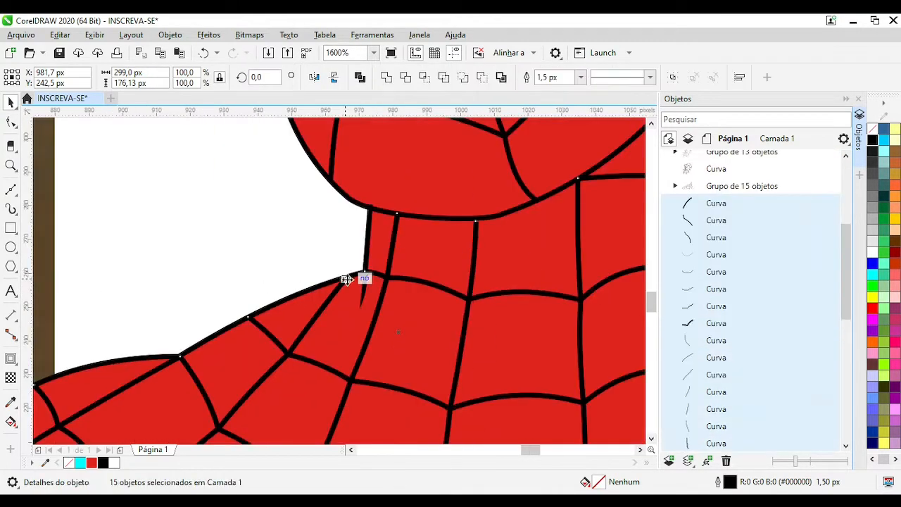
key("shift+F9")
key("shift+F9")
Weld the chest web lines together with the tapered neck accent
left_click(386, 77)
scroll(356, 273, "up", 2)
left_click(376, 313, "shift")
left_click(387, 79)
Move the end node of the diagonal shoulder web line so the line meets the shoulder outline
key("F10")
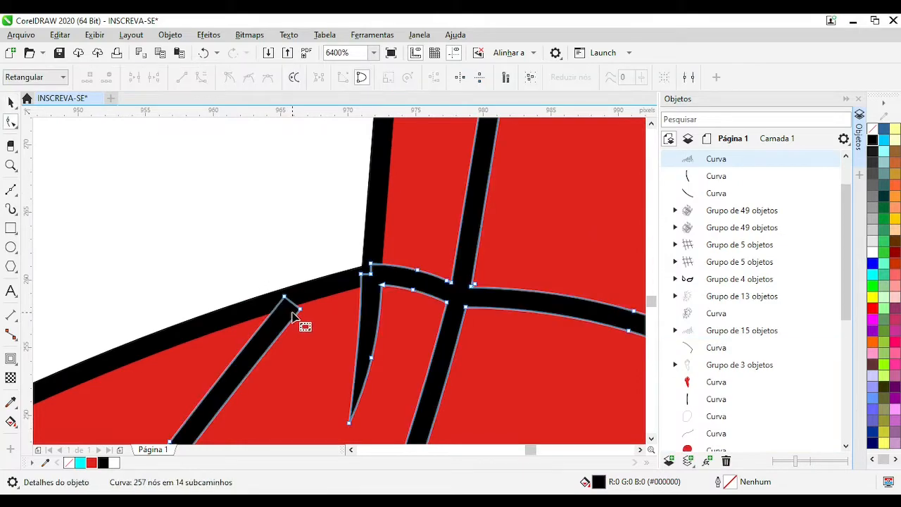
scroll(298, 310, "up", 1)
double_click(341, 275)
scroll(384, 252, "down", 4)
scroll(460, 302, "up", 2)
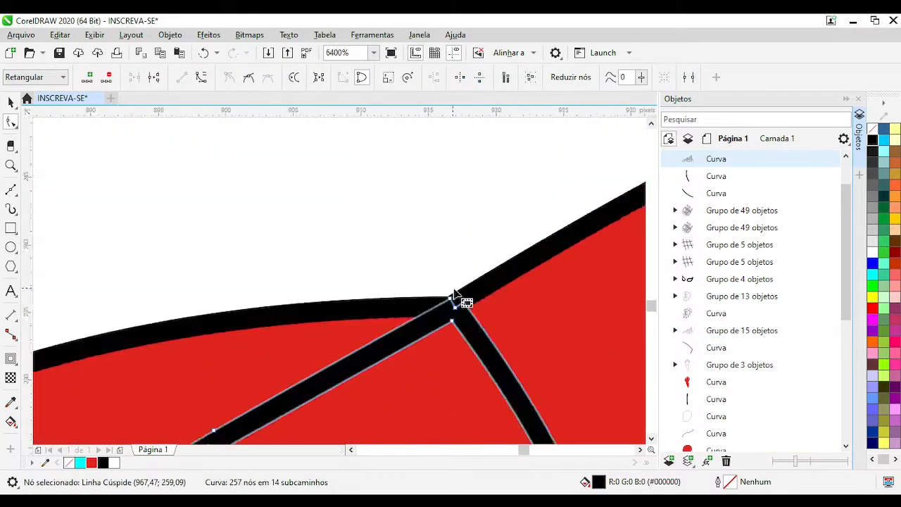
scroll(422, 296, "down", 4)
scroll(405, 283, "up", 2)
scroll(299, 279, "down", 2)
scroll(280, 167, "up", 1)
left_click(10, 102)
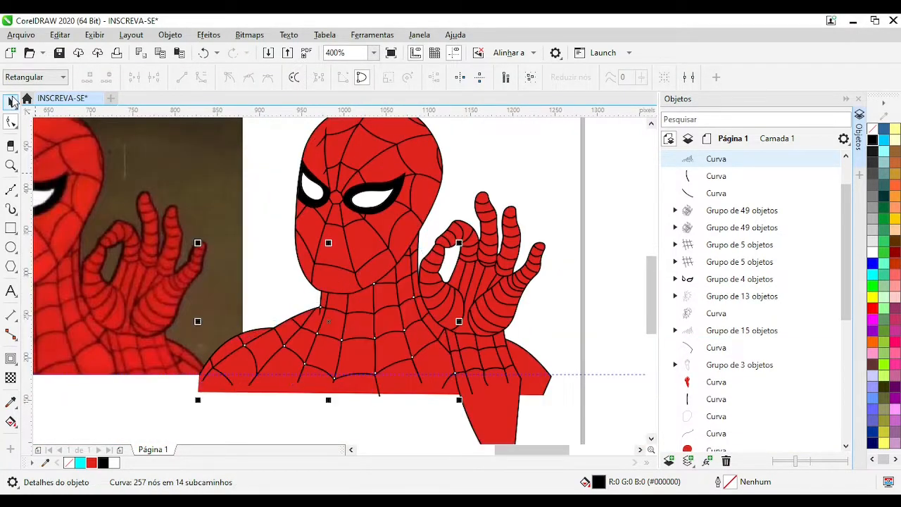
left_click(278, 218)
Ungroup the 5 forearm web lines, convert their outlines to filled shapes and weld them into one
scroll(361, 256, "down", 1)
scroll(459, 321, "up", 2)
left_click(359, 281)
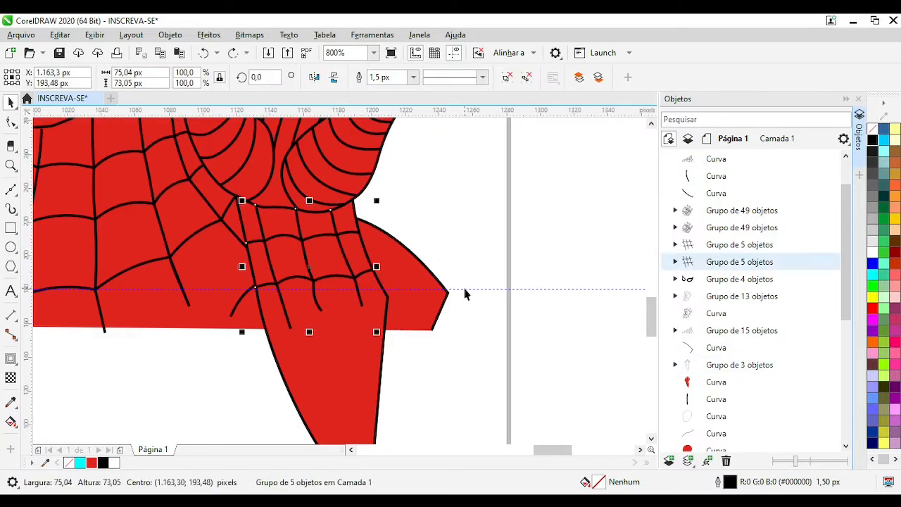
key("ctrl+u")
key("ctrl+shift+q")
left_click(389, 78)
Ungroup the hand's 49 web lines and weld them into a single shape in place
left_click(325, 240)
scroll(325, 243, "down", 1)
scroll(290, 168, "up", 1)
scroll(285, 290, "down", 1)
left_click_drag(292, 270, 340, 280)
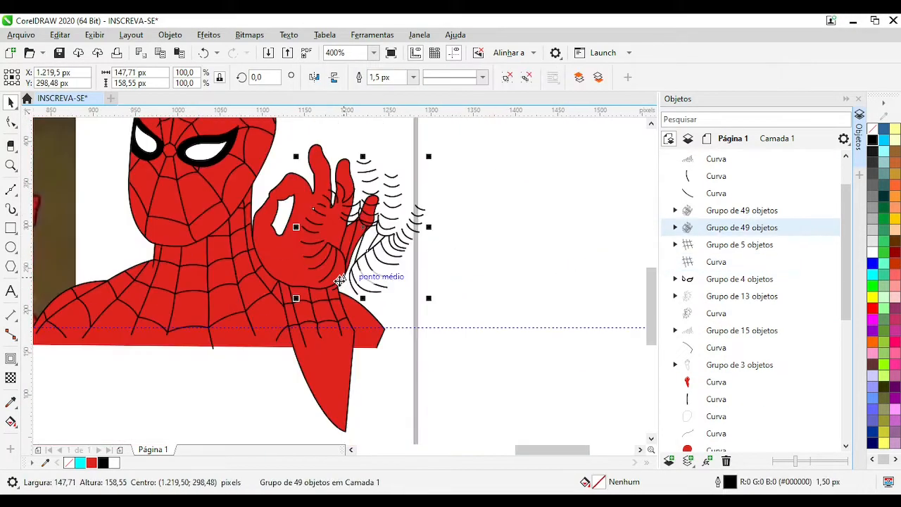
scroll(340, 280, "up", 1)
key("ctrl+u")
left_click(387, 79)
key("Escape")
scroll(360, 303, "down", 2)
scroll(314, 252, "up", 1)
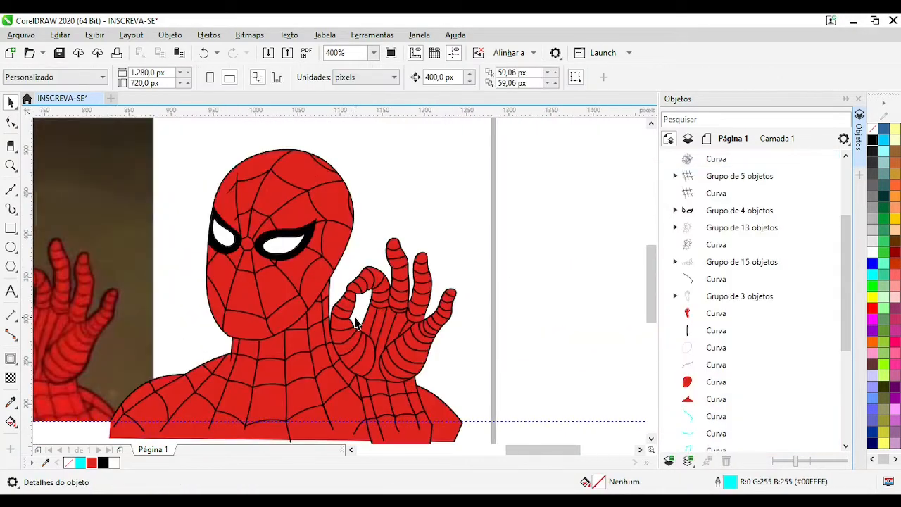
Try to break the red figure's head outline apart and weld its pieces into one solid shape
left_click(308, 184)
scroll(343, 285, "up", 2)
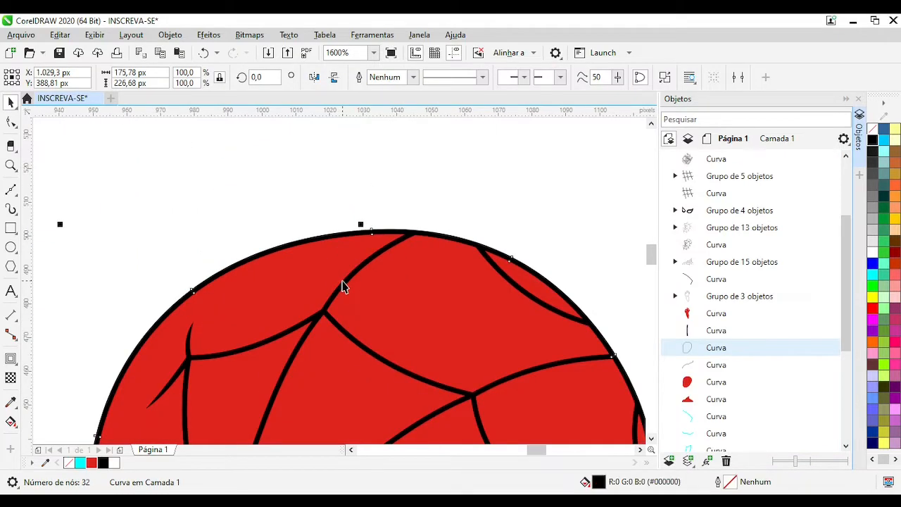
key("ctrl+k")
left_click(386, 78)
scroll(359, 173, "down", 2)
scroll(376, 308, "up", 1)
scroll(303, 251, "down", 1)
key("ctrl+z")
key("ctrl+z")
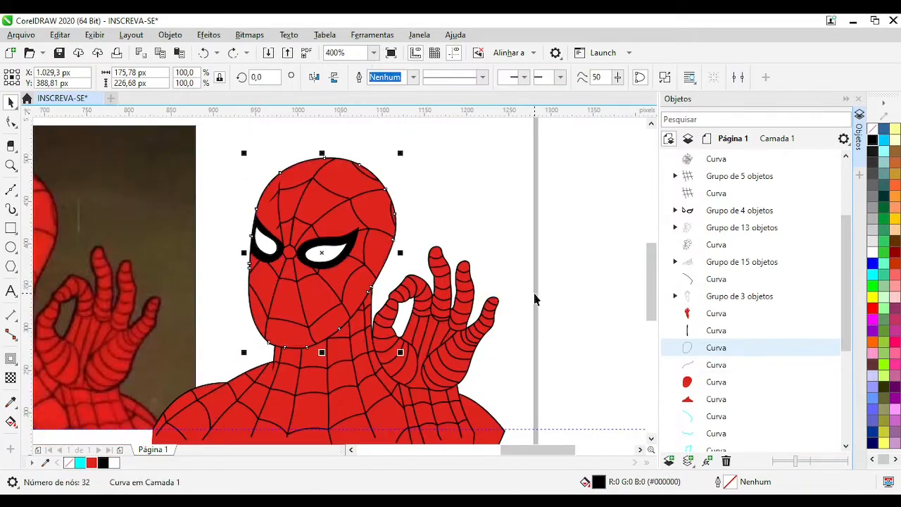
left_click(426, 237)
scroll(360, 165, "up", 2)
left_click_drag(344, 280, 439, 224)
key("ctrl+z")
scroll(373, 268, "down", 2)
Break the head outline apart, weld it into a solid black shape and move the head 400 px right of the figure
key("ctrl+k")
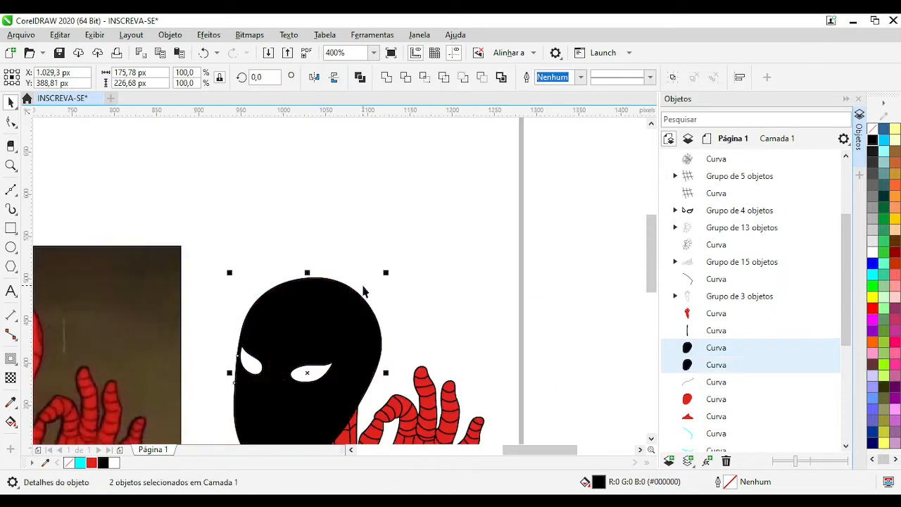
left_click(387, 78)
scroll(369, 344, "down", 1)
left_click_drag(345, 323, 511, 318)
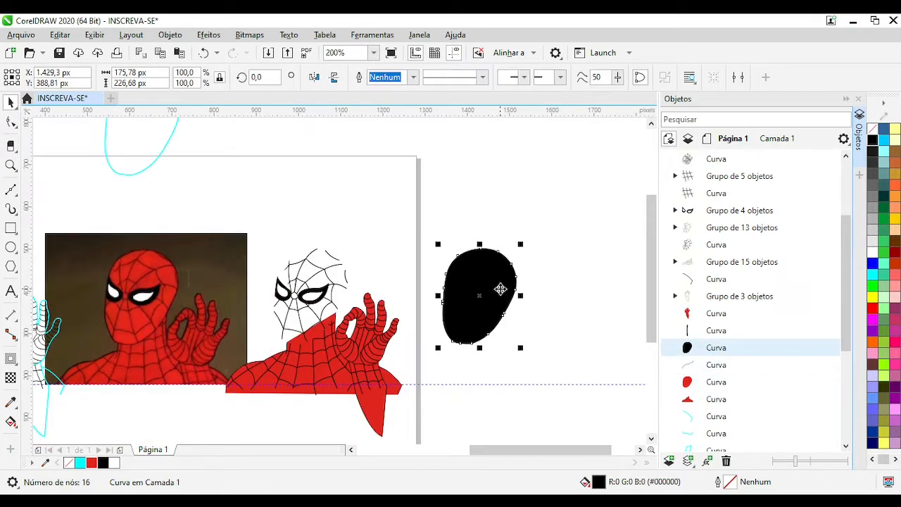
Send the solid black head to the back and return it with the red head fill to the figure
key("shift+Page_Down")
scroll(496, 341, "up", 1)
left_click_drag(501, 373, 275, 147)
left_click_drag(55, 73, 50, 73)
type("0")
key("Return")
scroll(351, 288, "down", 1)
scroll(203, 271, "up", 2)
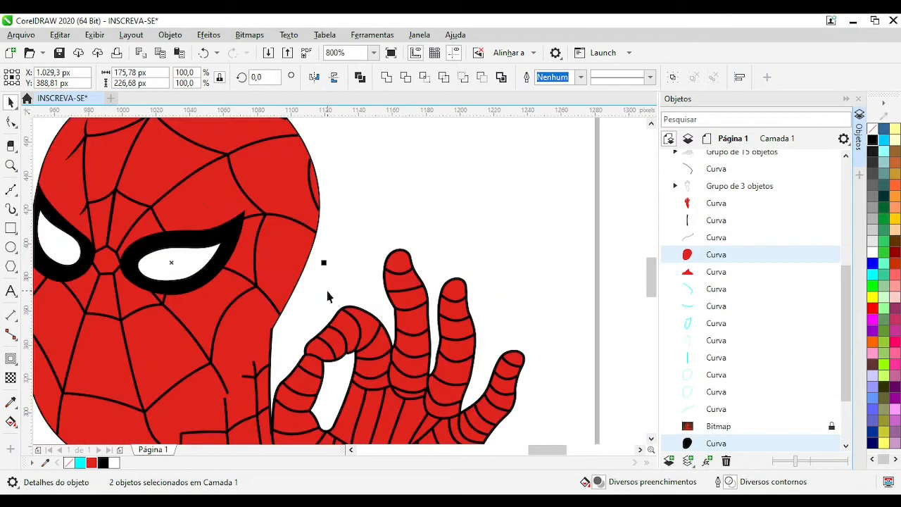
Restore the original head outline and select the red head fill, checking the edge along the crown
left_click(405, 77)
left_click(286, 177)
scroll(286, 176, "down", 1)
scroll(343, 281, "up", 3)
scroll(405, 228, "down", 2)
scroll(295, 194, "up", 2)
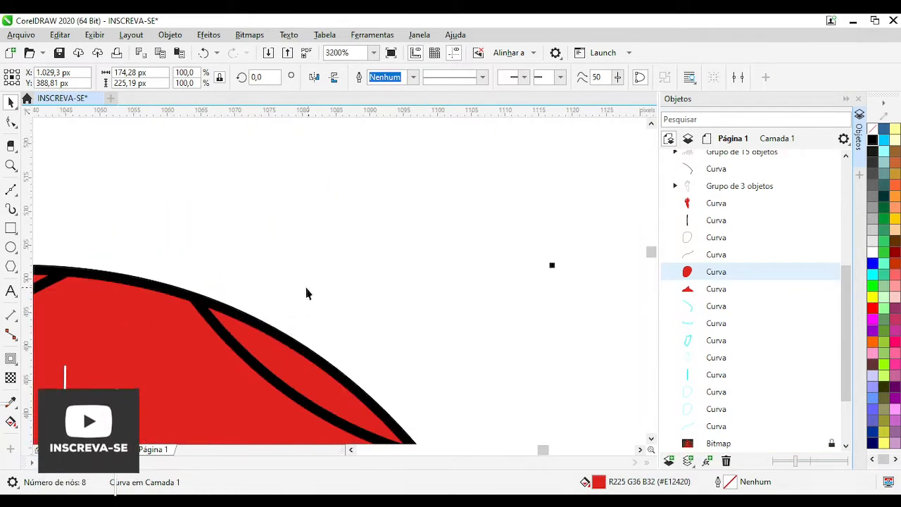
scroll(422, 246, "down", 1)
Move the red head fill and its black outline 400 px right, clear of the figure
left_click(394, 236)
scroll(339, 274, "down", 2)
type("400,0")
key("Return")
scroll(554, 283, "up", 2)
left_click(392, 284)
left_click(380, 236)
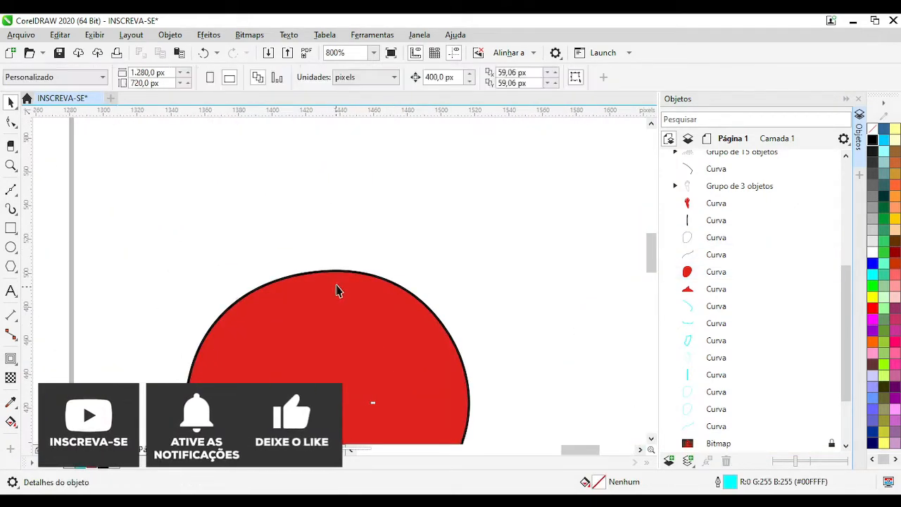
Break the separated head outline apart and weld its pieces into a solid black head shape
scroll(336, 286, "up", 1)
left_click(376, 257)
key("ctrl+k")
left_click(386, 78)
Send the black head shape behind everything and move it with the red fill back onto the figure
key("shift+Page_Down")
scroll(411, 186, "down", 2)
left_click(339, 282, "shift")
key("Left")
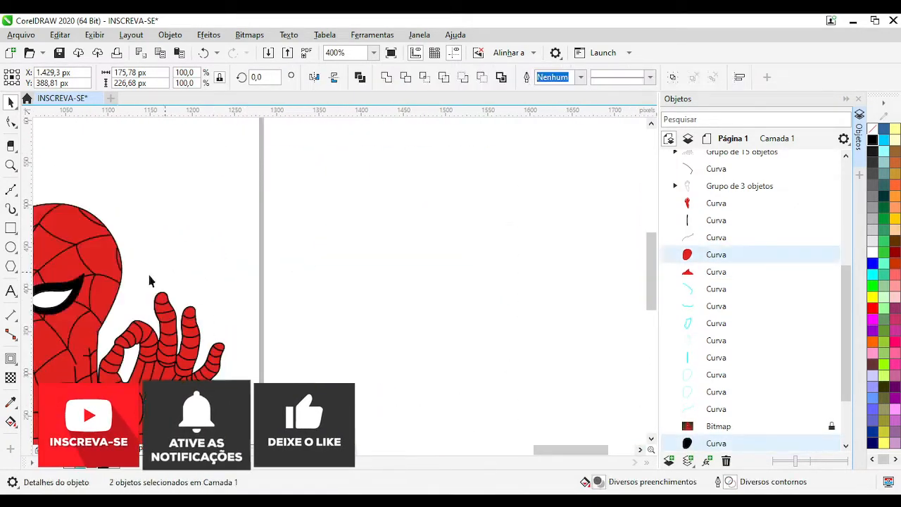
scroll(148, 281, "up", 1)
scroll(334, 301, "down", 2)
scroll(340, 301, "up", 1)
Try to move the eyes and head web to the right of the figure together with the head shapes
left_click(282, 225)
type("4")
key("Return")
left_click(275, 241)
scroll(458, 232, "up", 1)
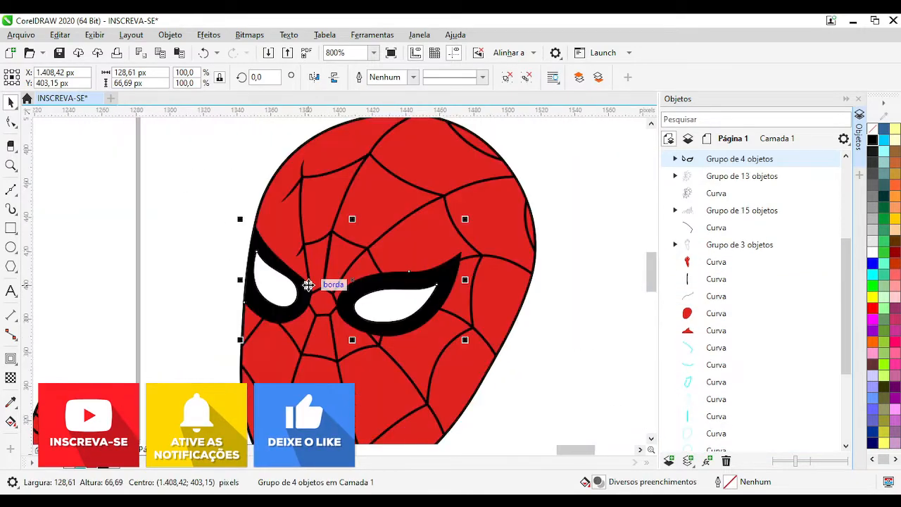
scroll(308, 285, "down", 2)
scroll(299, 278, "up", 1)
left_click(310, 338)
scroll(310, 337, "down", 2)
scroll(256, 318, "up", 2)
left_click(256, 317)
Undo the head changes back to the welded black shape beside the figure
scroll(487, 290, "down", 1)
key("ctrl+z")
key("ctrl+z")
key("ctrl+z")
key("ctrl+z")
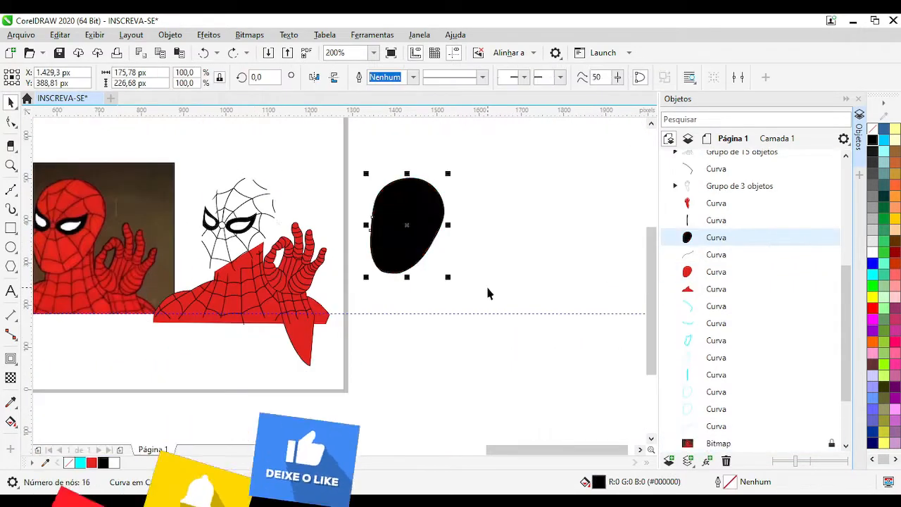
Undo the separation of the head shapes so they sit back on the figure
key("ctrl+z")
key("ctrl+z")
key("ctrl+z")
scroll(269, 223, "up", 2)
key("ctrl+shift+z")
key("ctrl+shift+z")
key("ctrl+z")
key("ctrl+z")
Check the figure's outlines in wireframe view, then undo the remaining head changes in normal view
left_click(351, 281)
key("shift+F9")
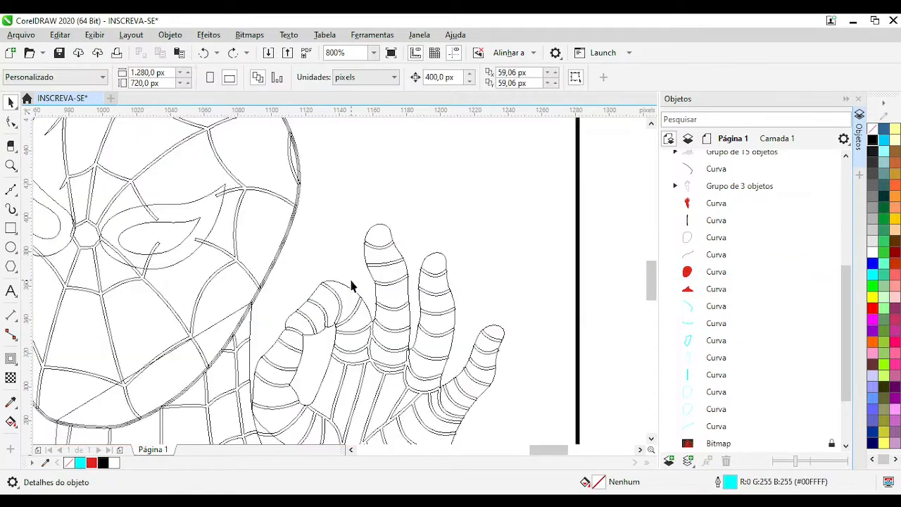
key("shift+F9")
key("ctrl+z")
key("ctrl+z")
key("ctrl+z")
left_click(530, 301)
scroll(278, 275, "down", 2)
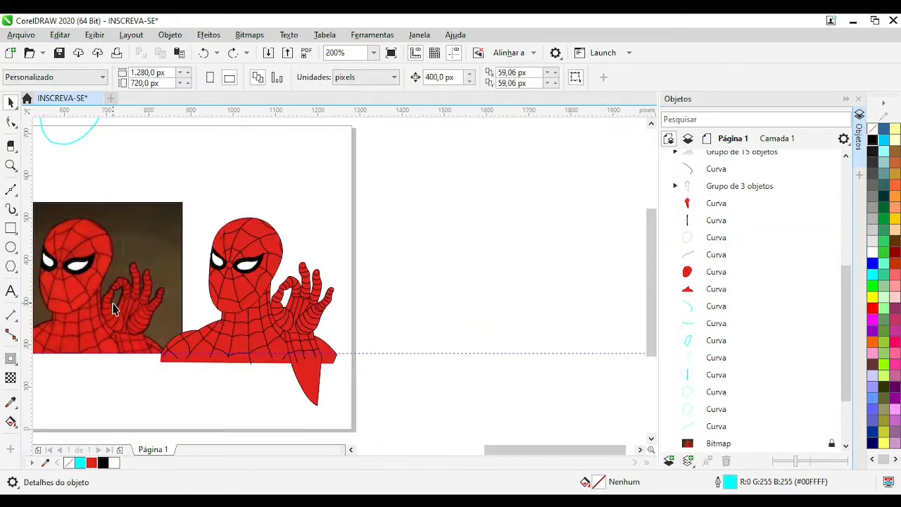
Draw a rectangle around the figure with its lower edge on the horizontal guideline, and group the figure's objects
scroll(112, 303, "down", 1)
scroll(325, 278, "up", 1)
scroll(366, 306, "down", 1)
scroll(453, 255, "up", 1)
key("F6")
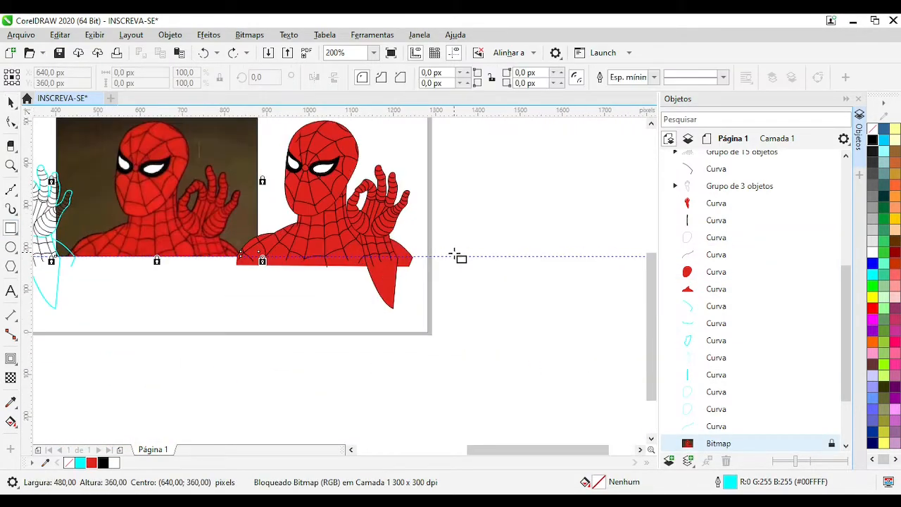
mouse_move(432, 257)
left_mouse_down()
mouse_move(261, 68)
mouse_move(209, 132)
left_mouse_up()
left_click(12, 103)
left_click_drag(450, 350, 147, 136)
key("ctrl+g")
Try to PowerClip the grouped figure into the rectangle without an outline, and undo it
left_click(169, 35)
left_click(345, 60)
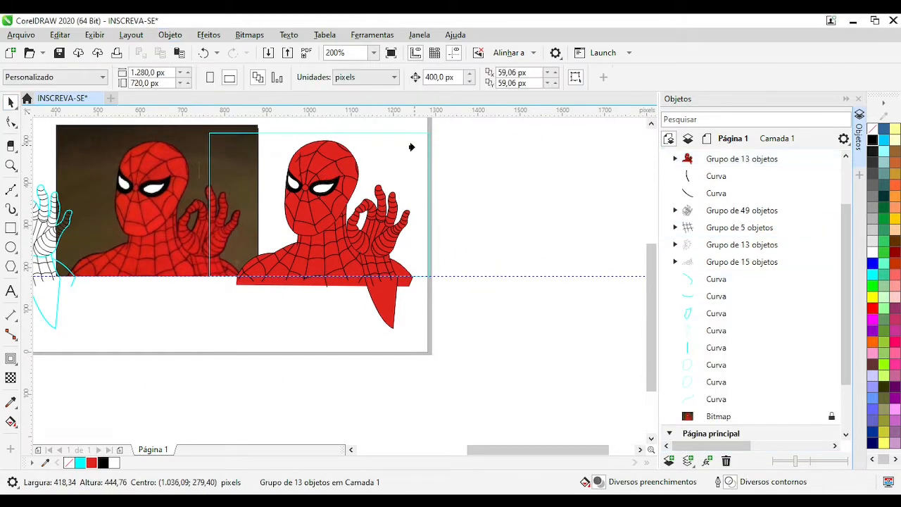
left_click(412, 146)
right_click(872, 129)
left_click(525, 205)
left_click_drag(271, 247, 275, 266)
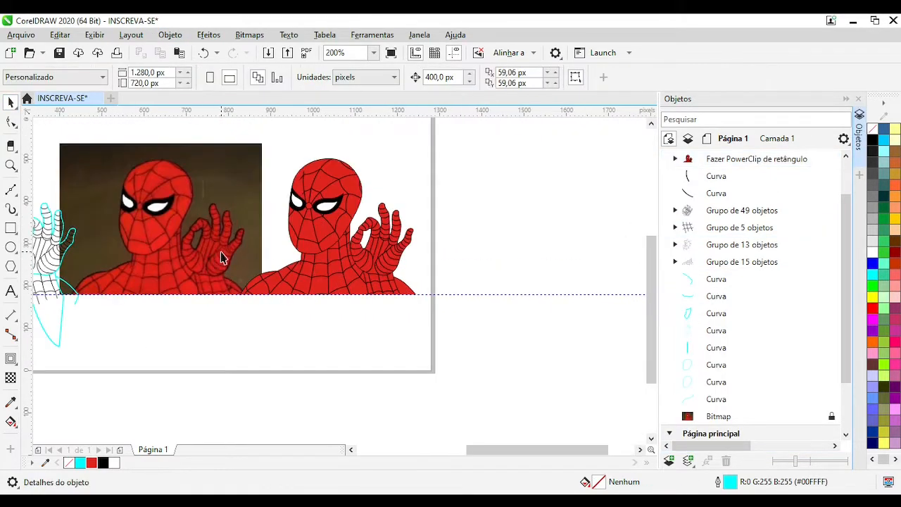
scroll(370, 239, "up", 1)
scroll(340, 282, "down", 1)
scroll(187, 279, "up", 1)
scroll(340, 283, "down", 1)
scroll(362, 283, "up", 1)
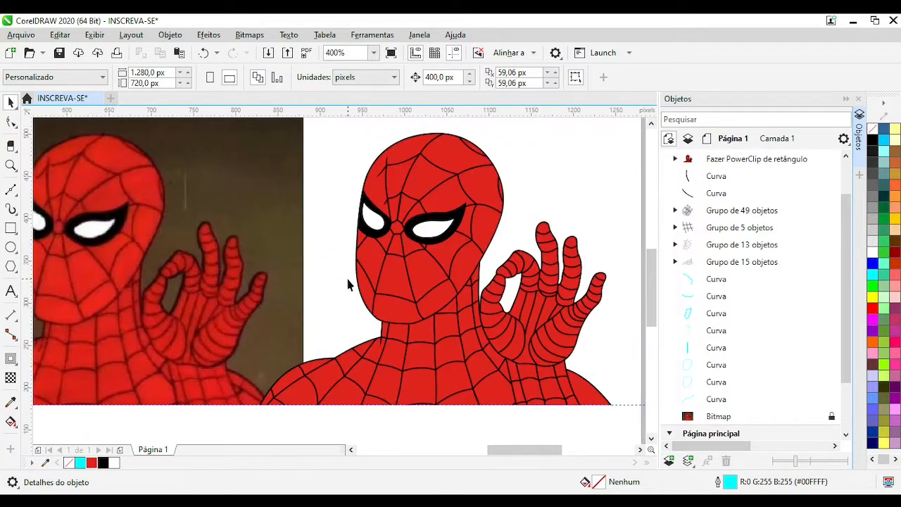
scroll(422, 283, "down", 1)
key("ctrl+z")
key("ctrl+z")
Move the grouped figure 800 px to the right and place a copy another 800 px further right
left_click(360, 307)
key("Right")
key("Right")
scroll(362, 285, "down", 2)
scroll(366, 283, "up", 2)
key("ctrl+c")
key("ctrl+v")
key("Right")
key("Right")
scroll(422, 285, "up", 1)
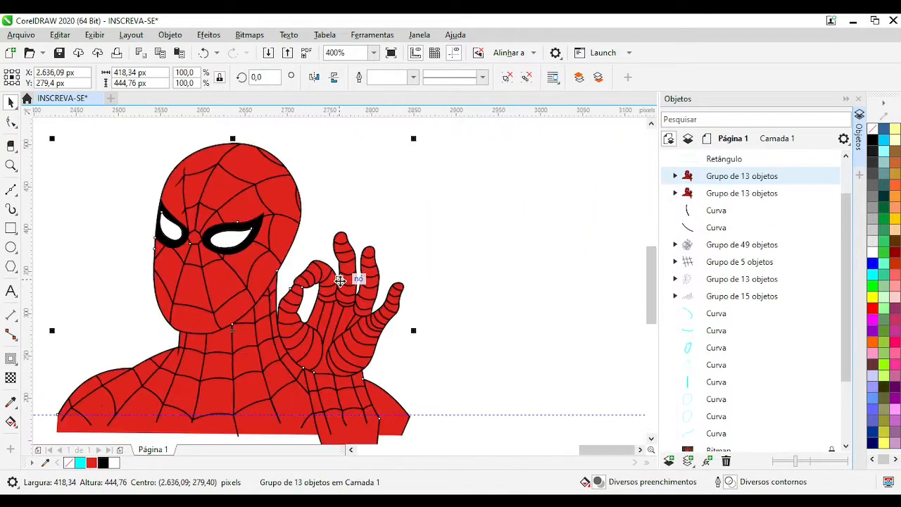
Ungroup all objects of the copy and delete its web lines and eyes, keeping the red shapes and body outlines
left_click(526, 77)
scroll(319, 319, "down", 1)
left_click(539, 332)
left_click(275, 293)
key("Delete")
left_click(330, 317)
key("Delete")
left_click(336, 354)
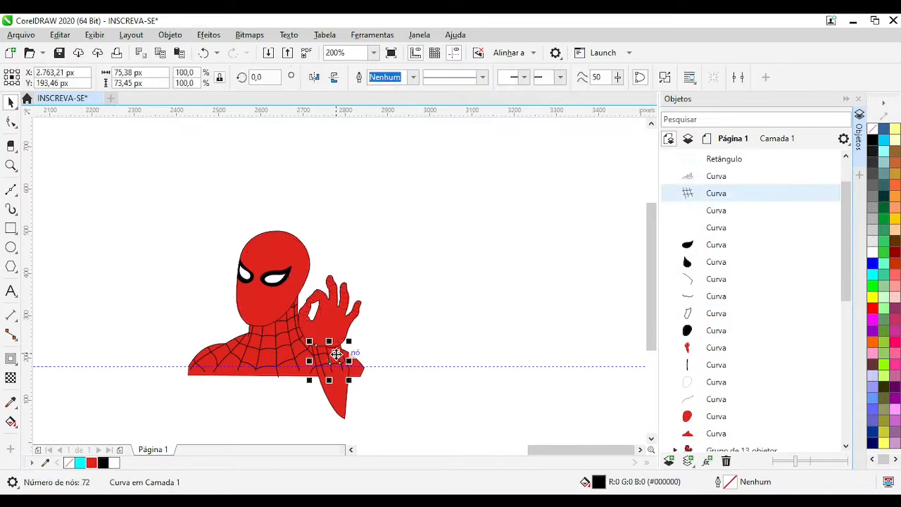
key("Delete")
left_click(243, 363)
key("Delete")
Try to move the copy's head outline and weld its selected shapes, undoing each attempt
left_click_drag(265, 284, 315, 225)
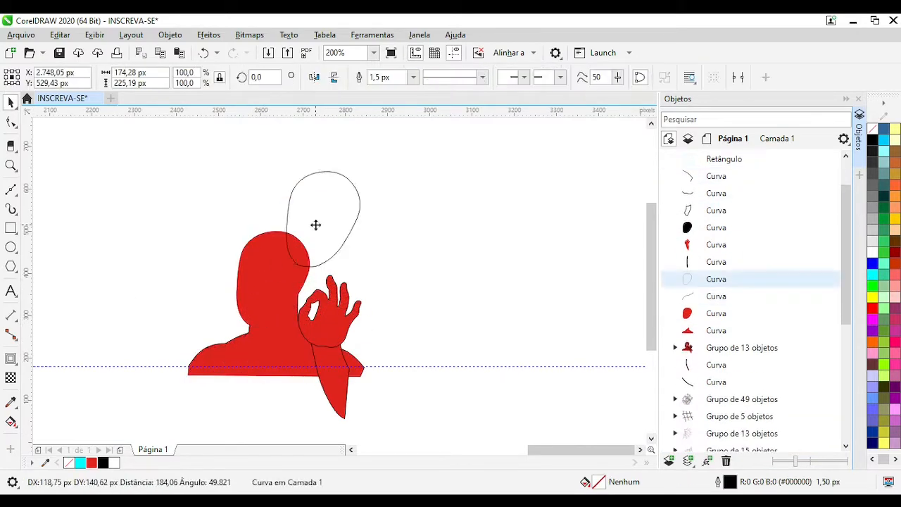
key("ctrl+z")
left_click_drag(517, 391, 257, 169)
left_click(386, 76)
key("ctrl+z")
left_click(371, 282)
scroll(410, 226, "up", 1)
scroll(355, 323, "down", 1)
left_click_drag(271, 361, 411, 202)
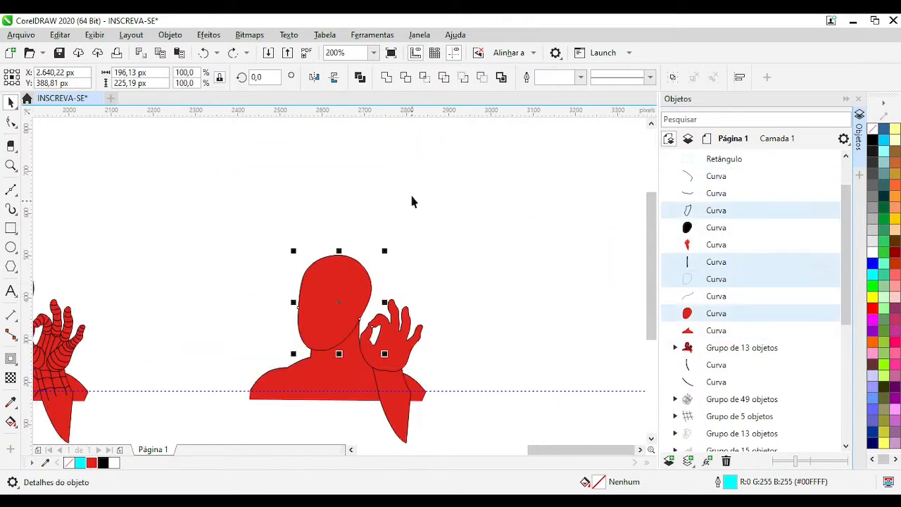
left_click(386, 77)
scroll(327, 349, "up", 3)
key("ctrl+z")
Convert the copy's outlines to objects and weld them with the red shapes into one silhouette
scroll(357, 284, "down", 2)
left_click(272, 187)
scroll(409, 366, "down", 1)
left_click(428, 311, "shift")
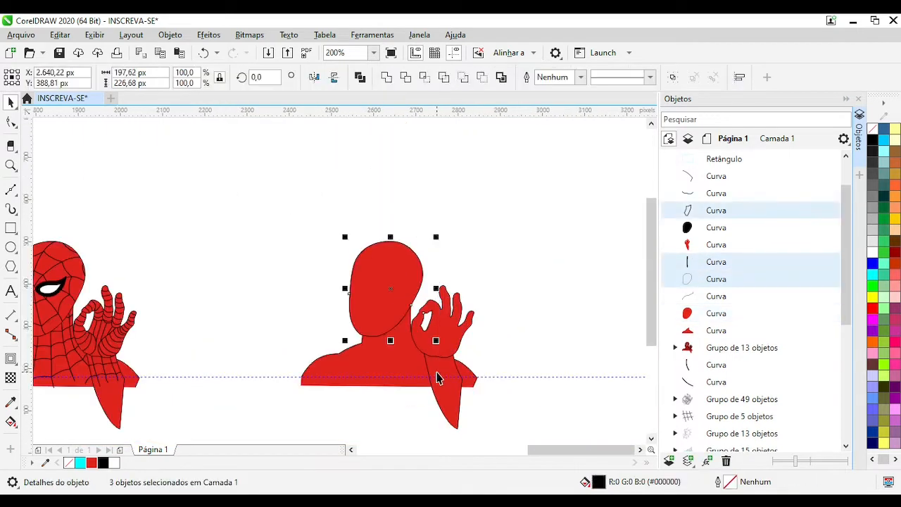
left_click(386, 77)
left_click_drag(426, 439, 186, 277)
left_click_drag(182, 214, 417, 439)
left_click(387, 77)
scroll(284, 324, "up", 1)
scroll(338, 283, "down", 1)
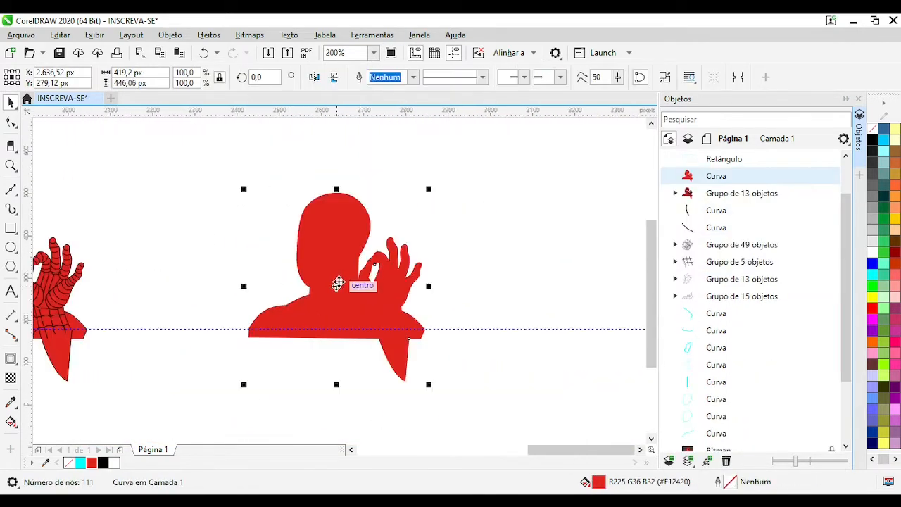
Move the welded silhouette 2000 px to the left over the reference photo
scroll(338, 283, "up", 1)
scroll(296, 281, "down", 1)
scroll(493, 278, "down", 2)
key("Left")
key("Left")
key("Left")
key("Left")
key("Left")
scroll(281, 272, "up", 3)
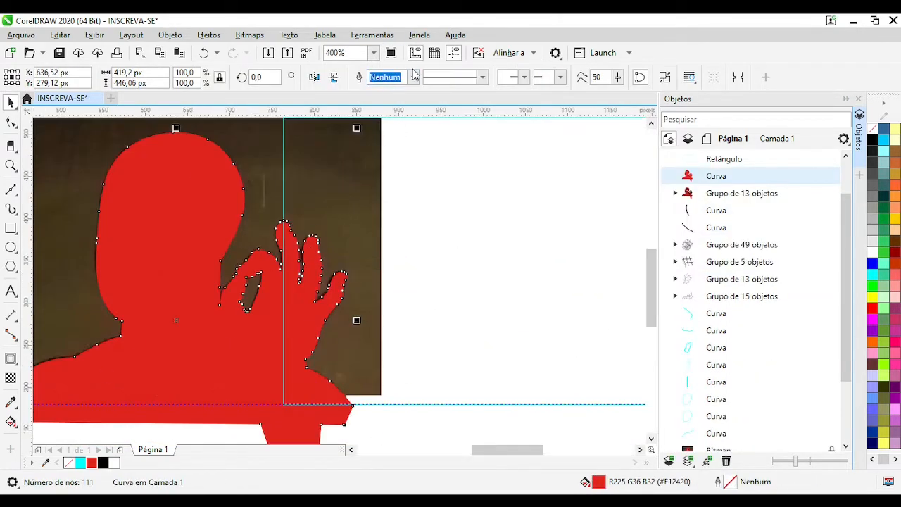
Give the silhouette a red outline 1.0 px wide
scroll(339, 281, "down", 1)
scroll(248, 279, "up", 1)
scroll(306, 249, "up", 1)
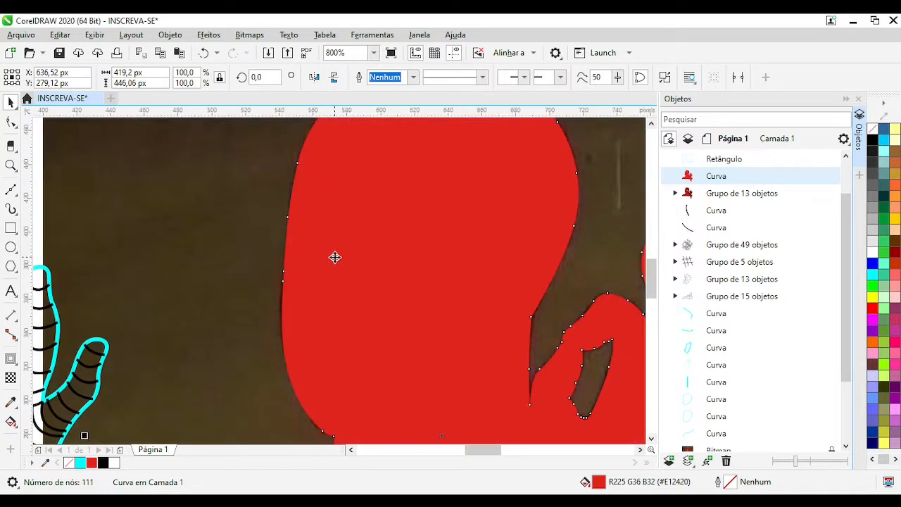
scroll(194, 273, "down", 1)
scroll(282, 382, "up", 1)
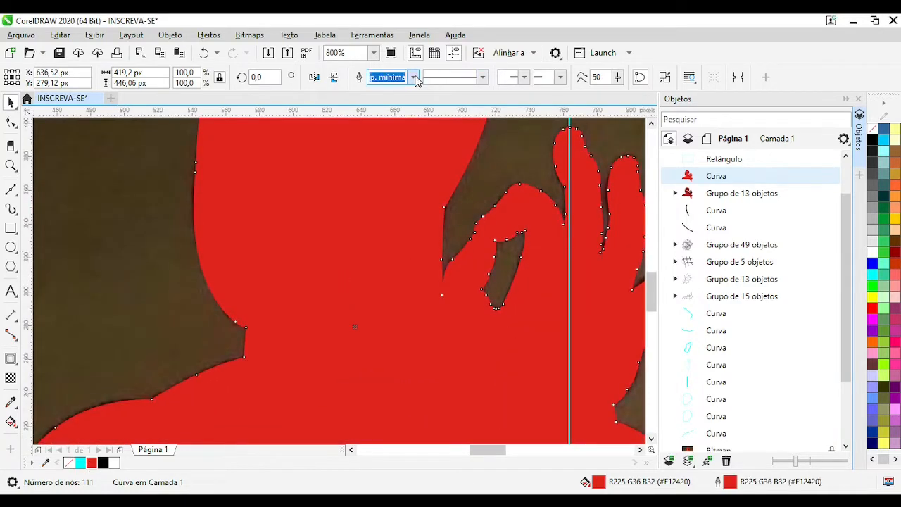
Move the silhouette 1200 px right onto the grouped figure, colour it black and send it to the back
scroll(503, 272, "down", 2)
scroll(451, 257, "down", 1)
key("Right")
key("Right")
key("Right")
scroll(547, 294, "up", 2)
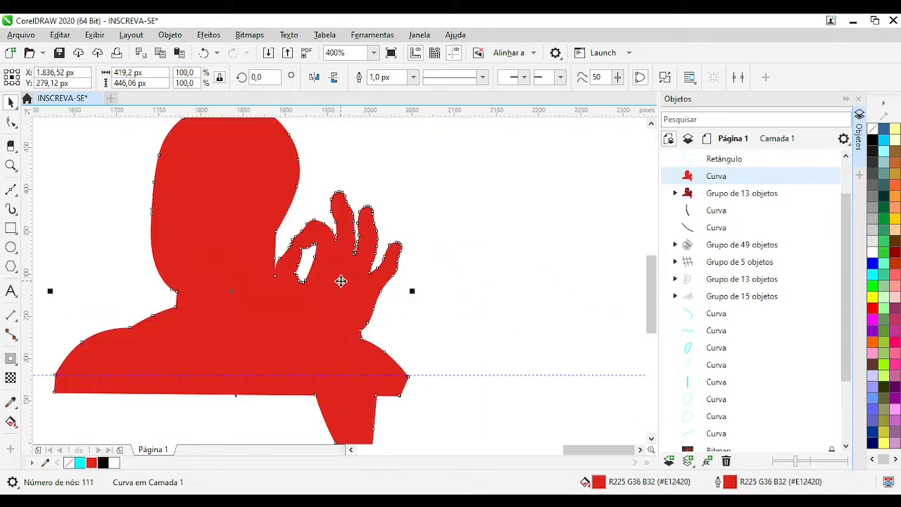
key("shift+Page_Down")
left_click(511, 308)
scroll(337, 277, "up", 2)
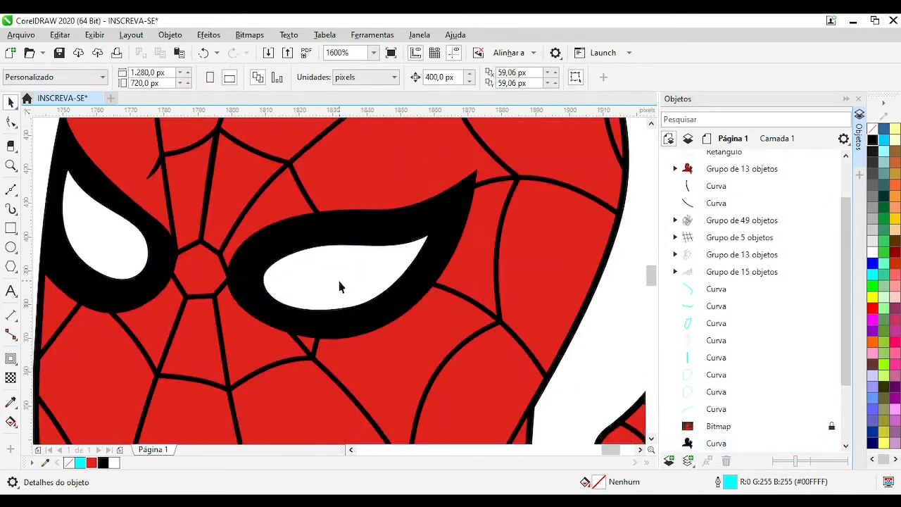
scroll(337, 277, "down", 2)
scroll(339, 281, "left", 3)
scroll(344, 284, "up", 1)
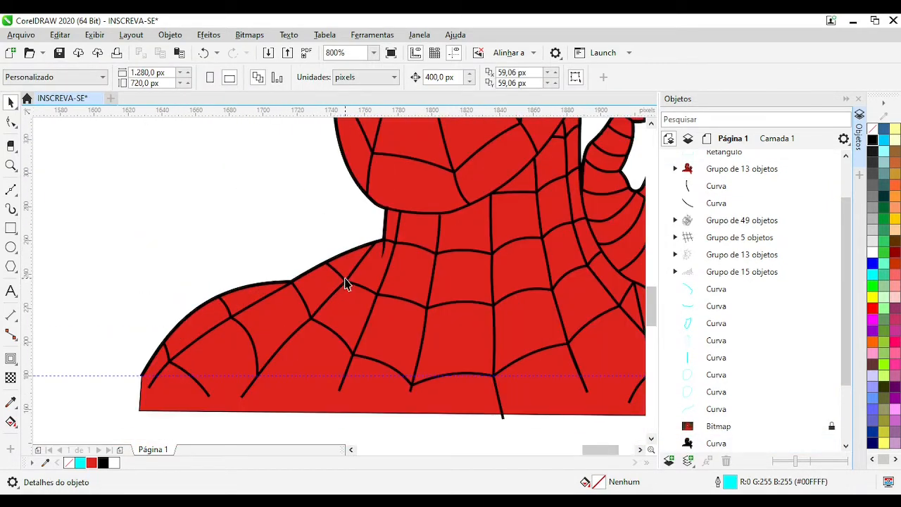
scroll(129, 371, "up", 1)
scroll(365, 280, "down", 4)
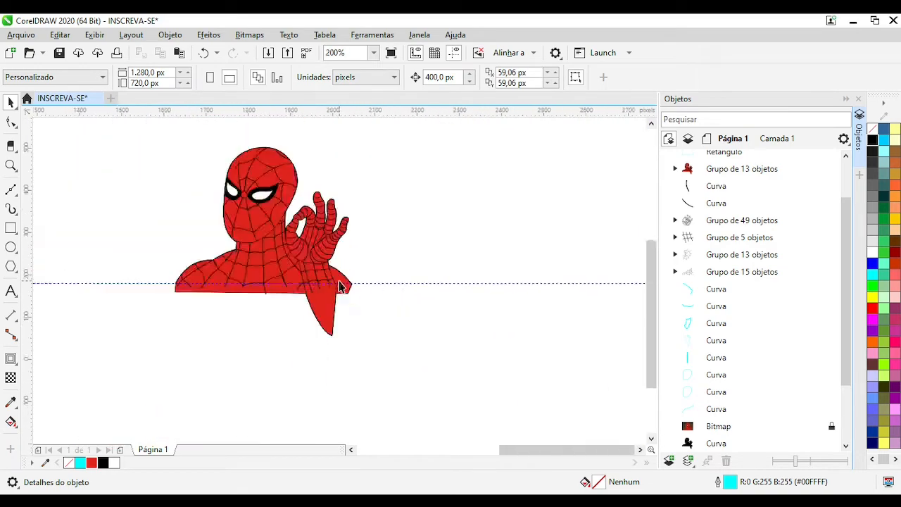
left_click(723, 152)
key("ctrl+g")
scroll(275, 205, "up", 2)
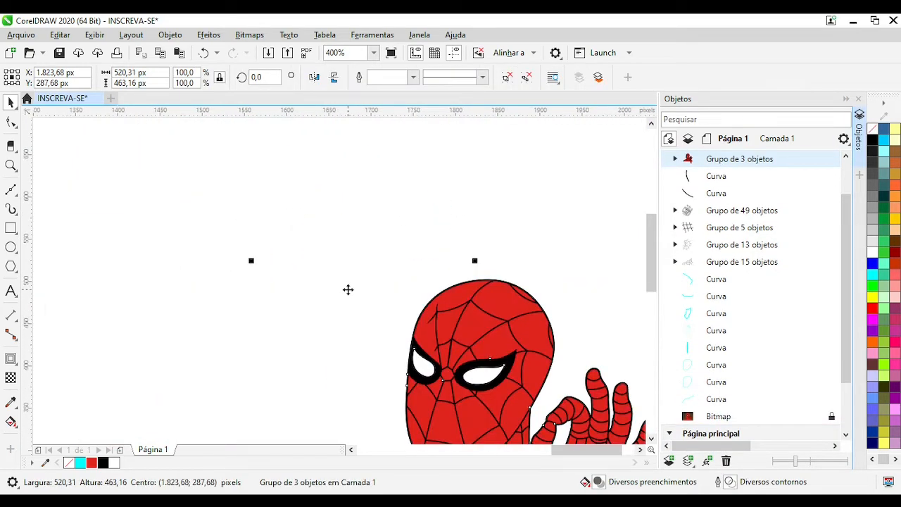
scroll(336, 279, "down", 2)
key("ctrl+z")
Group the figure with its black silhouette and PowerClip the group into the rectangle
left_click(413, 290, "shift")
key("ctrl+g")
left_click(171, 35)
left_click(321, 286)
scroll(391, 227, "down", 1)
Delete the leftover tracing lines, then unlock and delete the reference bitmap
left_click_drag(155, 184, 332, 337)
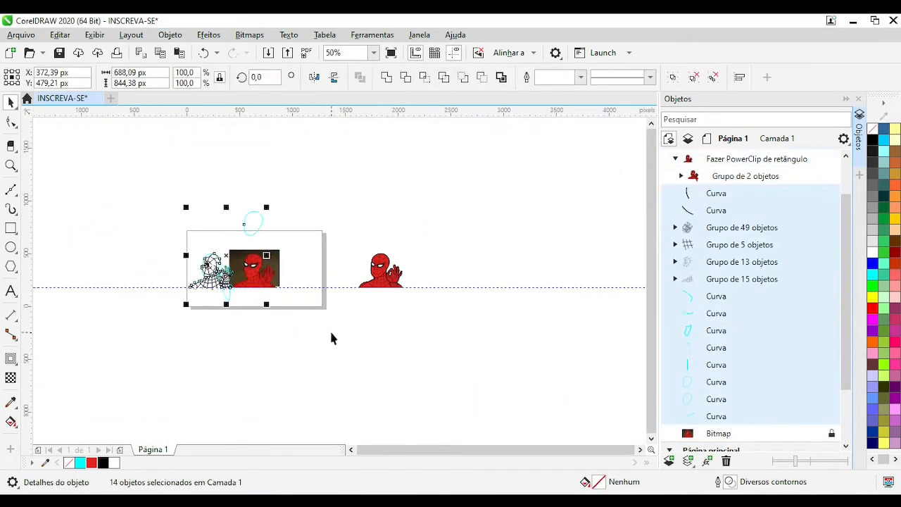
key("Delete")
right_click(266, 274)
key("Delete")
Centre the clipped figure on the page
left_click(373, 269)
key("p")
scroll(238, 264, "up", 2)
scroll(341, 282, "up", 2)
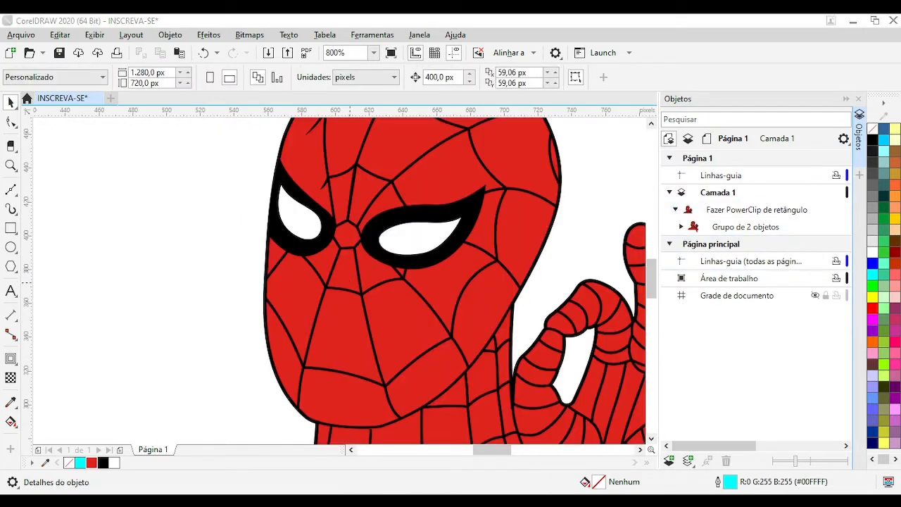
Open the PowerClip's contents to examine the full figure, and finish editing them
scroll(340, 283, "down", 2)
double_click(341, 283)
scroll(339, 282, "up", 1)
scroll(338, 284, "down", 1)
scroll(327, 305, "up", 1)
scroll(261, 305, "down", 1)
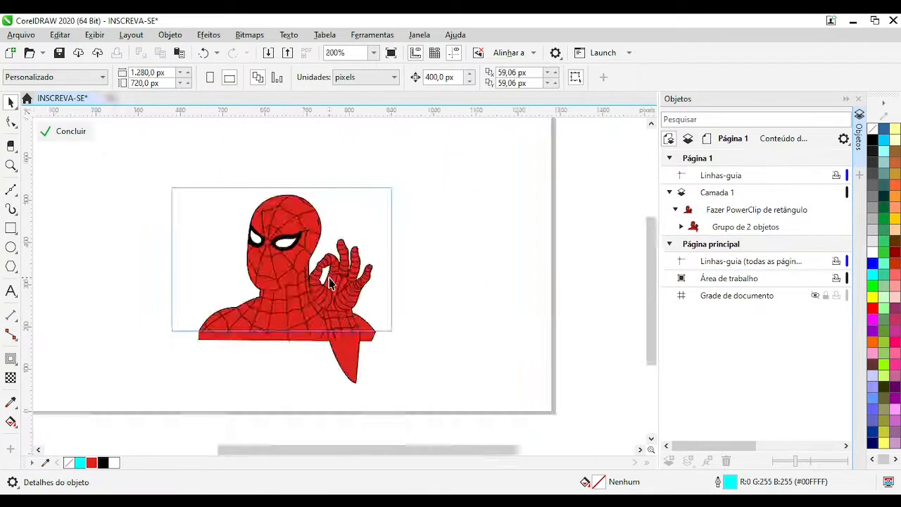
scroll(265, 203, "up", 2)
left_click(64, 131)
Save the document with the finished figure
left_click(152, 202)
key("F4")
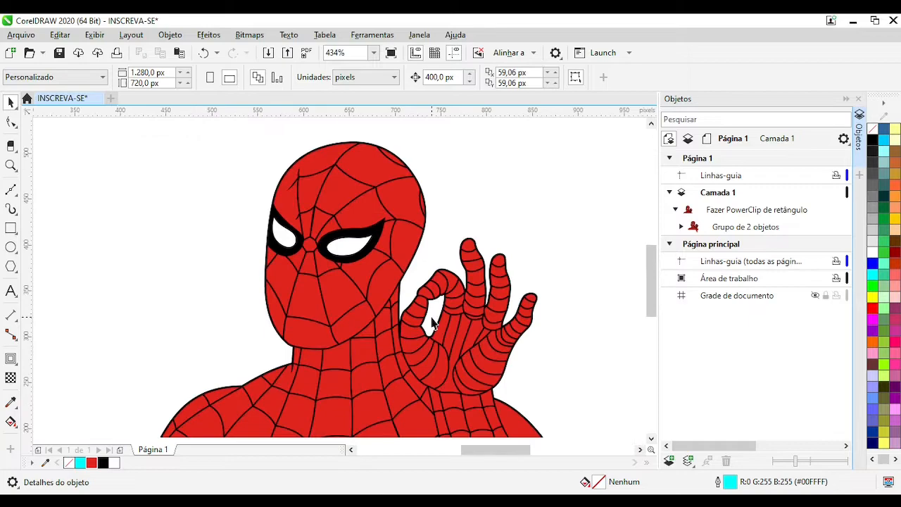
left_click(59, 53)
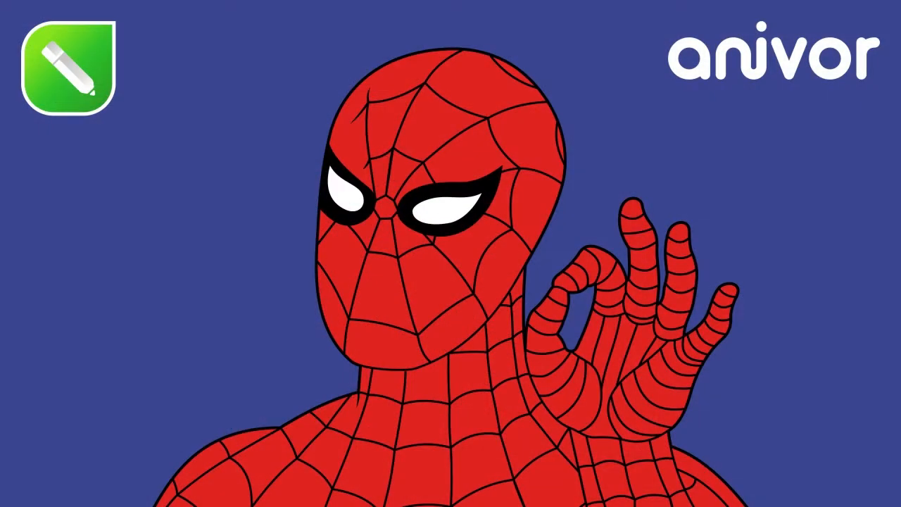